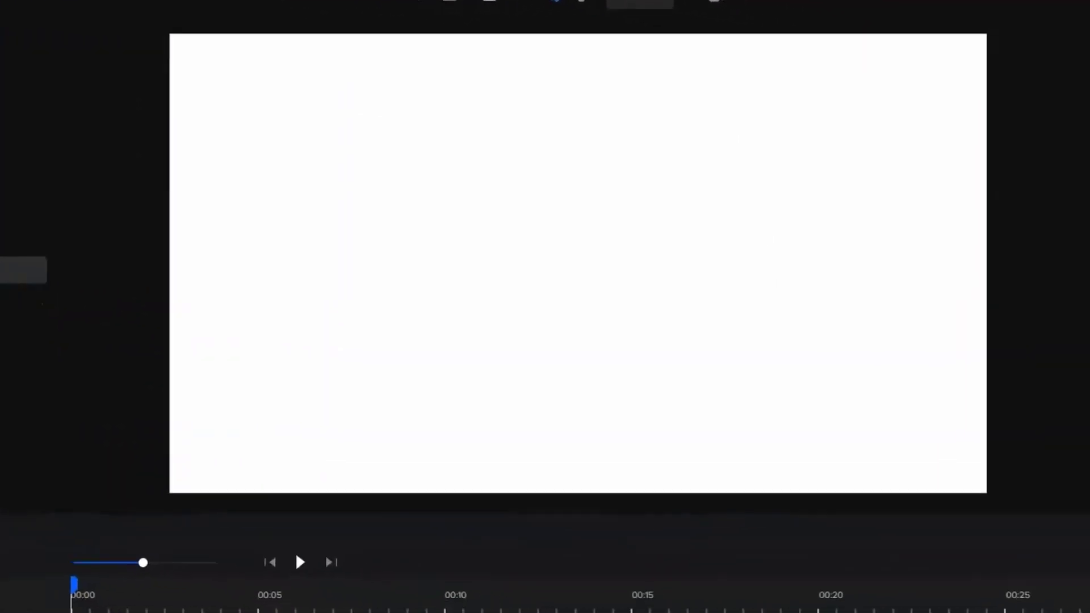
# - Place the pixabay 1732847 background image in the project and expand it to fill the canvas
pyautogui.moveTo(23, 270); pyautogui.dragTo(505, 274)
pyautogui.click(576, 529)
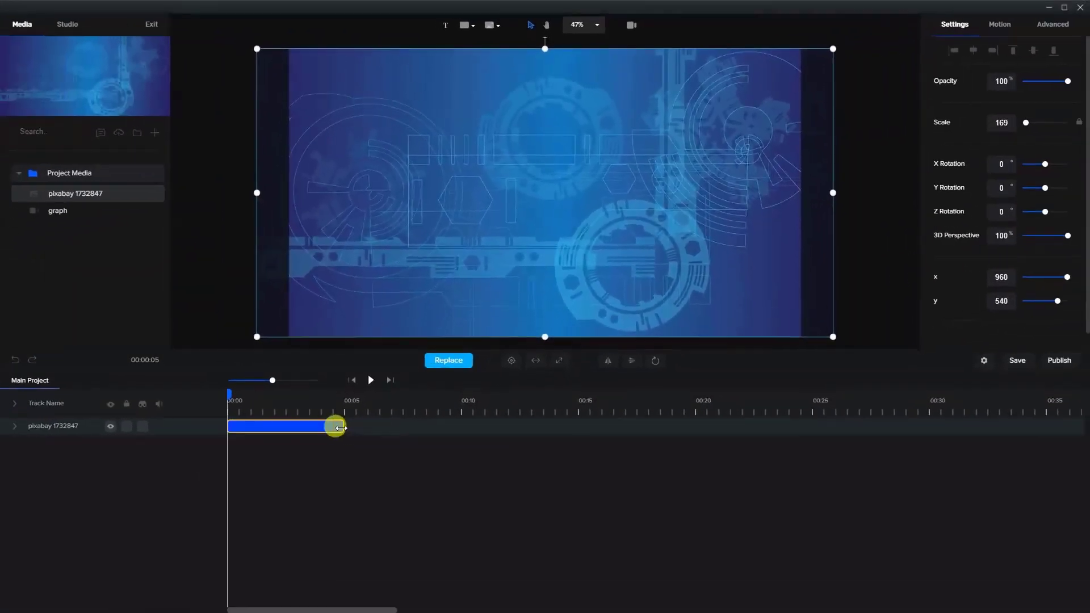
# - Extend the pixabay 1732847 background clip to about 8 seconds and lock its track
pyautogui.moveTo(340, 428); pyautogui.dragTo(416, 430)
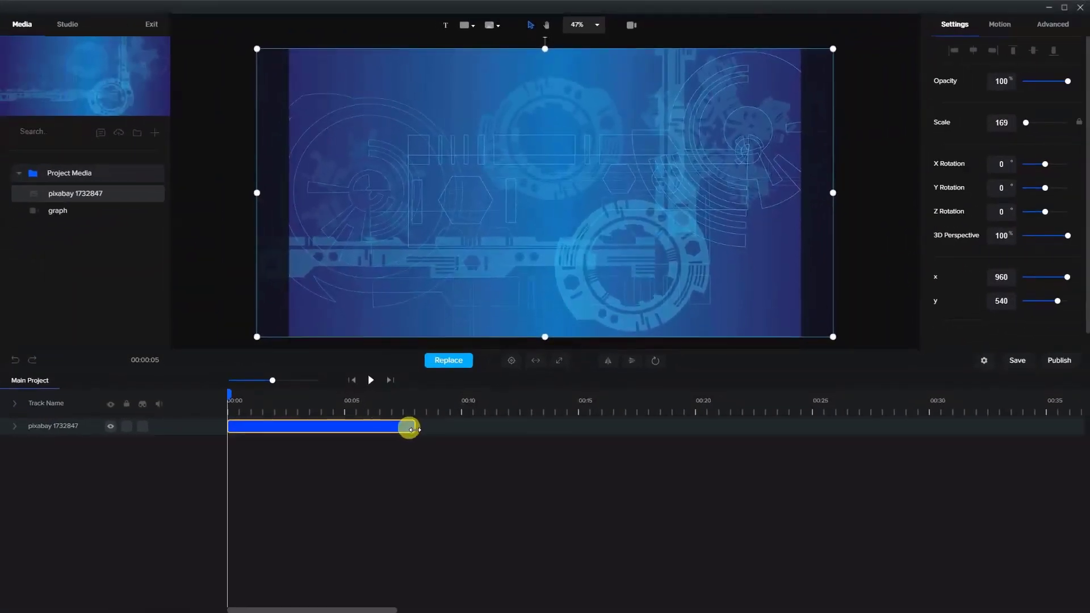
pyautogui.click(304, 433)
pyautogui.click(127, 427)
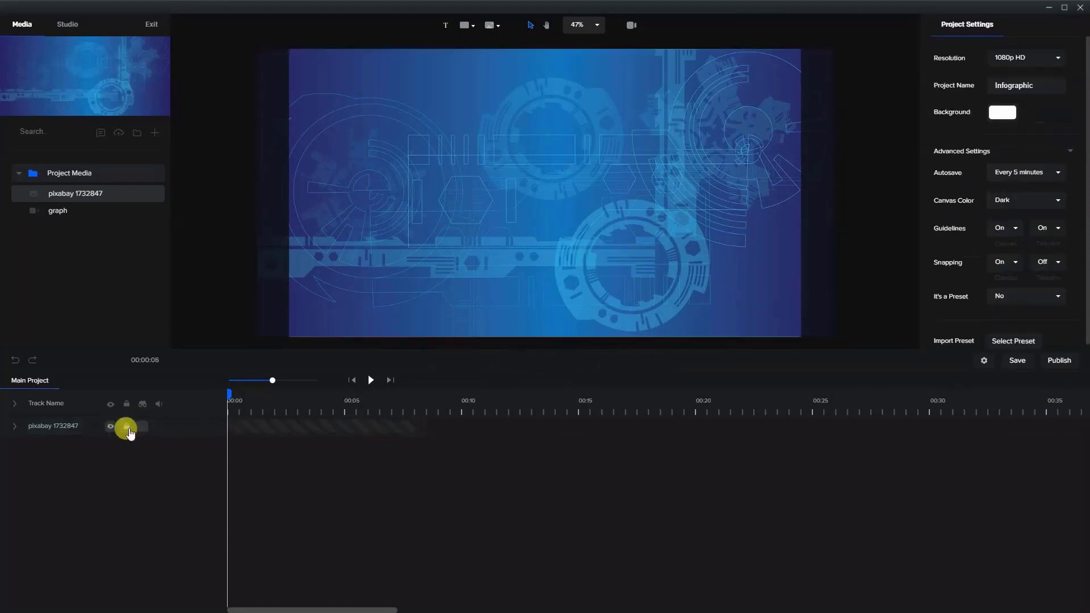
# - Add a text element in the lower-left part of the canvas and a white rectangle shape just right of it
pyautogui.click(444, 28)
pyautogui.moveTo(510, 195); pyautogui.dragTo(342, 250)
pyautogui.click(466, 25)
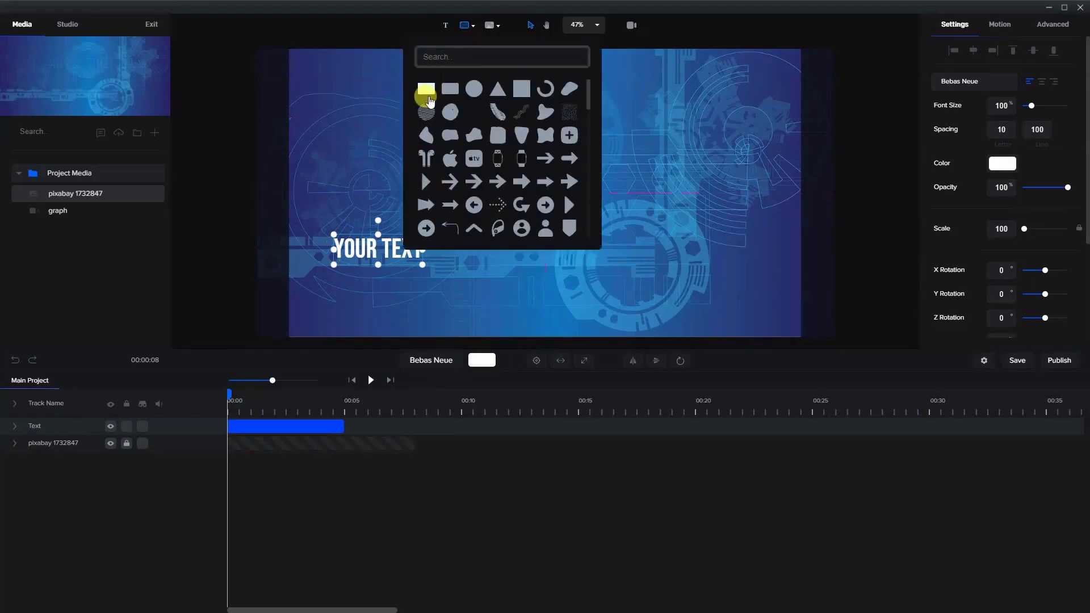
pyautogui.click(426, 88)
pyautogui.click(634, 228)
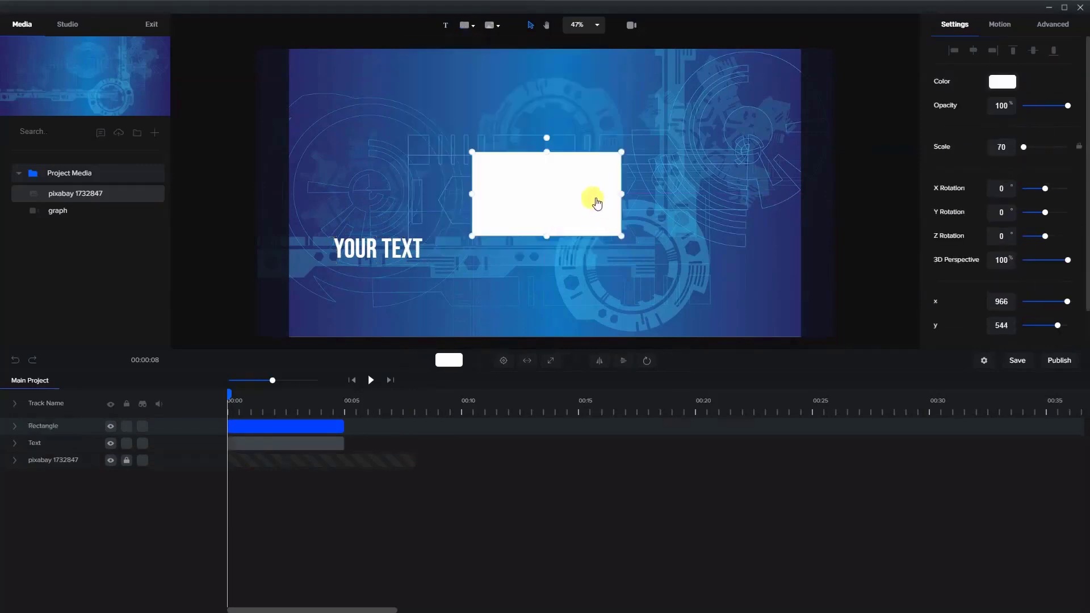
pyautogui.moveTo(617, 207); pyautogui.dragTo(556, 235)
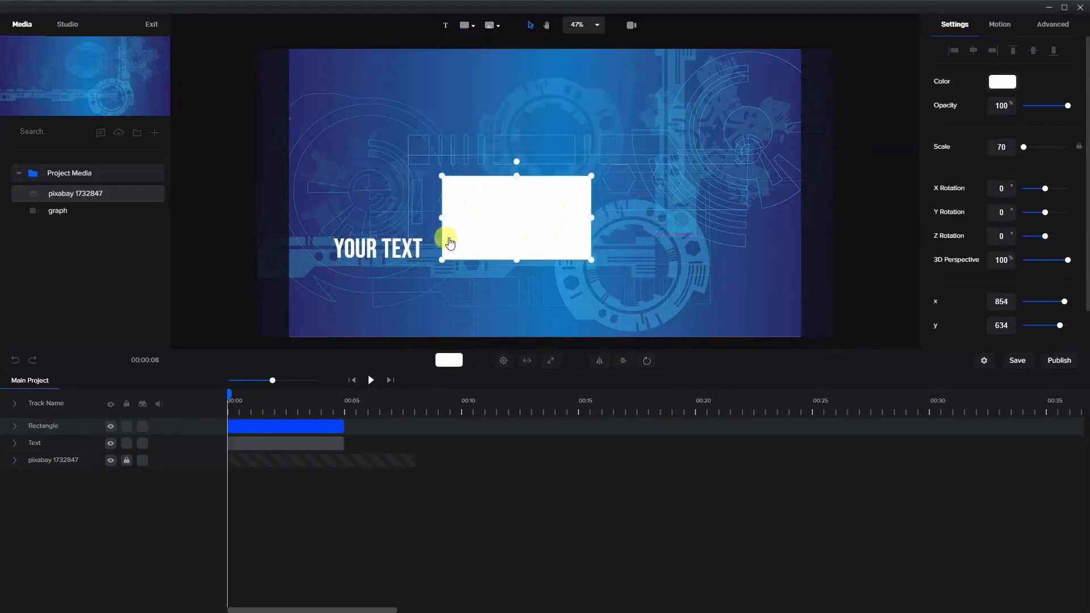
pyautogui.click(417, 258)
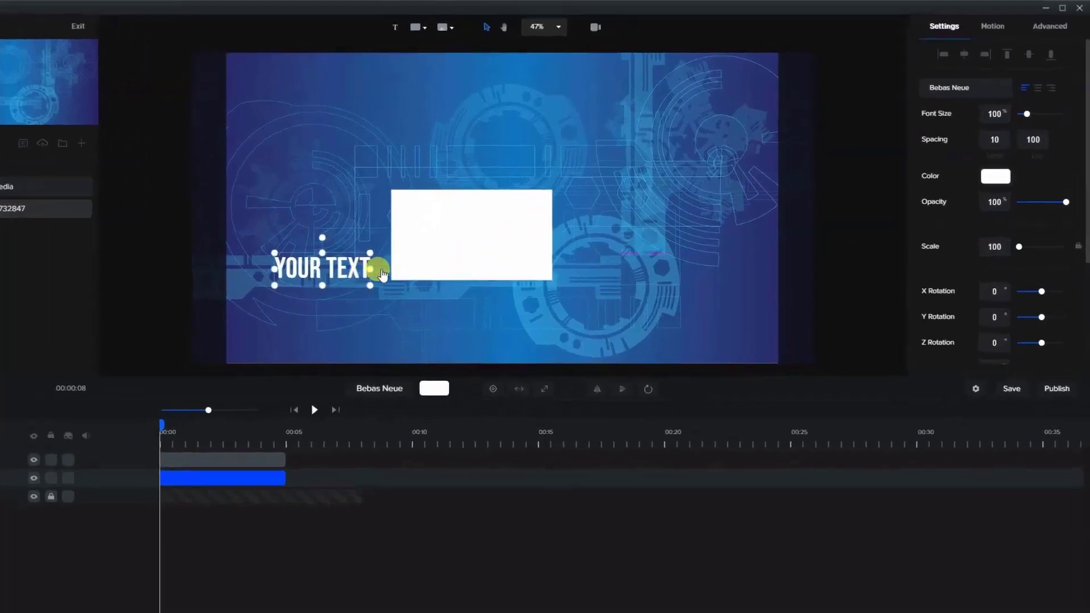
pyautogui.click(945, 89)
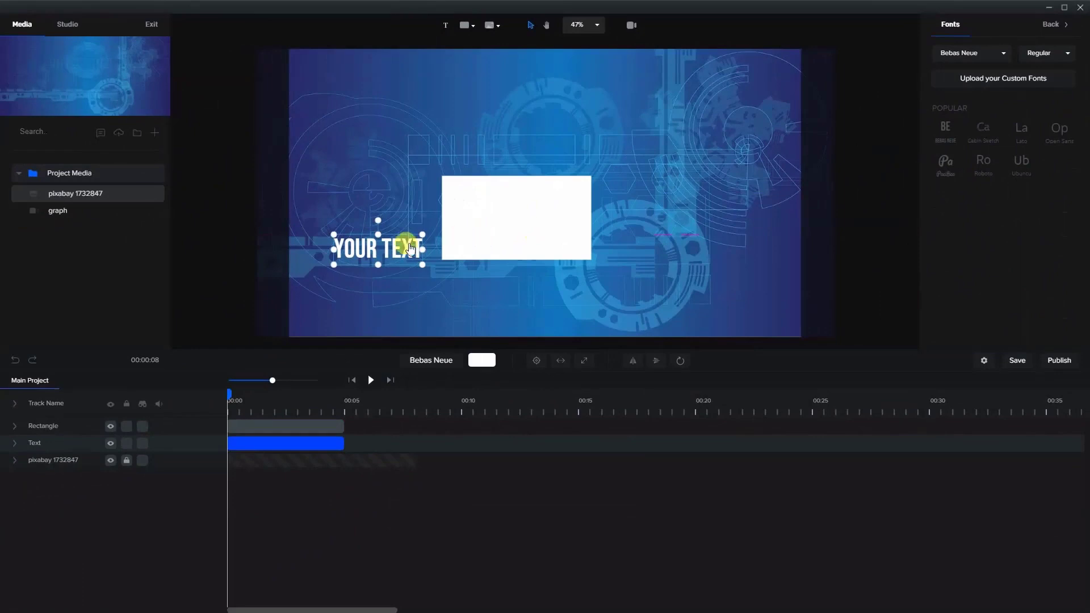
# - Reshape the white rectangle into a thin, tall vertical line and extend the rectangle and text clips to about 8 seconds
pyautogui.click(531, 237)
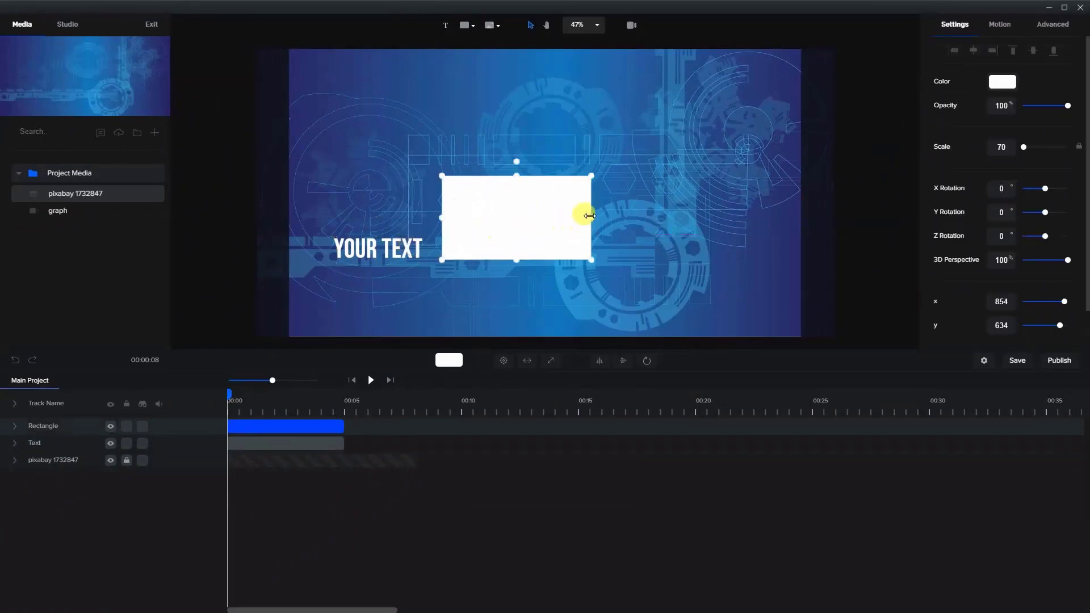
pyautogui.moveTo(589, 216); pyautogui.dragTo(452, 229)
pyautogui.moveTo(446, 270); pyautogui.dragTo(446, 292)
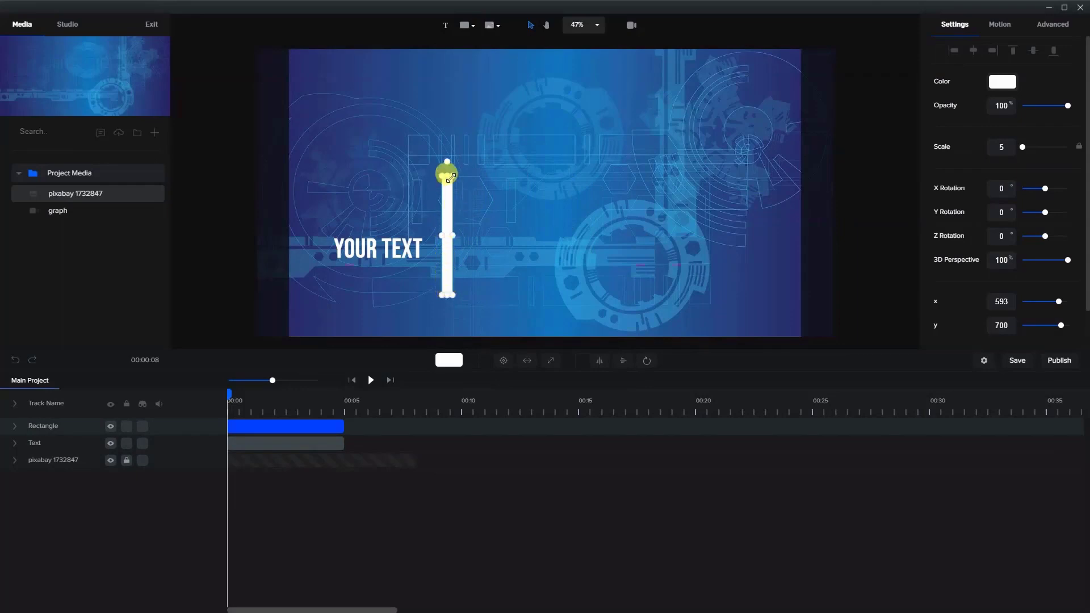
pyautogui.moveTo(447, 174); pyautogui.dragTo(444, 92)
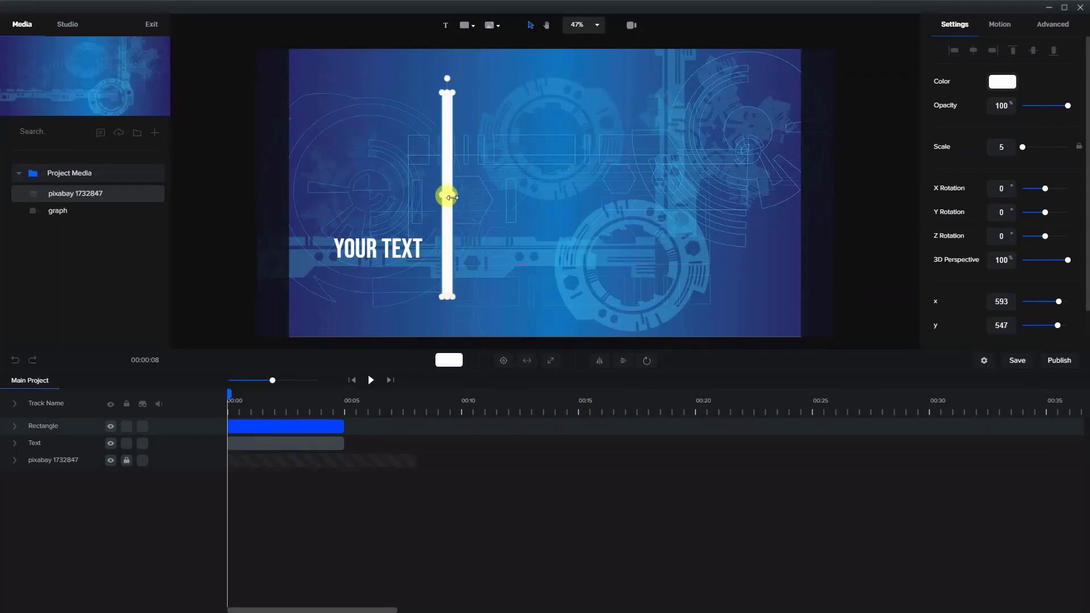
pyautogui.moveTo(452, 197); pyautogui.dragTo(444, 197)
pyautogui.click(478, 250)
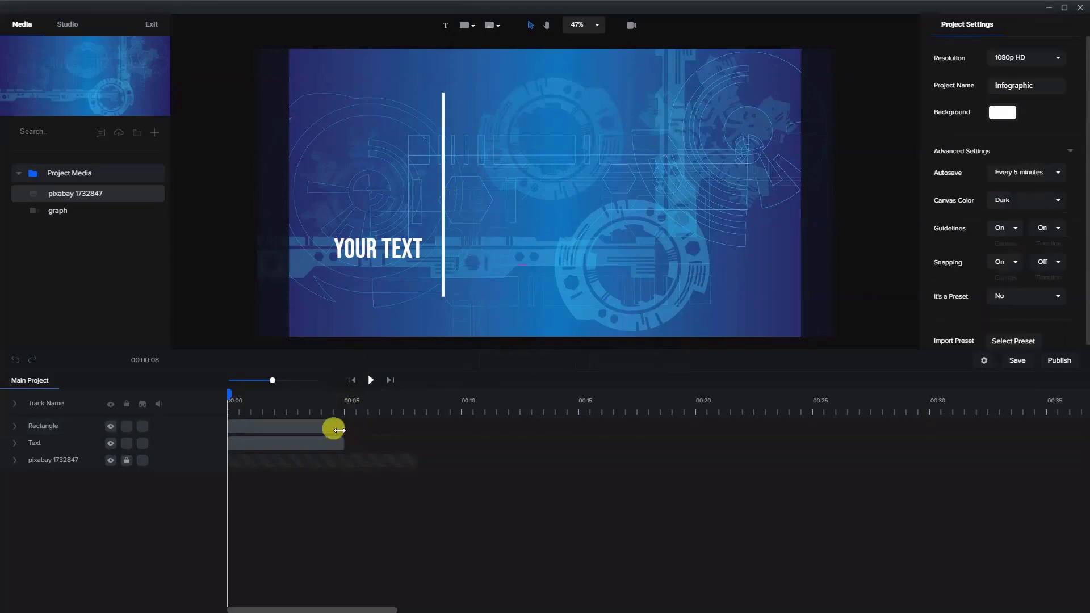
pyautogui.moveTo(339, 430); pyautogui.dragTo(397, 455)
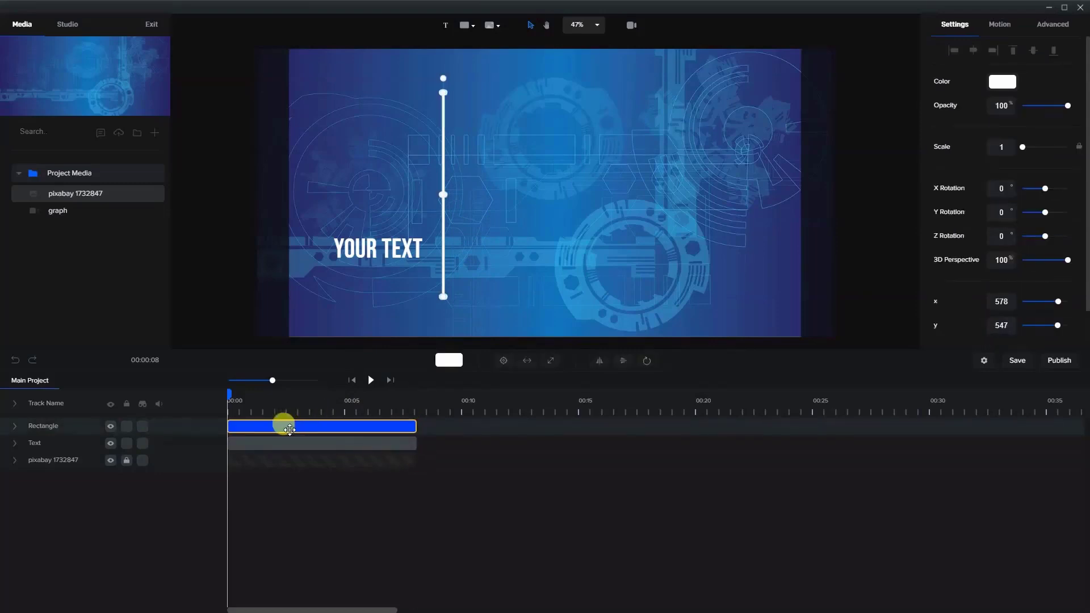
# - Change the placeholder text to 0% and position it just left of the vertical line's lower end
pyautogui.moveTo(362, 263); pyautogui.dragTo(373, 292)
pyautogui.doubleClick(376, 286)
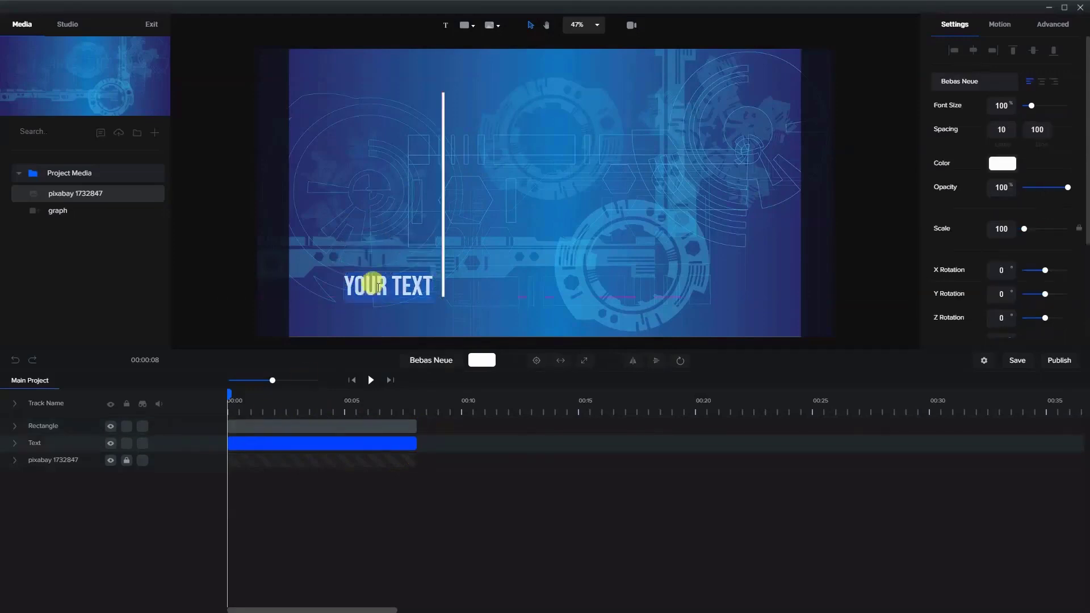
pyautogui.write('0')
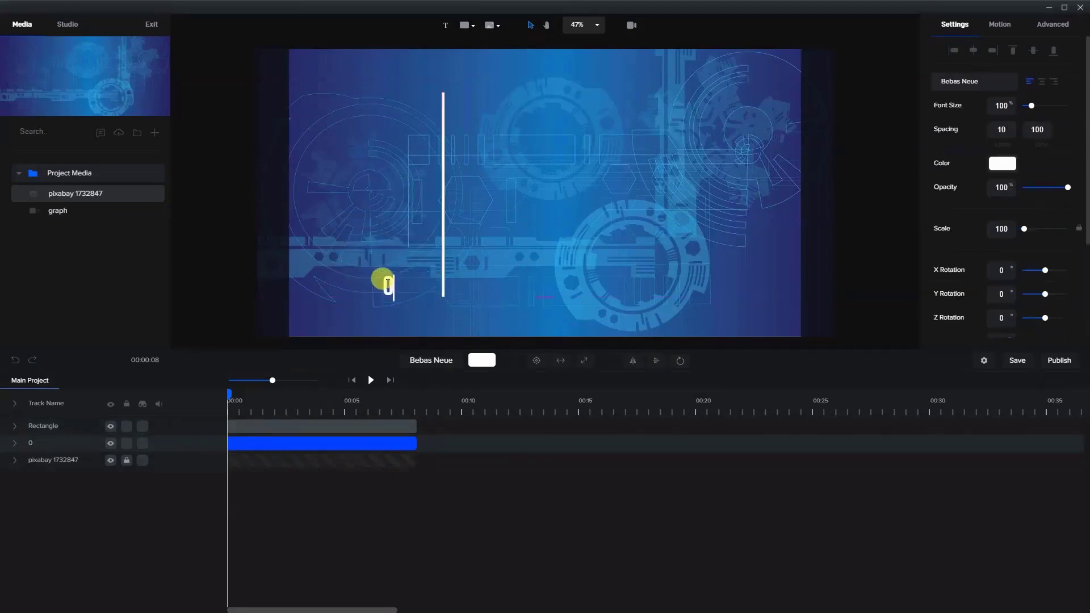
pyautogui.write('%')
pyautogui.click(390, 211)
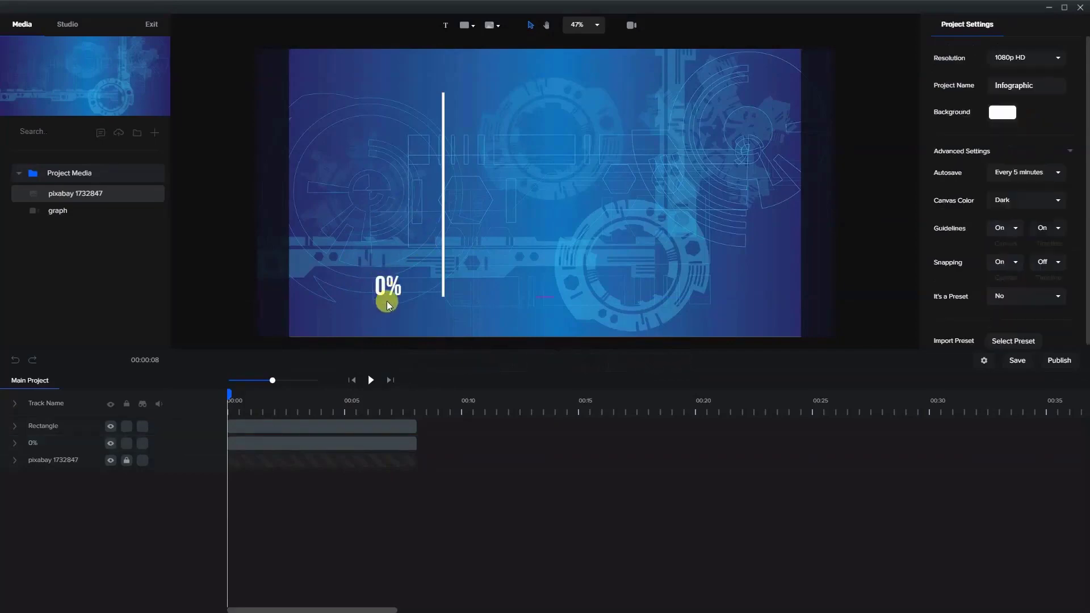
pyautogui.moveTo(382, 287); pyautogui.dragTo(405, 288)
pyautogui.click(869, 244)
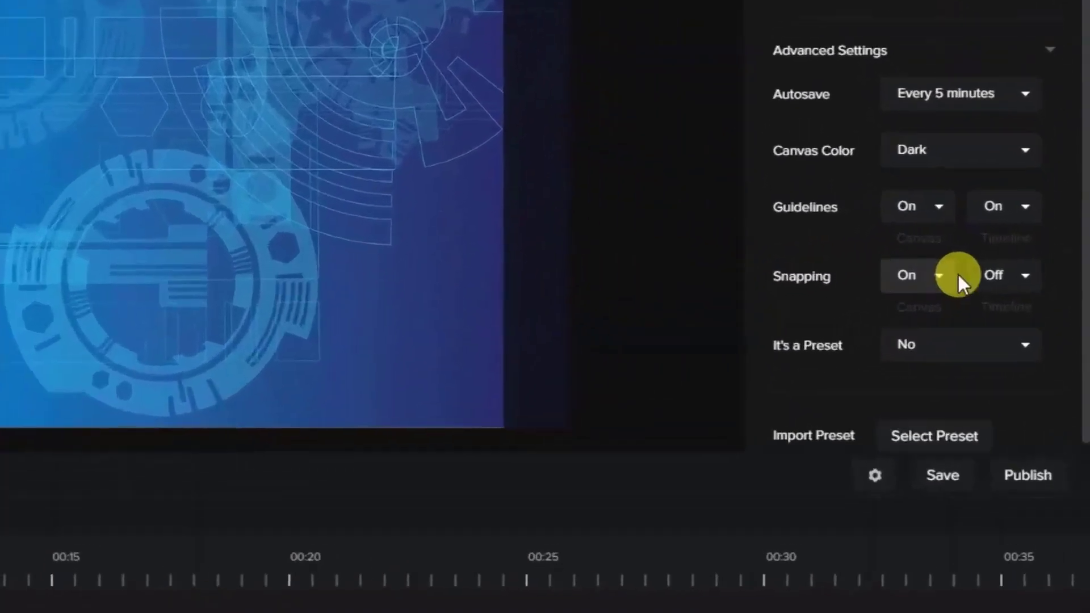
# - Turn on timeline snapping in the project settings
pyautogui.click(999, 275)
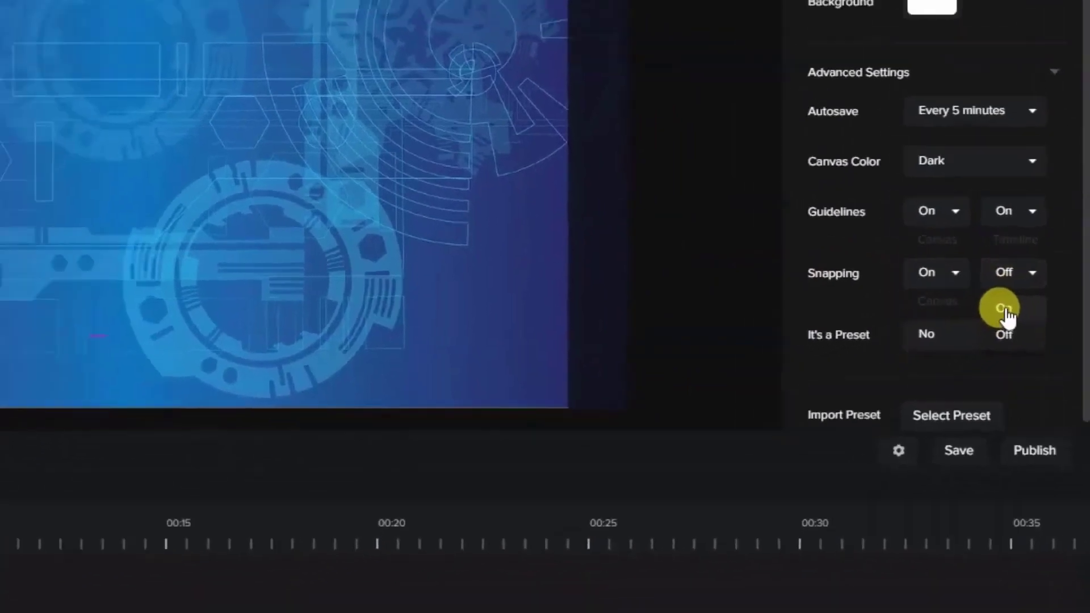
pyautogui.click(988, 320)
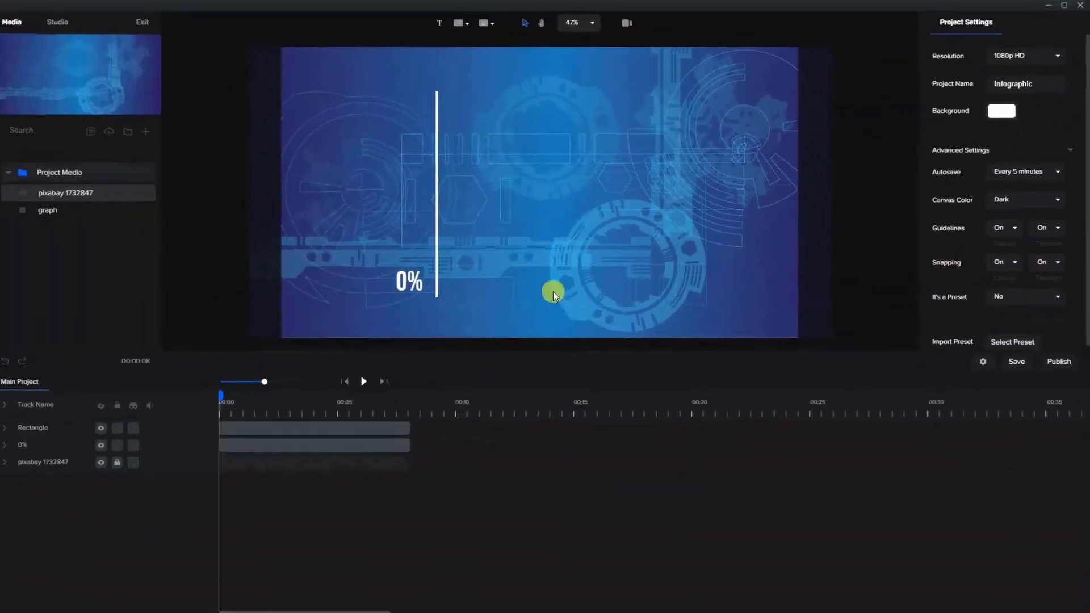
# - Adjust the 0% label's position beside the line's base and move its track above the Rectangle track
pyautogui.moveTo(413, 291); pyautogui.dragTo(415, 291)
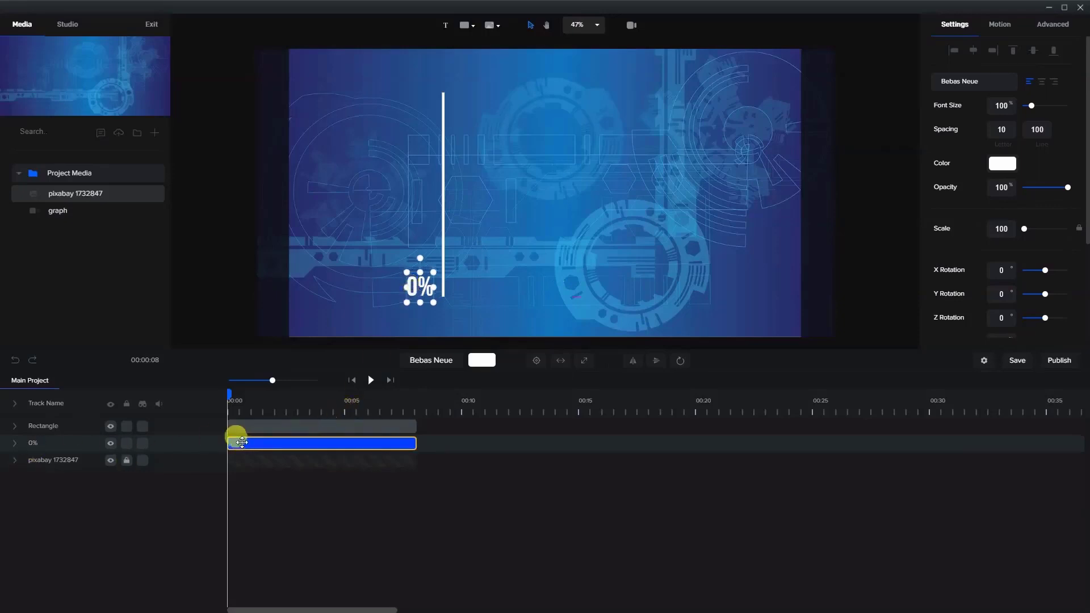
pyautogui.moveTo(34, 441); pyautogui.dragTo(67, 424)
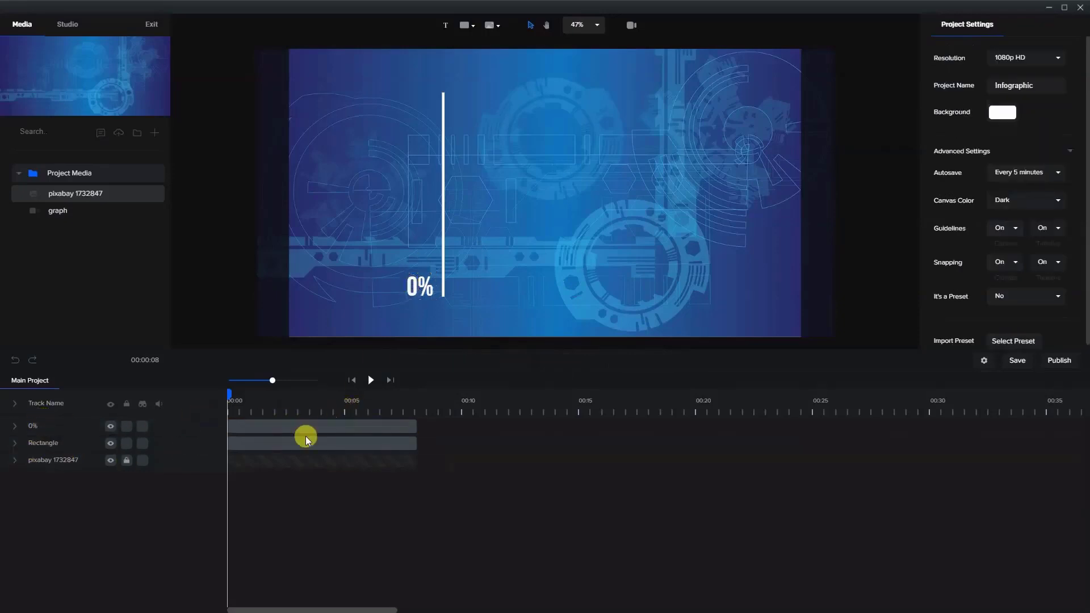
# - Duplicate the 0% label as a 50% label and align it beside the middle of the vertical line
pyautogui.rightClick(301, 424)
pyautogui.click(321, 444)
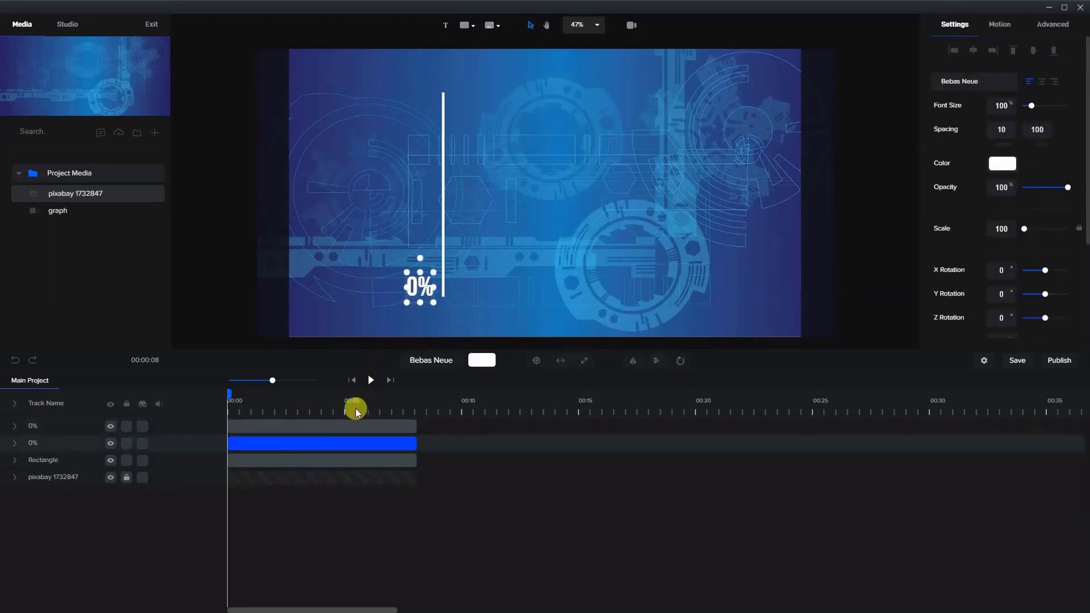
pyautogui.moveTo(411, 301); pyautogui.dragTo(387, 225)
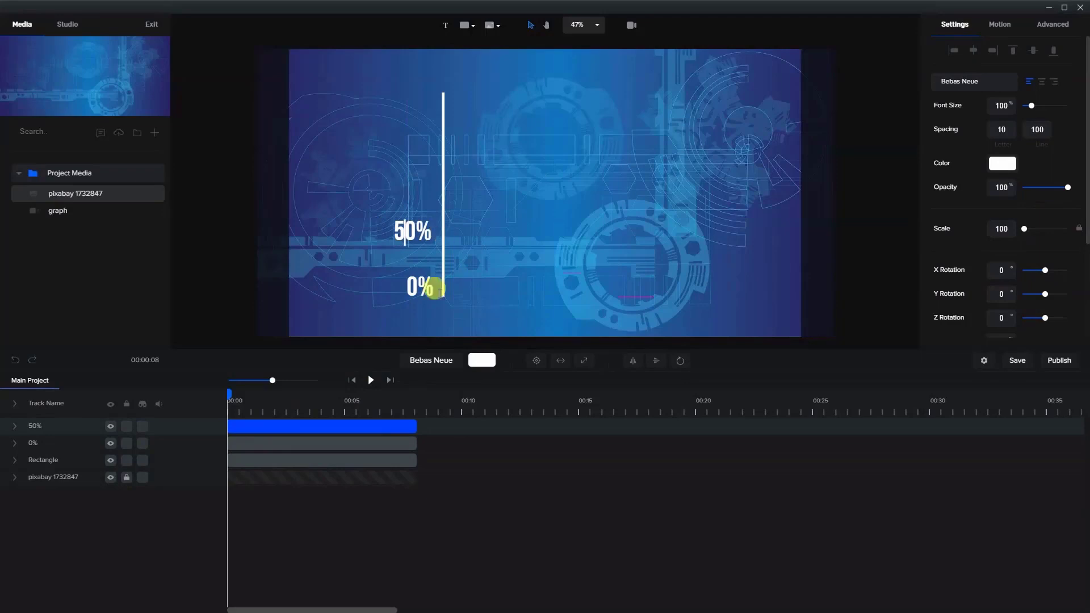
pyautogui.click(438, 291)
pyautogui.click(404, 229)
pyautogui.moveTo(401, 236); pyautogui.dragTo(404, 189)
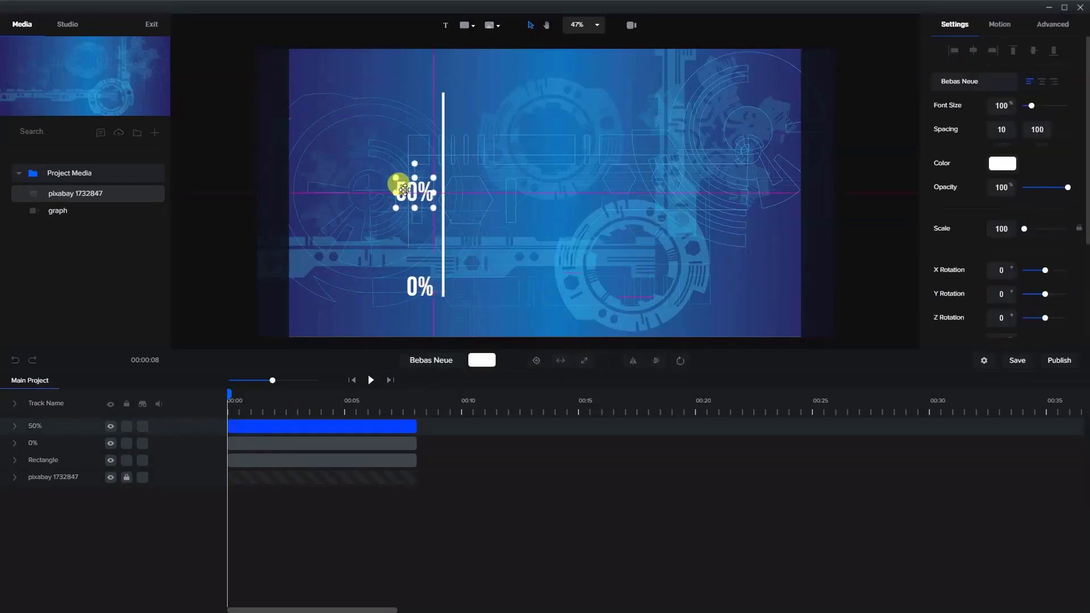
# - Duplicate the 50% label as a 100% label and right-align it with the other labels beside the line's upper end
pyautogui.rightClick(311, 418)
pyautogui.click(322, 433)
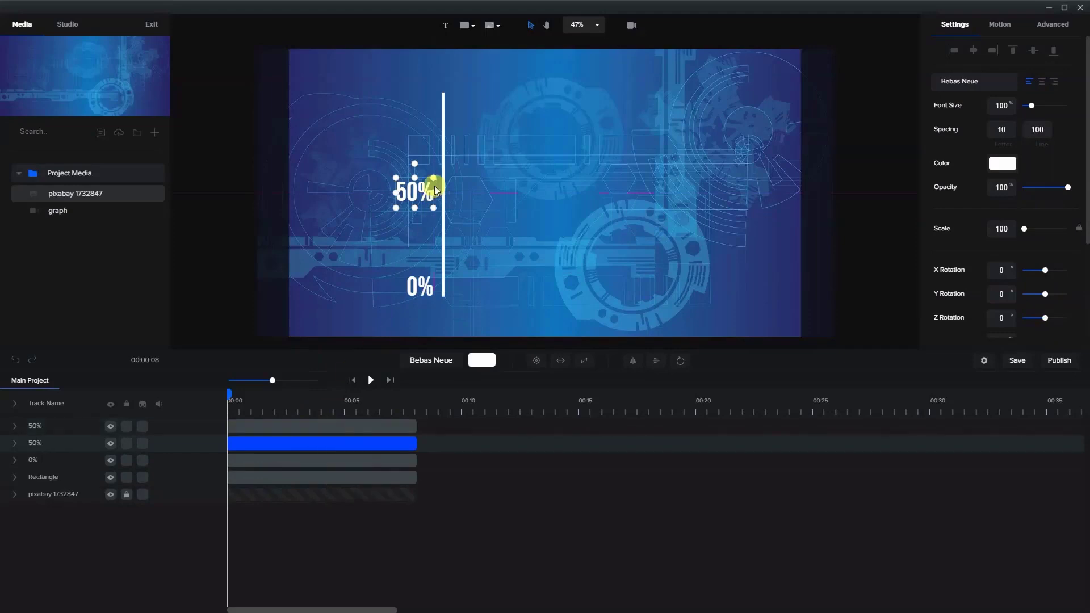
pyautogui.click(343, 421)
pyautogui.moveTo(397, 199); pyautogui.dragTo(407, 109)
pyautogui.doubleClick(400, 103)
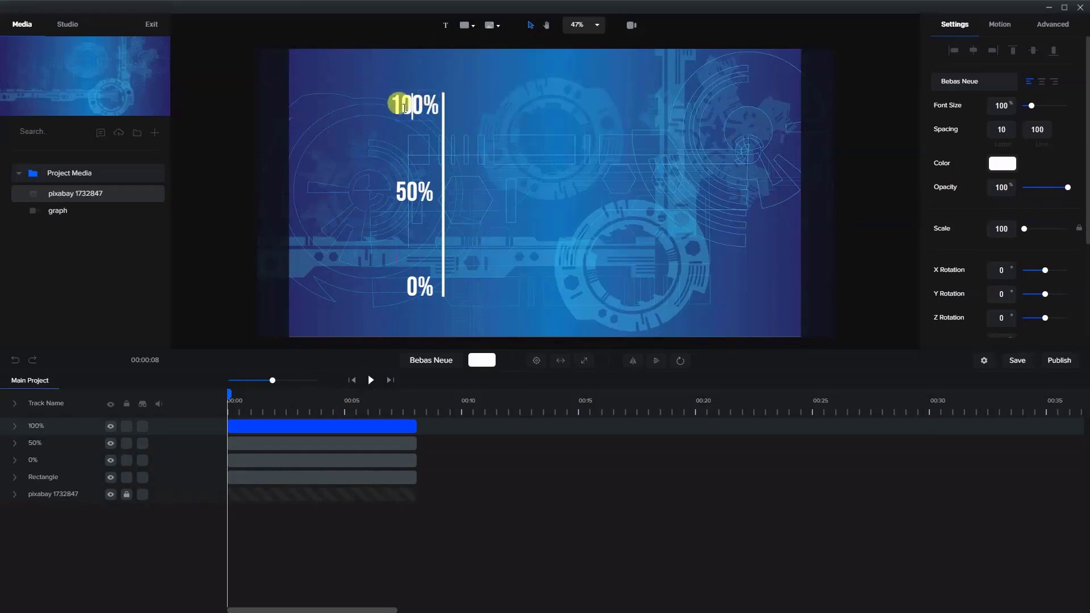
pyautogui.click(401, 136)
pyautogui.click(426, 108)
pyautogui.moveTo(417, 115); pyautogui.dragTo(409, 111)
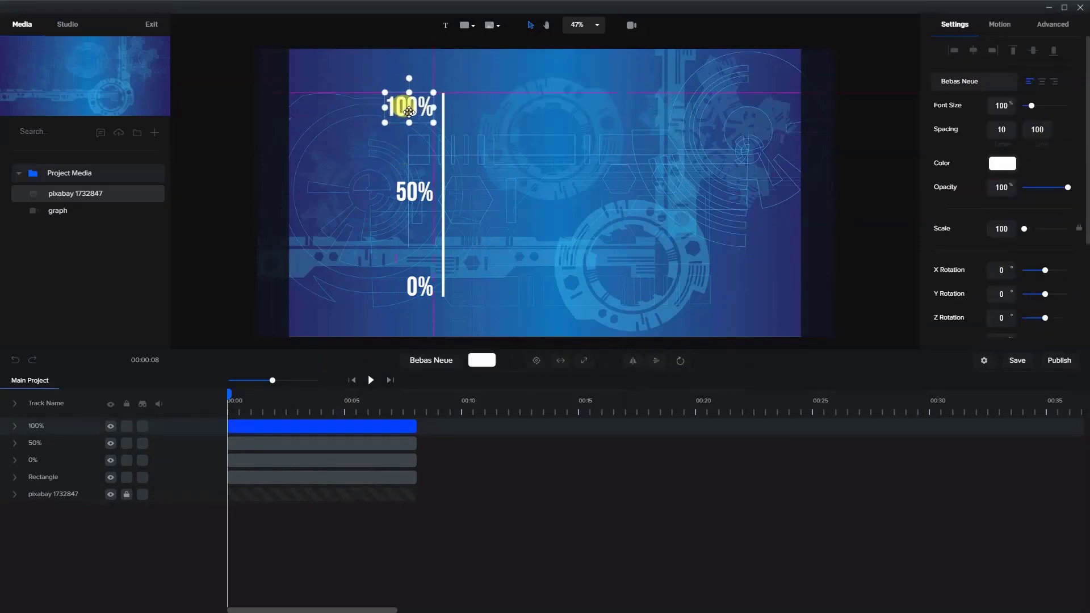
pyautogui.click(504, 160)
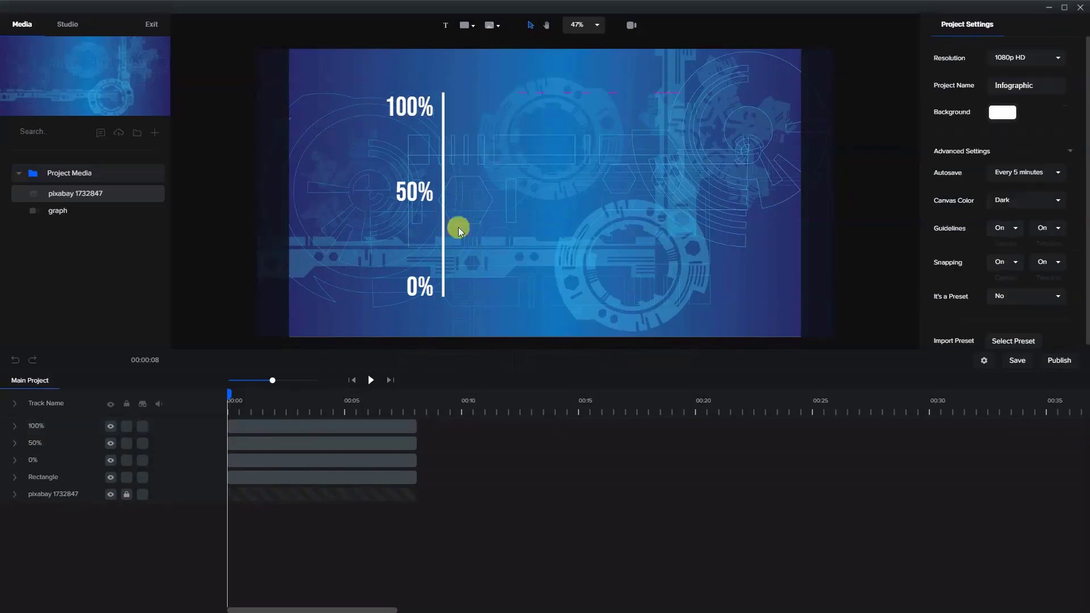
# - Add an animation to the vertical line's Rectangle track, shift it slightly after the clip's start, and enable its Scale property
pyautogui.click(443, 215)
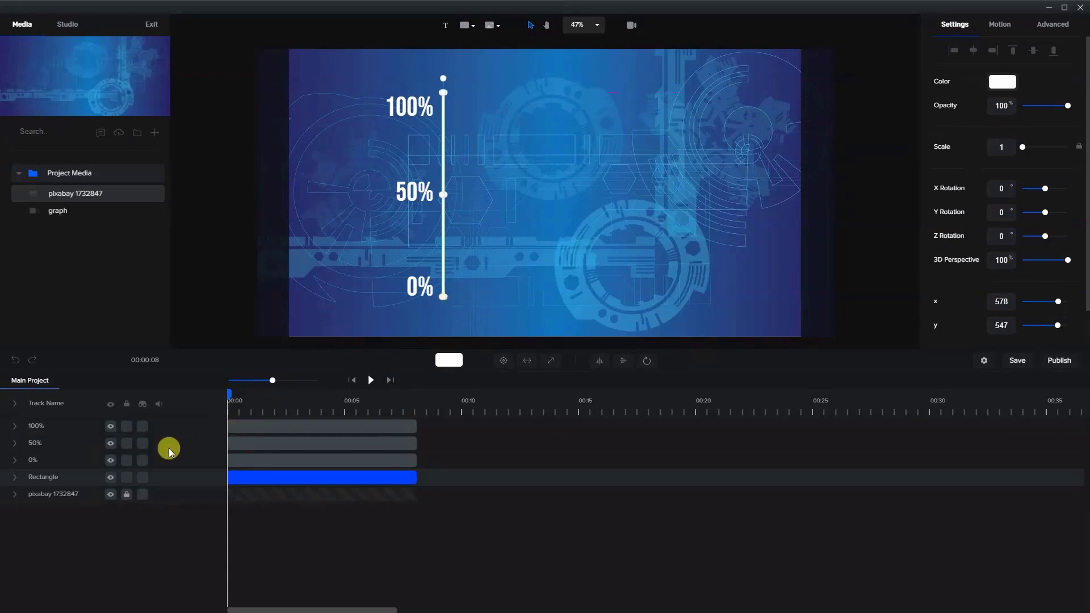
pyautogui.click(15, 478)
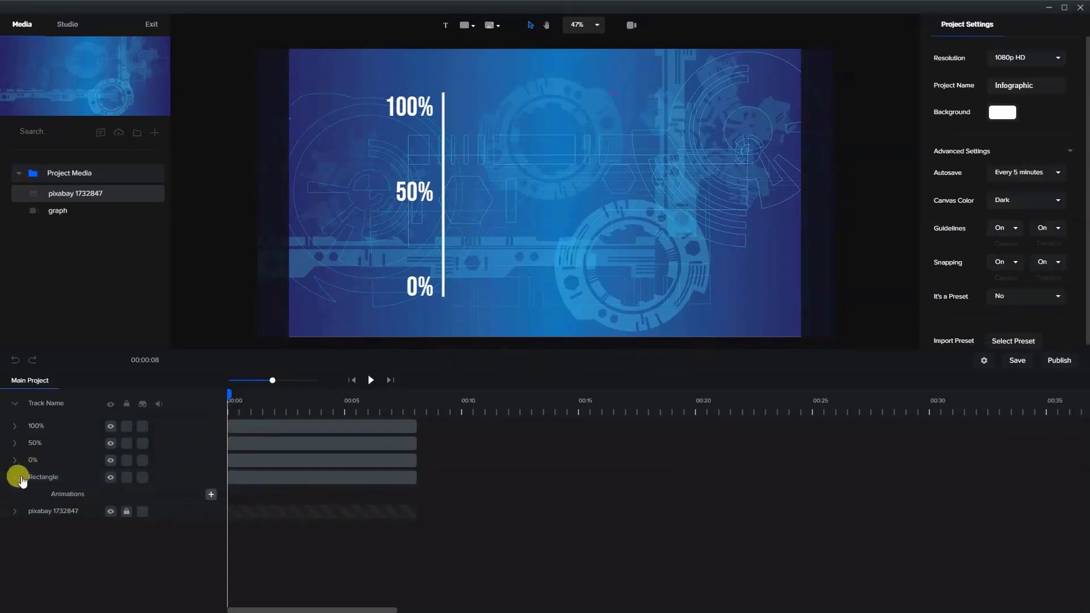
pyautogui.click(210, 495)
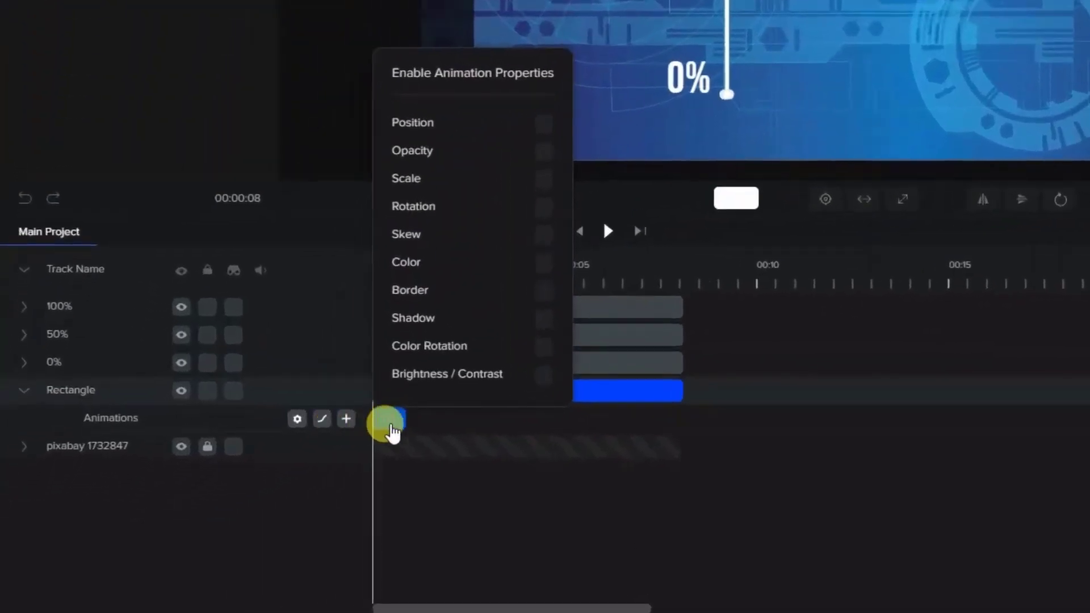
pyautogui.click(392, 433)
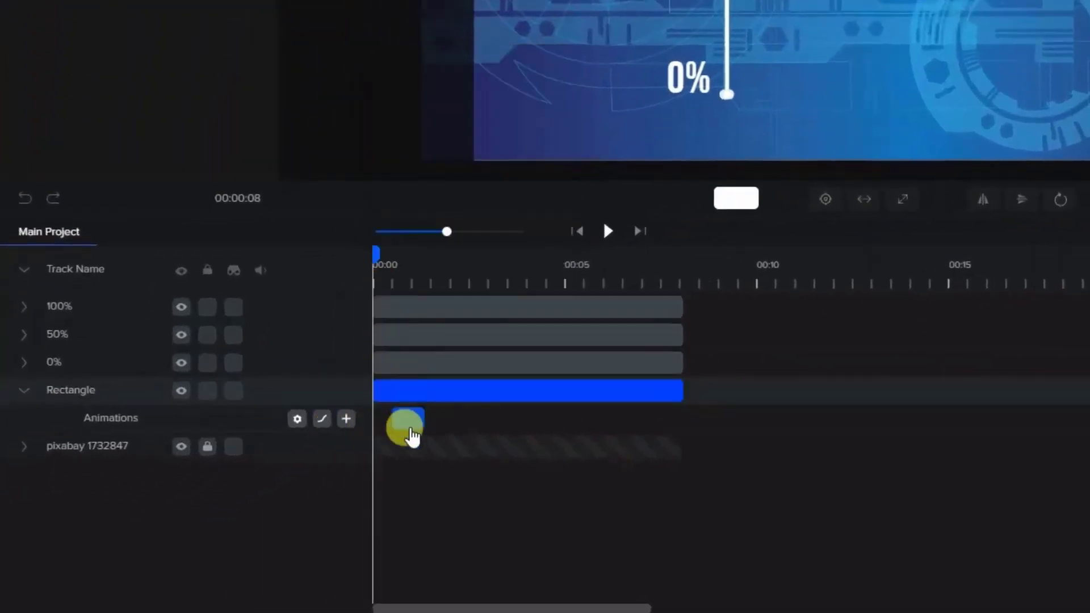
pyautogui.click(297, 419)
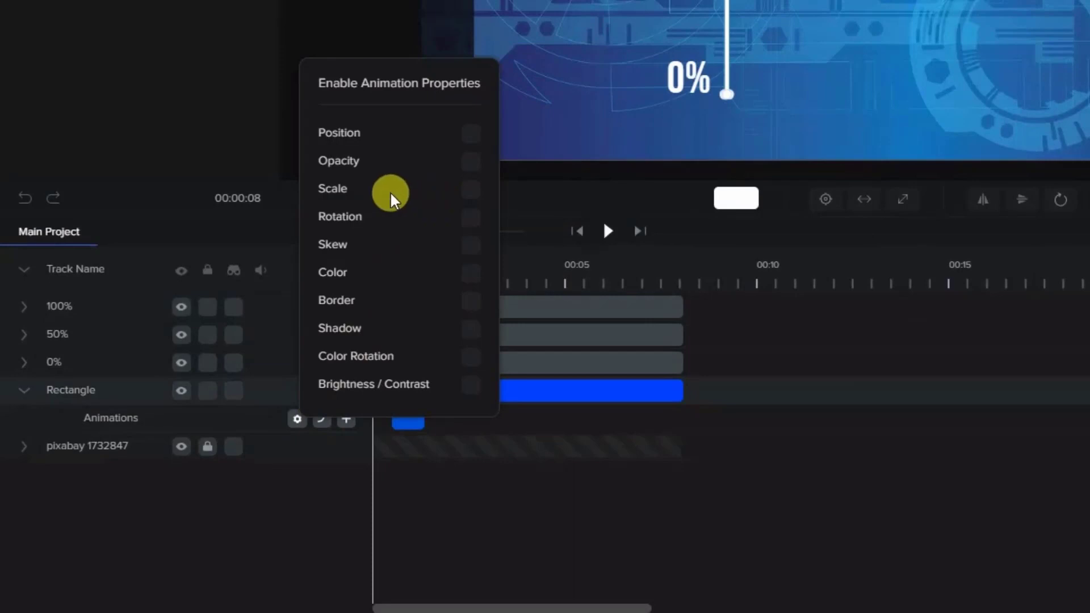
pyautogui.click(470, 191)
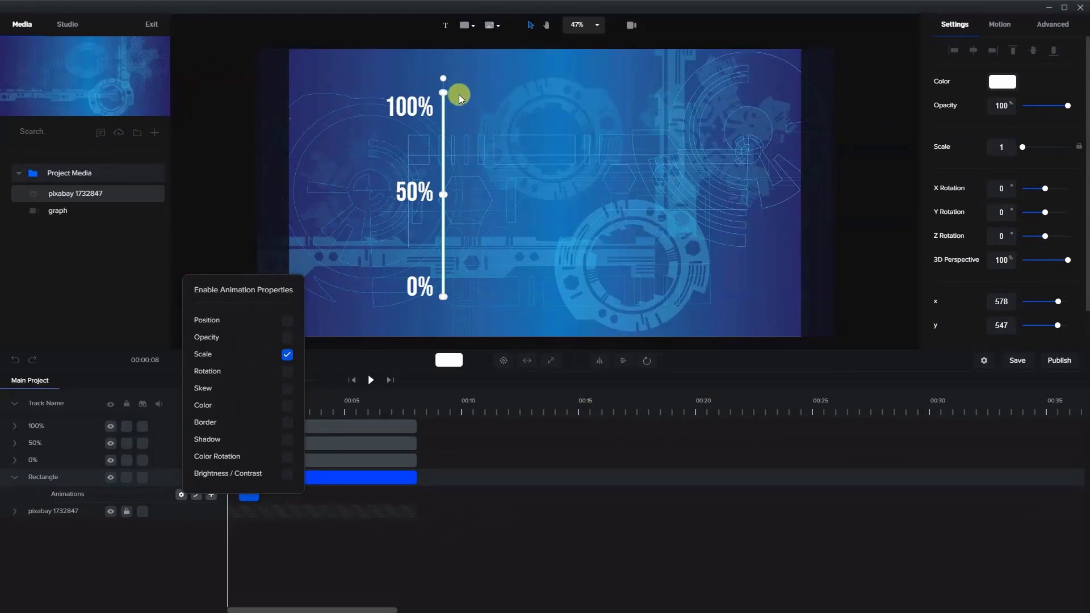
pyautogui.click(282, 495)
pyautogui.click(244, 496)
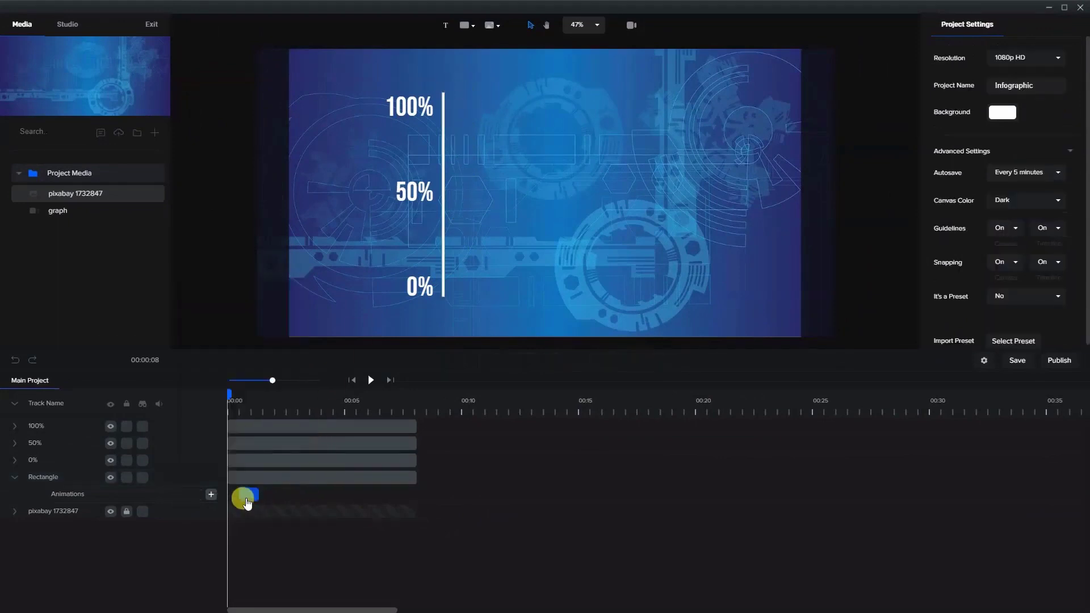
# - Return the playhead to the start of the vertical line's animation and unlink the line's Scale X and Scale Y values
pyautogui.click(227, 396)
pyautogui.moveTo(235, 397); pyautogui.dragTo(266, 397)
pyautogui.click(256, 498)
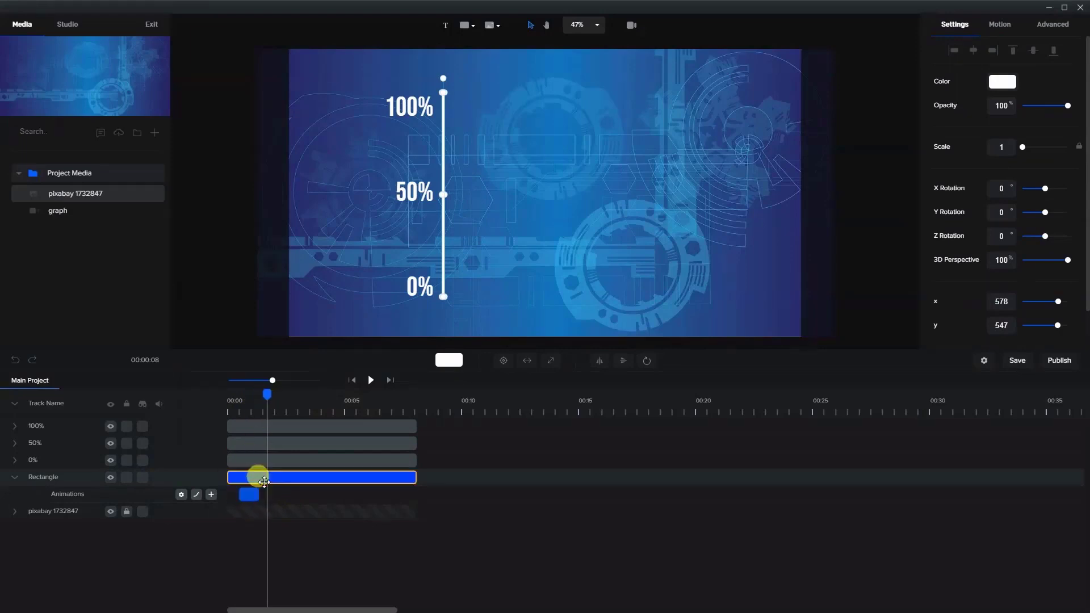
pyautogui.moveTo(268, 400); pyautogui.dragTo(235, 401)
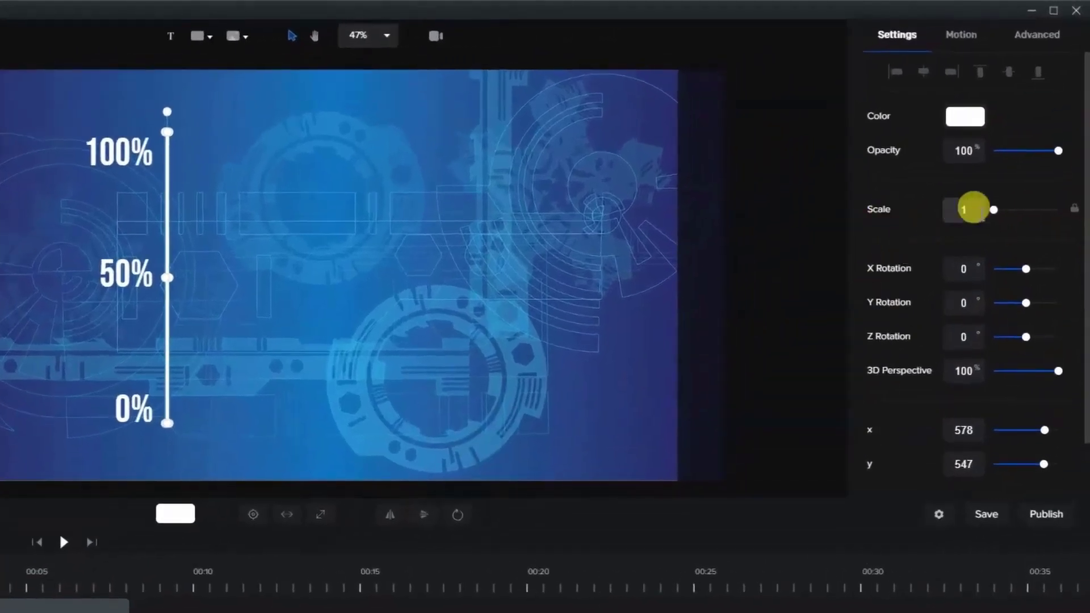
pyautogui.click(1073, 211)
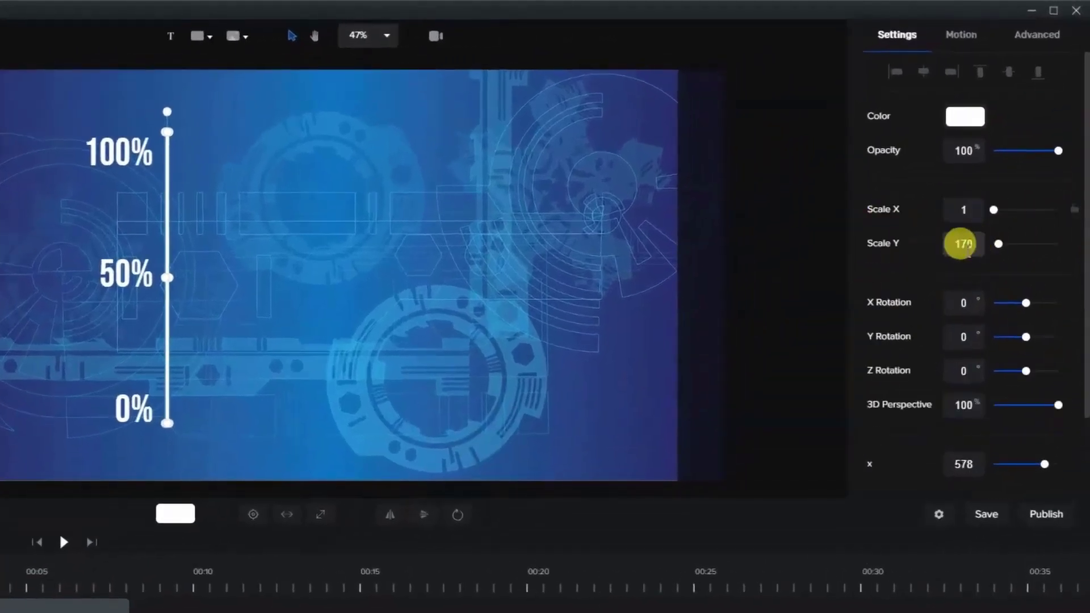
pyautogui.click(964, 244)
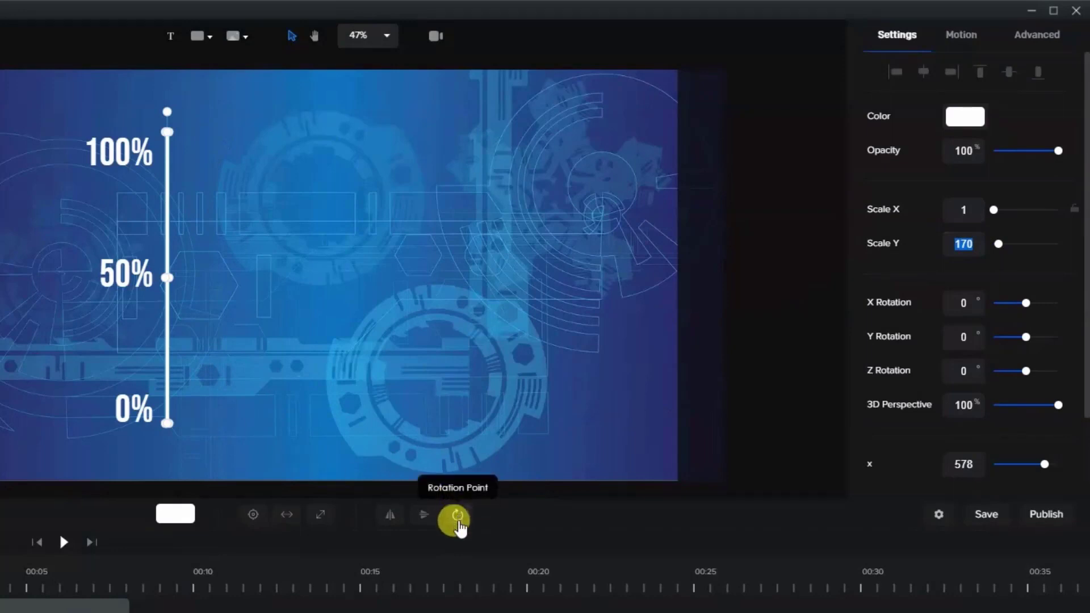
# - Set the vertical line's rotation point to bottom centre and its Scale Y to 0 at the animation's start
pyautogui.click(458, 524)
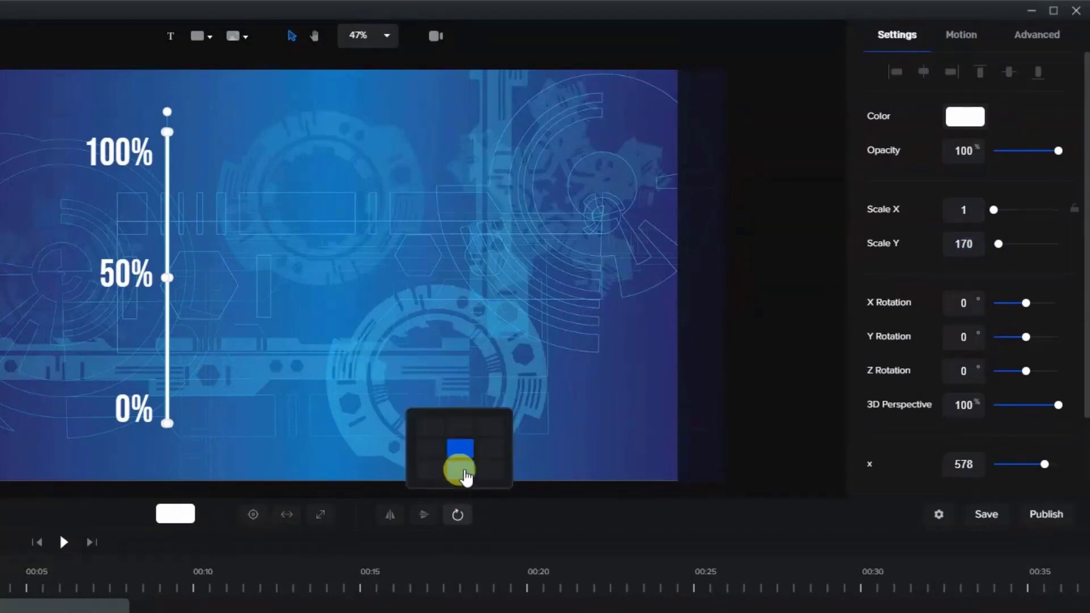
pyautogui.click(463, 474)
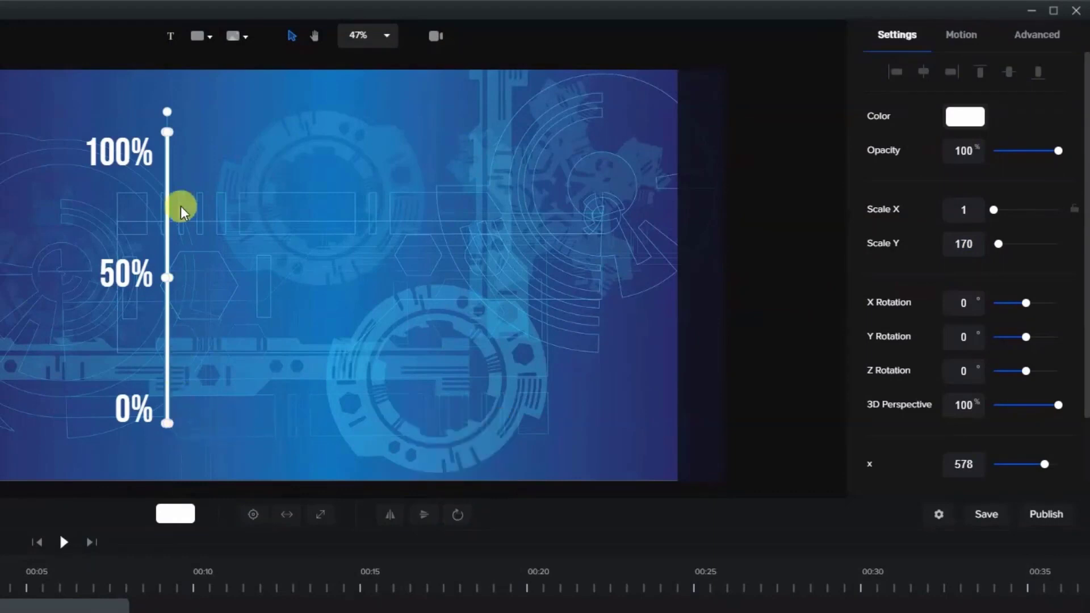
pyautogui.click(459, 515)
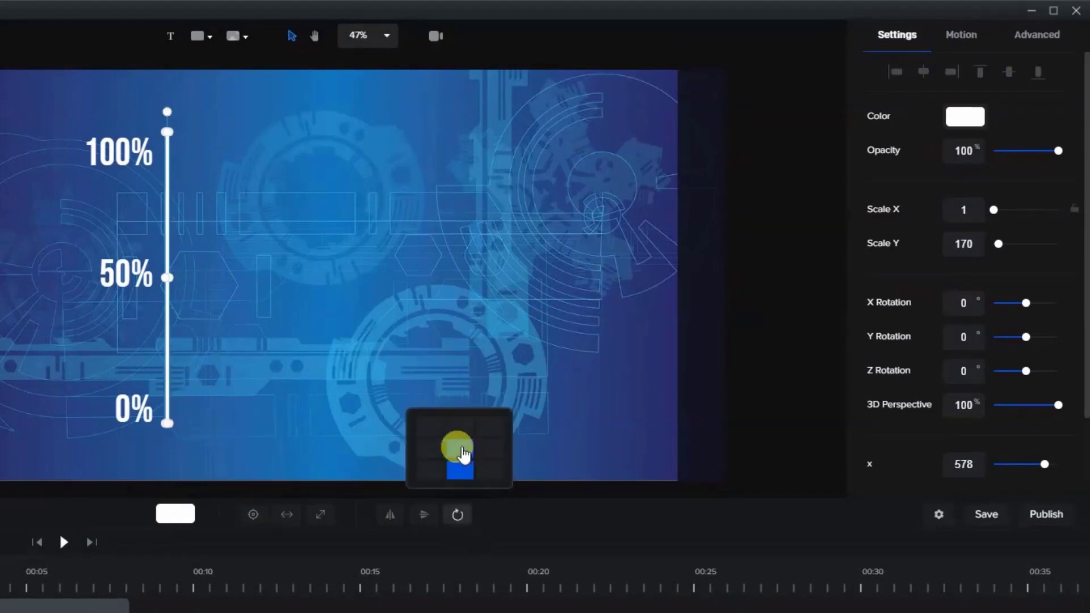
pyautogui.click(459, 448)
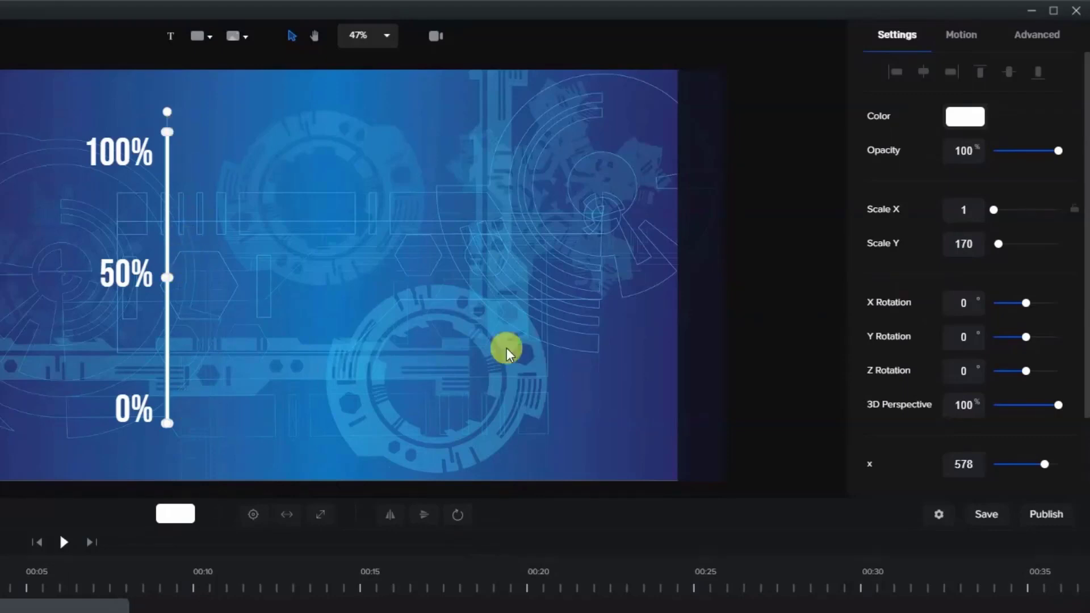
pyautogui.click(959, 247)
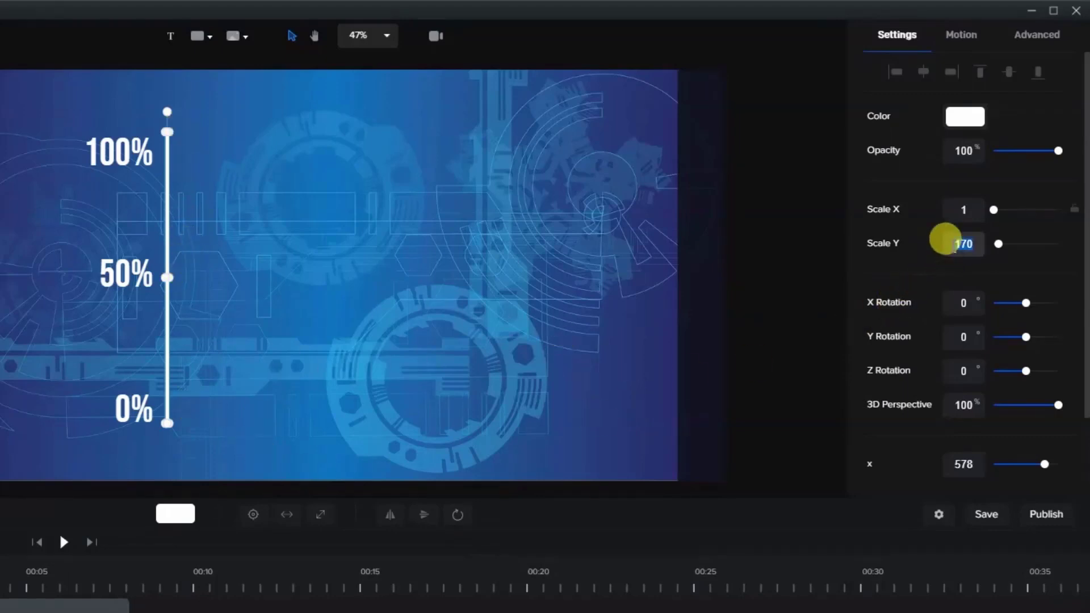
pyautogui.write('0')
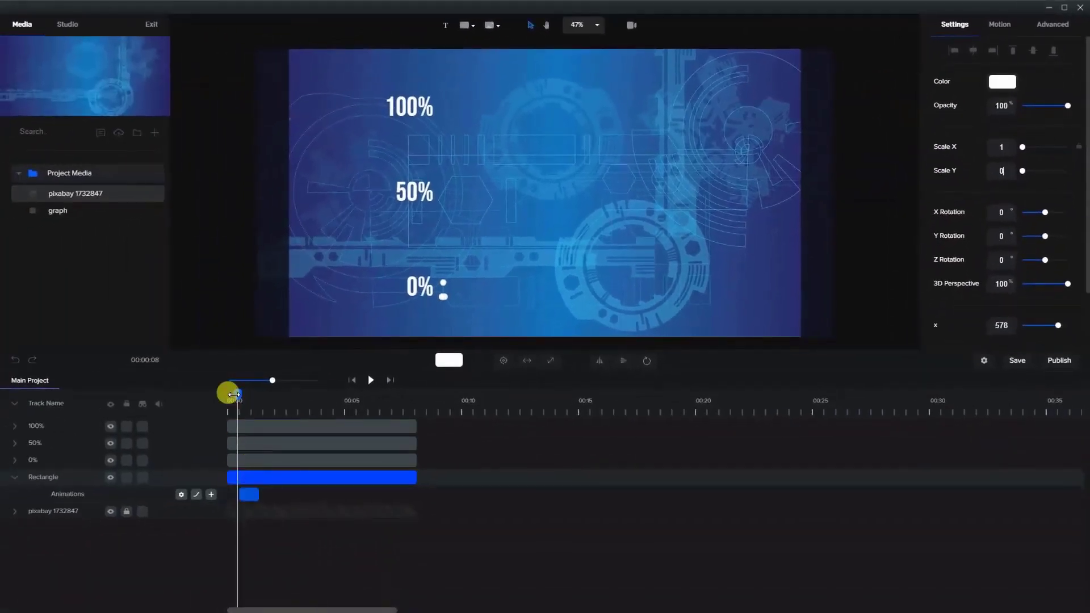
# - Trim the start of the Rectangle clip slightly and align its animation block with the clip's new start
pyautogui.moveTo(226, 390)
pyautogui.mouseDown()
pyautogui.moveTo(257, 394)
pyautogui.moveTo(237, 399)
pyautogui.mouseUp()
pyautogui.click(234, 478)
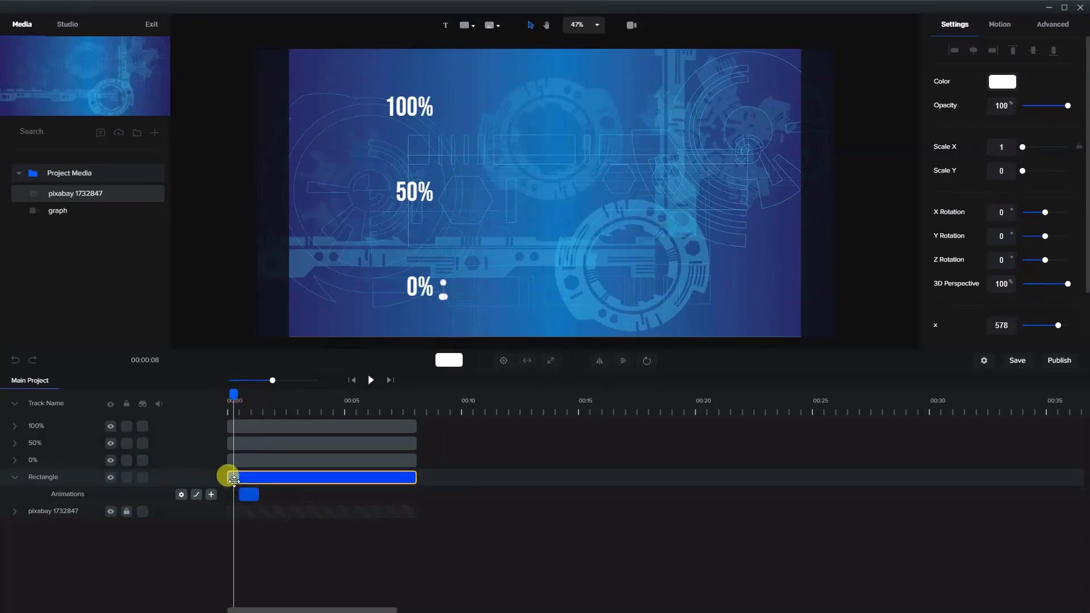
pyautogui.moveTo(230, 481); pyautogui.dragTo(239, 482)
pyautogui.click(258, 495)
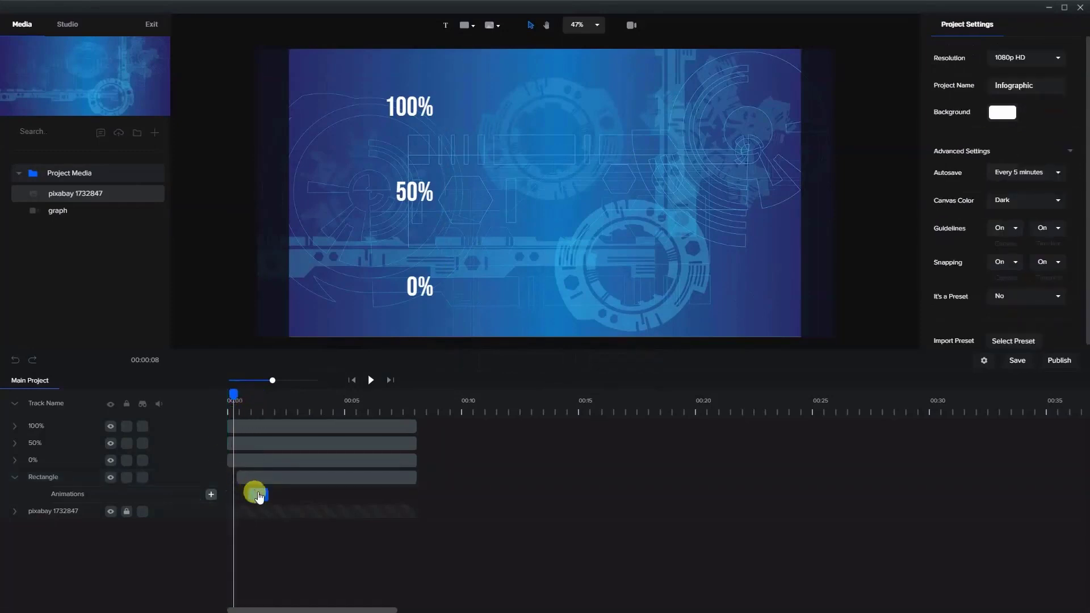
pyautogui.click(246, 499)
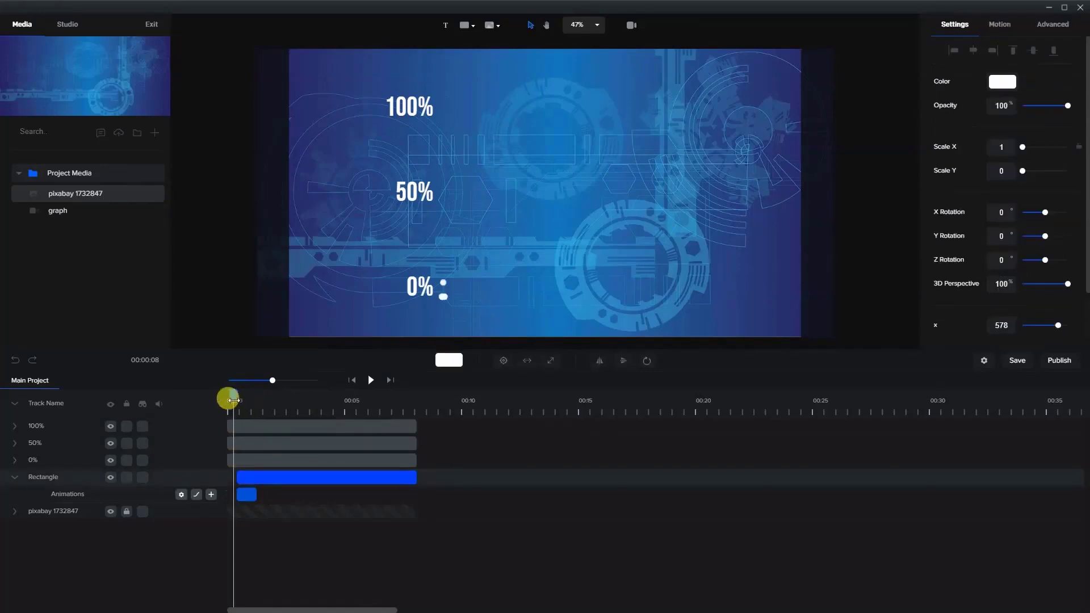
pyautogui.moveTo(233, 401)
pyautogui.mouseDown()
pyautogui.moveTo(261, 403)
pyautogui.moveTo(236, 409)
pyautogui.mouseUp()
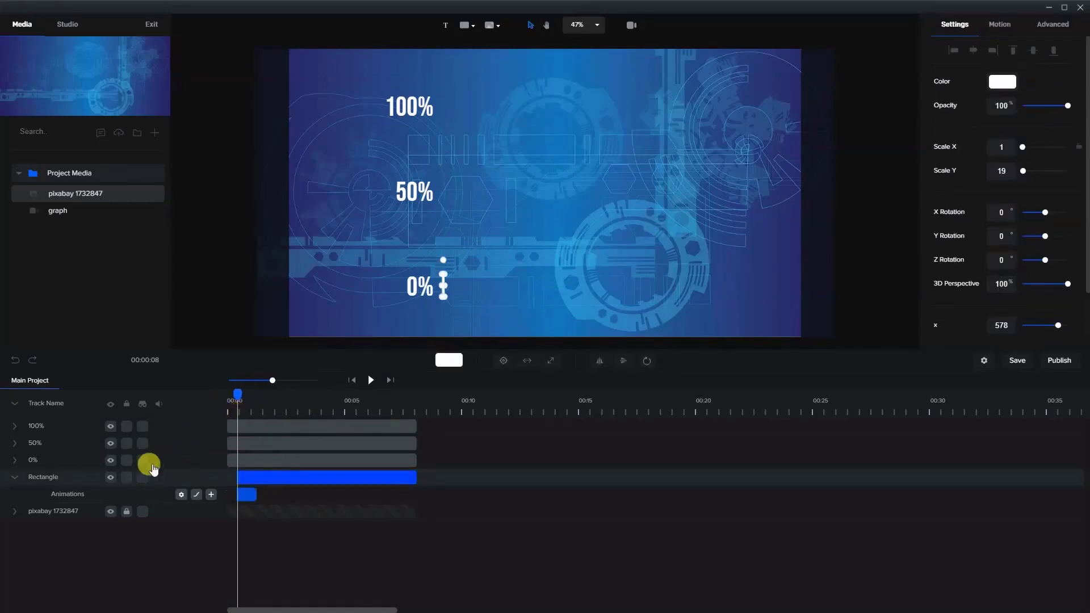
# - Apply the Elastic Scale Up entrance motion to the 0% label and trim its clip to start together with the Rectangle clip
pyautogui.click(237, 458)
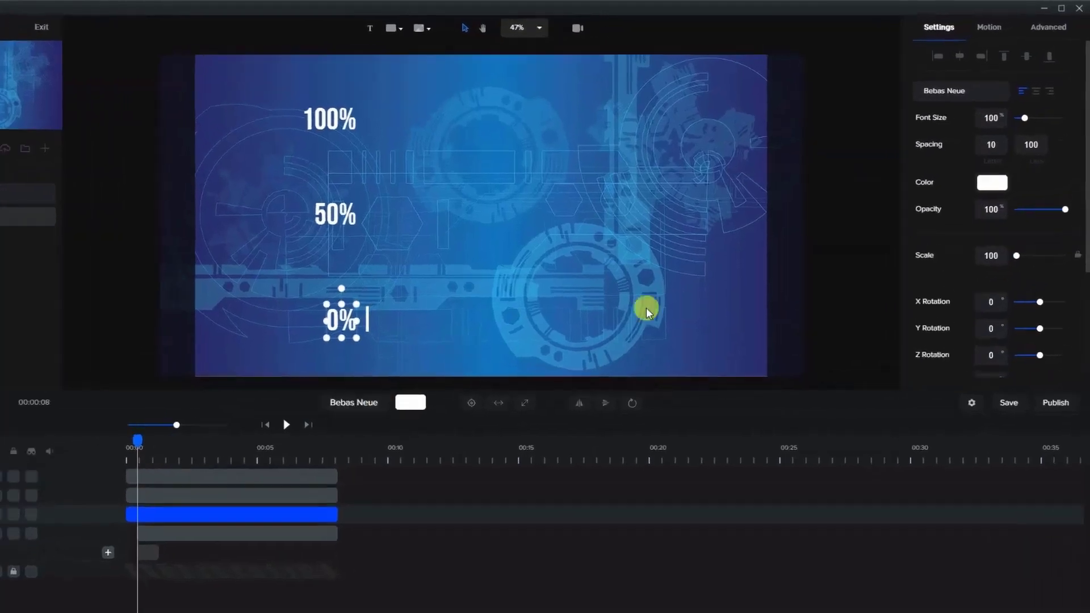
pyautogui.click(989, 27)
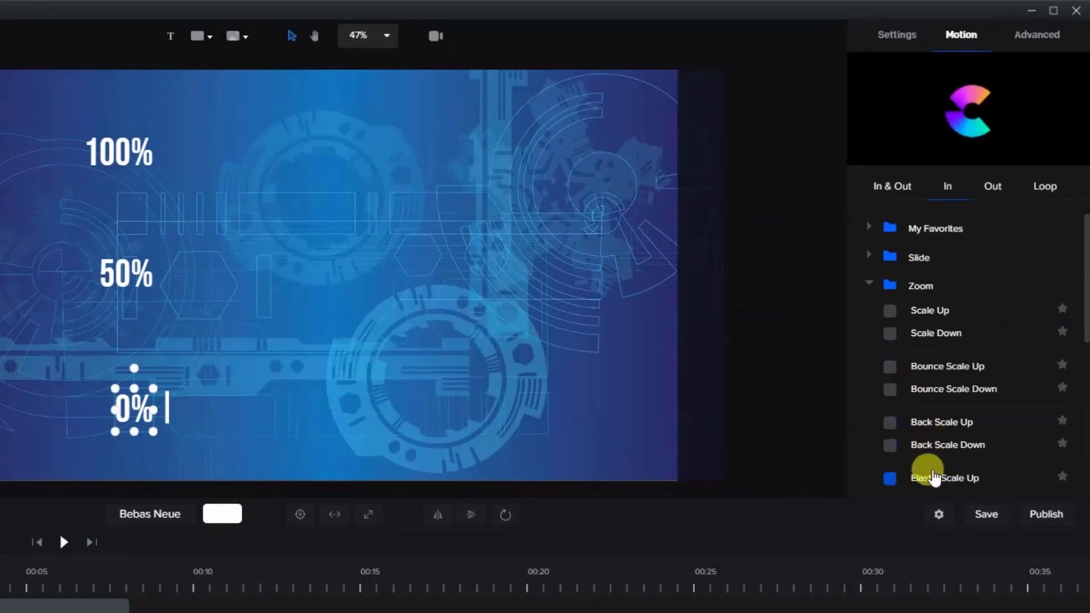
pyautogui.click(890, 478)
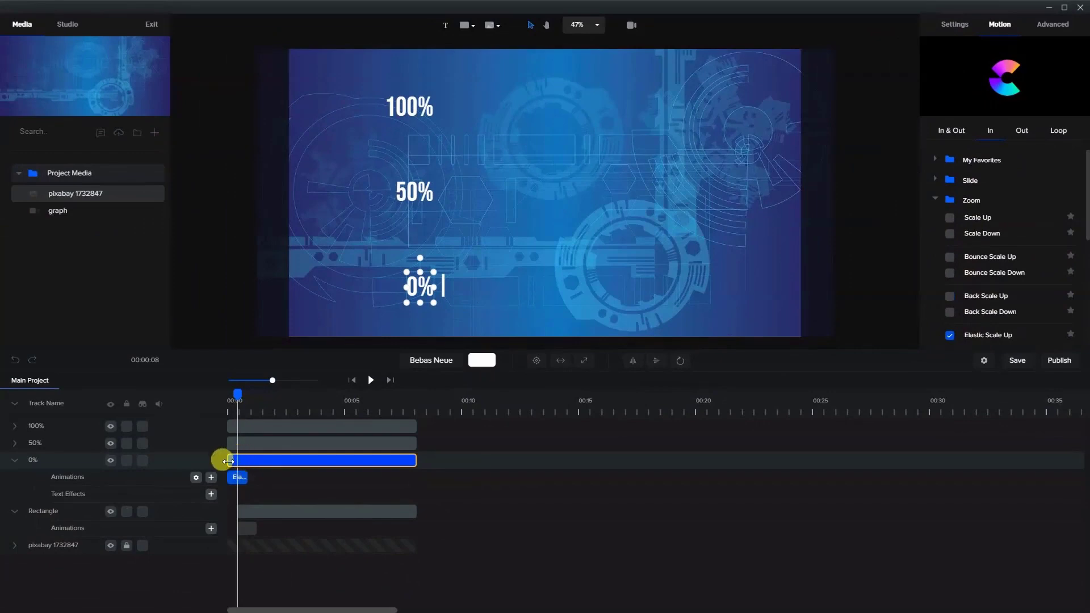
pyautogui.moveTo(238, 460); pyautogui.dragTo(243, 461)
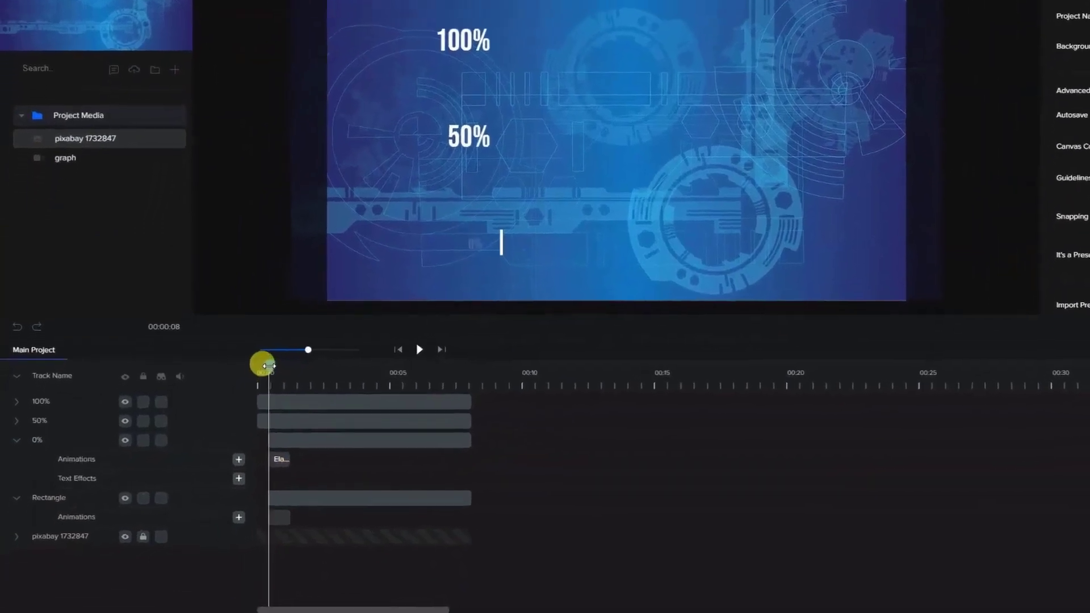
# - Copy the 0% label's Elastic Scale Up animation and paste it onto the 50% and 100% labels
pyautogui.moveTo(237, 395); pyautogui.dragTo(250, 397)
pyautogui.moveTo(289, 363); pyautogui.dragTo(280, 367)
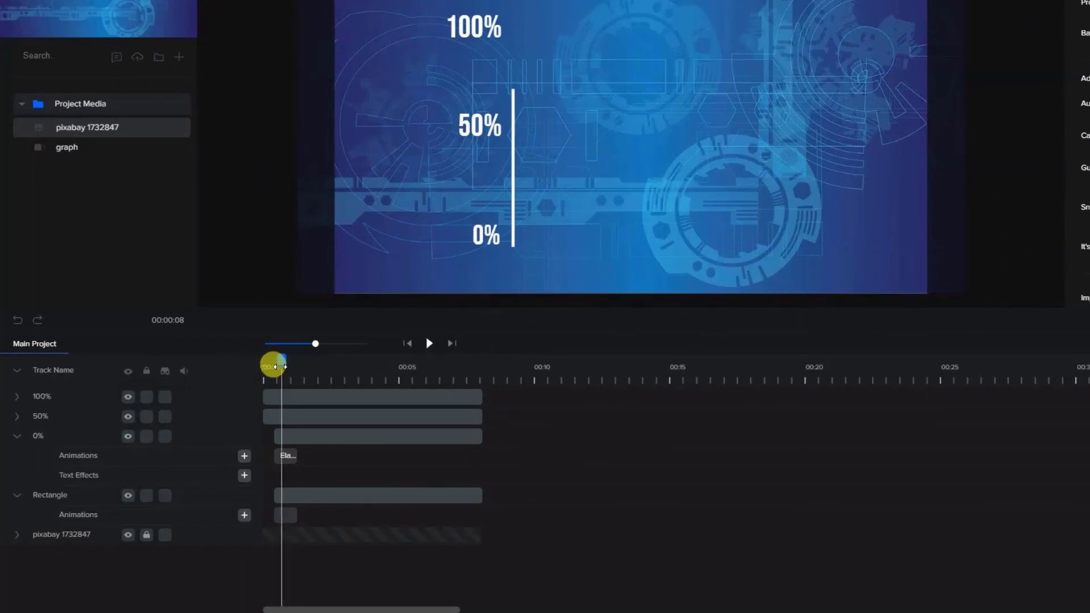
pyautogui.click(278, 415)
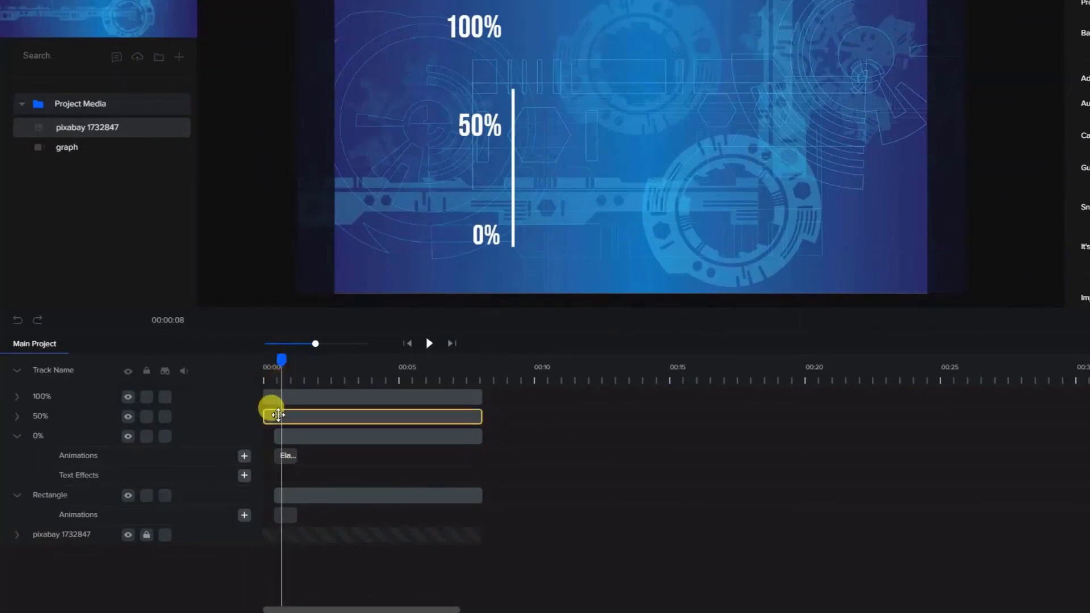
pyautogui.moveTo(275, 415); pyautogui.dragTo(284, 445)
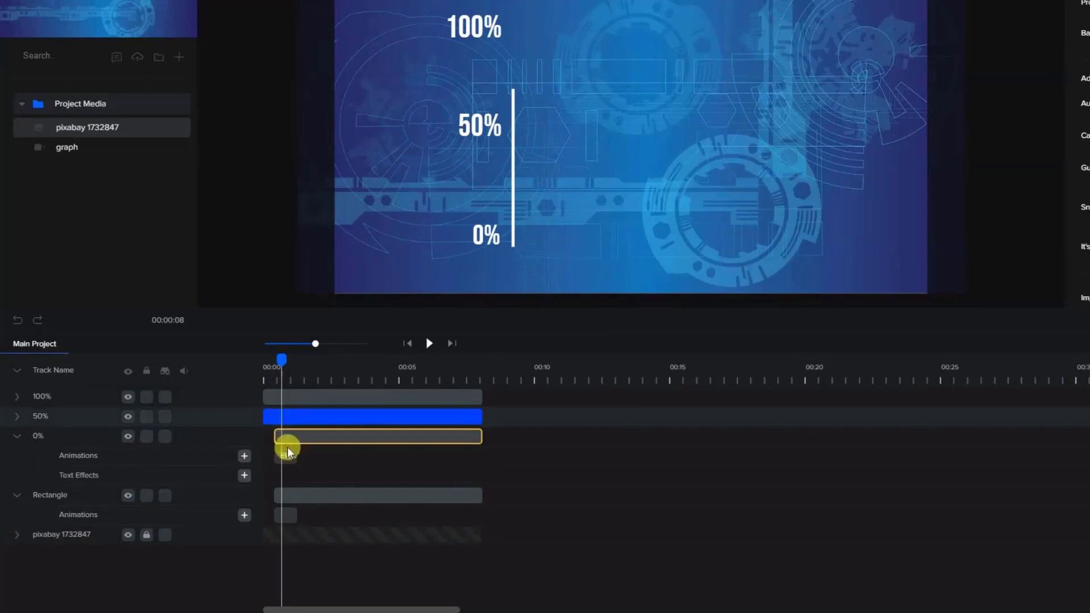
pyautogui.click(283, 458)
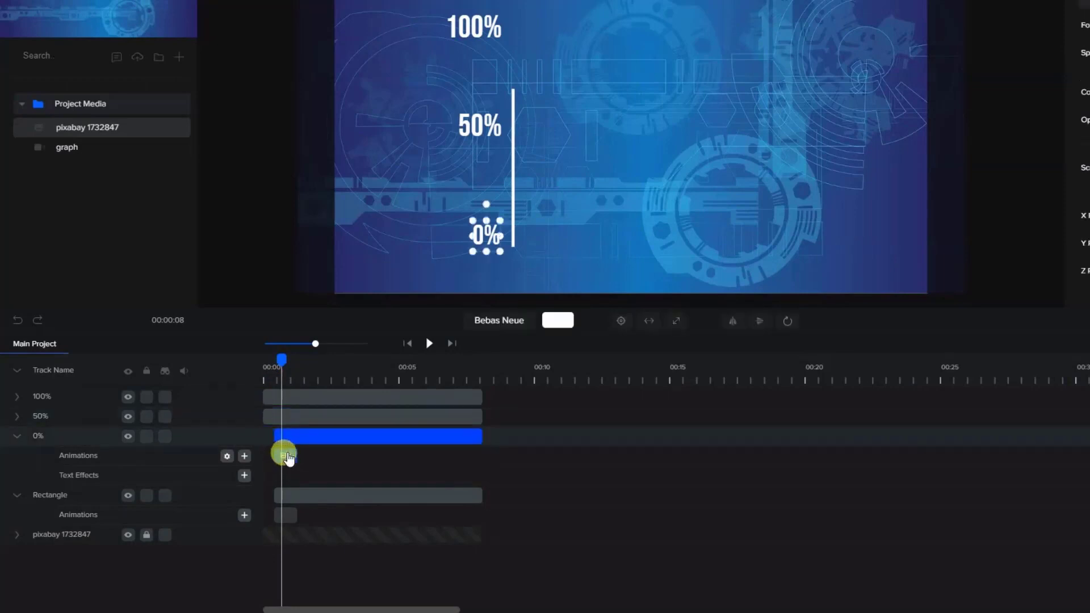
pyautogui.click(285, 414)
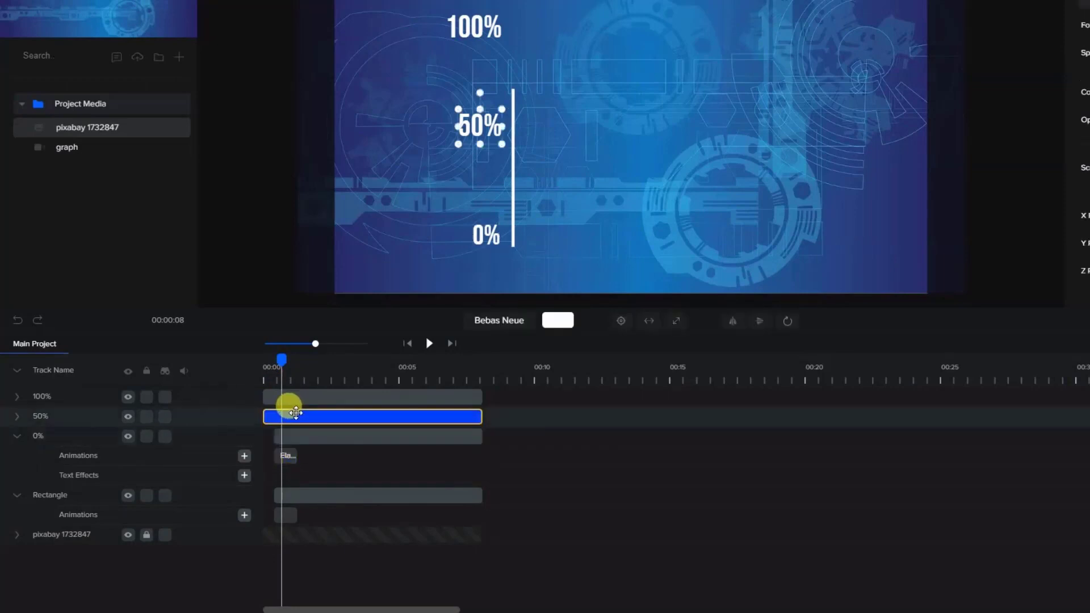
pyautogui.hotkey('ctrl', 'v')
pyautogui.click(284, 397)
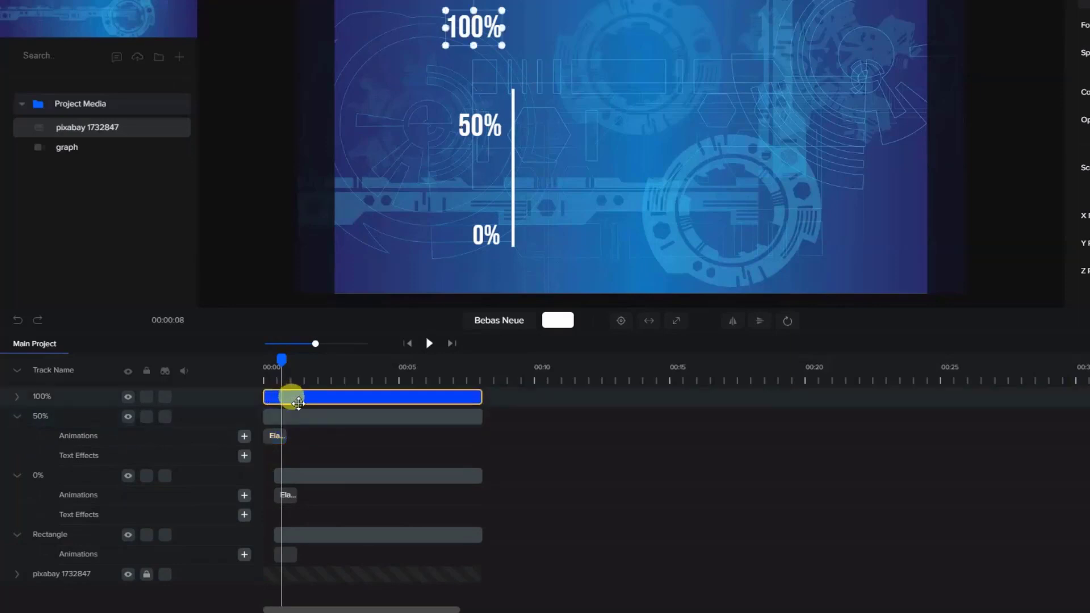
pyautogui.hotkey('ctrl', 'v')
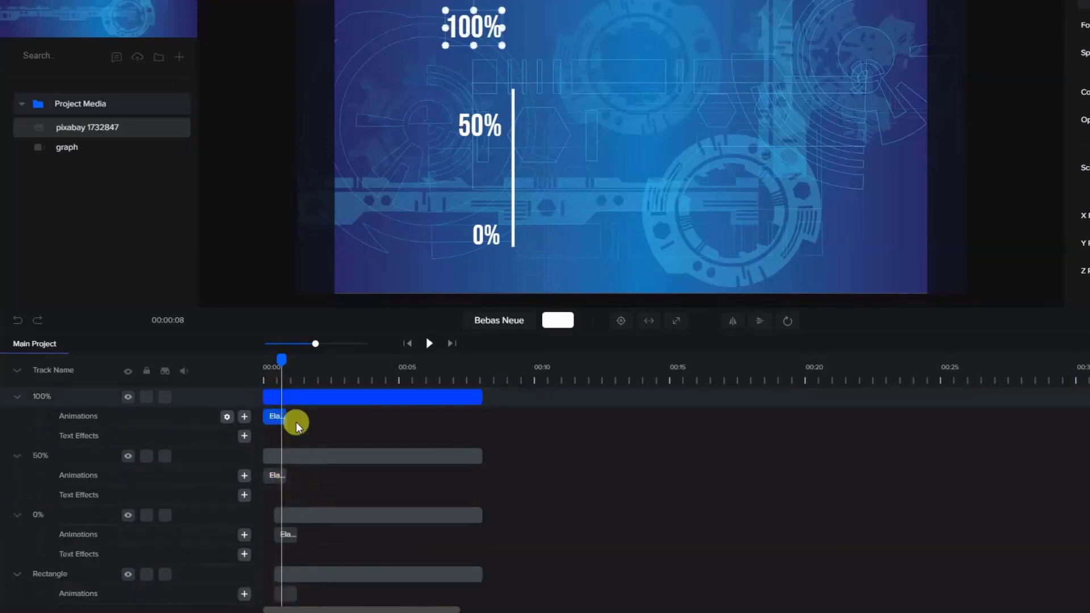
# - Turn timeline snapping off and trim the 50% clip to start as the growing line reaches that label
pyautogui.click(960, 223)
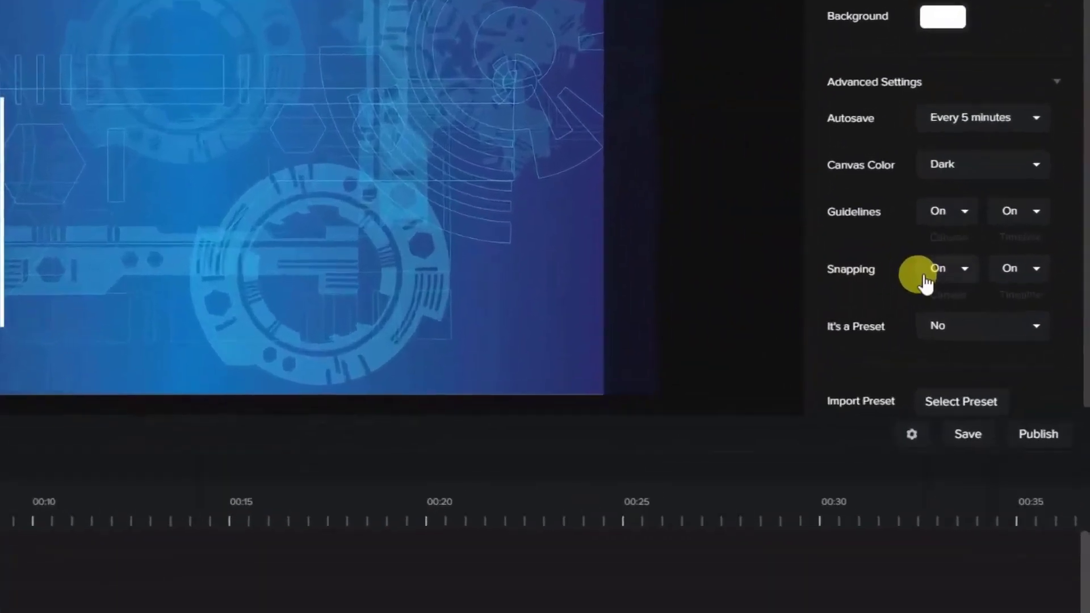
pyautogui.click(1013, 268)
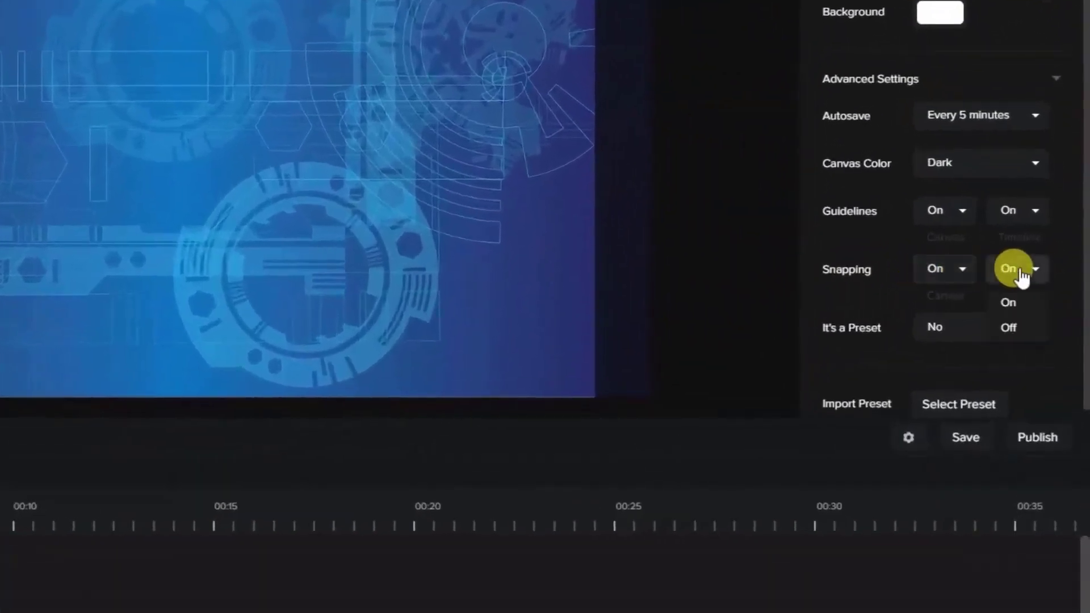
pyautogui.click(1016, 327)
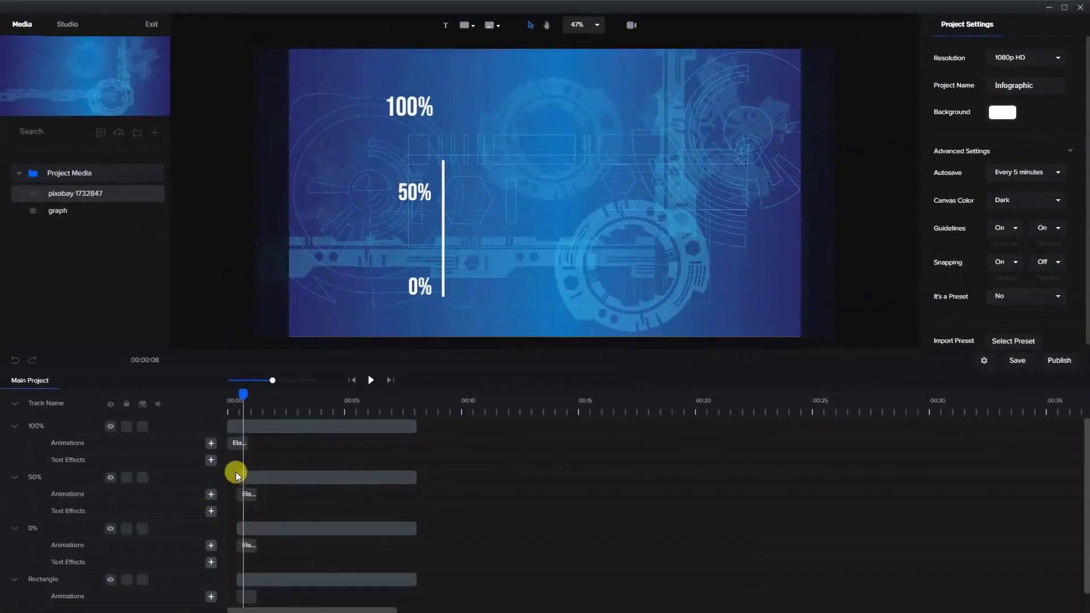
pyautogui.moveTo(237, 479); pyautogui.dragTo(243, 478)
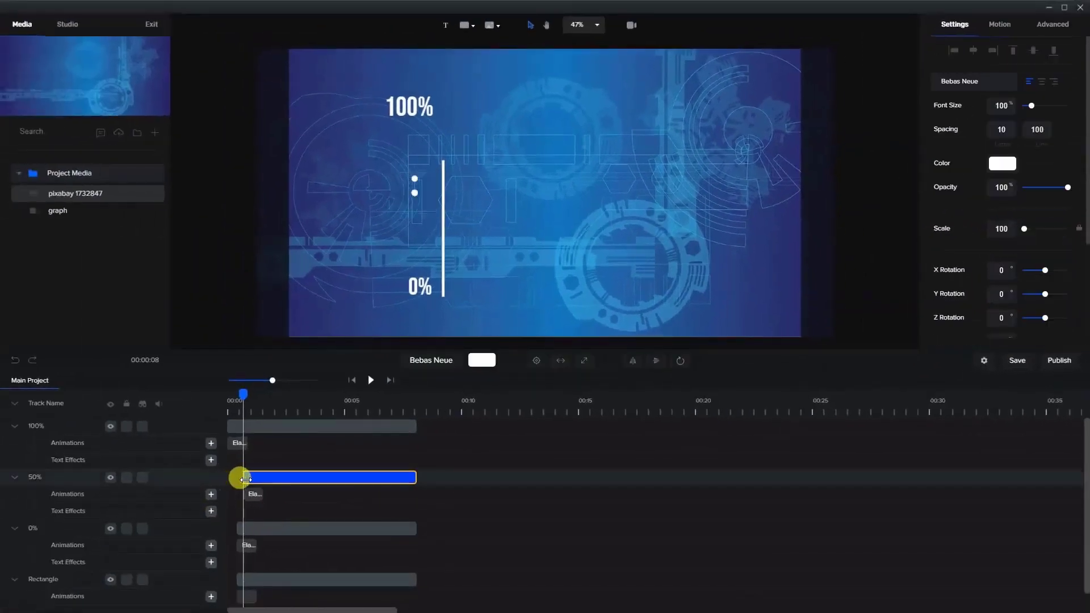
# - Trim the 100% clip to start at about one second, after the 50% clip, as the line reaches its full height
pyautogui.moveTo(242, 396); pyautogui.dragTo(268, 416)
pyautogui.click(230, 427)
pyautogui.click(549, 268)
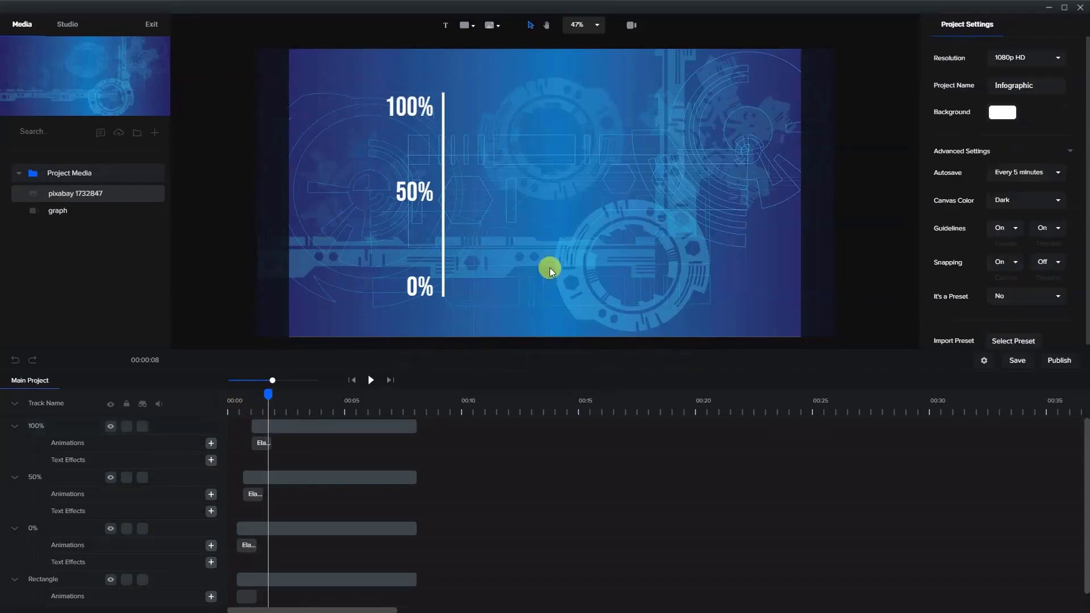
# - Add a text layer reading "infographic" at the canvas centre, starting at the playhead after the label animations
pyautogui.click(446, 25)
pyautogui.moveTo(537, 200); pyautogui.dragTo(536, 200)
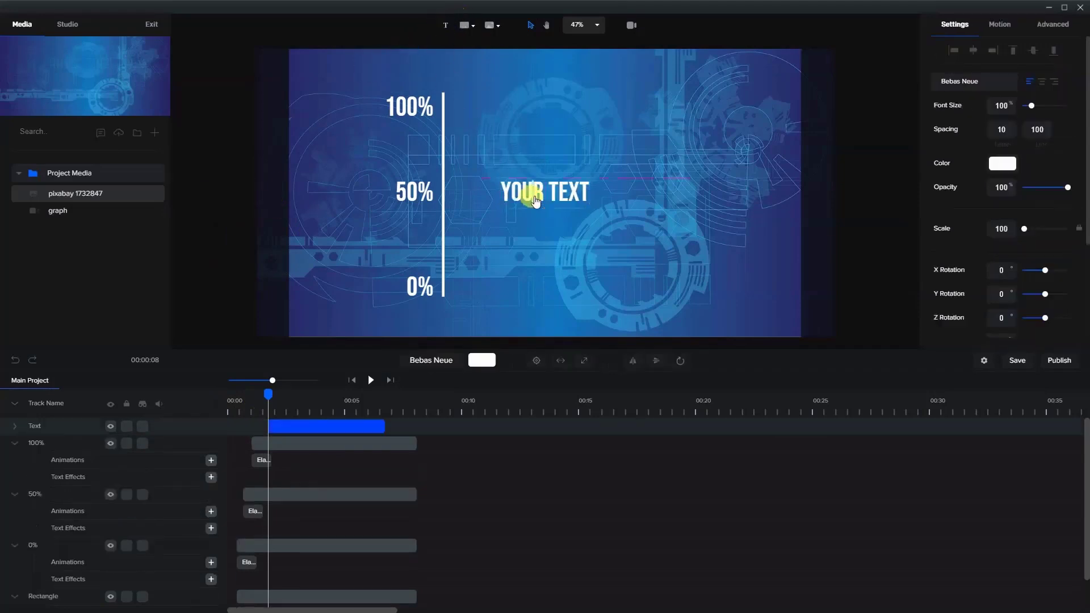
pyautogui.hotkey('ctrl', 'a')
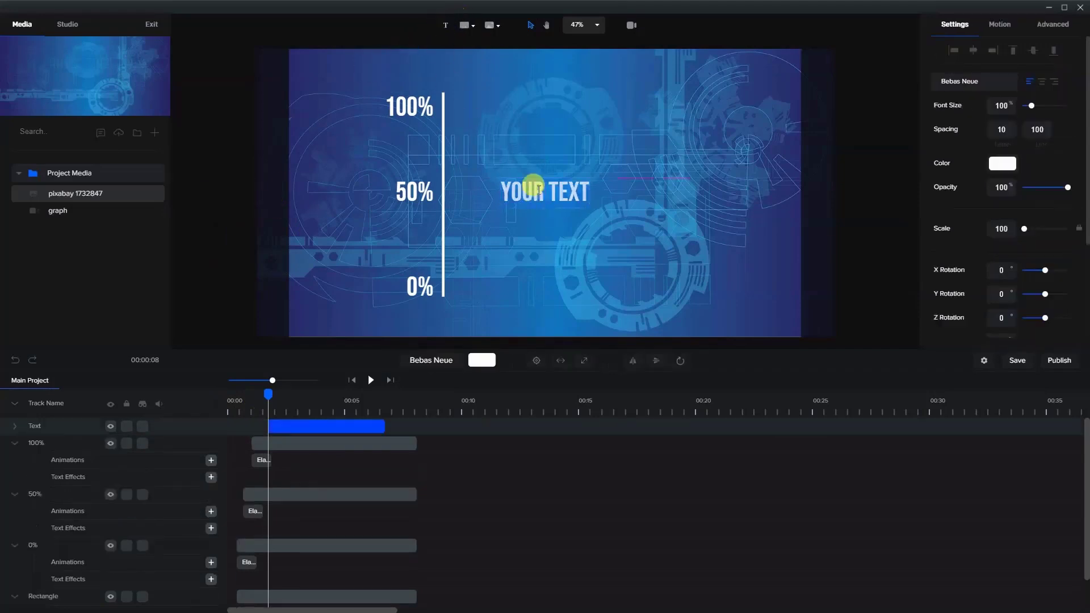
pyautogui.write('infogr')
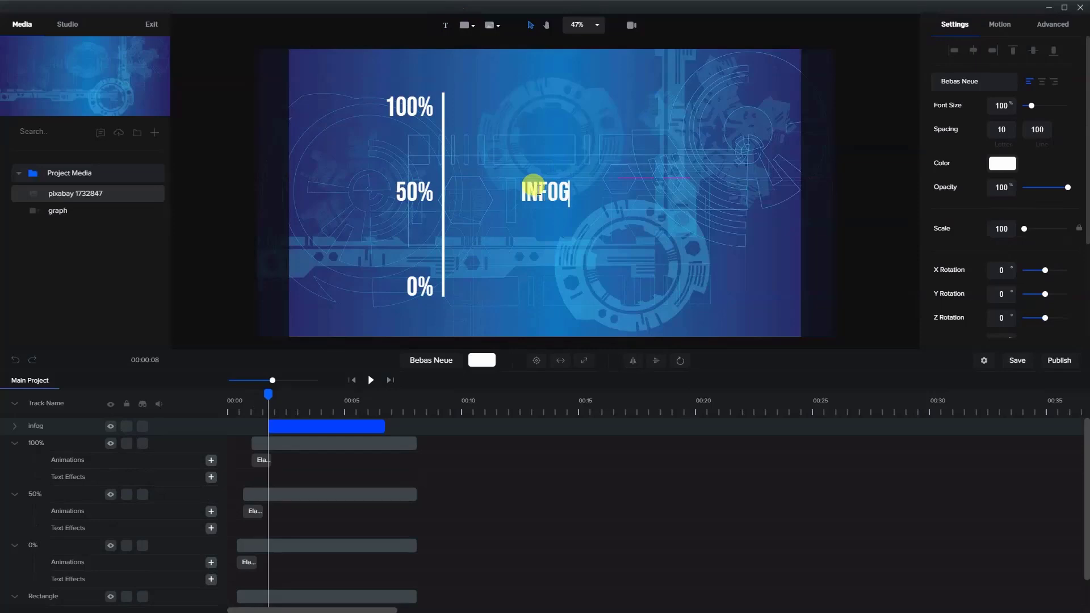
pyautogui.write('aphic')
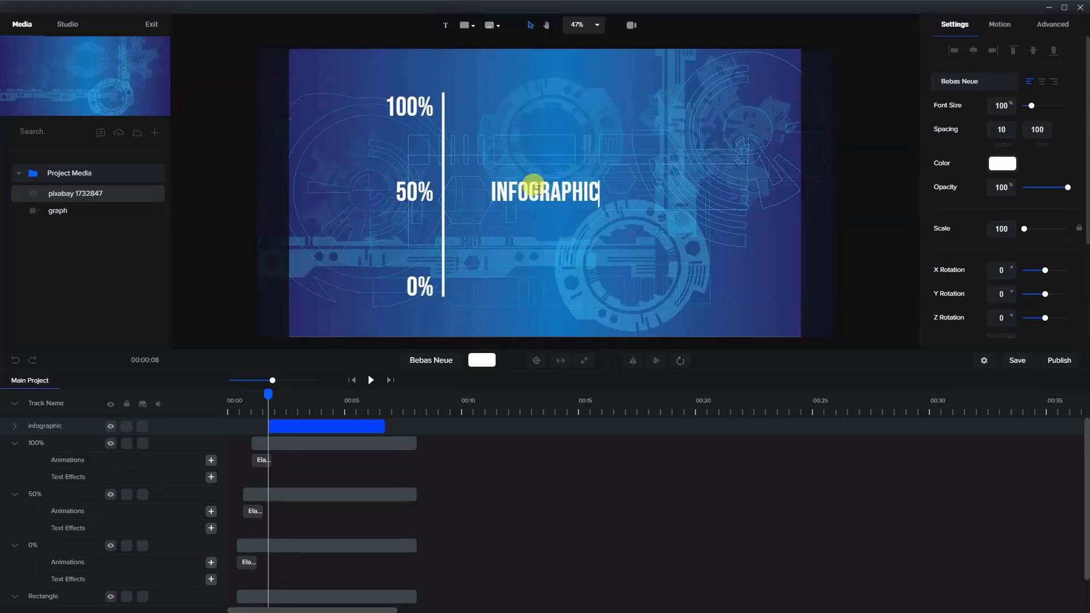
pyautogui.click(587, 249)
pyautogui.click(568, 201)
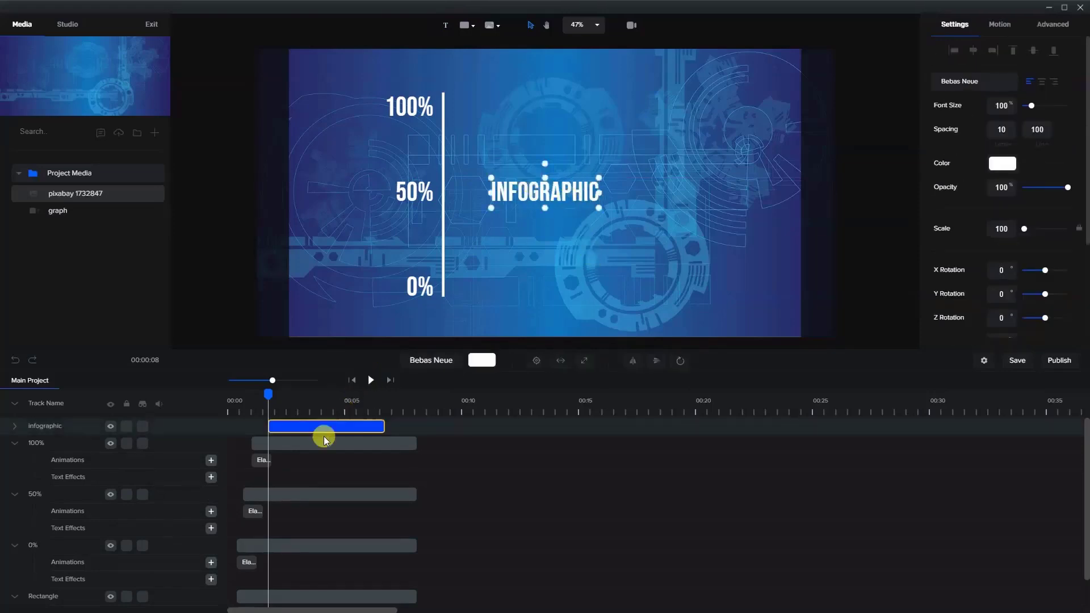
# - Stretch the infographic text clip to span the same time as the 100% clip and duplicate it, aligning both clips' ends
pyautogui.moveTo(312, 426); pyautogui.dragTo(413, 428)
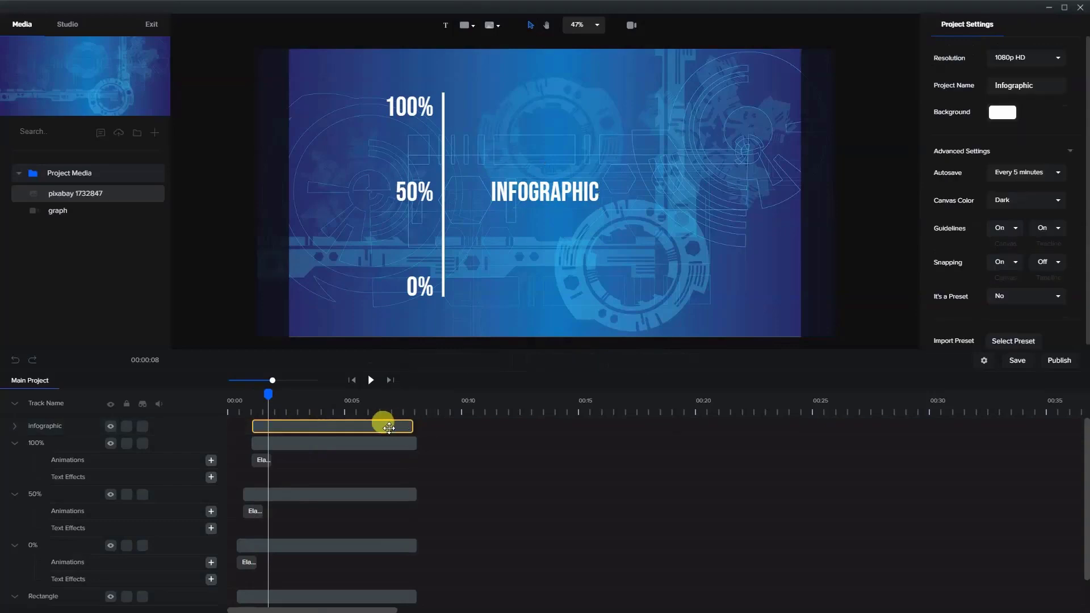
pyautogui.rightClick(397, 428)
pyautogui.click(403, 433)
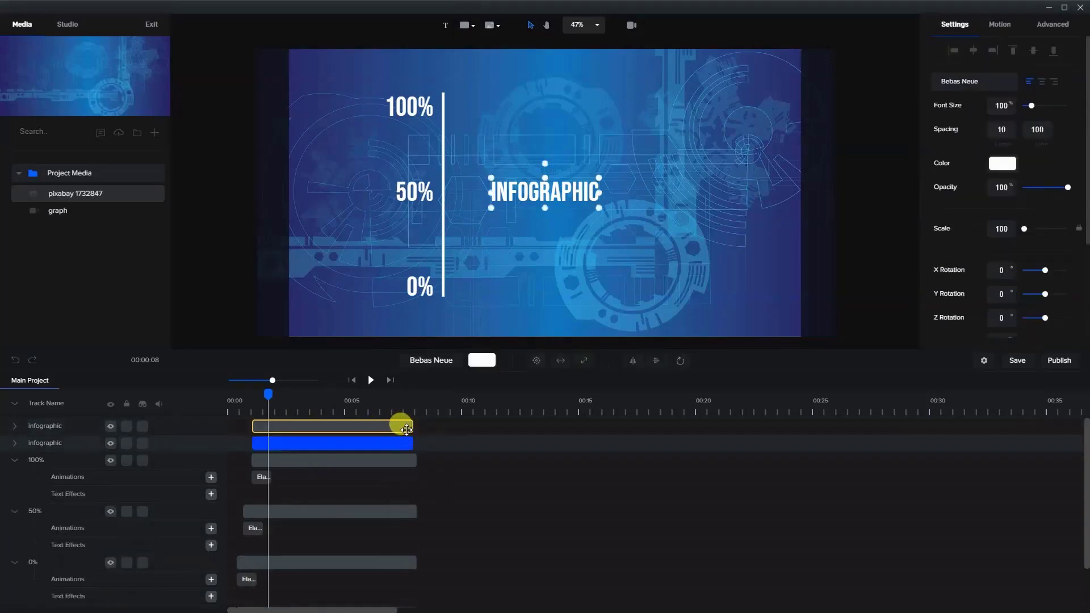
pyautogui.moveTo(412, 426); pyautogui.dragTo(415, 445)
pyautogui.click(412, 442)
pyautogui.click(385, 426)
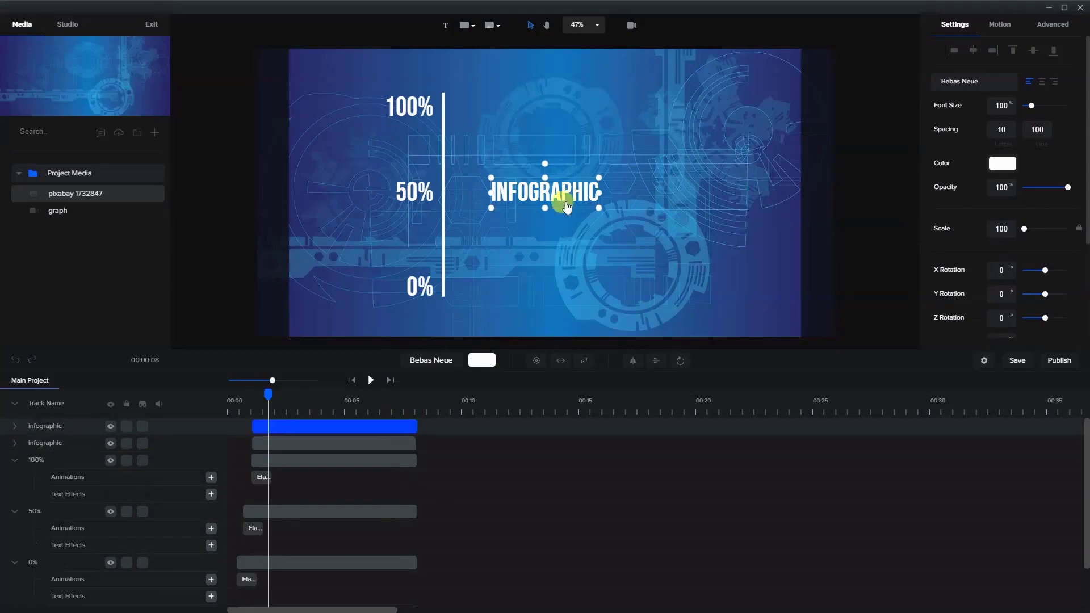
# - Change the duplicate text to "chart" and place it directly after INFOGRAPHIC on the same line
pyautogui.moveTo(567, 208); pyautogui.dragTo(614, 237)
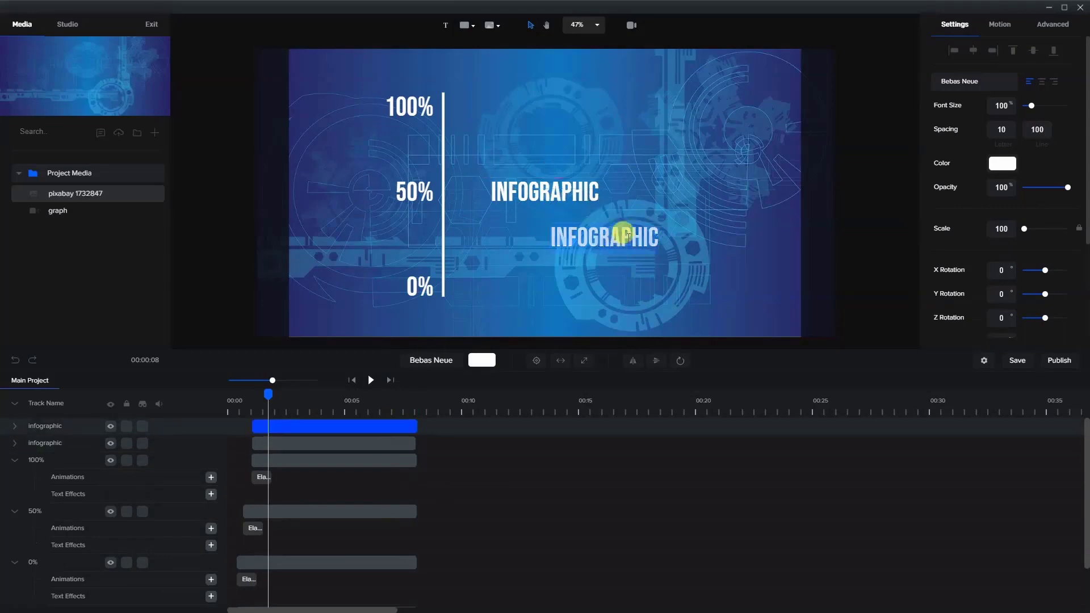
pyautogui.write('chart')
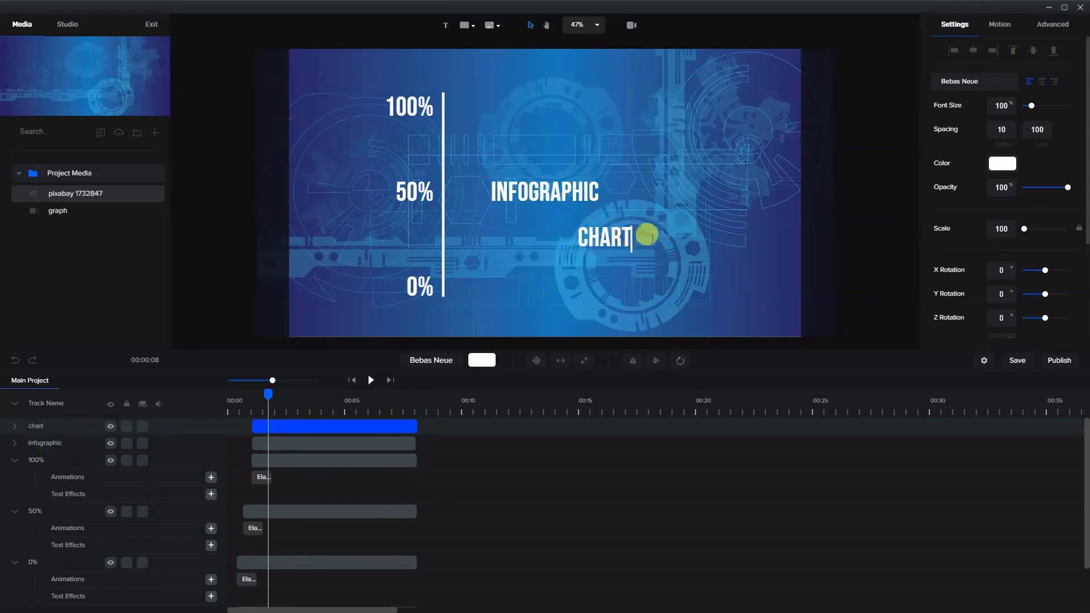
pyautogui.click(615, 304)
pyautogui.moveTo(601, 245); pyautogui.dragTo(627, 189)
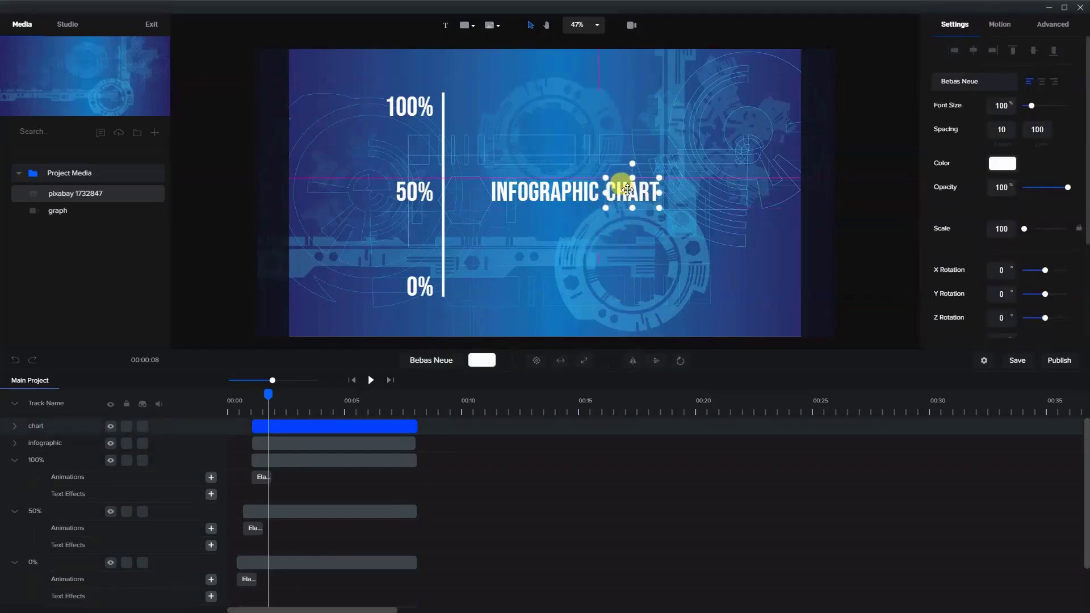
pyautogui.click(629, 250)
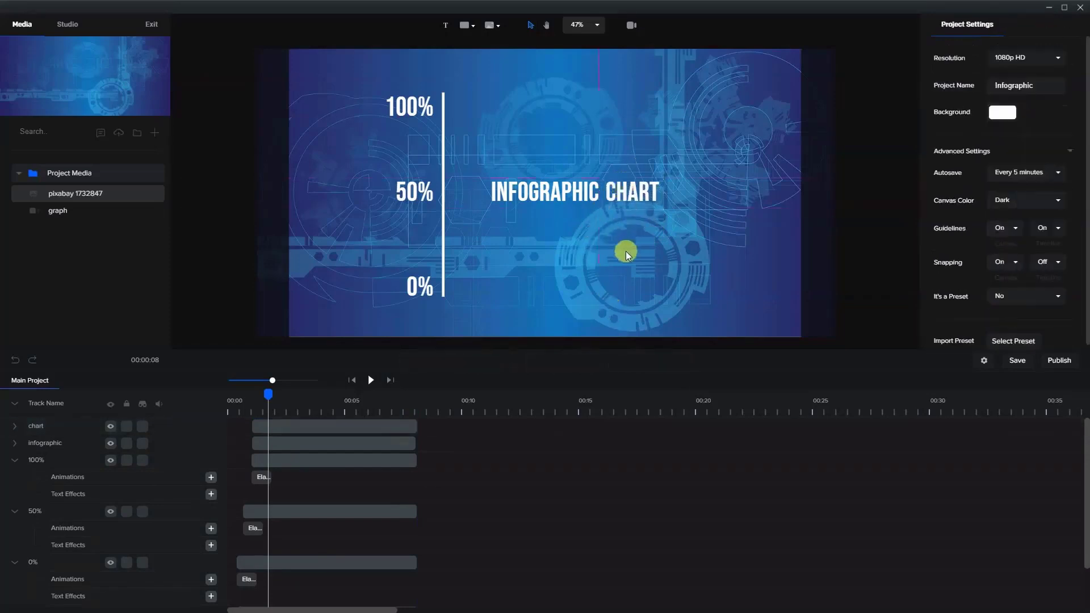
# - Color the word INFOGRAPHIC bright cyan, #00FFF9
pyautogui.click(585, 194)
pyautogui.click(1001, 164)
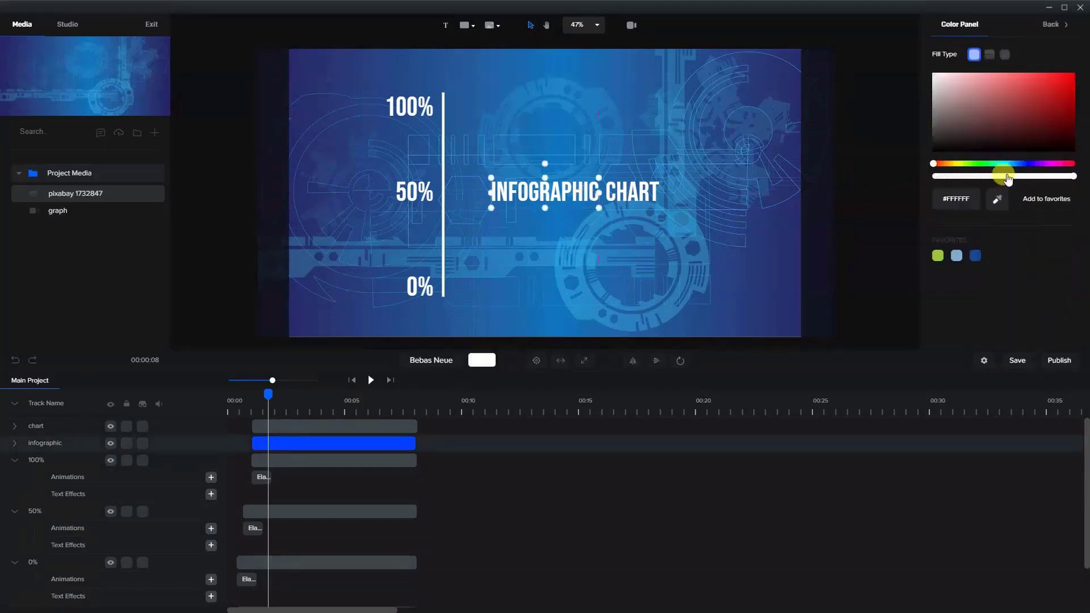
pyautogui.click(1008, 164)
pyautogui.moveTo(1009, 112); pyautogui.dragTo(1073, 74)
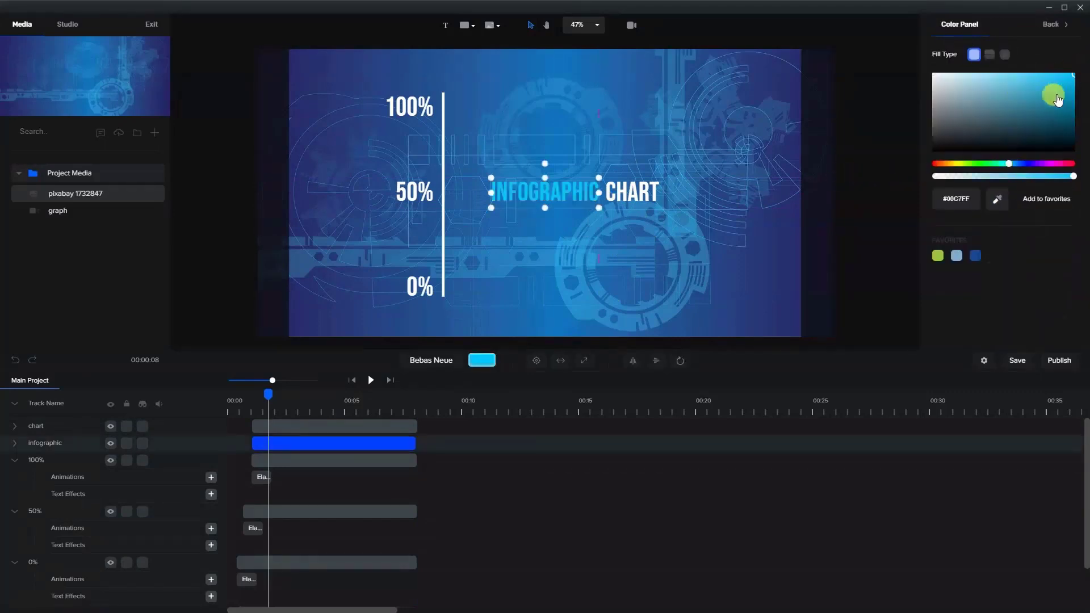
pyautogui.moveTo(1009, 165); pyautogui.dragTo(1003, 166)
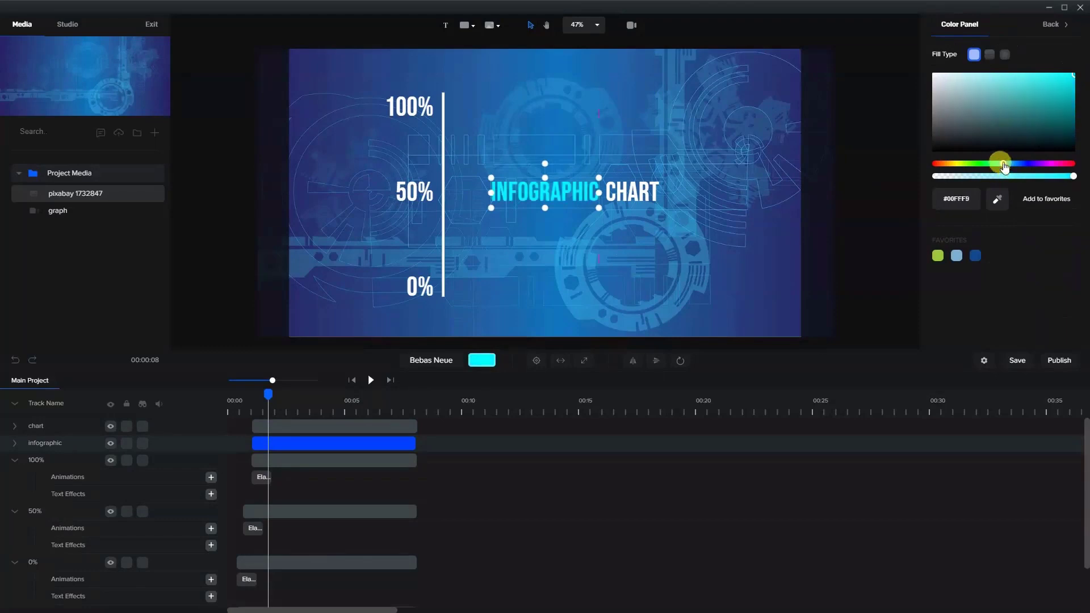
# - Select both title words together and move them up to the top centre of the canvas
pyautogui.click(629, 145)
pyautogui.moveTo(486, 159); pyautogui.dragTo(714, 235)
pyautogui.moveTo(604, 192); pyautogui.dragTo(615, 82)
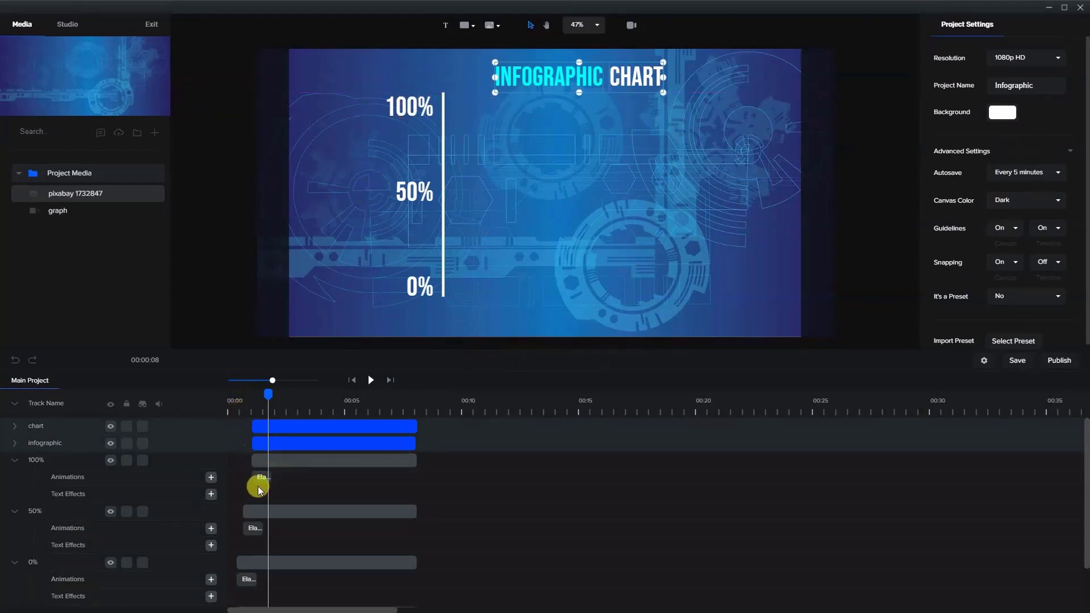
# - Copy the 100% label's elastic animation and paste it onto the infographic and chart text layers
pyautogui.click(258, 481)
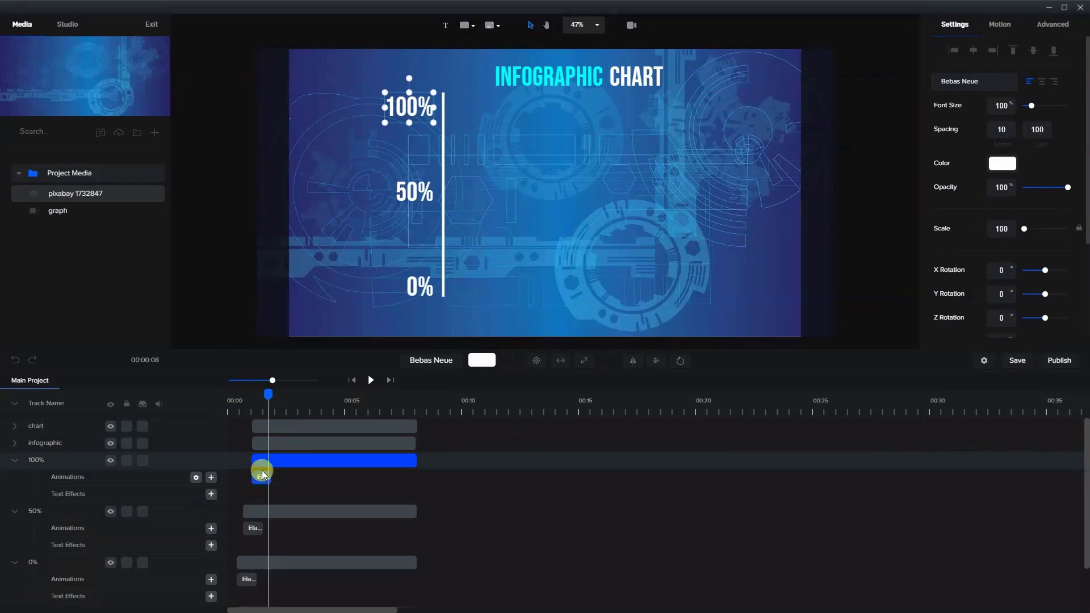
pyautogui.click(296, 443)
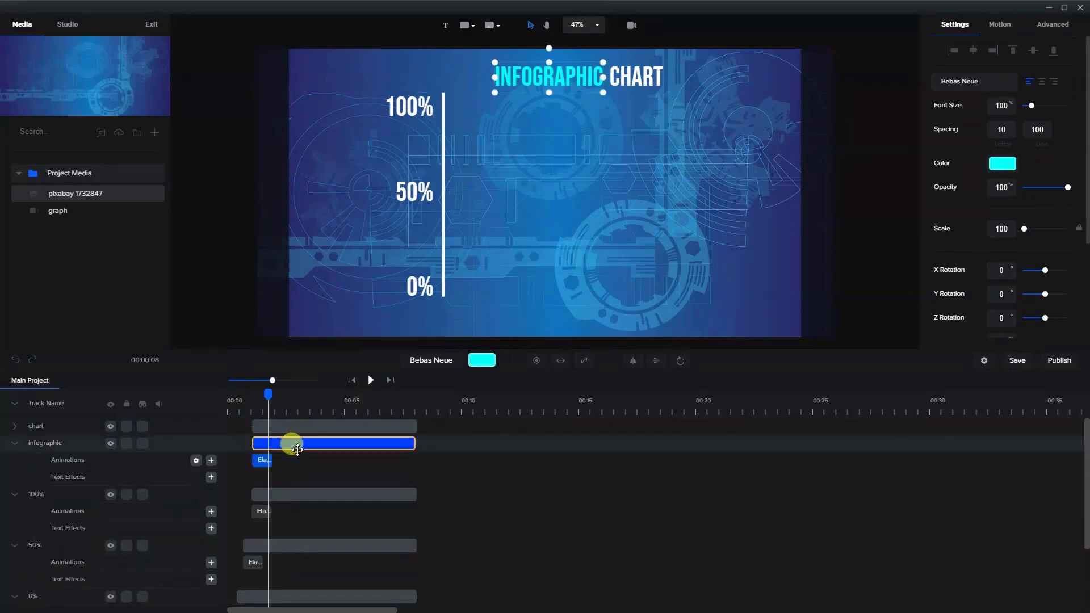
pyautogui.click(272, 427)
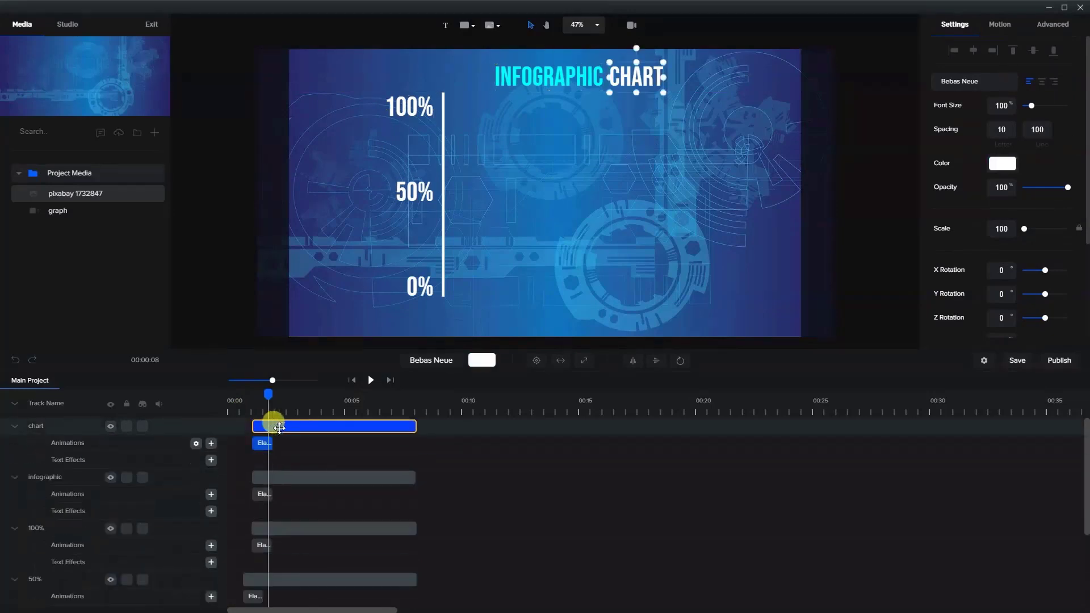
# - Play the animation from the start to check the axis, labels and title, pausing after the title has appeared
pyautogui.moveTo(265, 392); pyautogui.dragTo(222, 400)
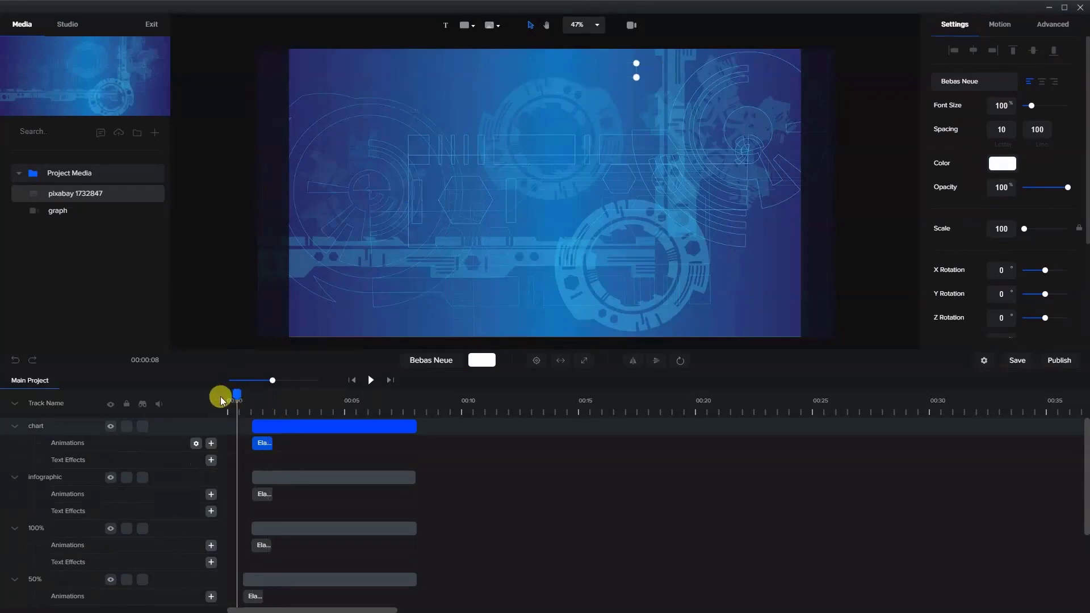
pyautogui.click(371, 381)
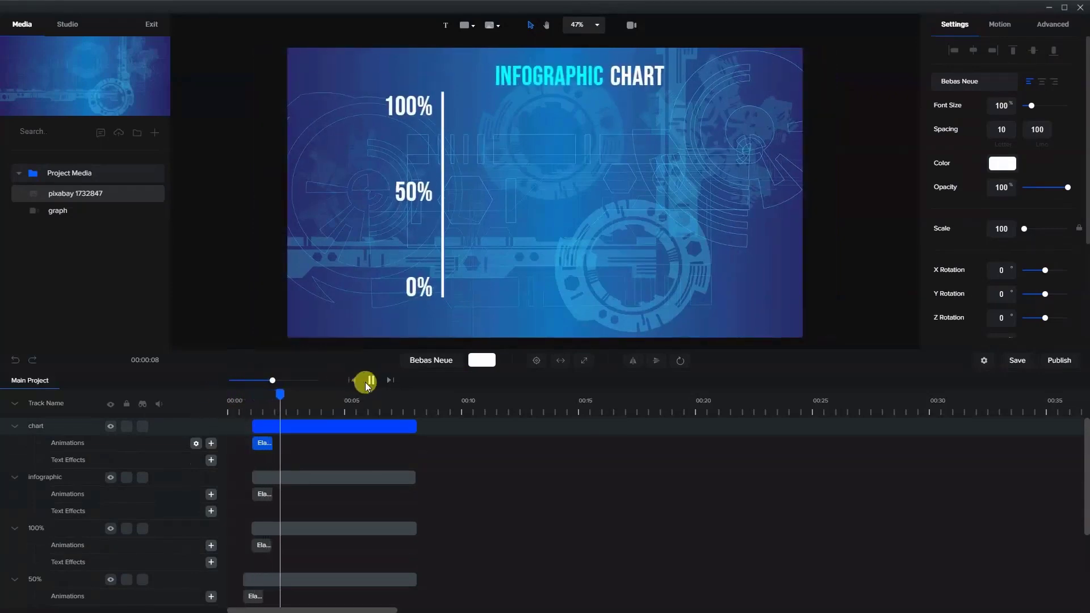
pyautogui.click(366, 384)
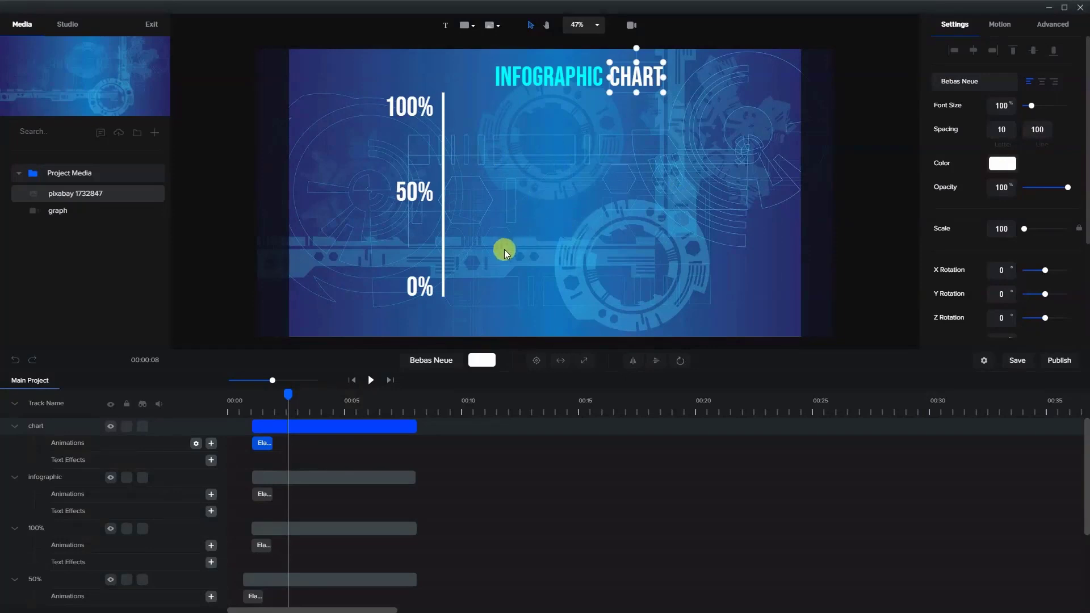
# - Add a white rectangle beside the vertical axis and shape it into a narrow bar spanning the axis's full height, with scale 15
pyautogui.click(462, 25)
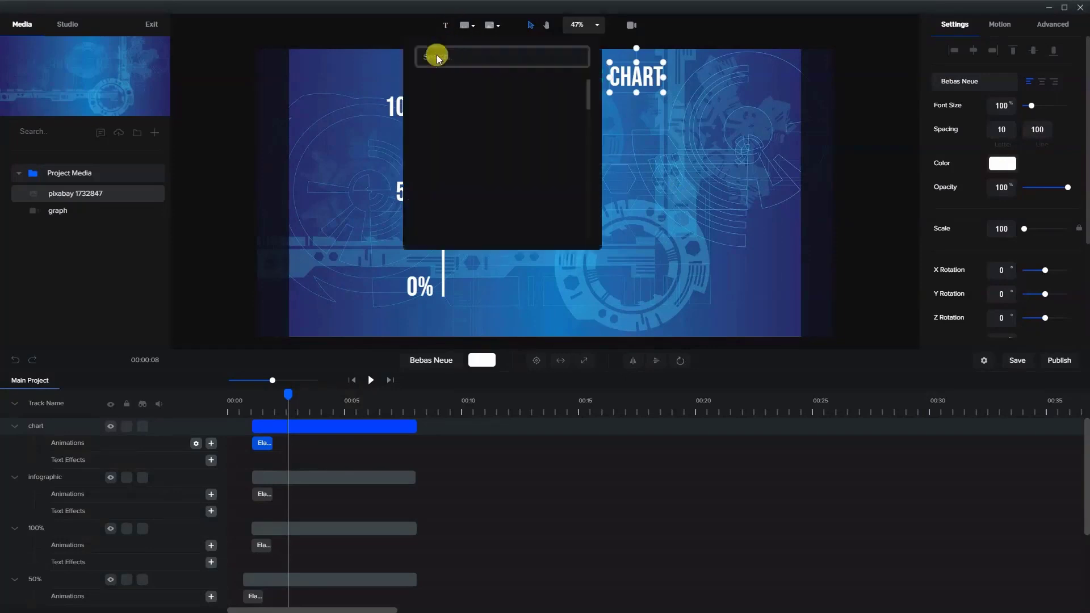
pyautogui.click(425, 89)
pyautogui.click(607, 207)
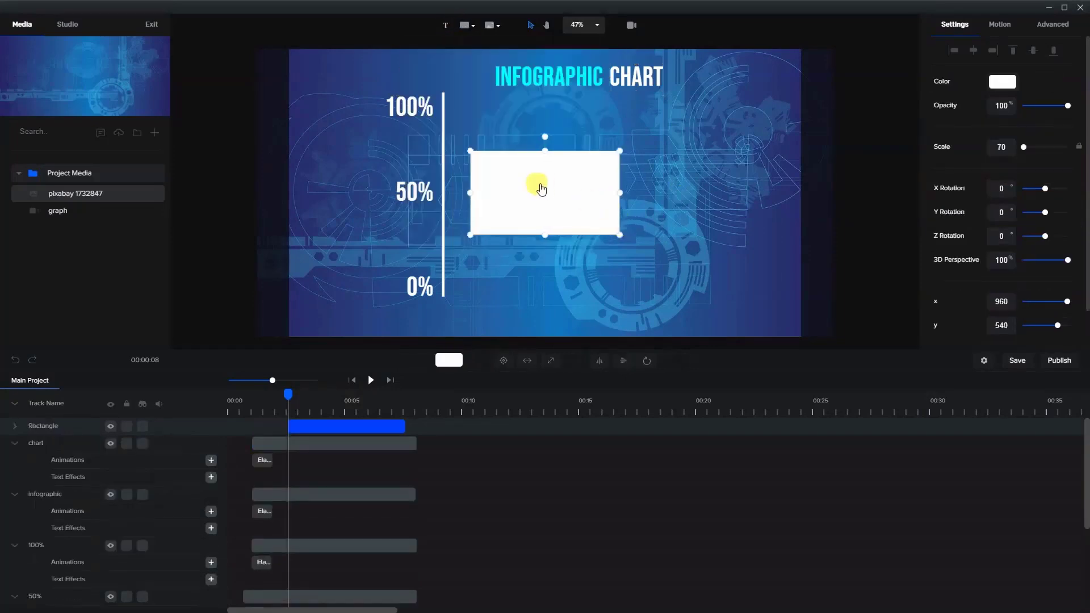
pyautogui.moveTo(538, 182); pyautogui.dragTo(491, 133)
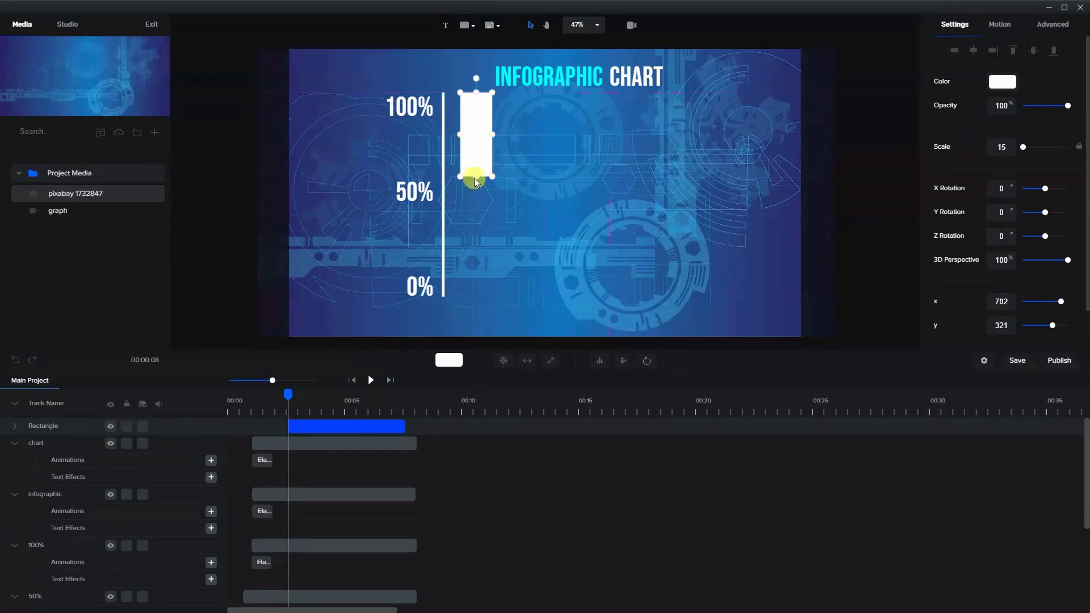
pyautogui.moveTo(476, 181); pyautogui.dragTo(480, 296)
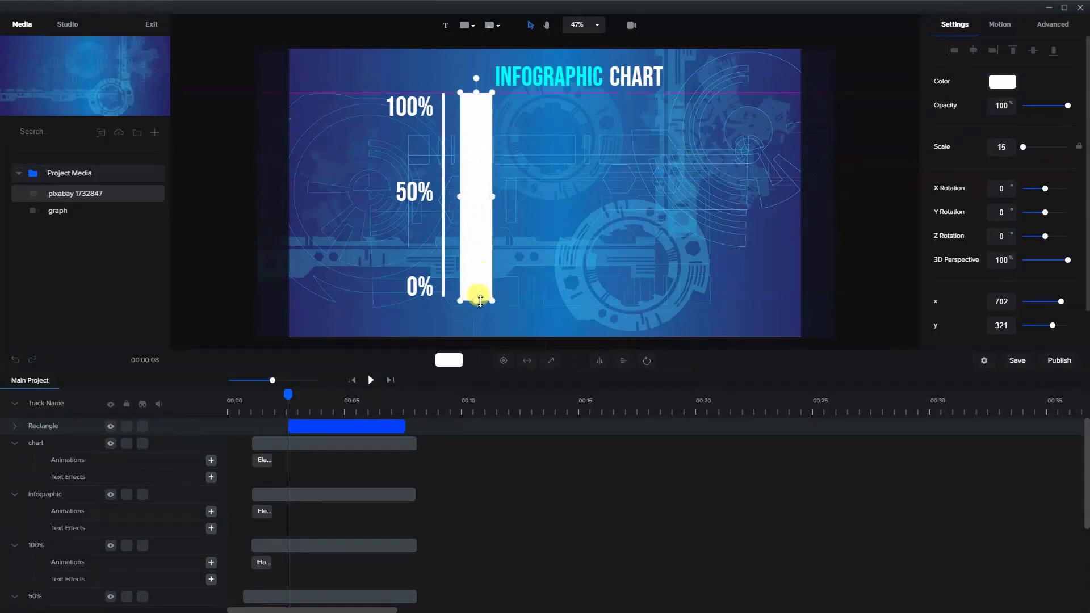
pyautogui.click(535, 257)
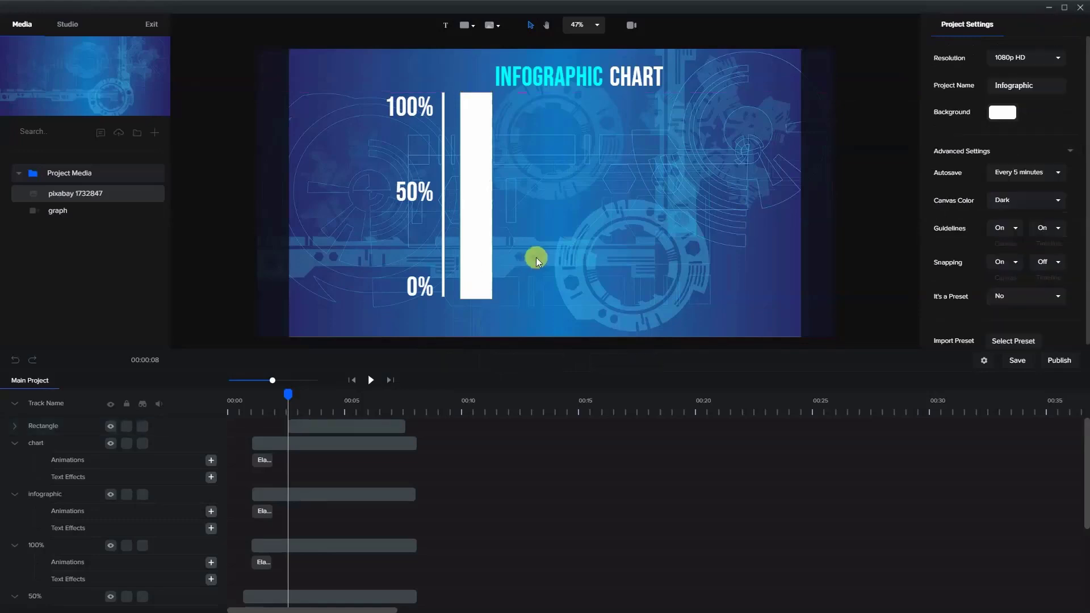
pyautogui.click(476, 300)
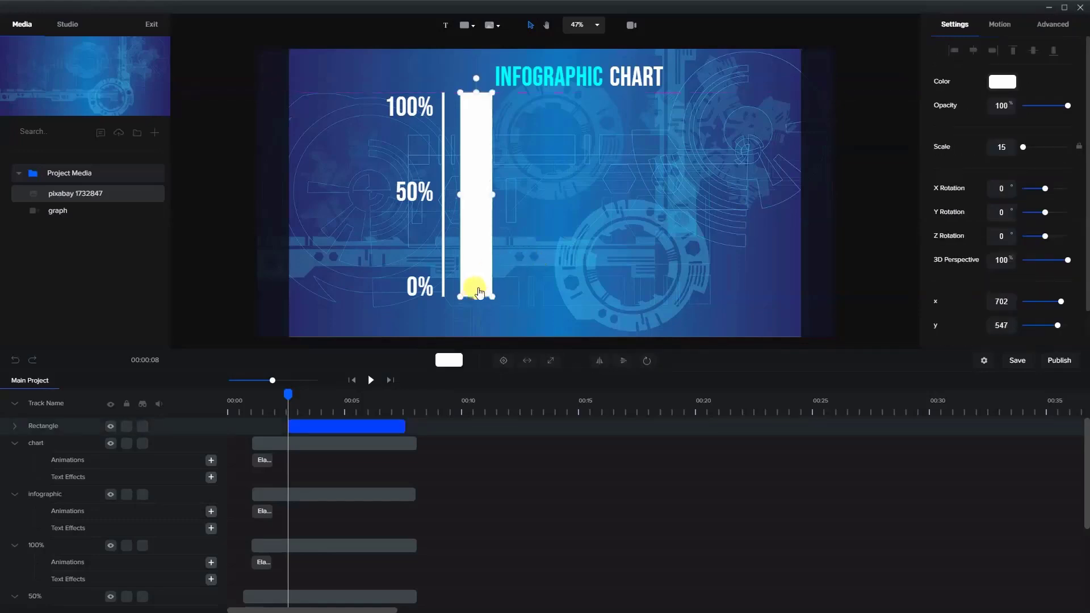
pyautogui.click(519, 128)
# - Reduce the bar's opacity to 30%
pyautogui.click(476, 152)
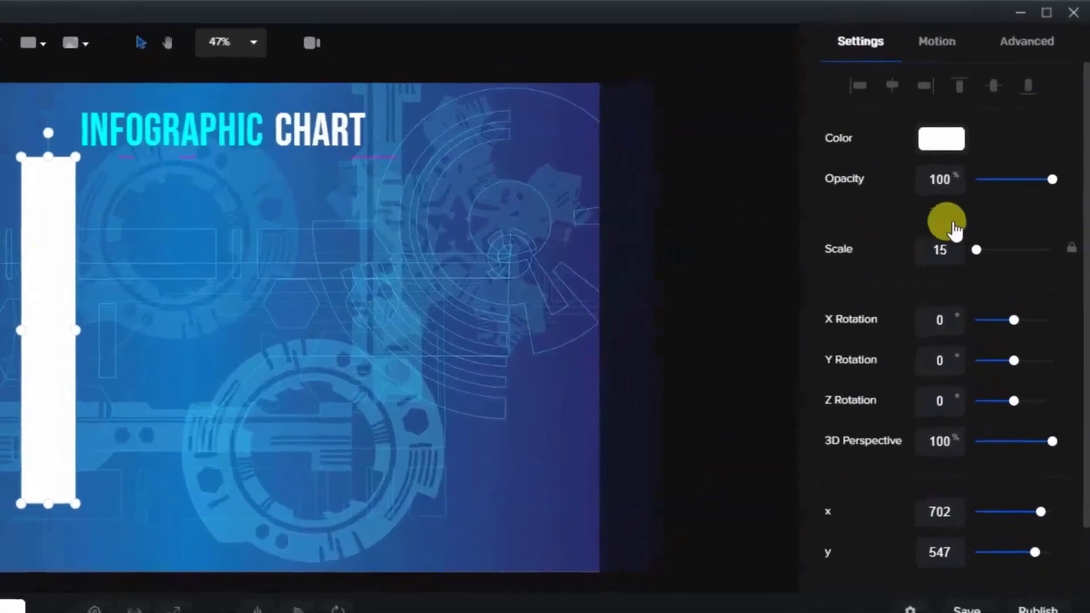
pyautogui.moveTo(1050, 179); pyautogui.dragTo(999, 182)
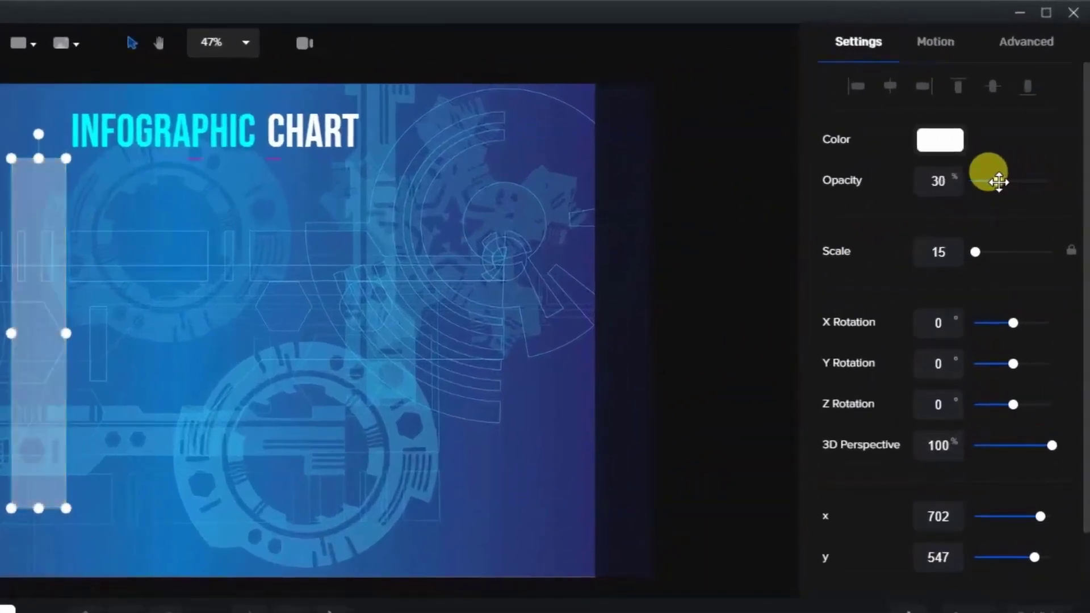
pyautogui.click(335, 252)
pyautogui.click(24, 340)
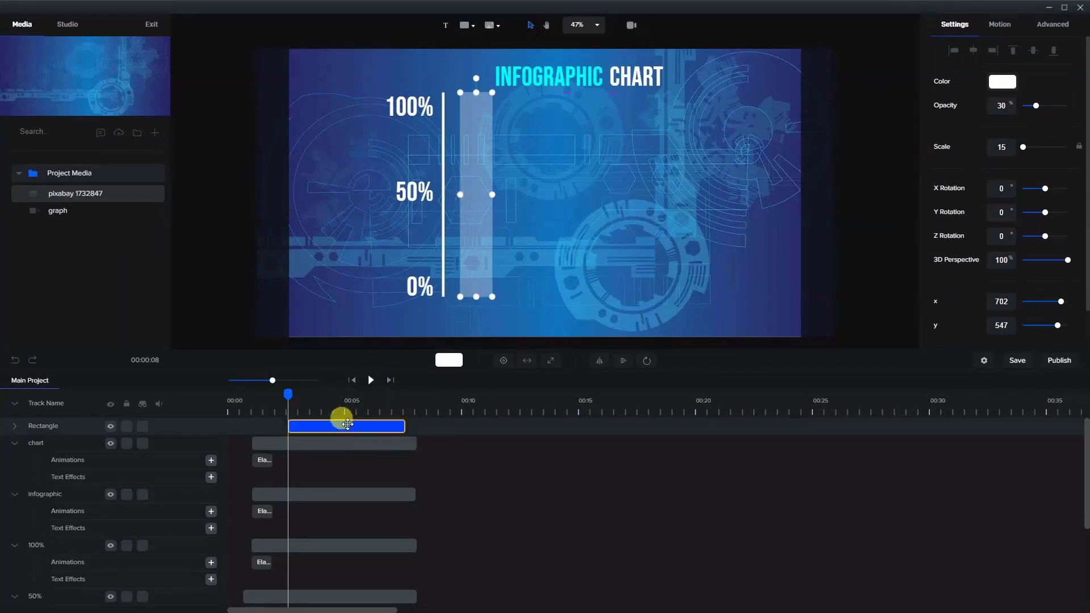
# - Extend the bar's clip so it ends together with the title and label clips
pyautogui.moveTo(289, 391); pyautogui.dragTo(304, 408)
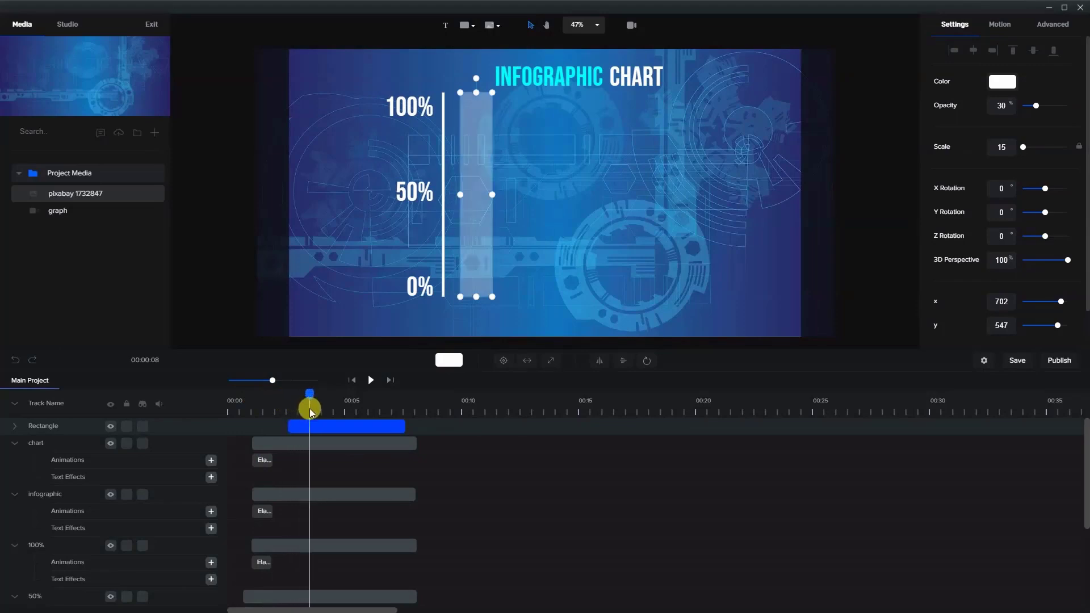
pyautogui.moveTo(404, 427)
pyautogui.mouseDown()
pyautogui.moveTo(414, 428)
pyautogui.moveTo(382, 428)
pyautogui.moveTo(407, 431)
pyautogui.mouseUp()
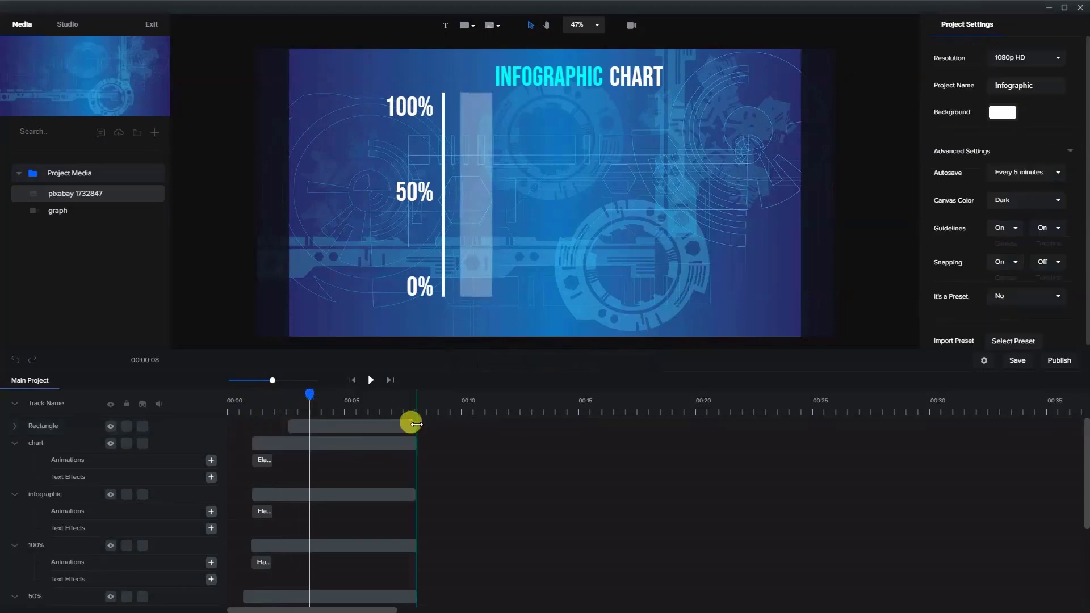
pyautogui.click(349, 426)
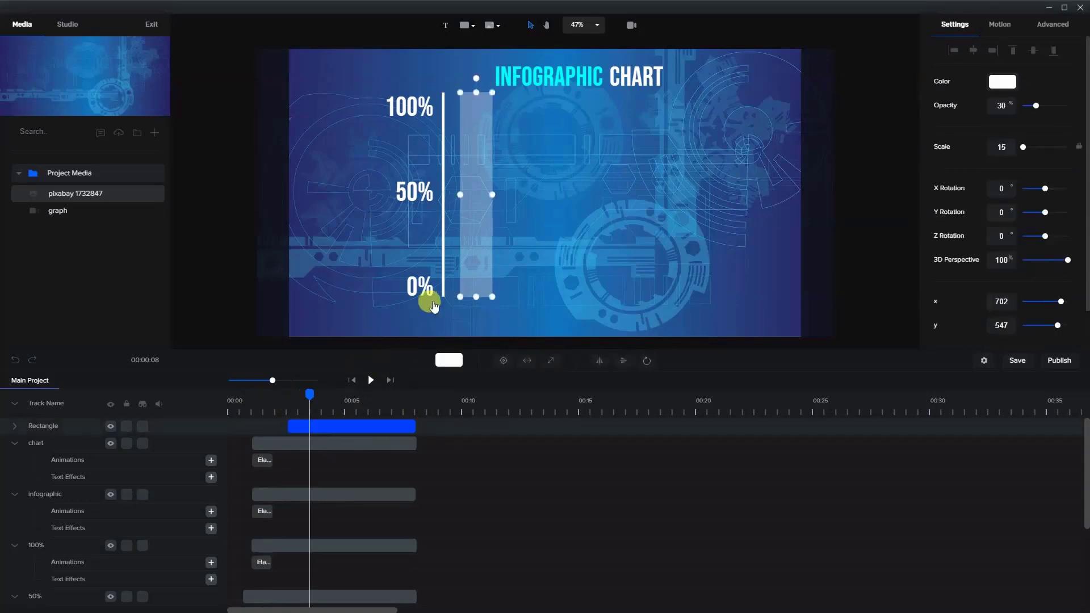
# - Duplicate the bar's clip and trim the copy to start about one second after the original
pyautogui.rightClick(357, 422)
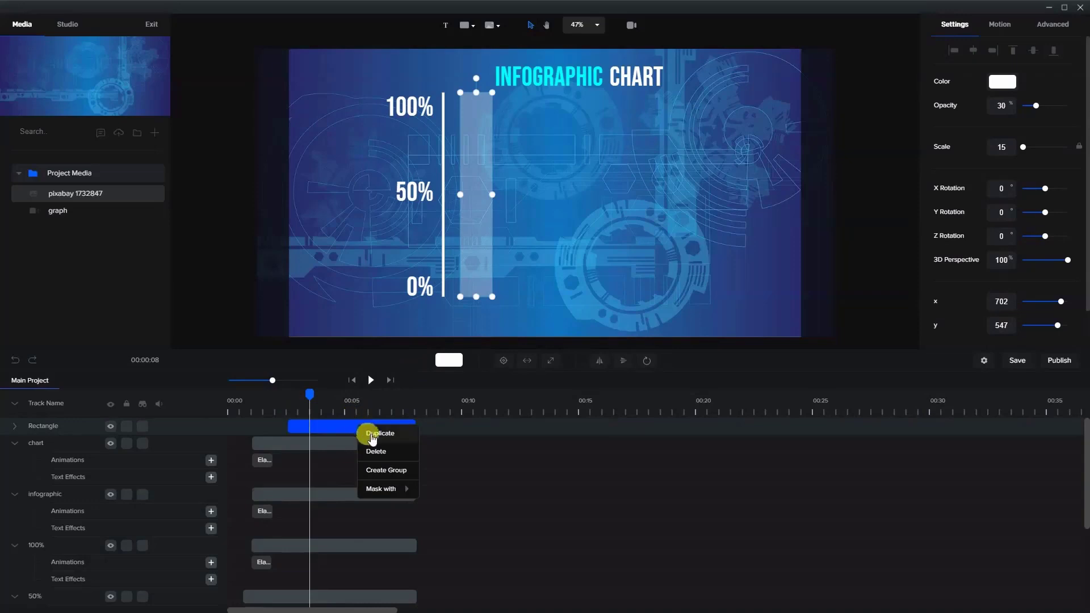
pyautogui.click(367, 433)
pyautogui.moveTo(289, 424); pyautogui.dragTo(315, 424)
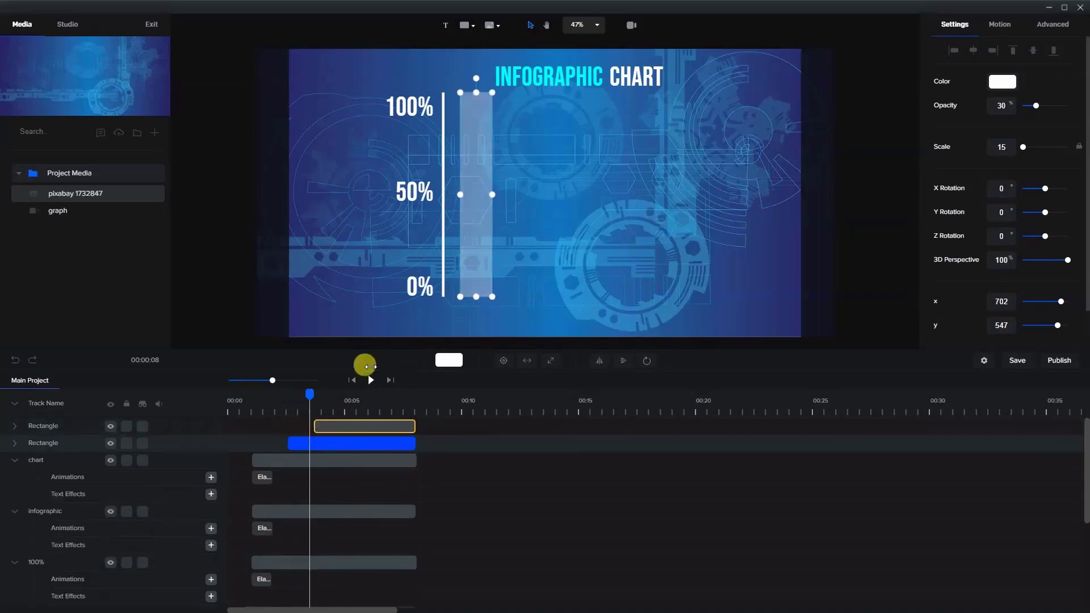
pyautogui.click(474, 91)
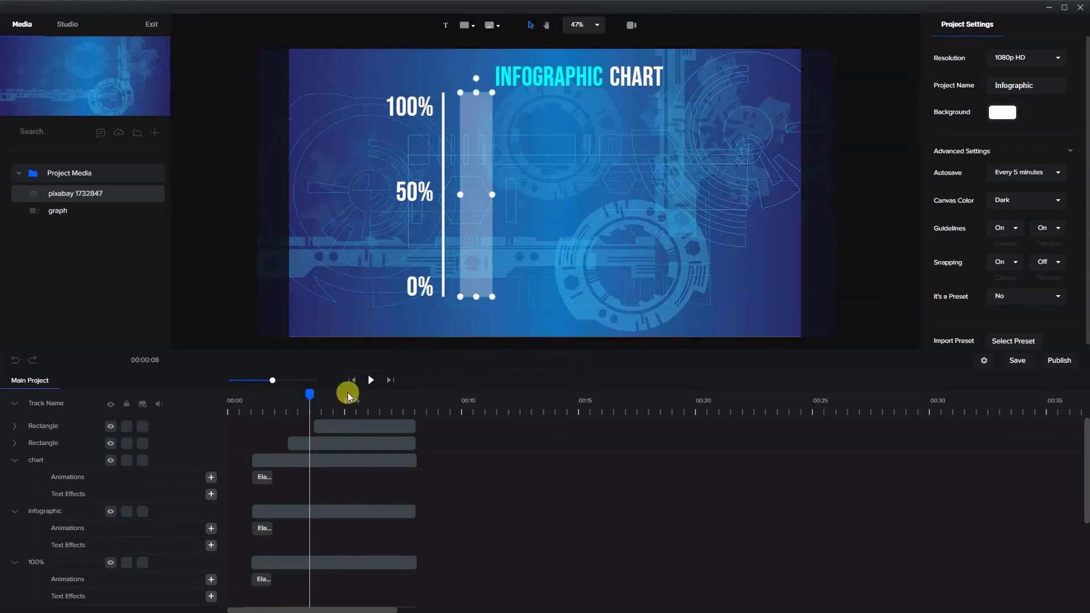
pyautogui.click(343, 423)
# - Lower the duplicate bar's top edge to between the 50% and 100% labels and set its opacity to 100%
pyautogui.moveTo(311, 390); pyautogui.dragTo(369, 426)
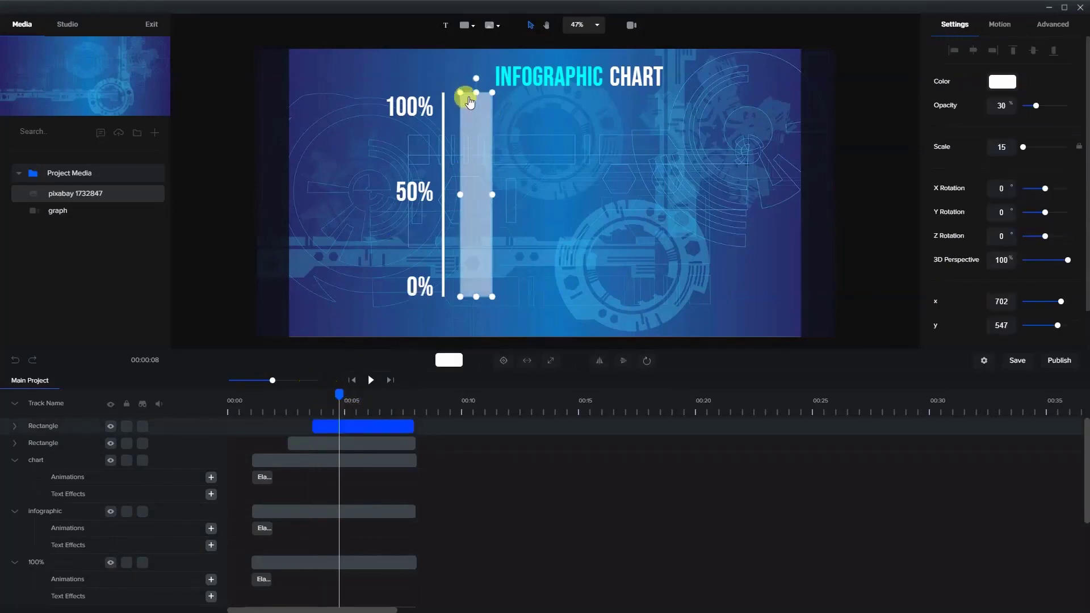
pyautogui.moveTo(477, 92); pyautogui.dragTo(488, 147)
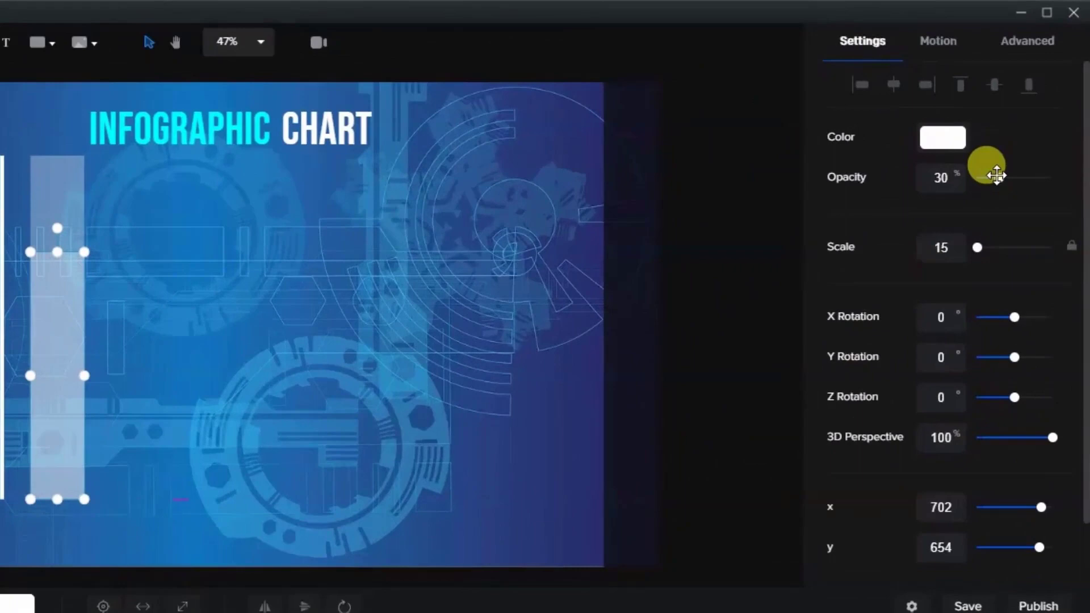
pyautogui.moveTo(997, 176); pyautogui.dragTo(1051, 170)
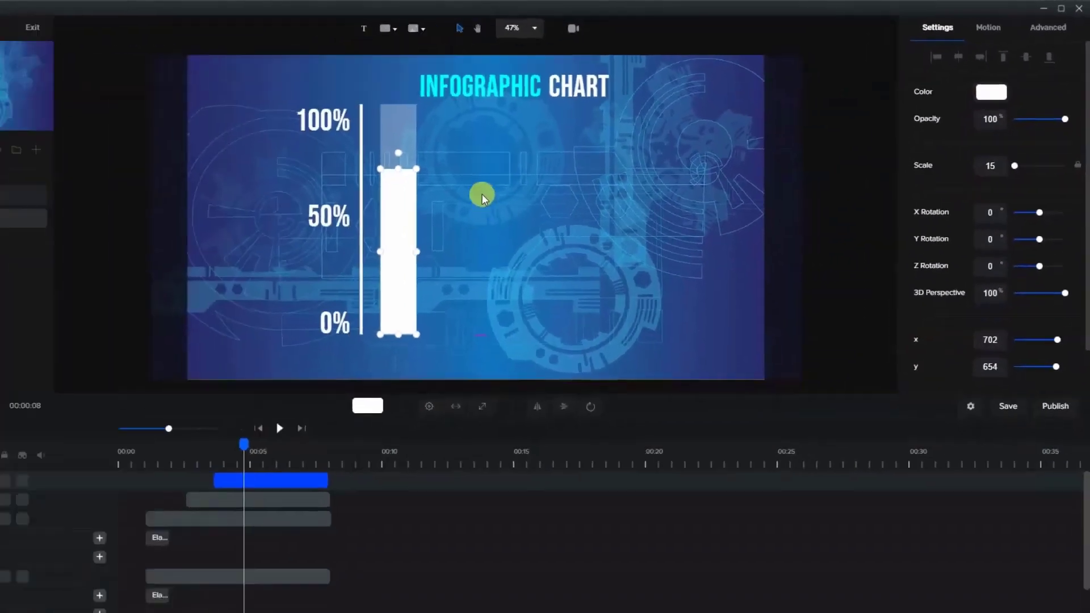
pyautogui.click(160, 294)
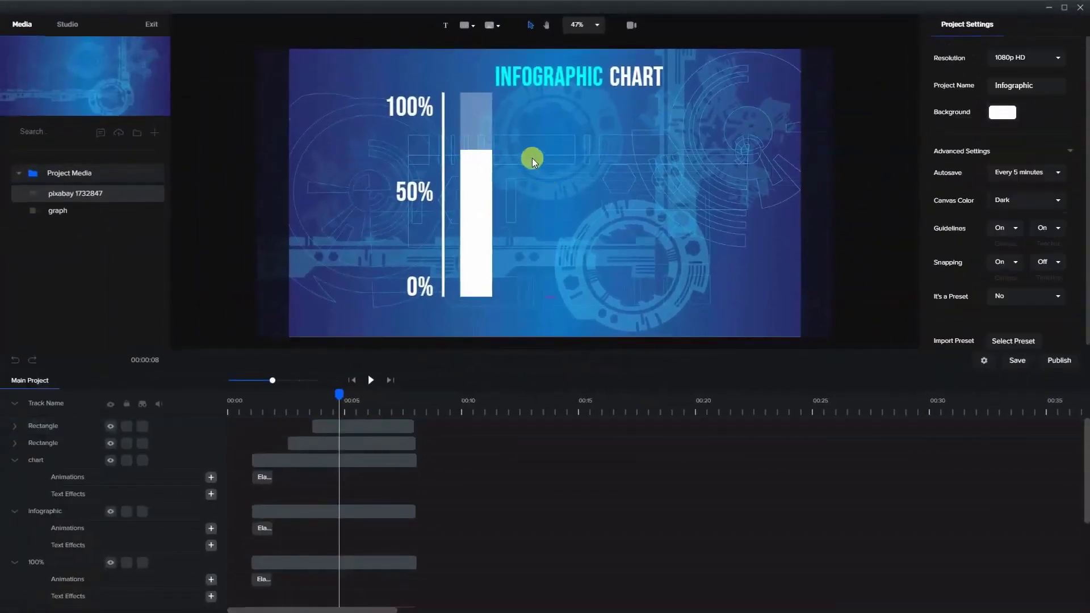
pyautogui.click(482, 195)
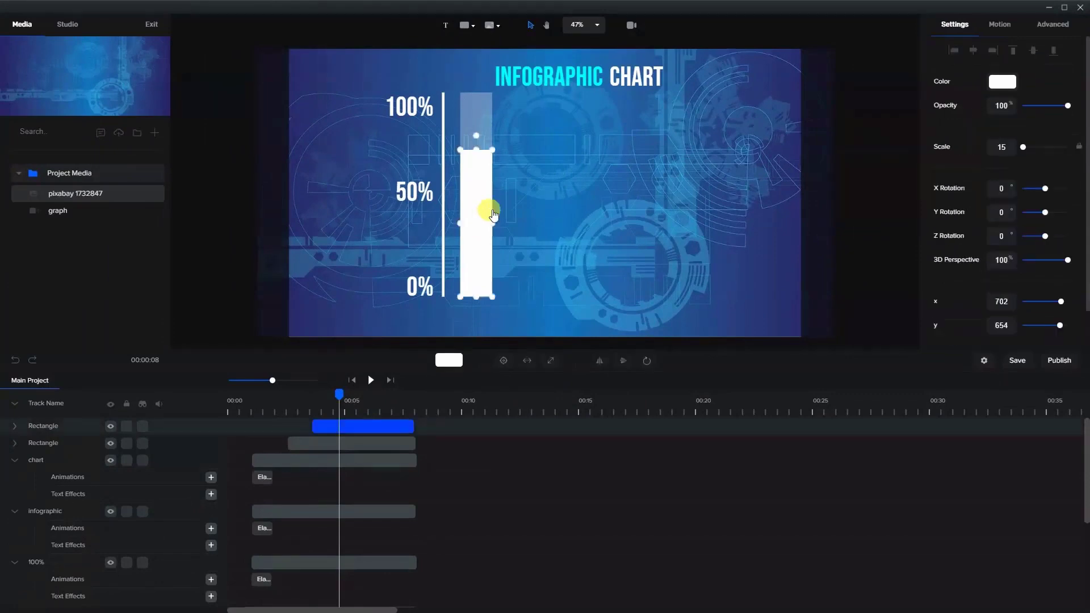
pyautogui.click(529, 272)
# - Duplicate the 0% label and move the copy to just below and right of the bar
pyautogui.click(418, 297)
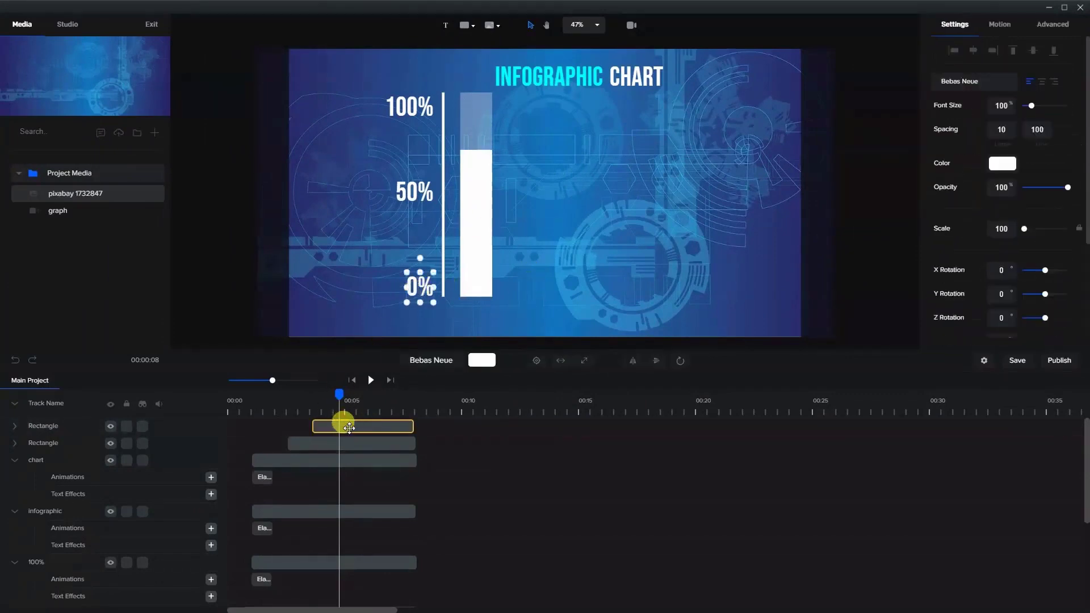
pyautogui.scroll(-5, 349, 427)
pyautogui.rightClick(345, 511)
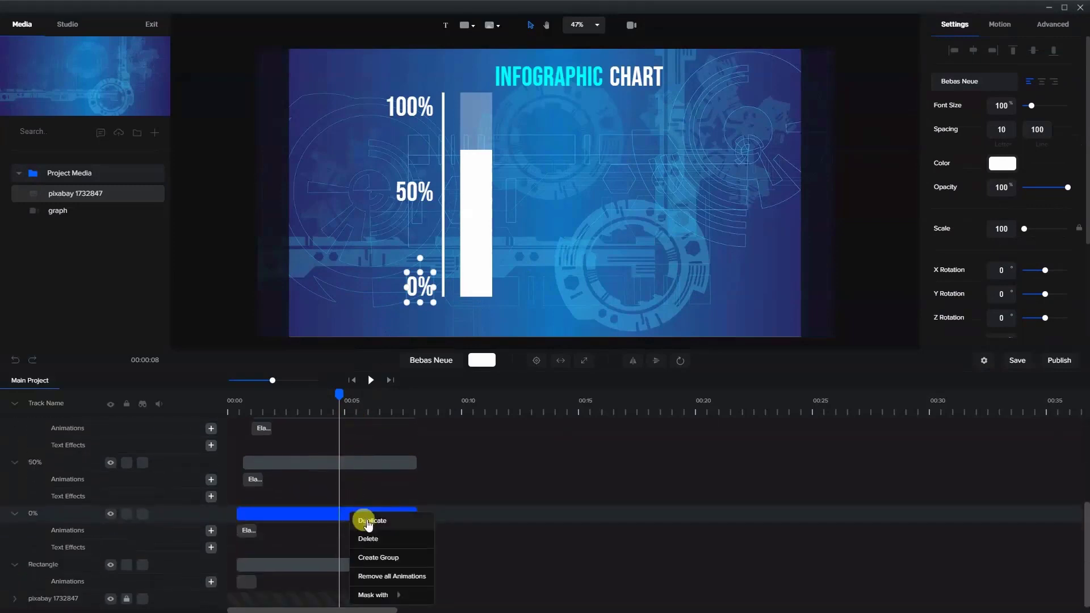
pyautogui.click(367, 521)
pyautogui.moveTo(418, 296); pyautogui.dragTo(536, 307)
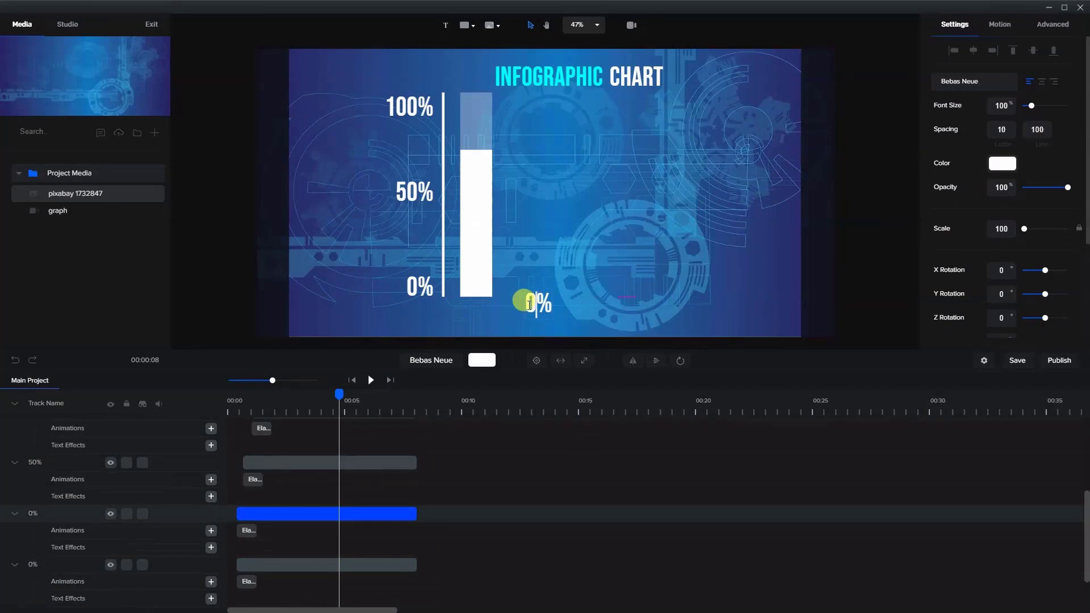
# - Change the duplicated label's text to "A" and centre it directly beneath the bar
pyautogui.click(549, 302)
pyautogui.click(546, 301)
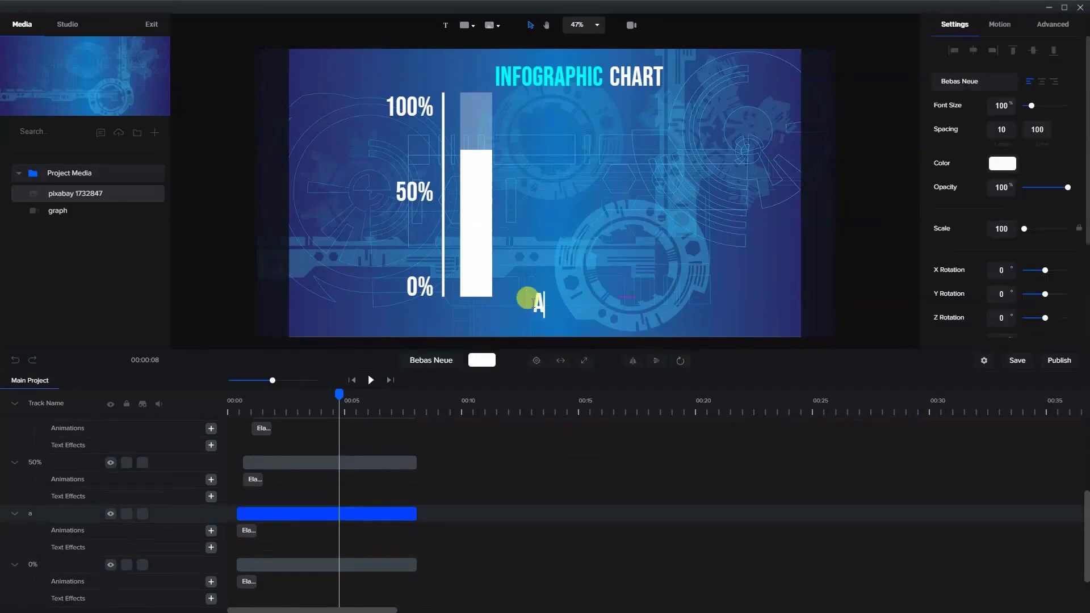
pyautogui.click(584, 246)
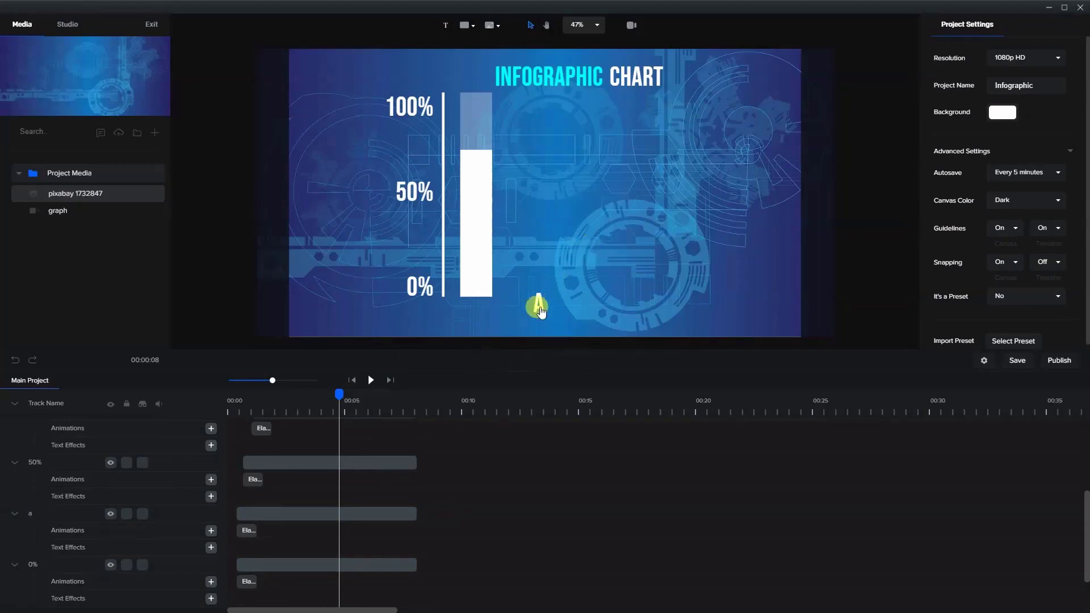
pyautogui.moveTo(540, 311); pyautogui.dragTo(475, 318)
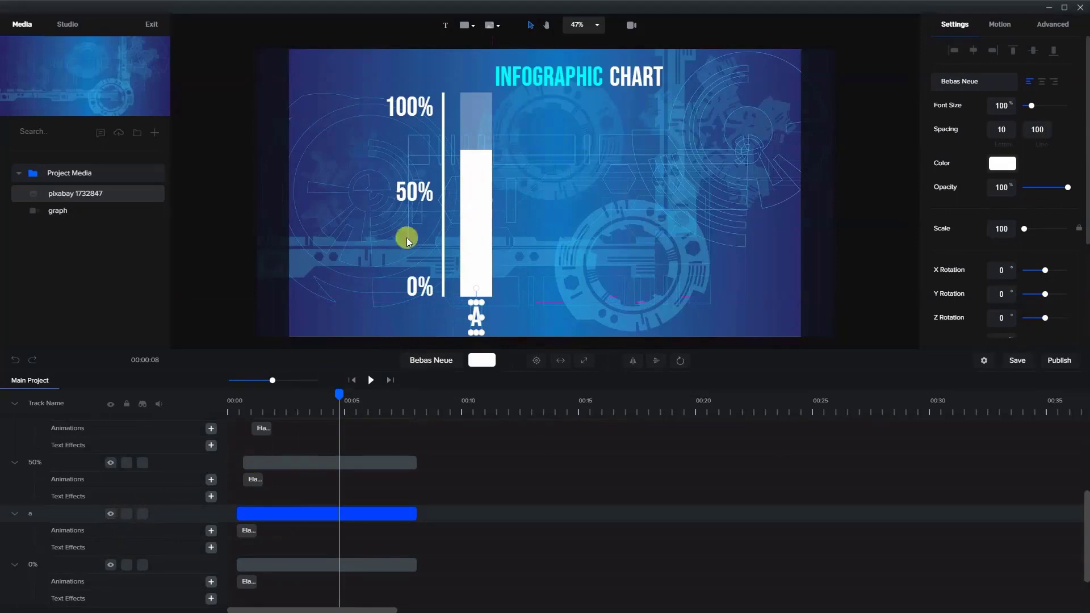
# - Move the "A" label's track up to just below the two bar tracks and trim its clip to start with the translucent bar
pyautogui.moveTo(29, 516); pyautogui.dragTo(61, 457)
pyautogui.click(246, 460)
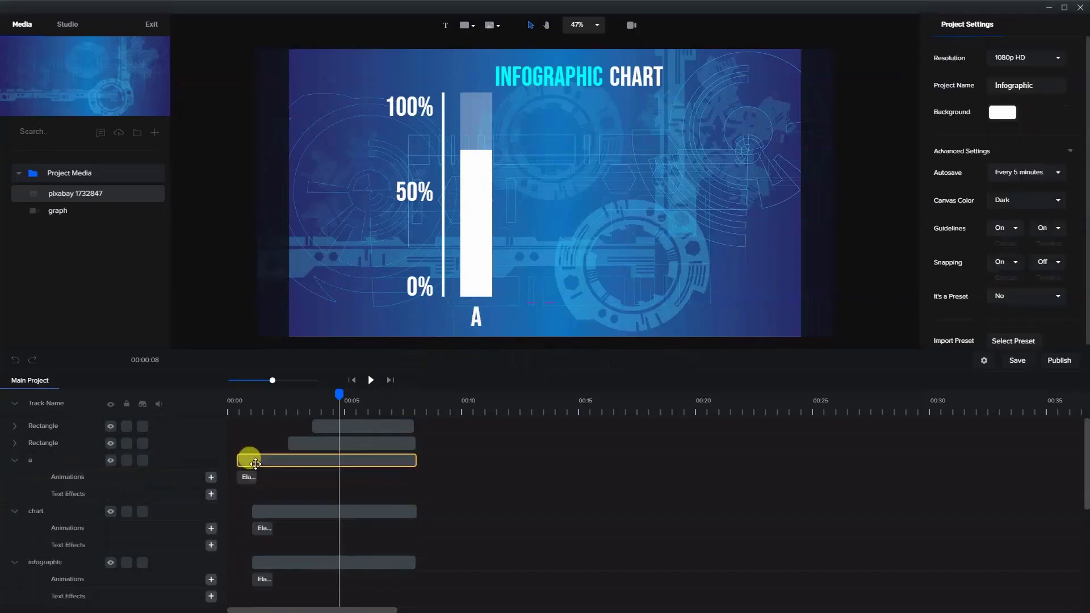
pyautogui.moveTo(239, 461); pyautogui.dragTo(290, 461)
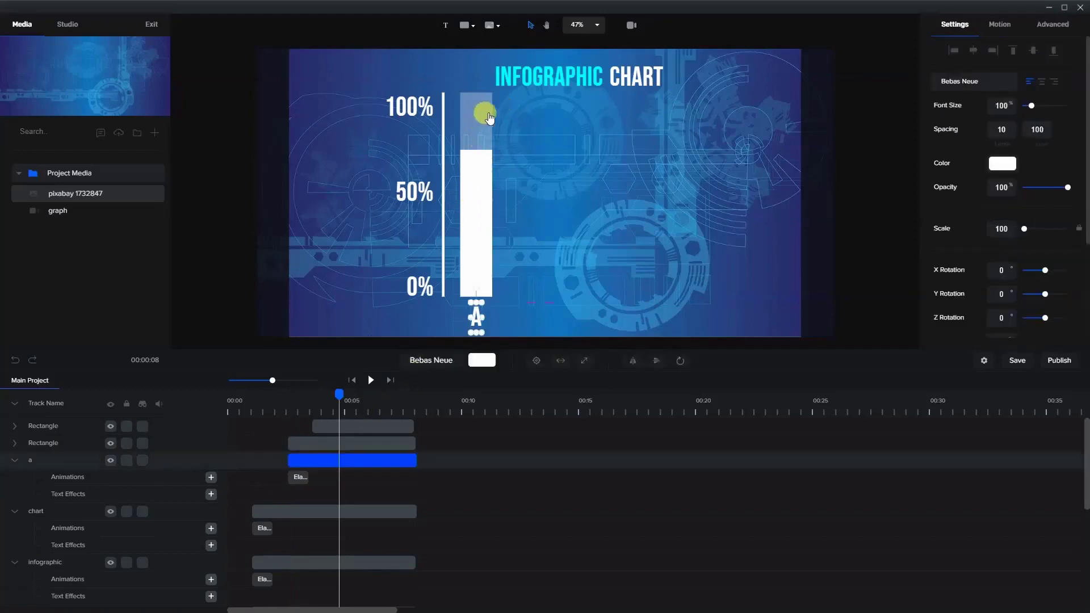
# - Delete the elastic animation from the "A" label's clip
pyautogui.click(303, 477)
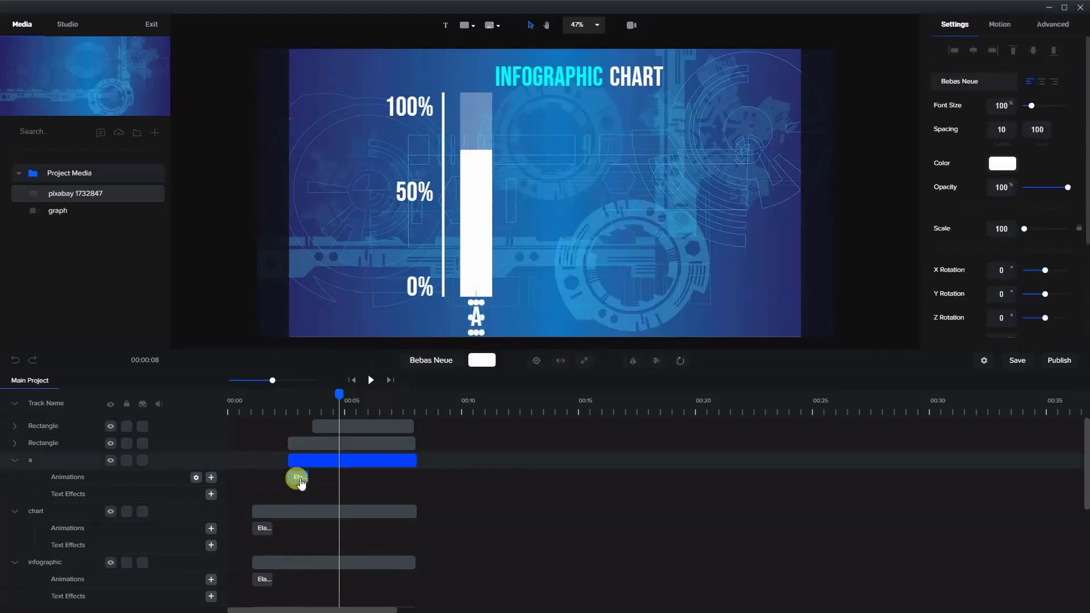
pyautogui.rightClick(301, 483)
pyautogui.click(317, 503)
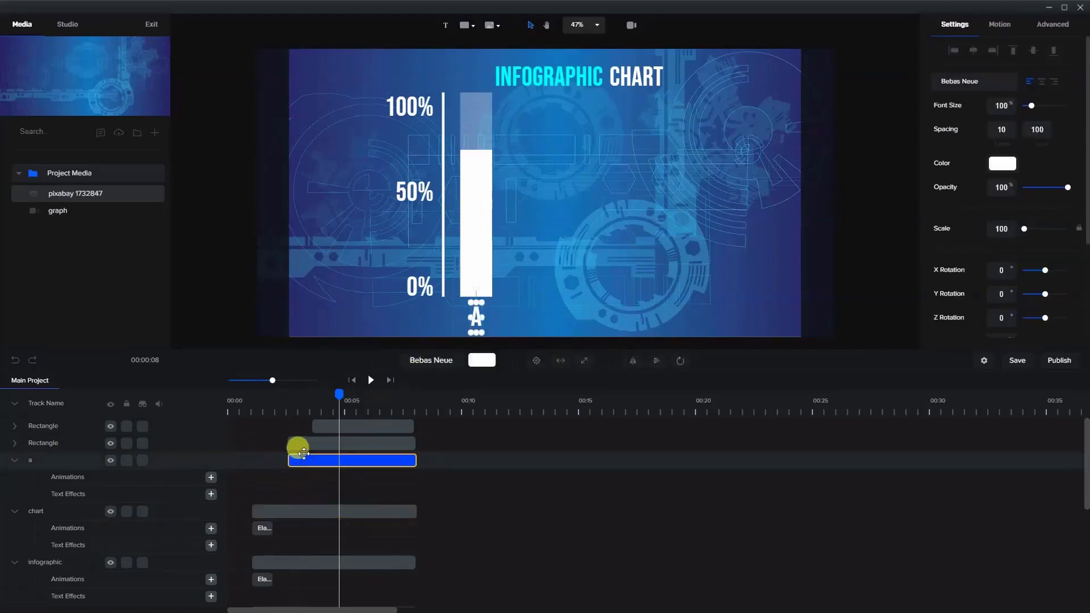
pyautogui.moveTo(304, 453); pyautogui.dragTo(307, 462)
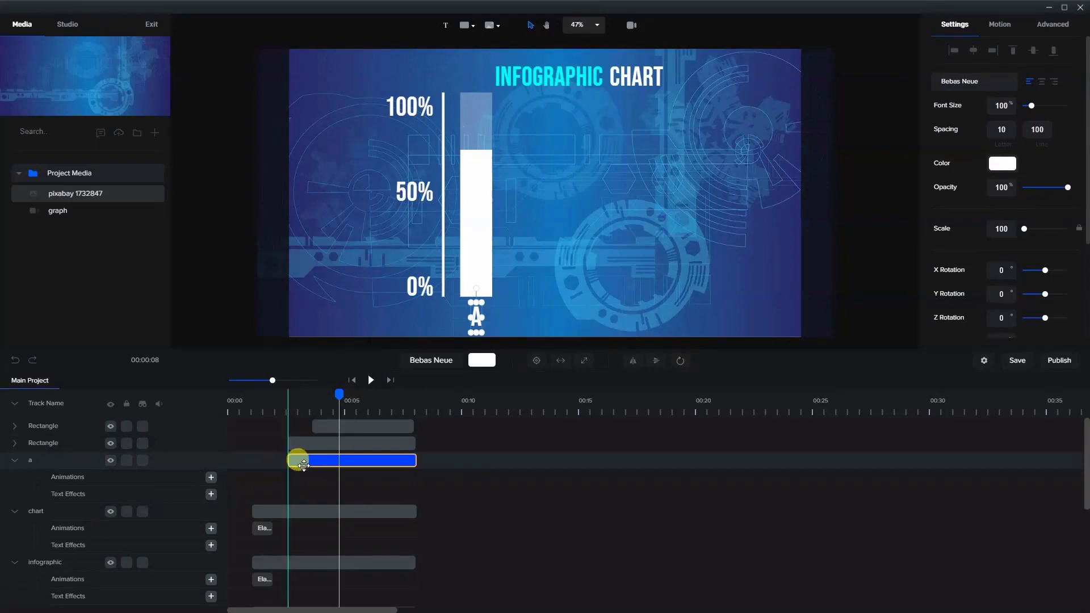
pyautogui.click(533, 250)
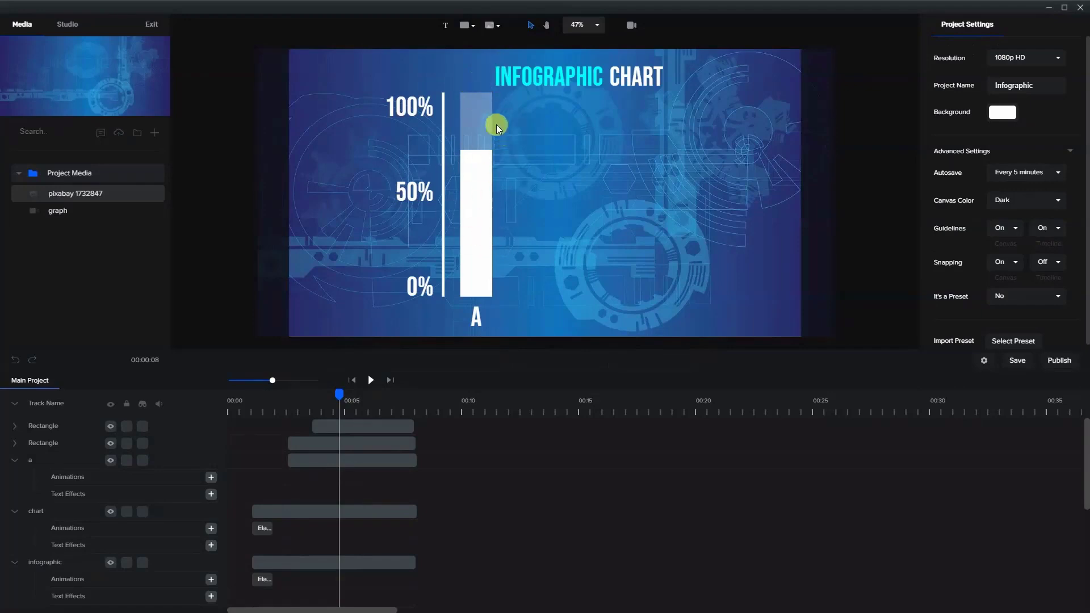
# - Apply the Slide Right entrance motion to the translucent full-height bar
pyautogui.click(481, 125)
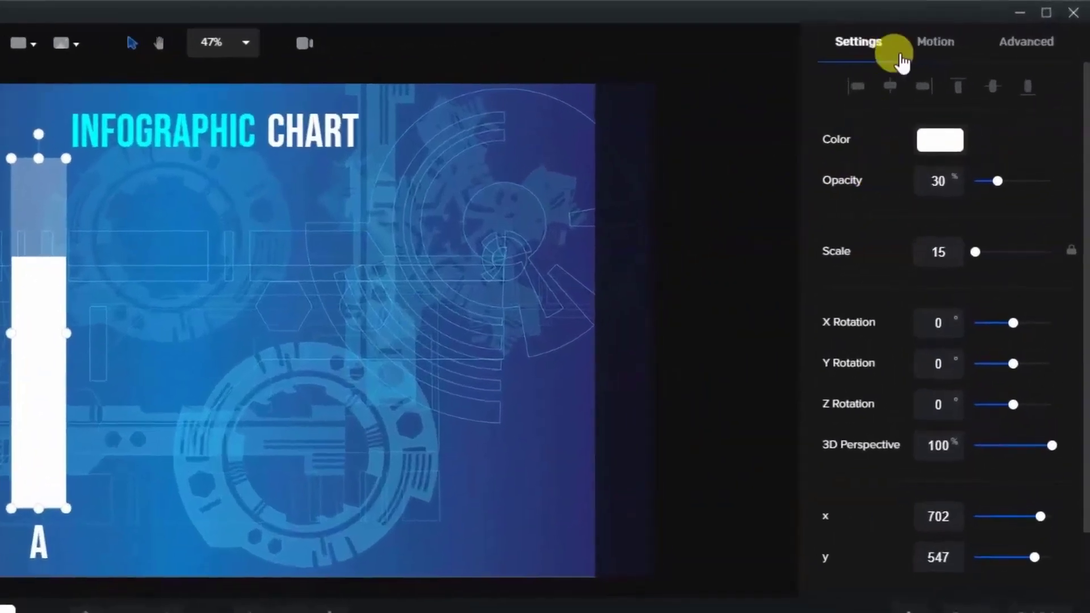
pyautogui.click(999, 23)
pyautogui.click(919, 228)
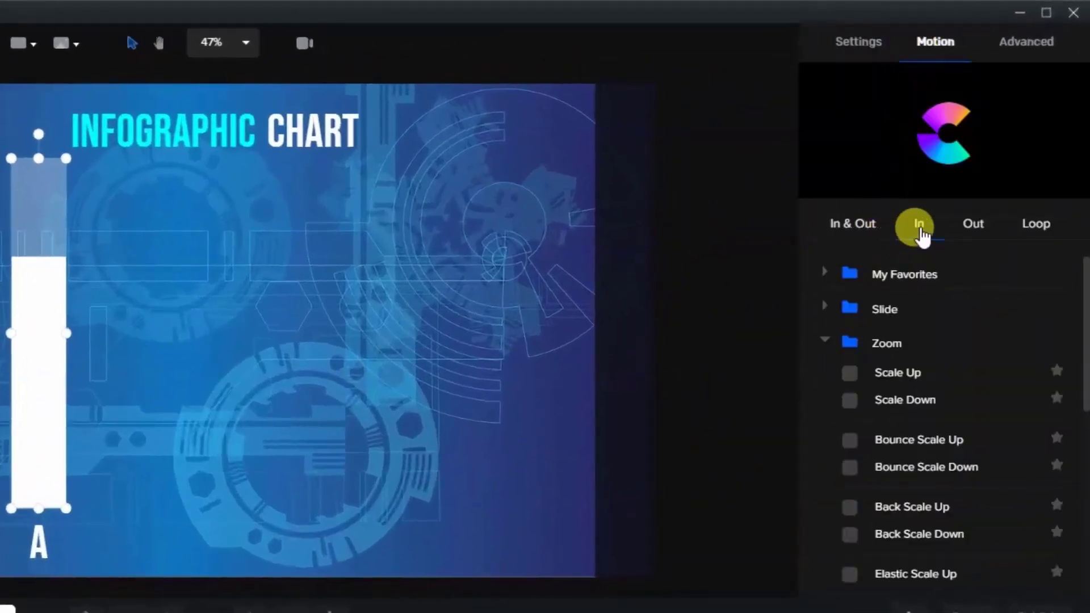
pyautogui.click(828, 343)
pyautogui.click(824, 307)
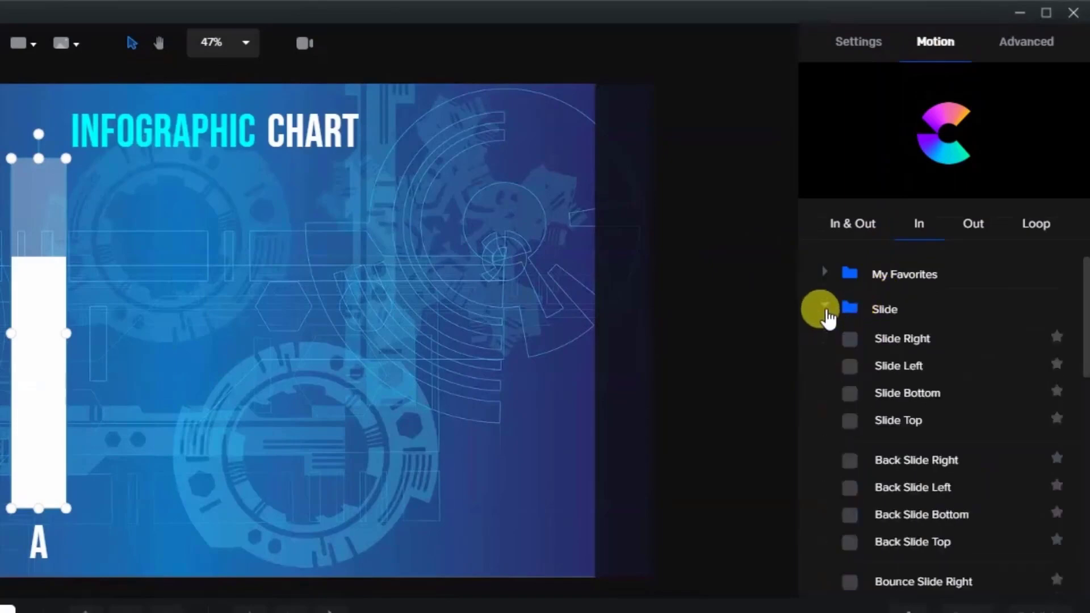
pyautogui.click(869, 341)
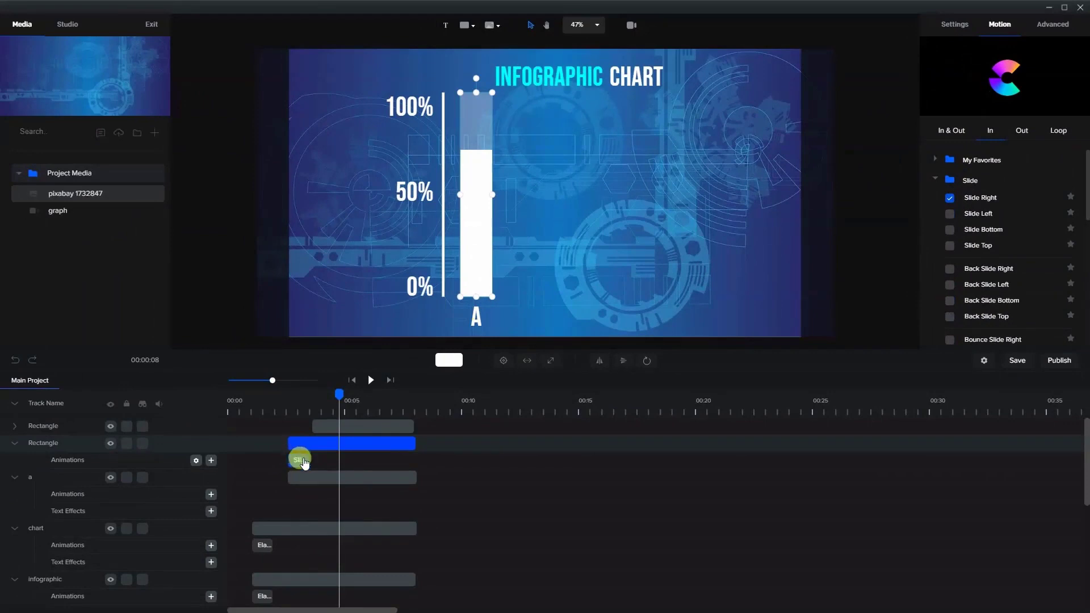
# - Set the Starting X of the translucent bar's slide animation to -100
pyautogui.click(301, 460)
pyautogui.moveTo(337, 396); pyautogui.dragTo(298, 420)
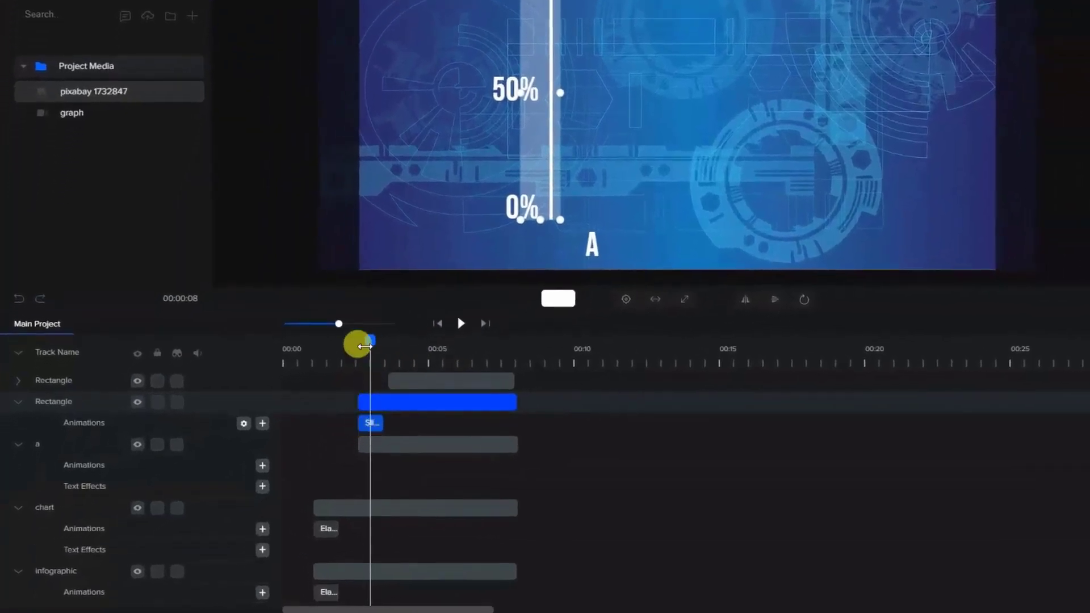
pyautogui.moveTo(364, 346); pyautogui.dragTo(368, 342)
pyautogui.rightClick(370, 424)
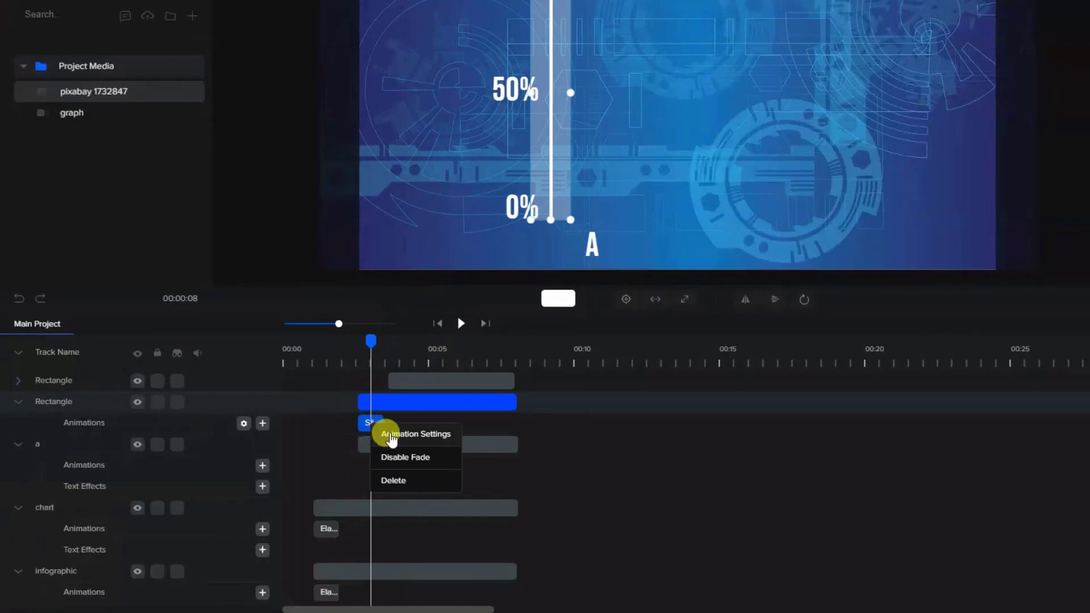
pyautogui.click(391, 435)
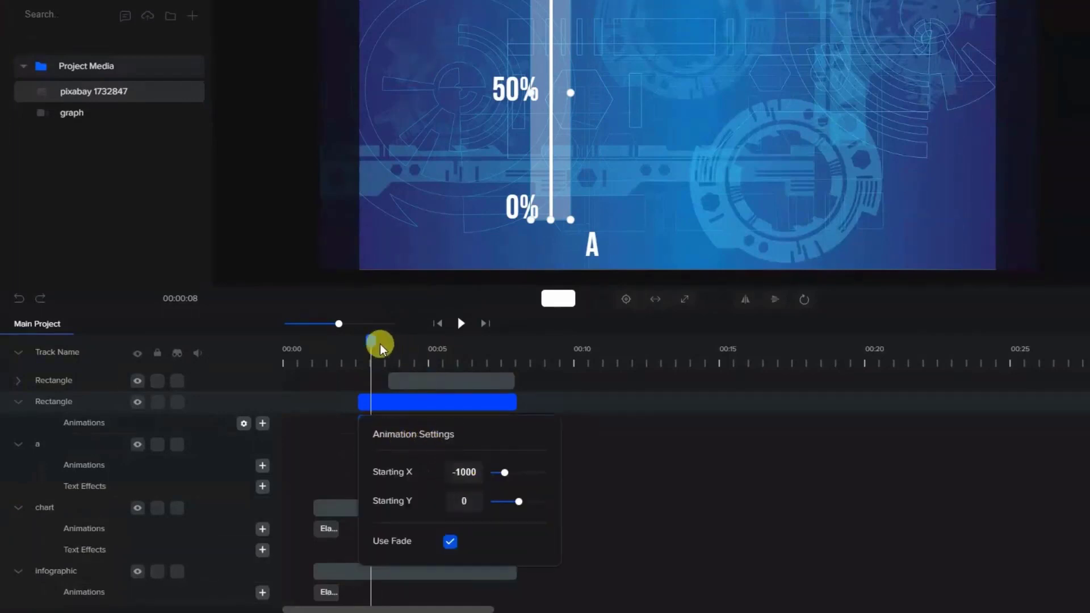
pyautogui.moveTo(368, 342); pyautogui.dragTo(358, 341)
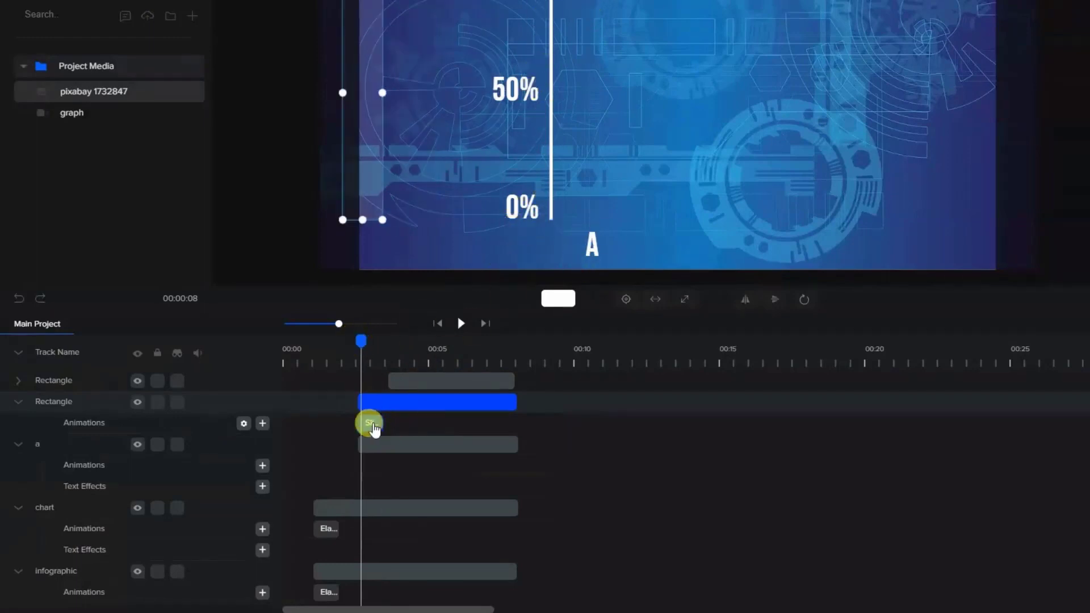
pyautogui.rightClick(370, 422)
pyautogui.click(392, 434)
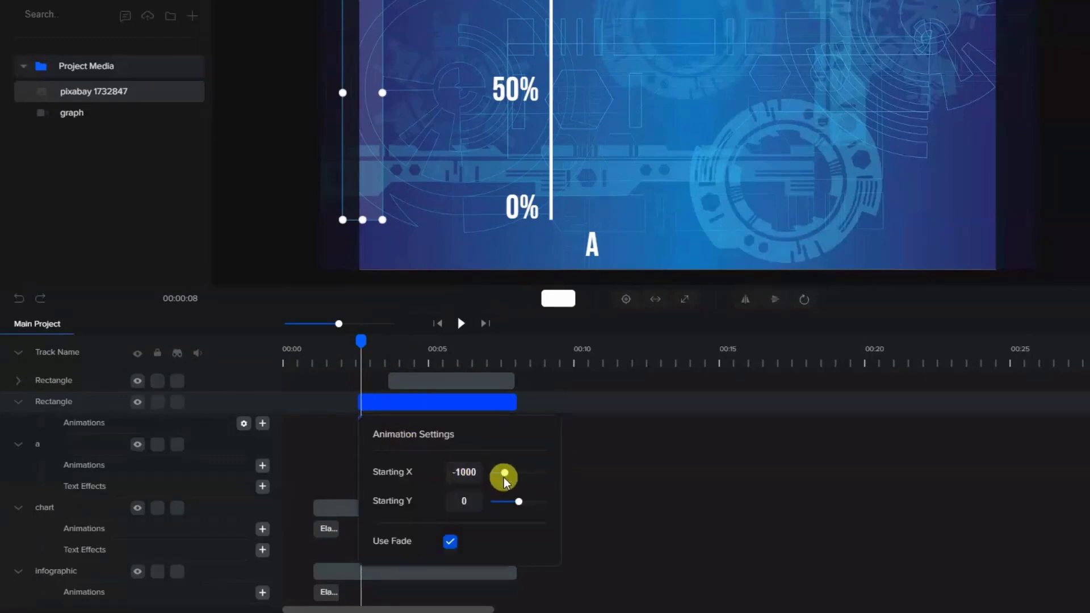
pyautogui.moveTo(503, 474); pyautogui.dragTo(517, 481)
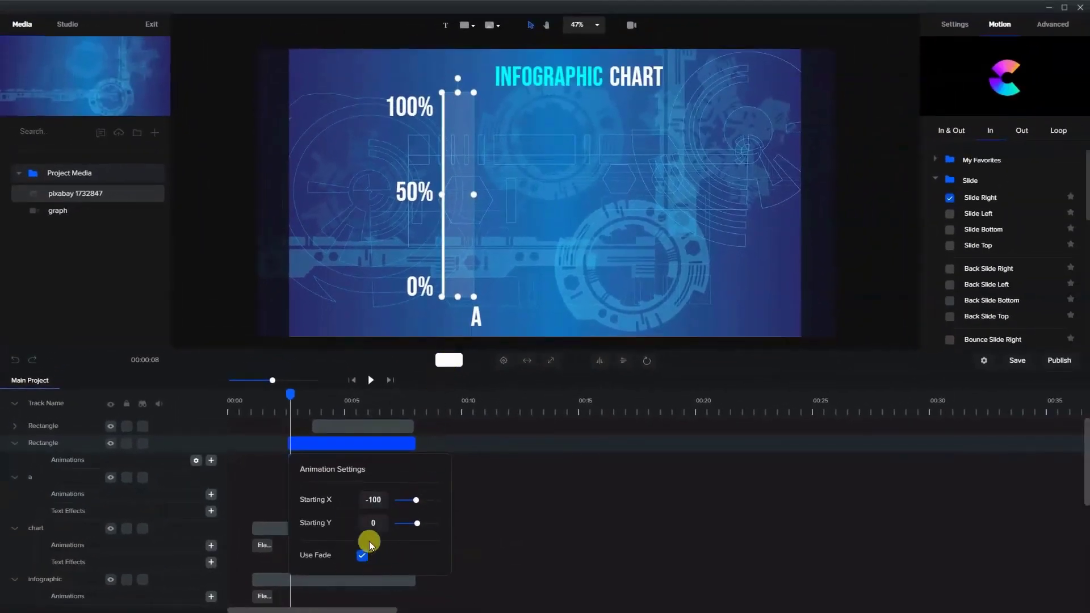
pyautogui.click(462, 509)
# - Copy the translucent bar's slide animation onto the "A" label's clip
pyautogui.moveTo(293, 396); pyautogui.dragTo(300, 459)
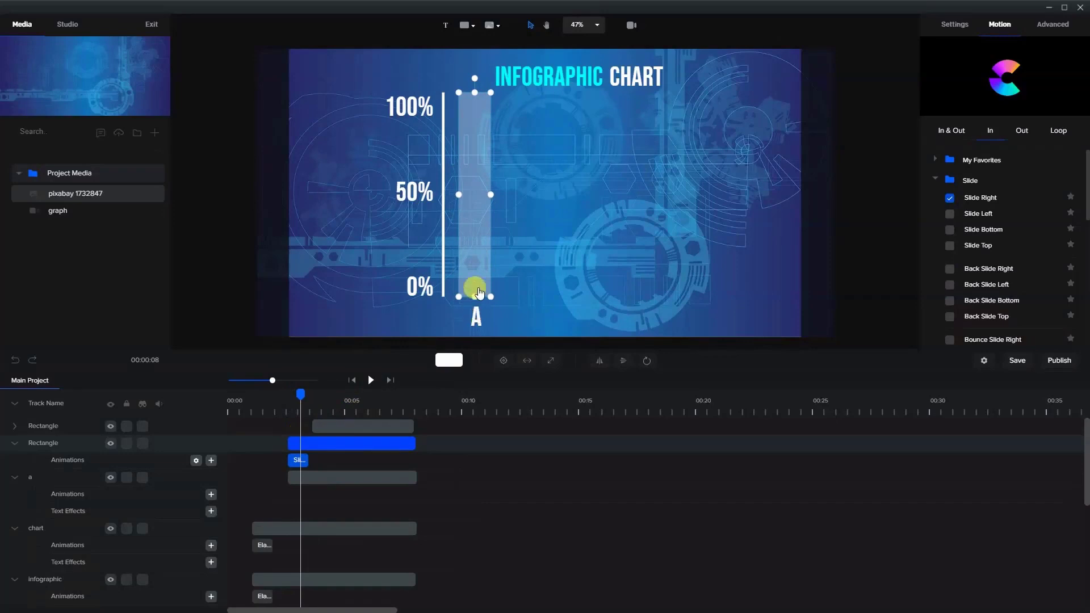
pyautogui.click(298, 478)
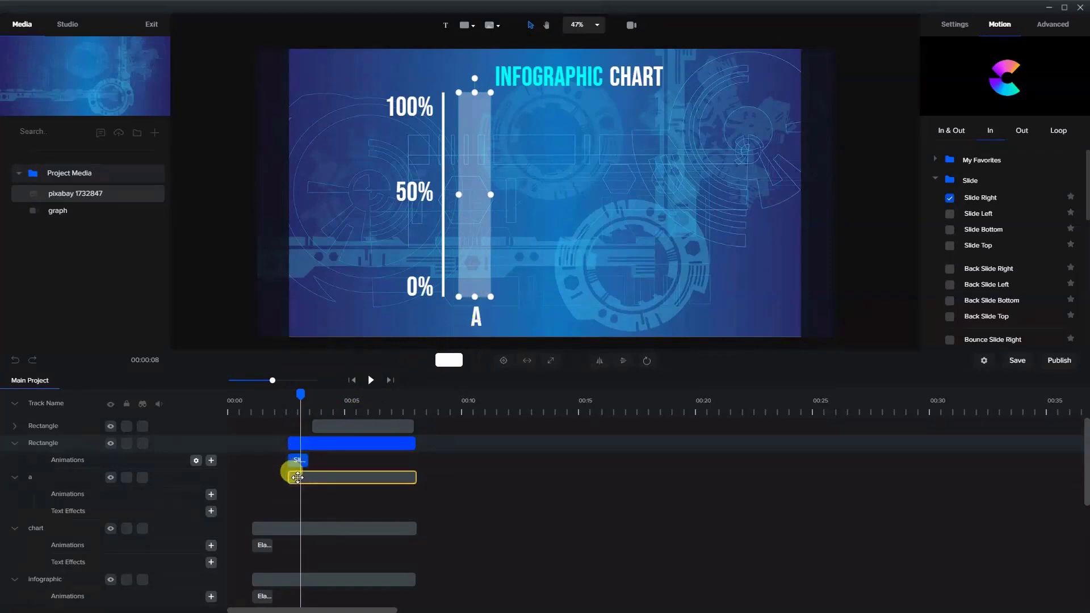
pyautogui.click(301, 480)
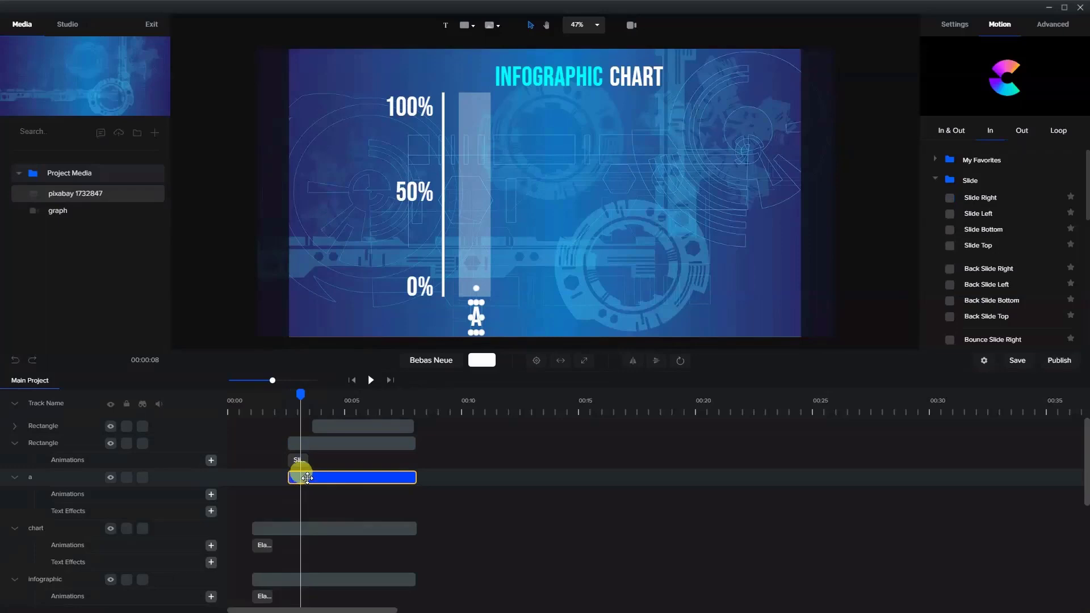
pyautogui.hotkey('ctrl', 'v')
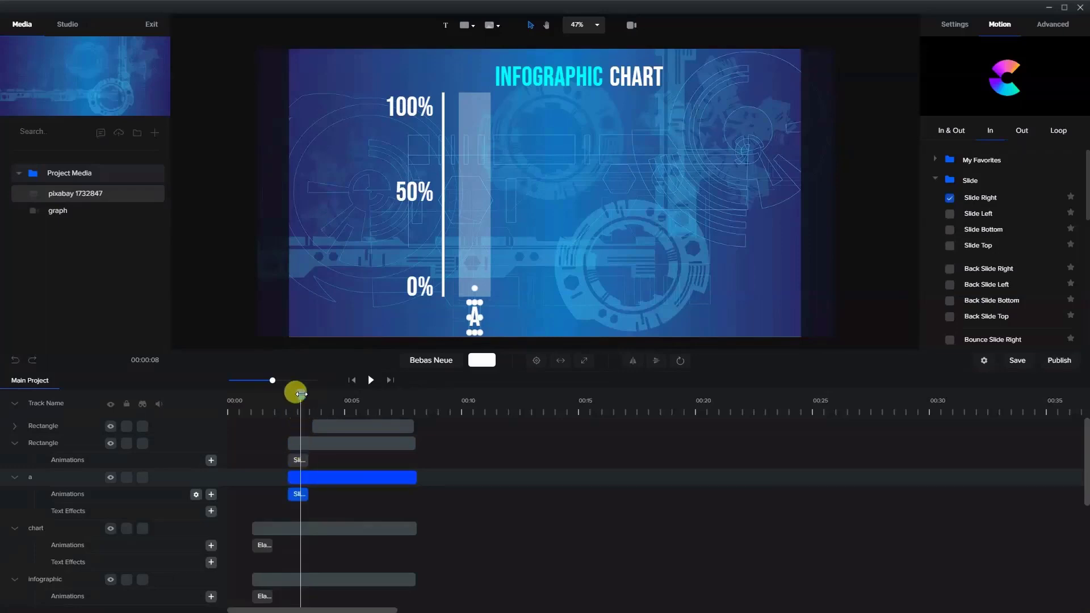
# - Reposition the opaque bar's clip so it starts just after the slide animation and ends together with the translucent bar's clip
pyautogui.moveTo(327, 425); pyautogui.dragTo(401, 420)
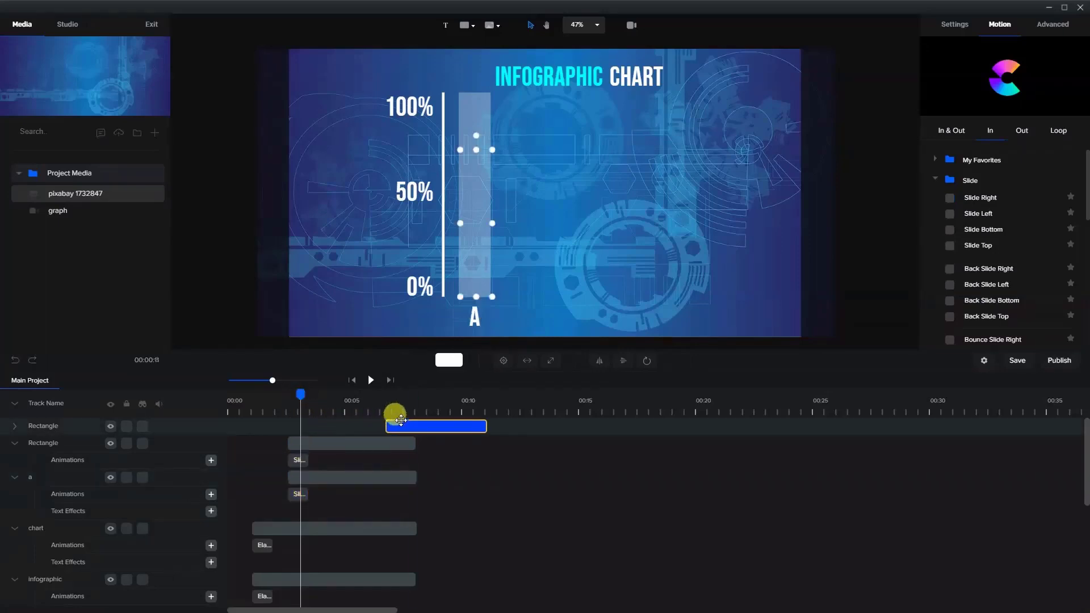
pyautogui.moveTo(299, 392)
pyautogui.mouseDown()
pyautogui.moveTo(270, 387)
pyautogui.moveTo(305, 404)
pyautogui.moveTo(281, 403)
pyautogui.moveTo(311, 404)
pyautogui.mouseUp()
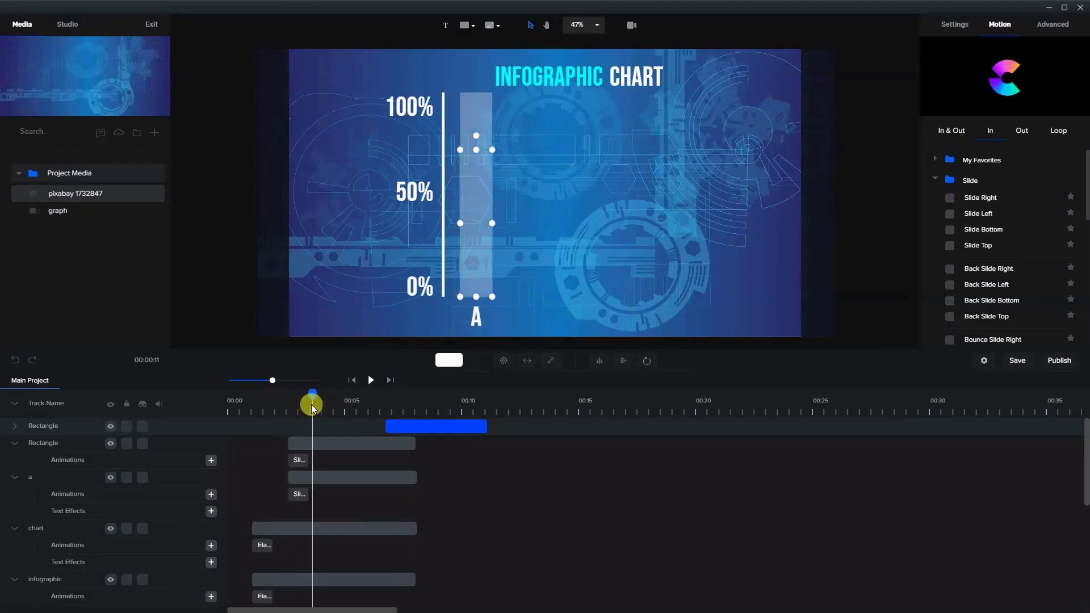
pyautogui.click(397, 424)
pyautogui.moveTo(416, 423); pyautogui.dragTo(328, 393)
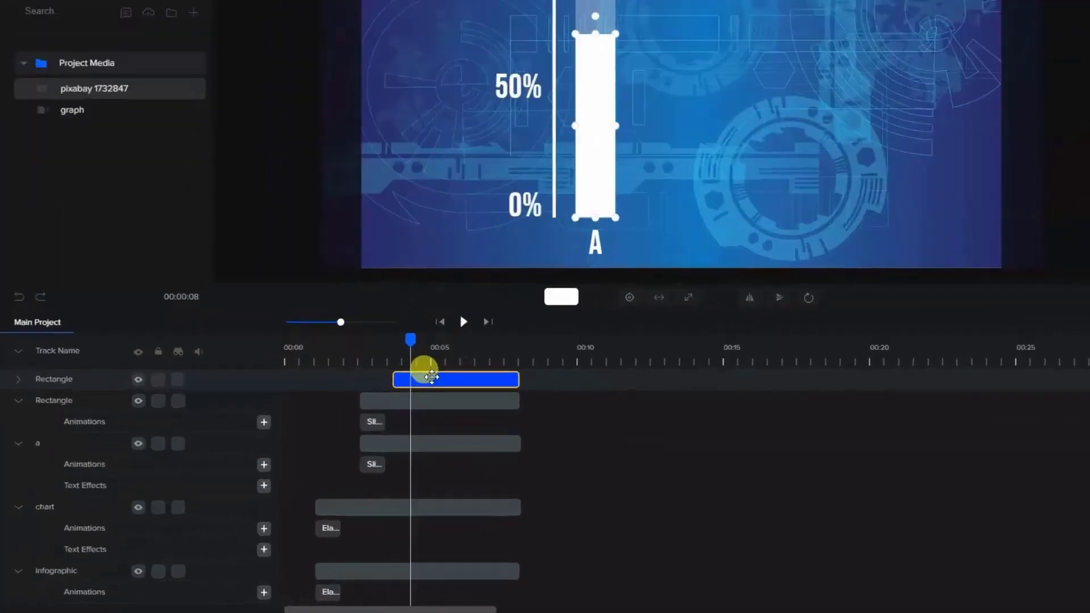
pyautogui.click(349, 424)
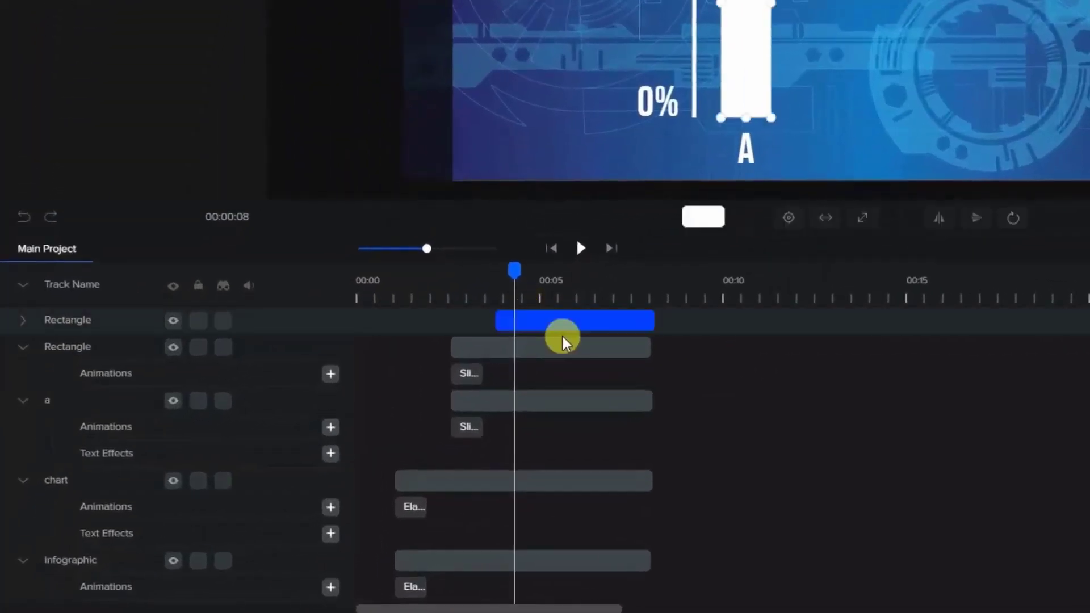
pyautogui.moveTo(567, 319); pyautogui.dragTo(564, 319)
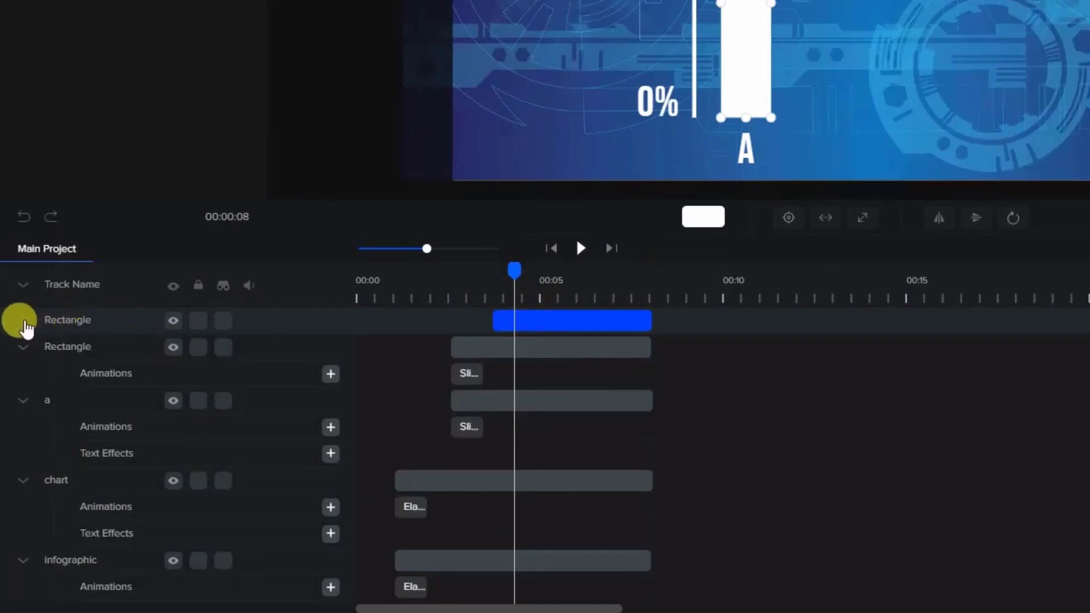
# - Add a custom animation with the Scale property to the opaque bar's clip
pyautogui.click(23, 320)
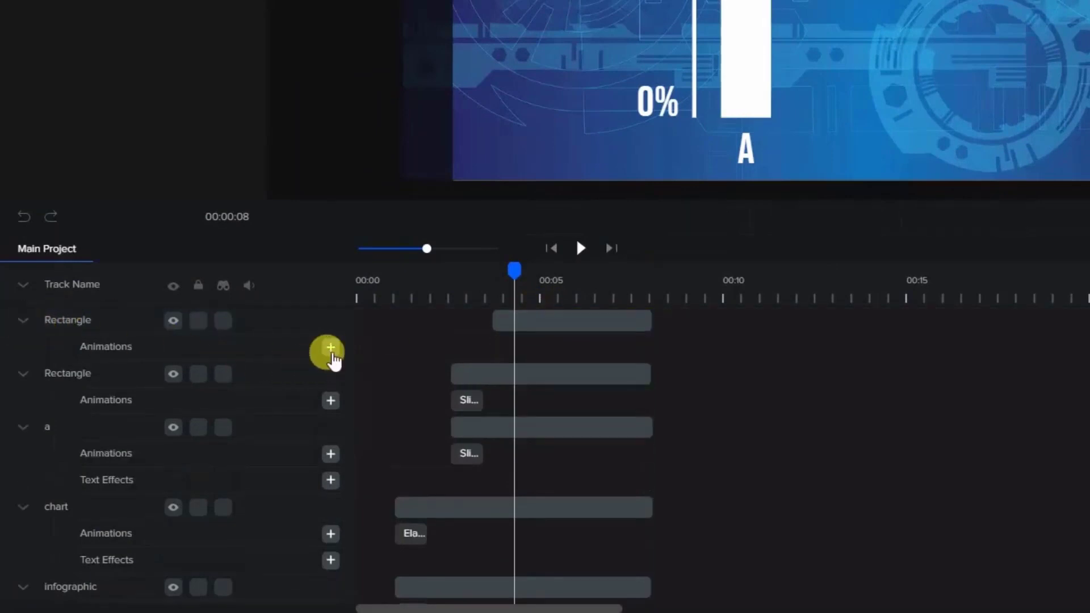
pyautogui.click(330, 348)
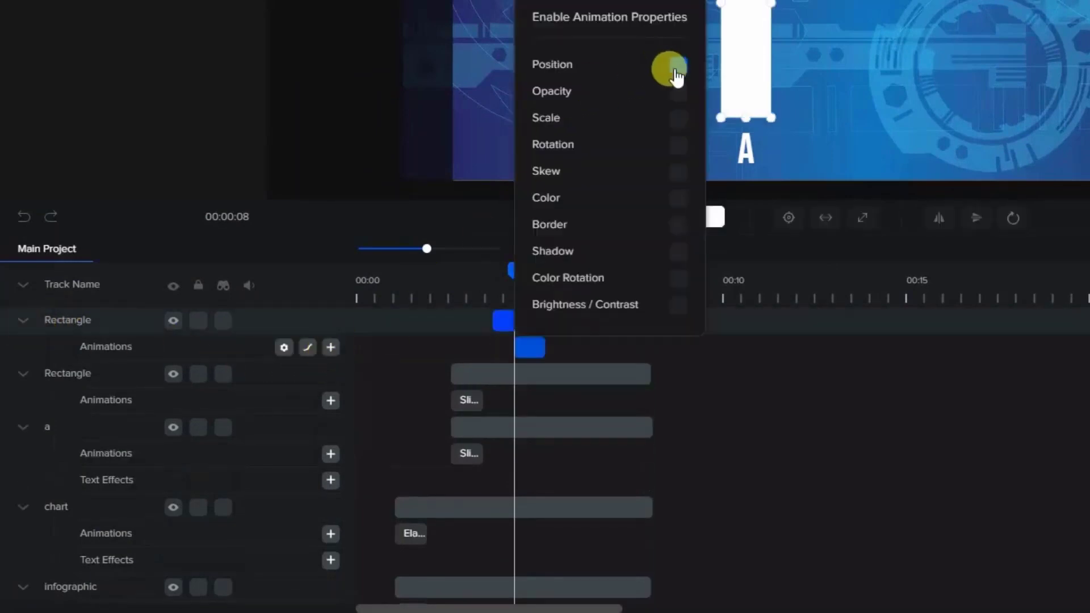
pyautogui.click(674, 122)
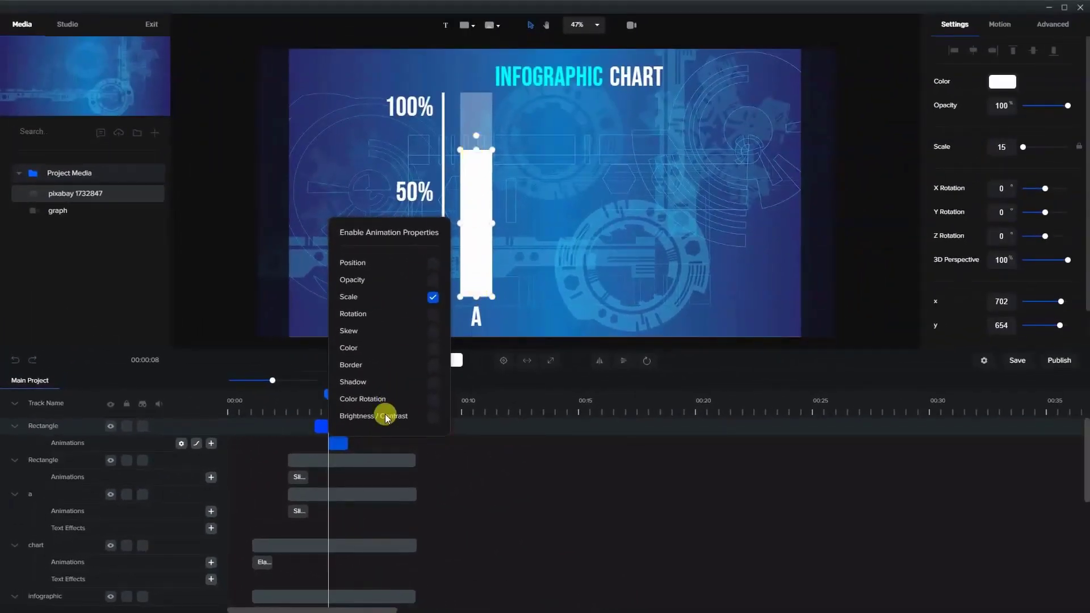
pyautogui.click(338, 426)
pyautogui.moveTo(331, 391)
pyautogui.mouseDown()
pyautogui.moveTo(361, 394)
pyautogui.moveTo(323, 397)
pyautogui.mouseUp()
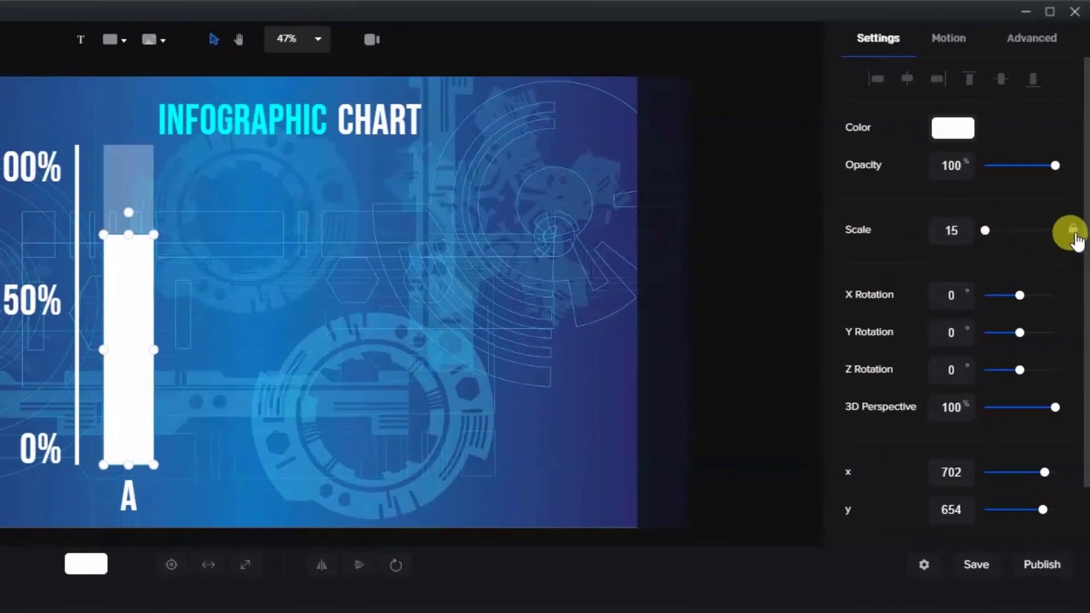
# - Unlock the opaque bar's scale proportions and set its Scale Y to 0
pyautogui.click(1073, 232)
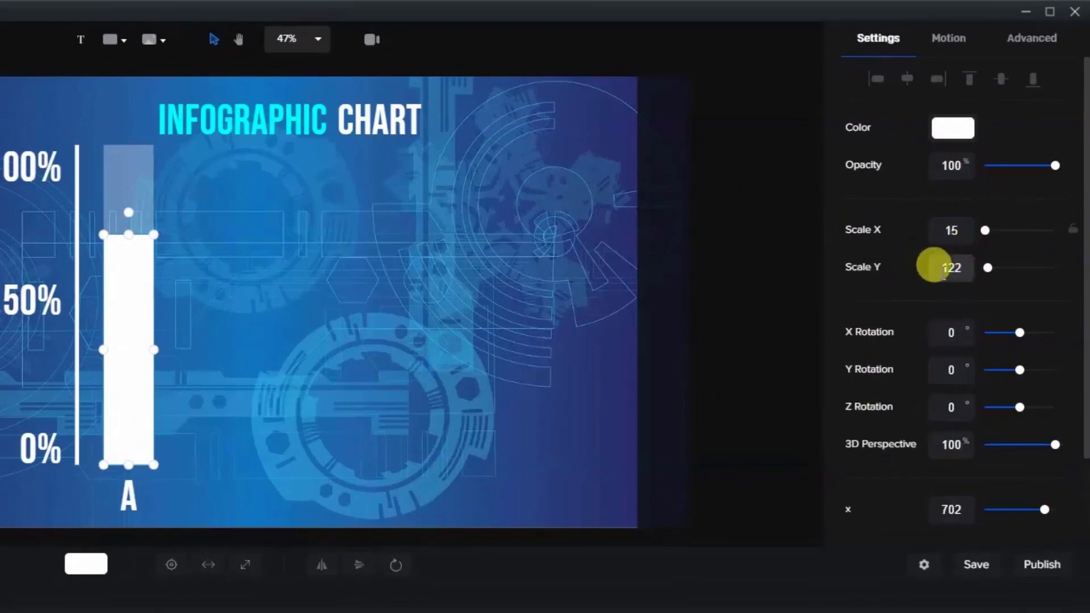
pyautogui.moveTo(934, 267); pyautogui.dragTo(977, 281)
pyautogui.write('0')
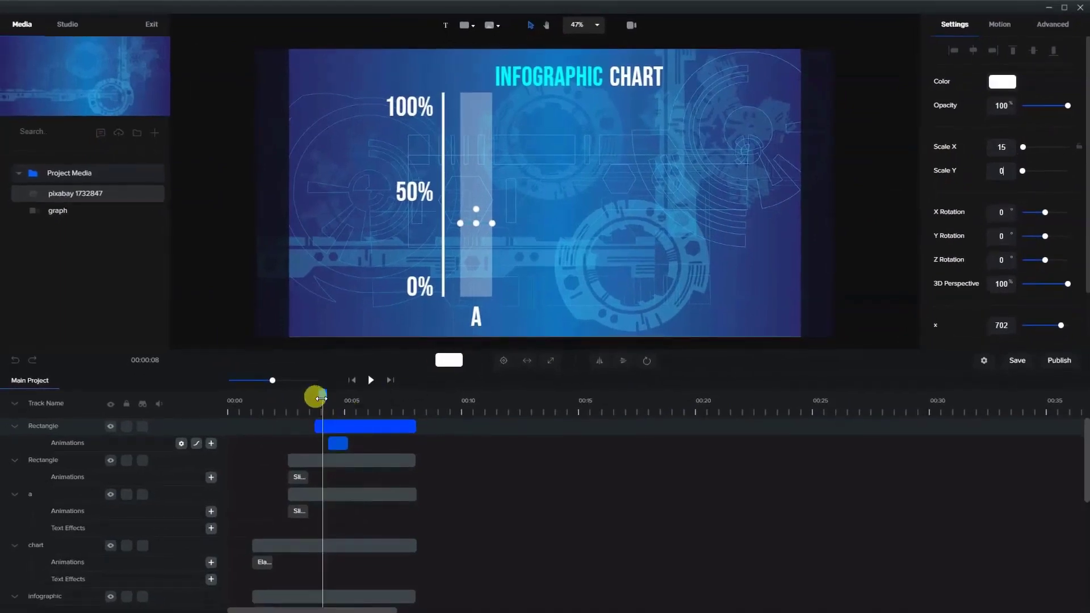
pyautogui.moveTo(320, 395); pyautogui.dragTo(321, 424)
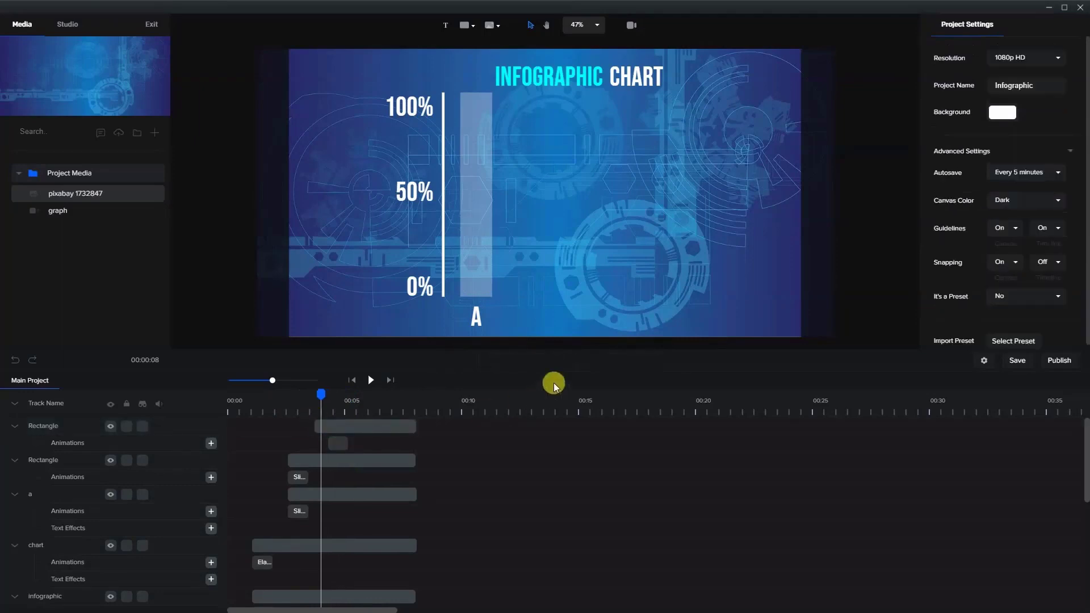
# - Delete the scale animation from the opaque bar's clip
pyautogui.click(340, 443)
pyautogui.rightClick(336, 441)
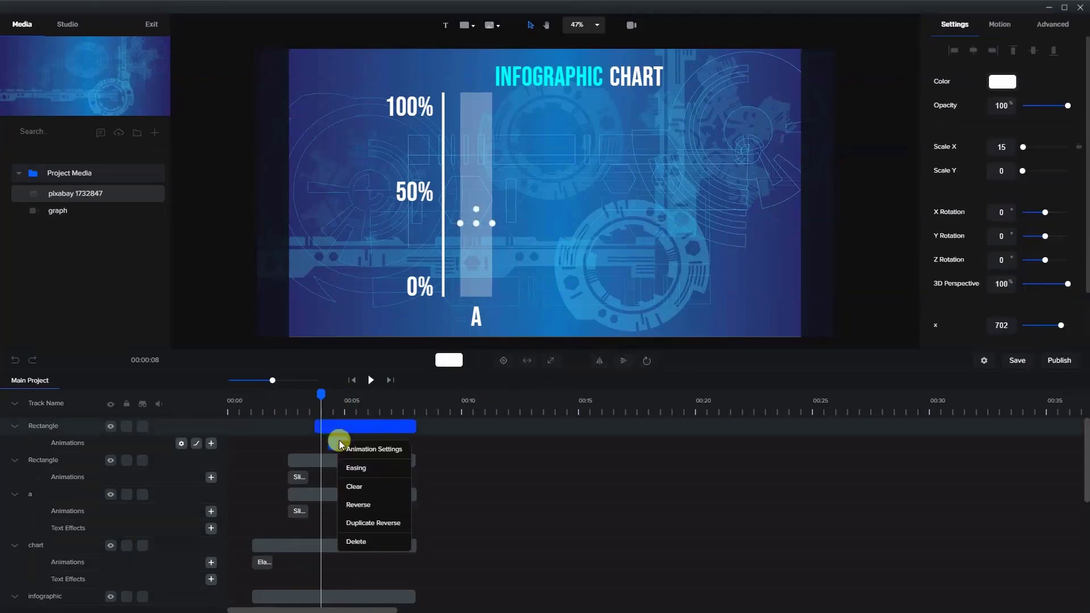
pyautogui.click(357, 541)
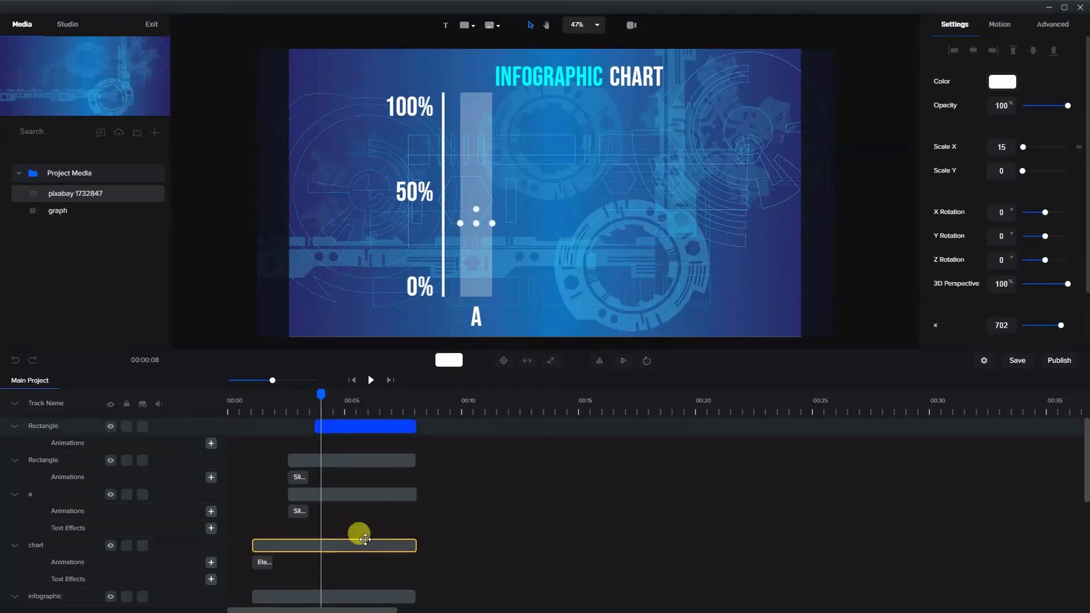
pyautogui.click(211, 444)
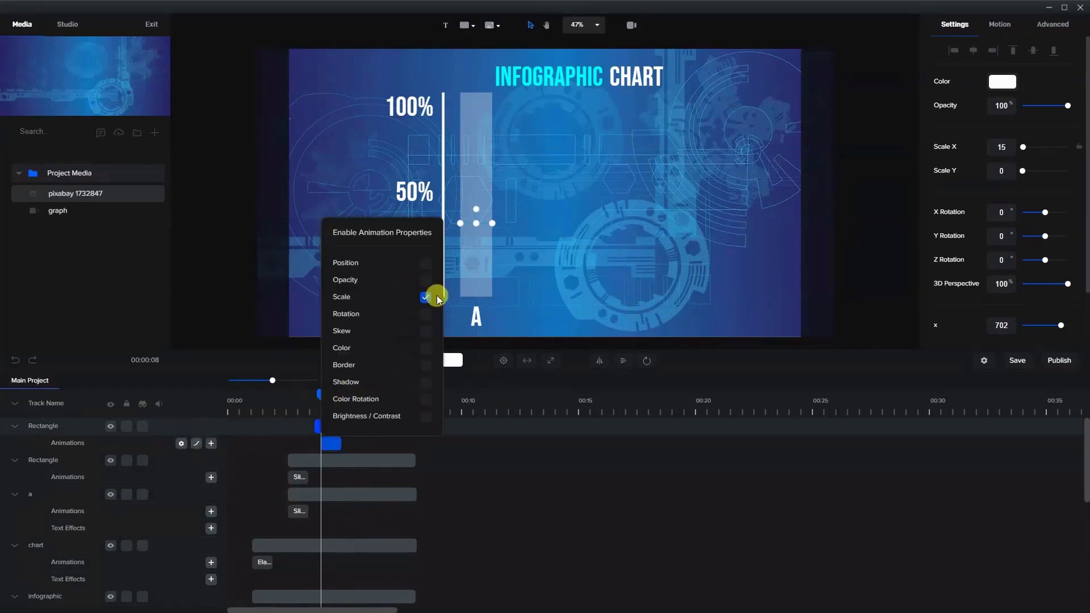
pyautogui.click(499, 236)
pyautogui.click(335, 427)
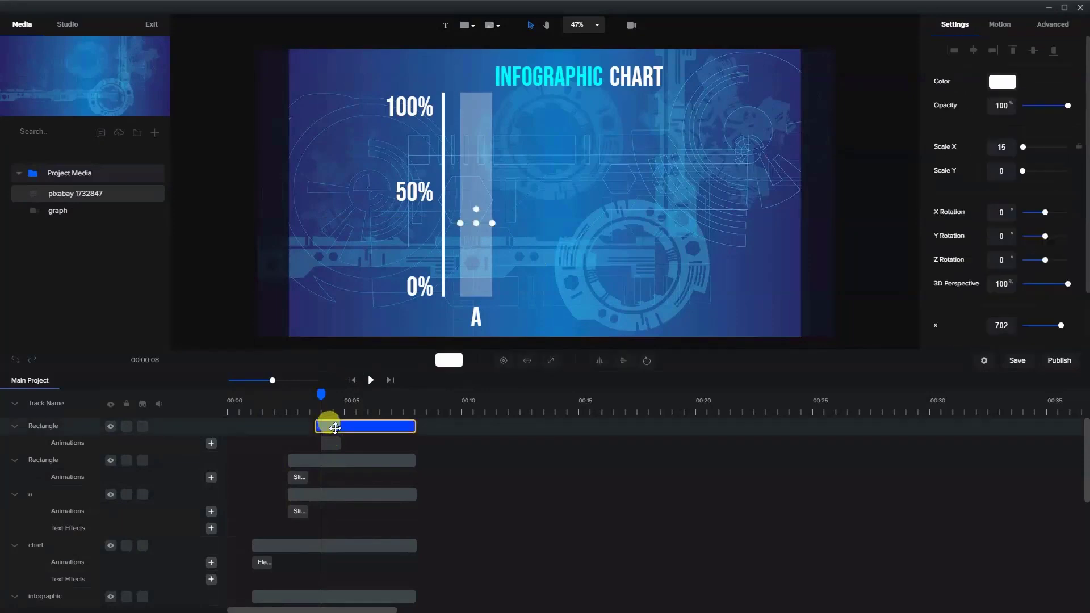
pyautogui.click(327, 422)
pyautogui.click(331, 445)
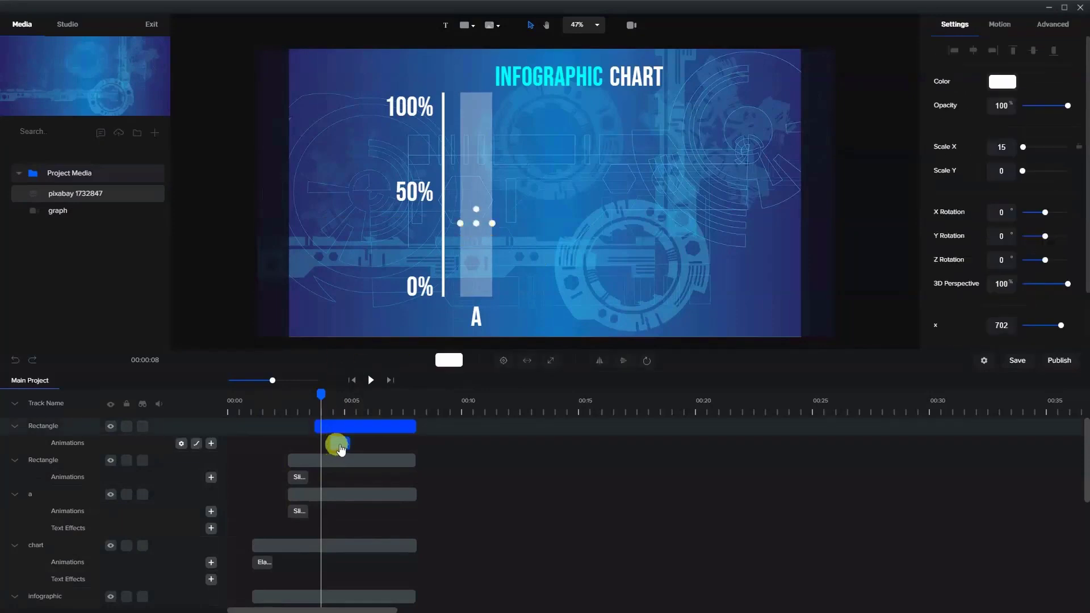
pyautogui.rightClick(341, 449)
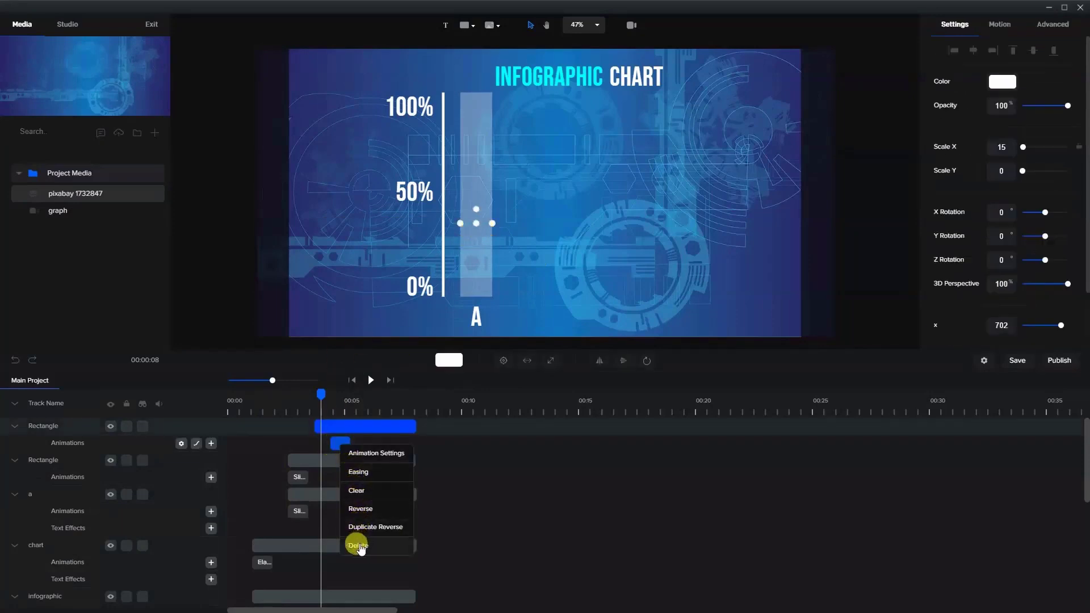
pyautogui.click(357, 546)
# - Stretch the opaque bar up from the 0% baseline to a Scale Y of about 134
pyautogui.moveTo(475, 221); pyautogui.dragTo(476, 155)
pyautogui.moveTo(475, 225); pyautogui.dragTo(475, 296)
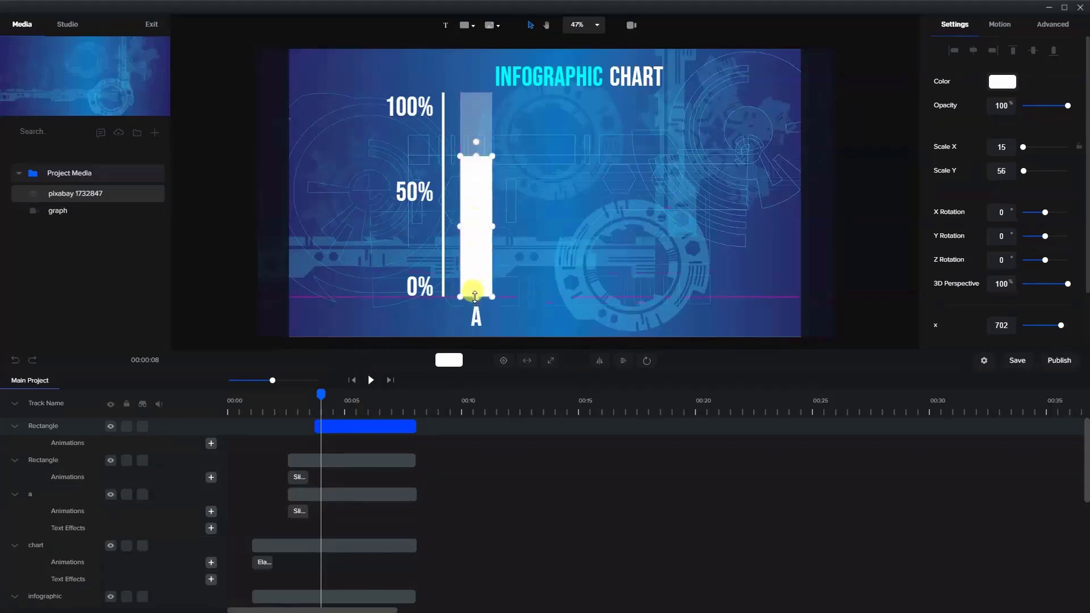
pyautogui.click(472, 158)
pyautogui.moveTo(475, 153); pyautogui.dragTo(472, 126)
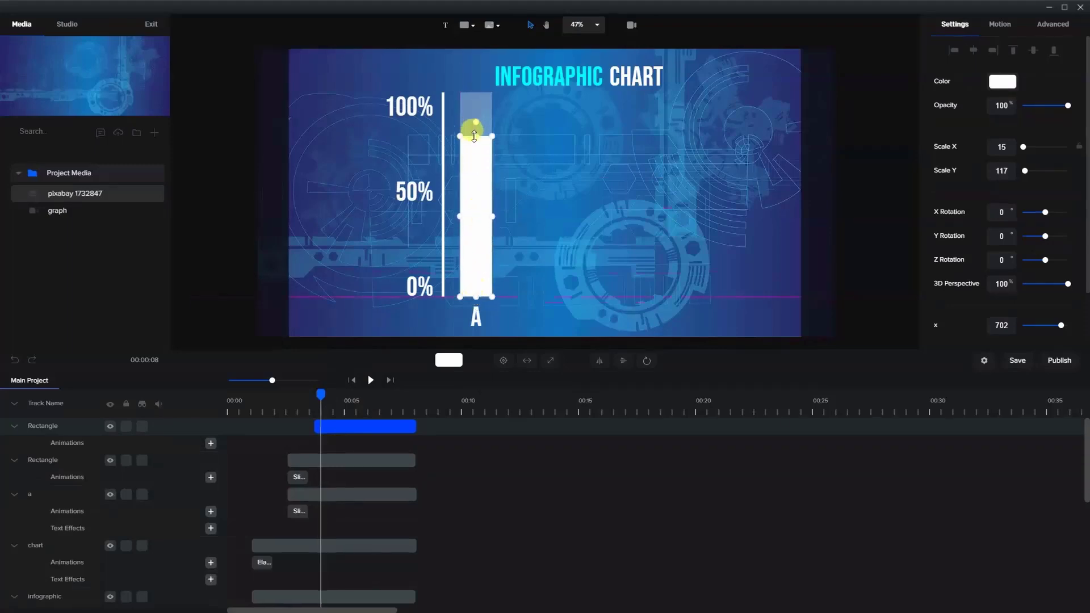
pyautogui.click(566, 353)
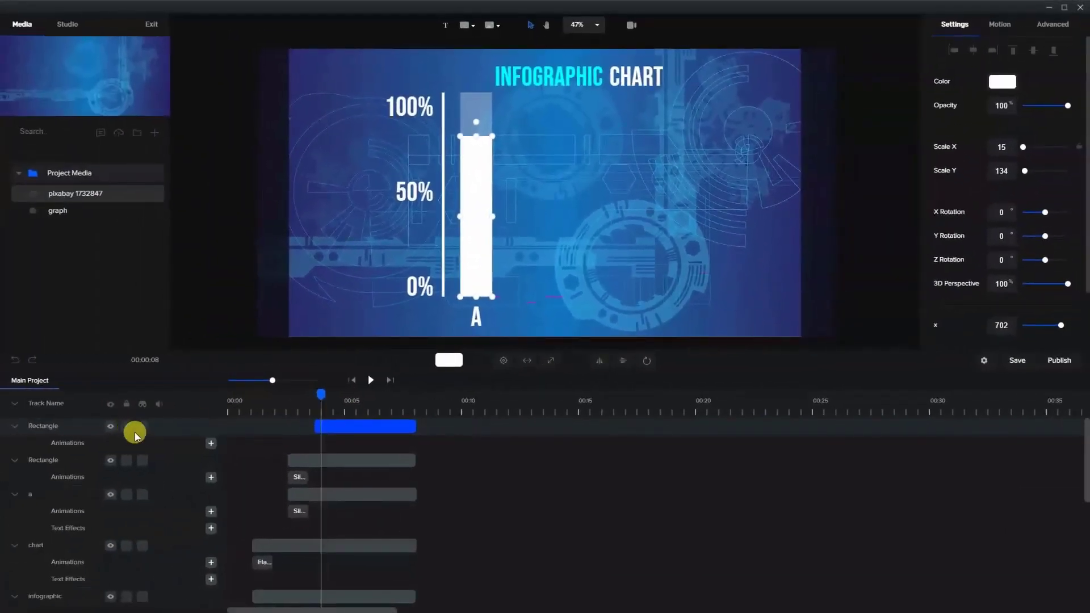
# - Add an animation with the Scale property enabled to the resized opaque bar
pyautogui.click(210, 444)
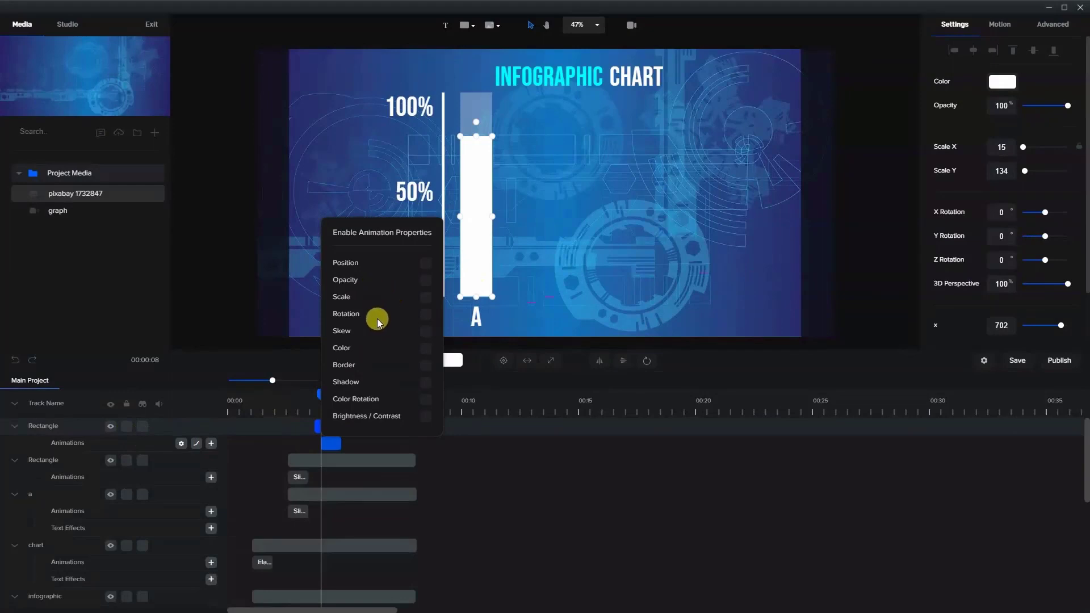
pyautogui.click(425, 298)
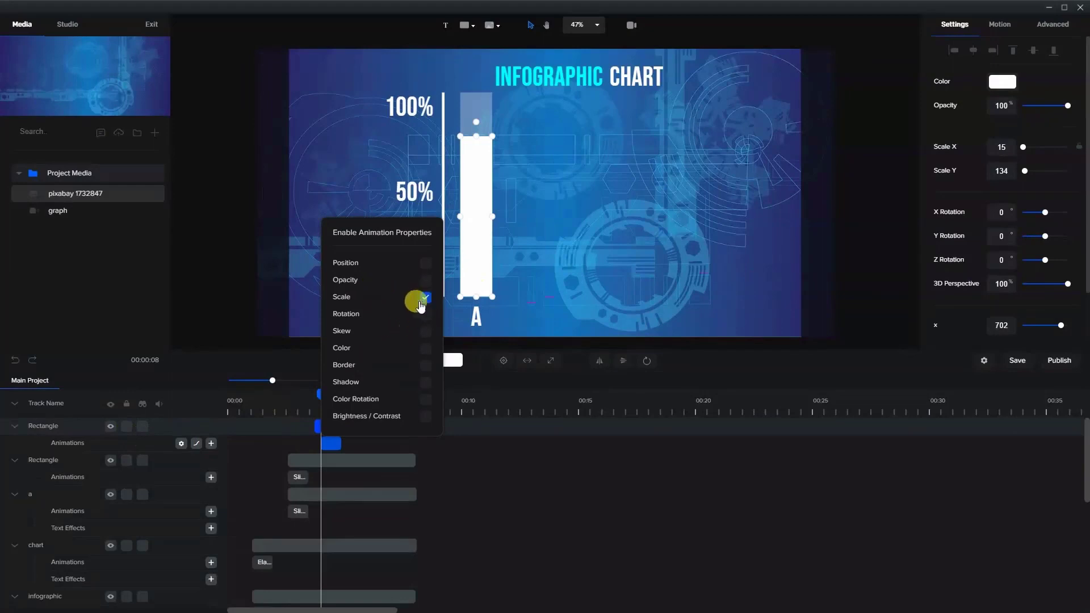
pyautogui.click(334, 446)
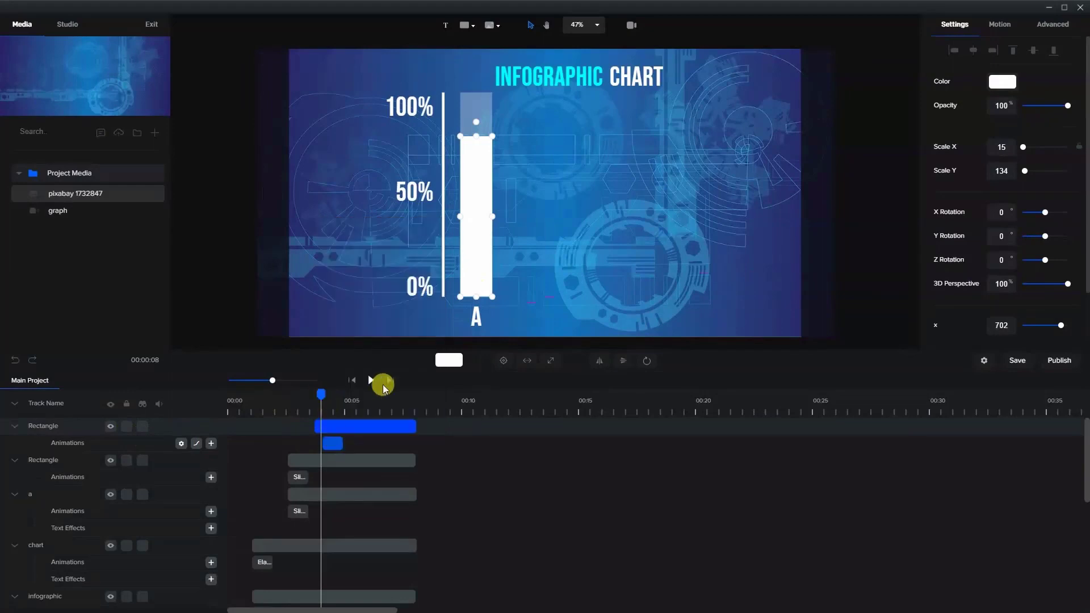
# - Set the starting Scale Y of the opaque bar to 0 and align its scale animation with the start of the clip
pyautogui.doubleClick(993, 175)
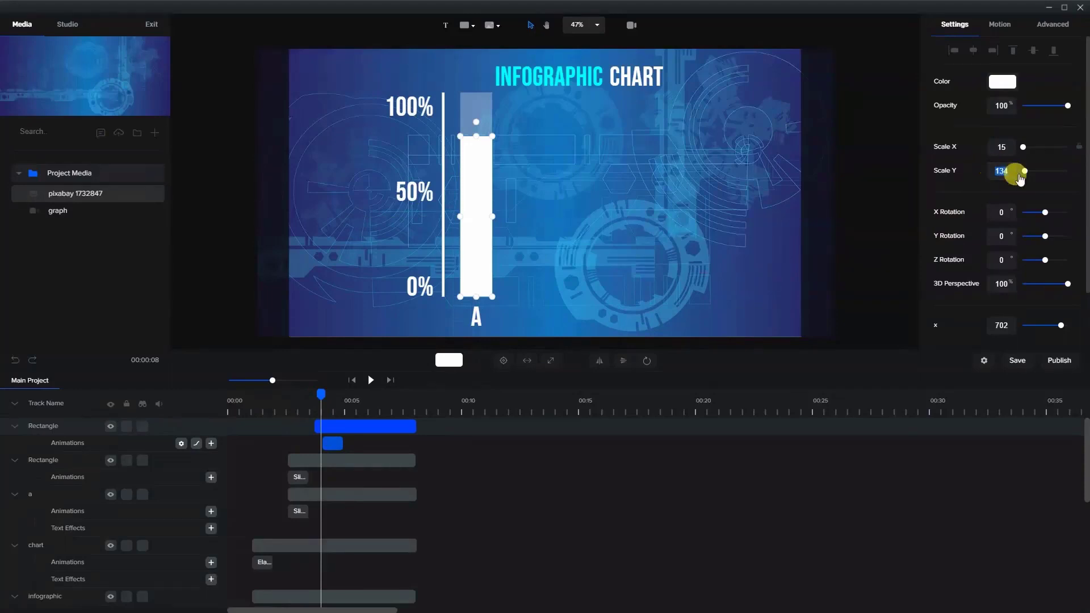
pyautogui.write('0')
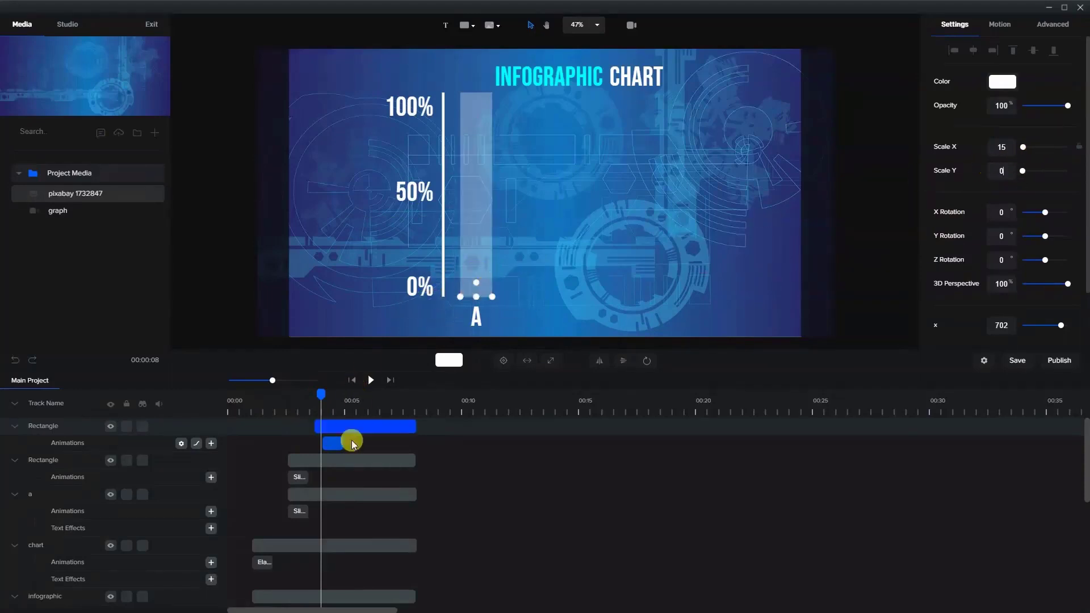
pyautogui.moveTo(327, 452); pyautogui.dragTo(325, 452)
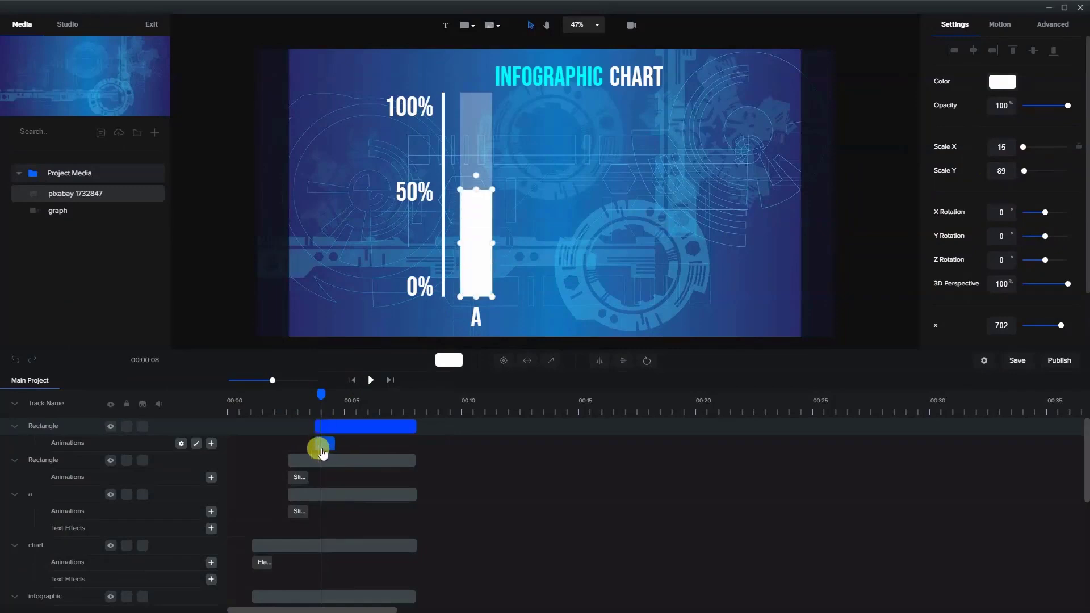
pyautogui.moveTo(316, 396); pyautogui.dragTo(344, 413)
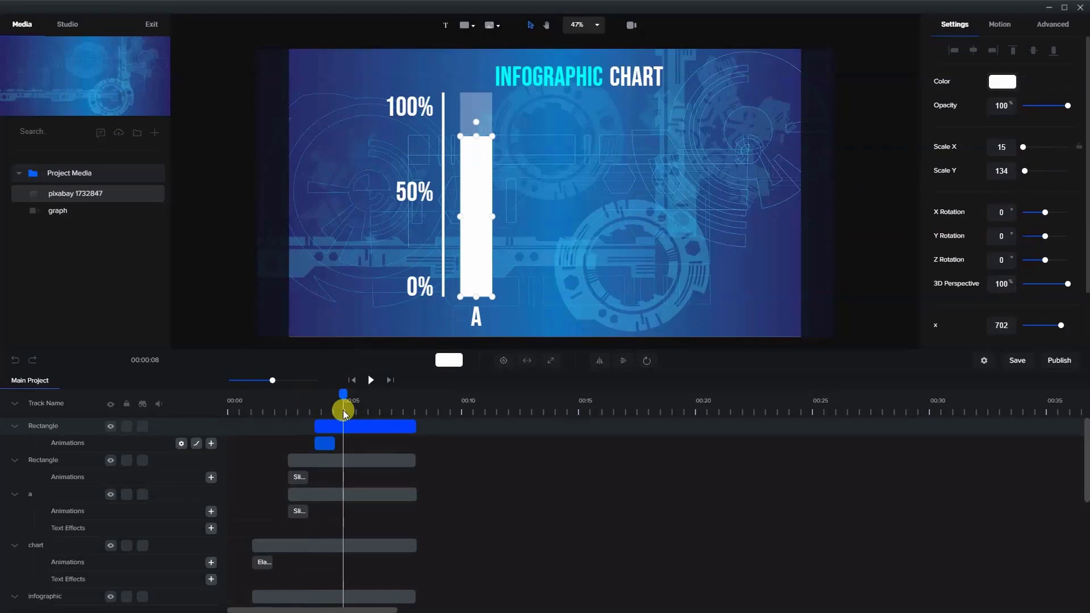
pyautogui.click(340, 429)
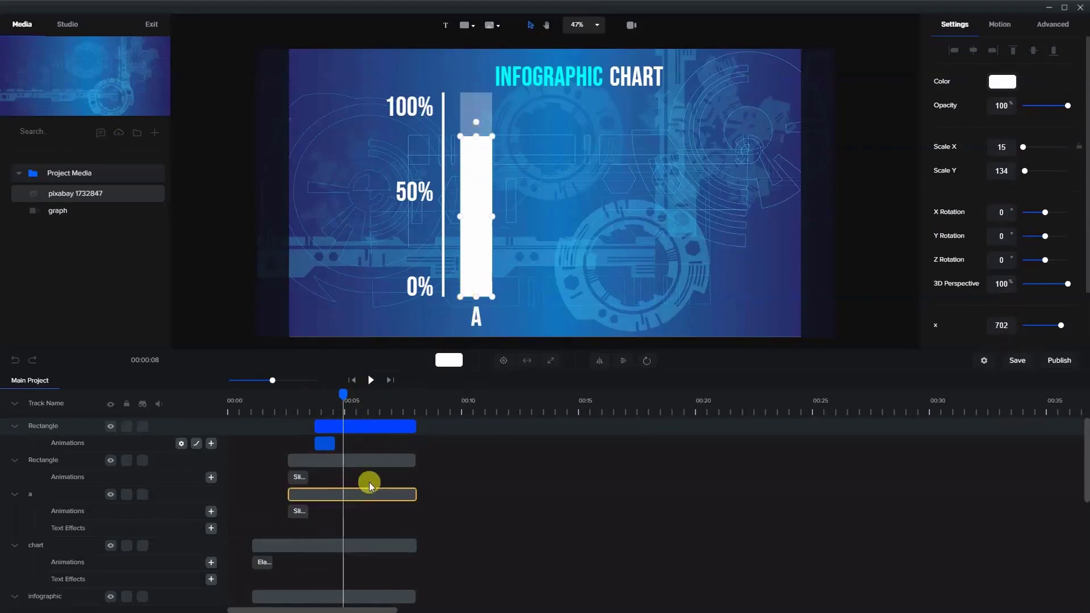
# - Duplicate the two bar clips together with the "A" label's clip, and rename the upper label track to "b"
pyautogui.click(14, 405)
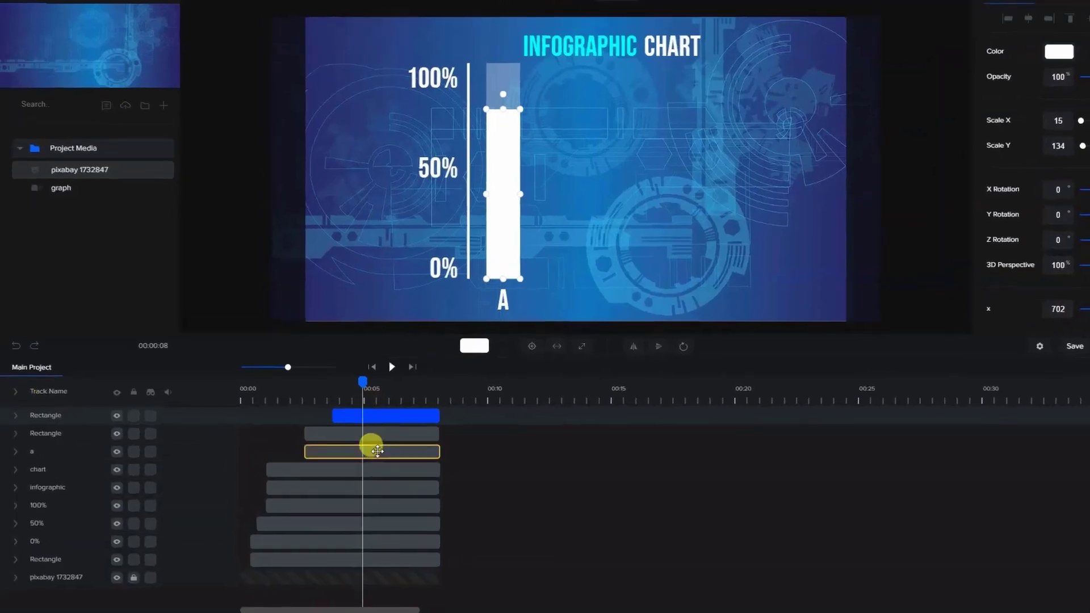
pyautogui.click(361, 458)
pyautogui.keyDown('shift'); pyautogui.click(352, 442); pyautogui.keyUp('shift')
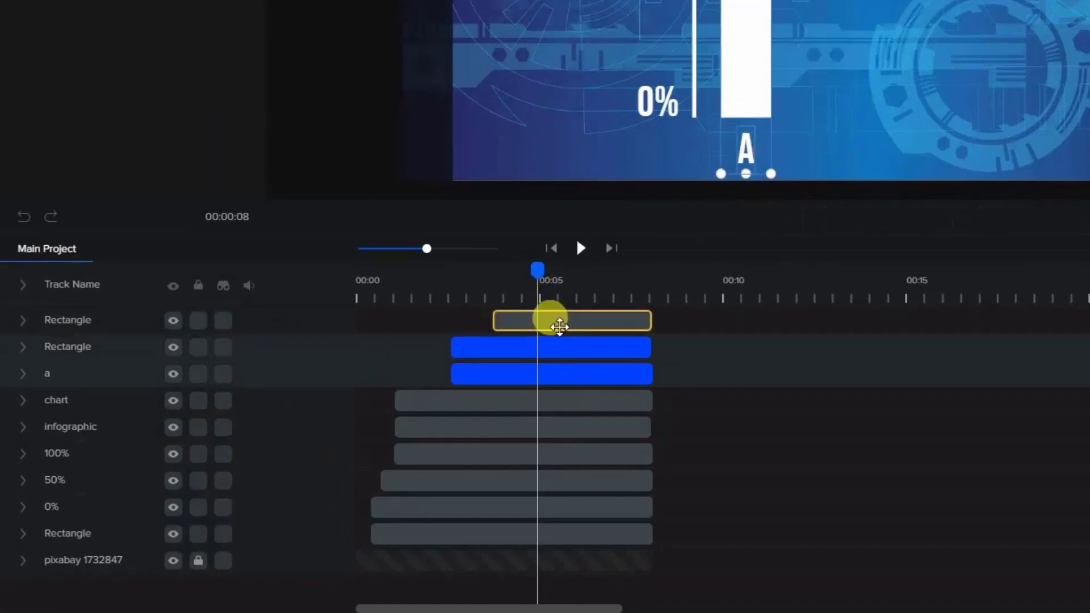
pyautogui.keyDown('shift'); pyautogui.click(560, 327); pyautogui.keyUp('shift')
pyautogui.rightClick(559, 326)
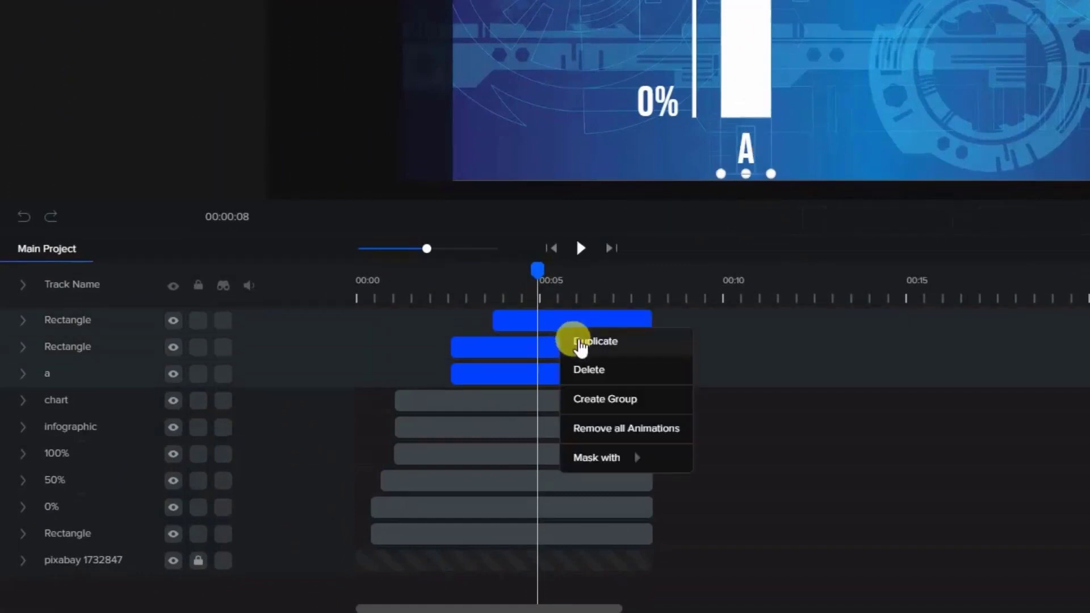
pyautogui.click(568, 339)
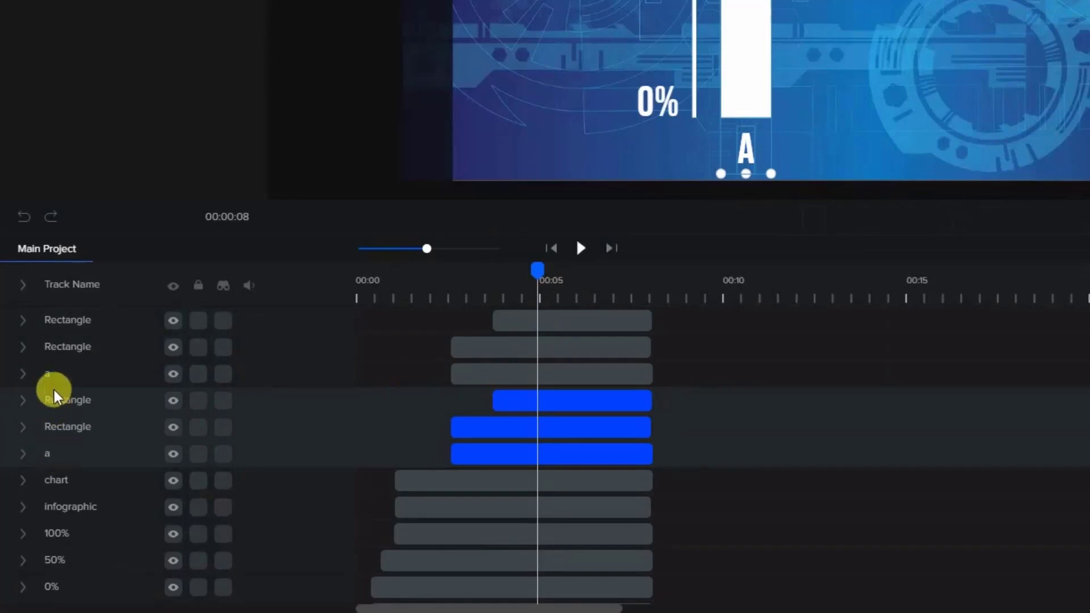
pyautogui.doubleClick(47, 372)
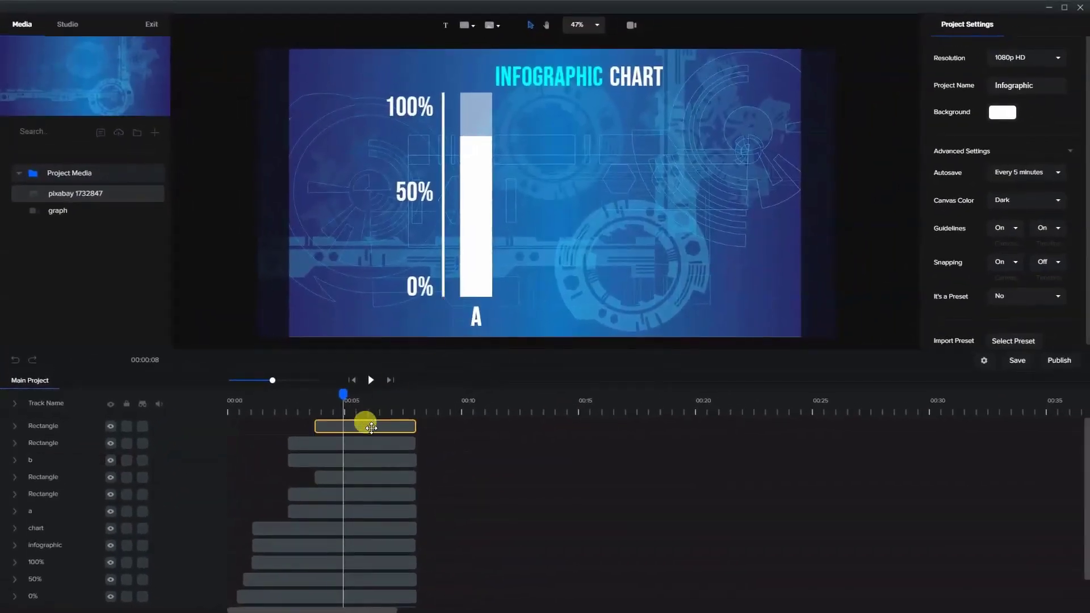
# - Move the duplicated bars and label horizontally to the right of the "A" bar, leaving a small gap between them
pyautogui.click(367, 426)
pyautogui.keyDown('shift'); pyautogui.click(366, 443); pyautogui.keyUp('shift')
pyautogui.keyDown('shift'); pyautogui.click(375, 459); pyautogui.keyUp('shift')
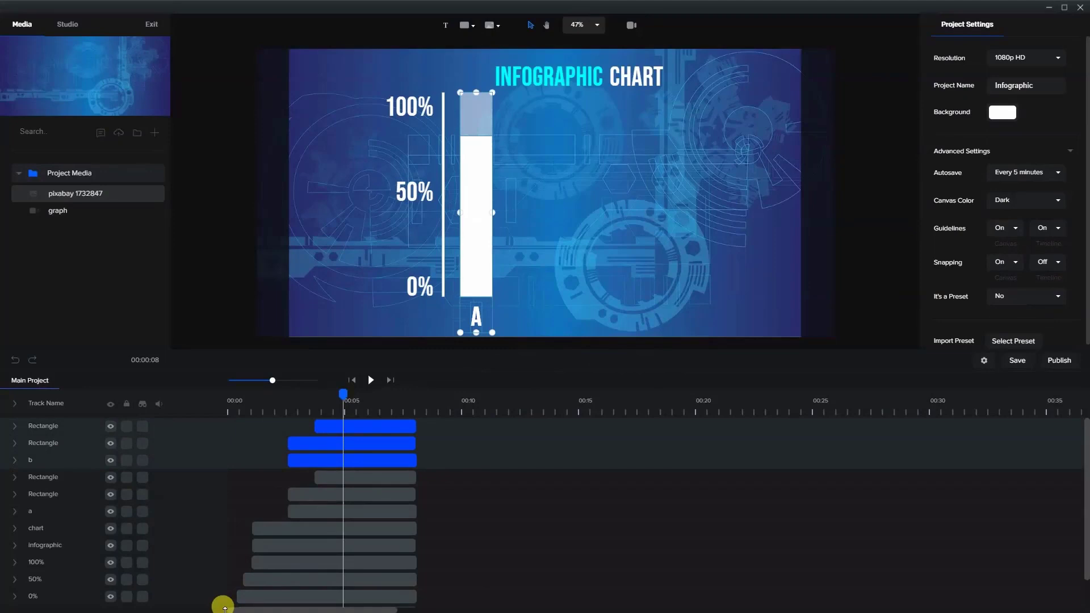
pyautogui.press('Right')
pyautogui.press('Right')
pyautogui.press('Right')
pyautogui.press('Right')
pyautogui.press('Right')
pyautogui.press('Right')
pyautogui.press('Right')
pyautogui.press('Right')
pyautogui.press('Right')
pyautogui.press('Right')
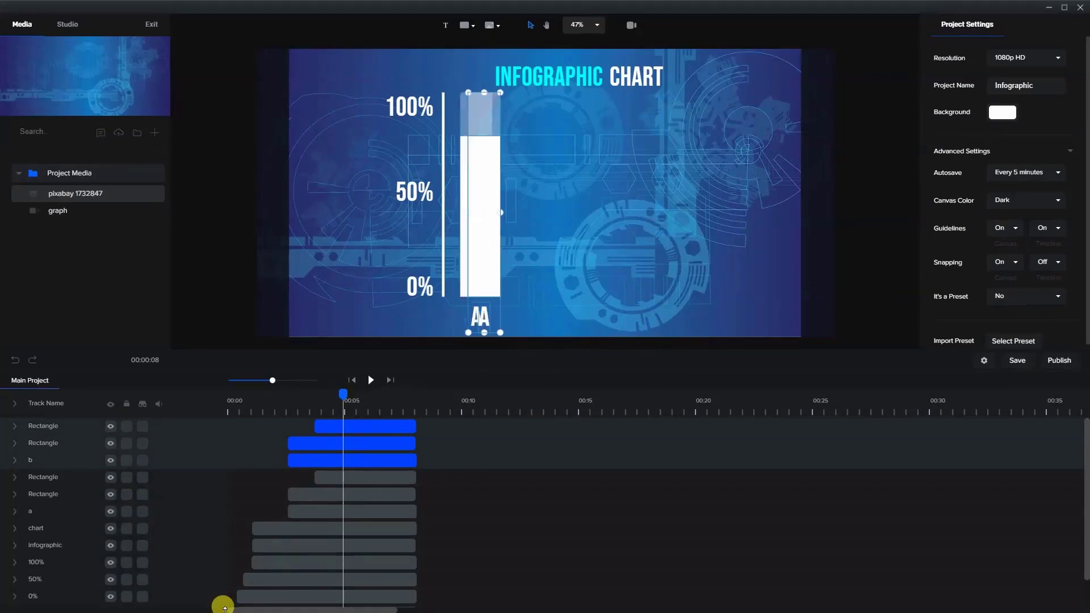
pyautogui.press('Right')
pyautogui.press('Right')
pyautogui.press('Right')
pyautogui.press('Right')
pyautogui.press('Right')
pyautogui.press('Right')
pyautogui.press('Right')
pyautogui.press('Right')
pyautogui.press('Right')
pyautogui.press('Right')
pyautogui.press('Right')
pyautogui.press('Right')
pyautogui.press('Right')
pyautogui.press('Right')
pyautogui.press('Right')
pyautogui.press('Right')
pyautogui.press('Right')
pyautogui.press('Right')
pyautogui.press('Right')
pyautogui.press('Right')
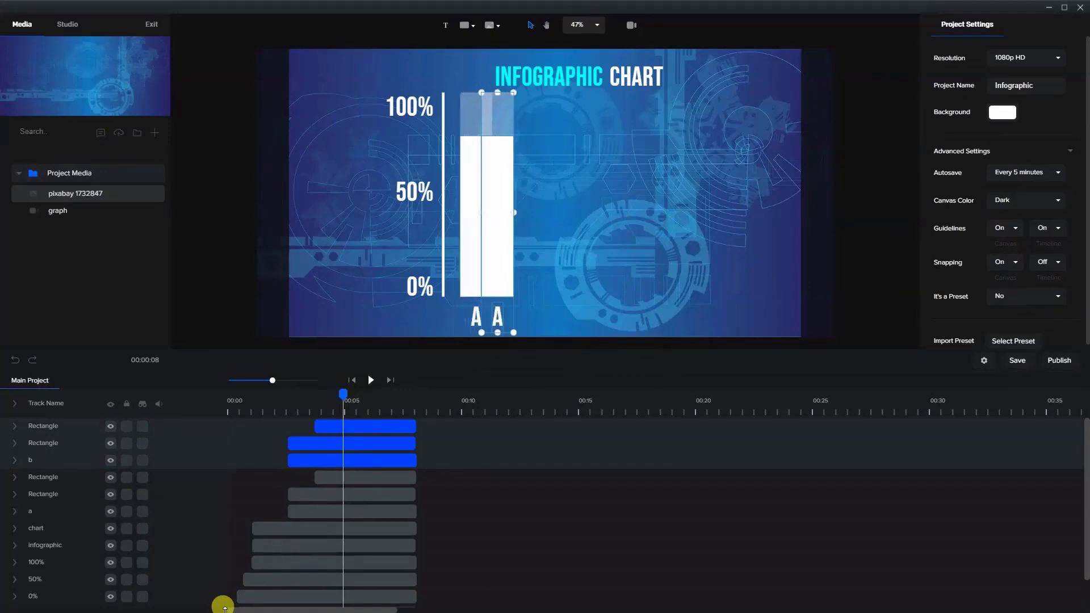
pyautogui.press('Right')
pyautogui.press('Right')
pyautogui.press('Right')
pyautogui.press('Right')
pyautogui.press('Right')
pyautogui.press('Right')
pyautogui.press('Right')
pyautogui.press('Right')
pyautogui.press('Right')
pyautogui.press('Right')
pyautogui.press('Right')
pyautogui.press('Right')
pyautogui.press('Right')
pyautogui.press('Right')
pyautogui.press('Right')
pyautogui.press('Right')
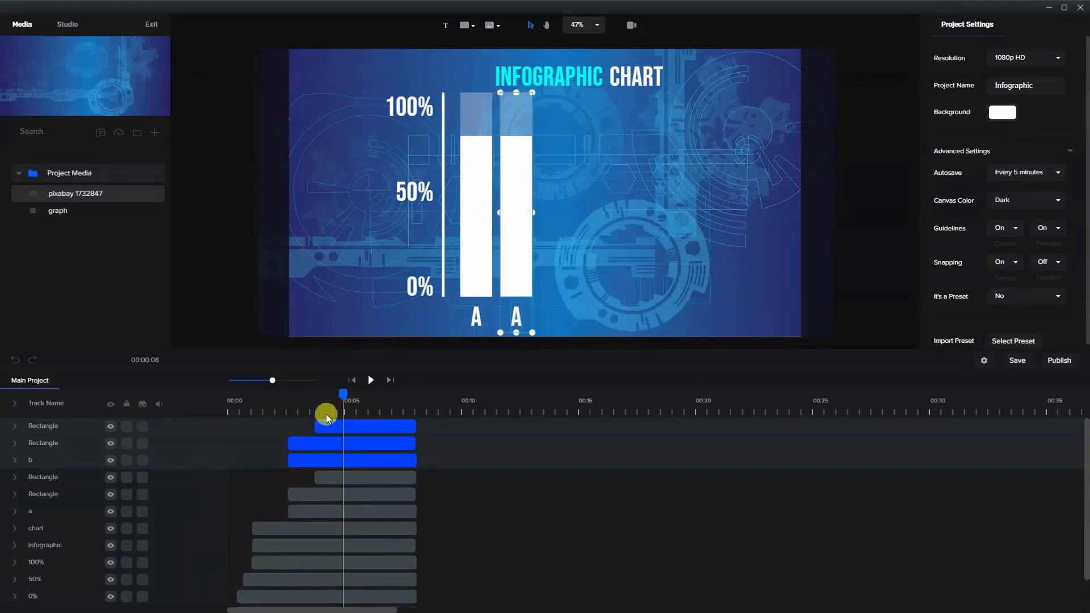
pyautogui.press('Right')
pyautogui.press('Right')
pyautogui.press('Right')
pyautogui.press('Right')
pyautogui.press('Right')
pyautogui.press('Right')
pyautogui.press('Right')
pyautogui.press('Right')
pyautogui.press('Right')
pyautogui.press('Right')
pyautogui.press('Right')
pyautogui.press('Right')
pyautogui.press('Right')
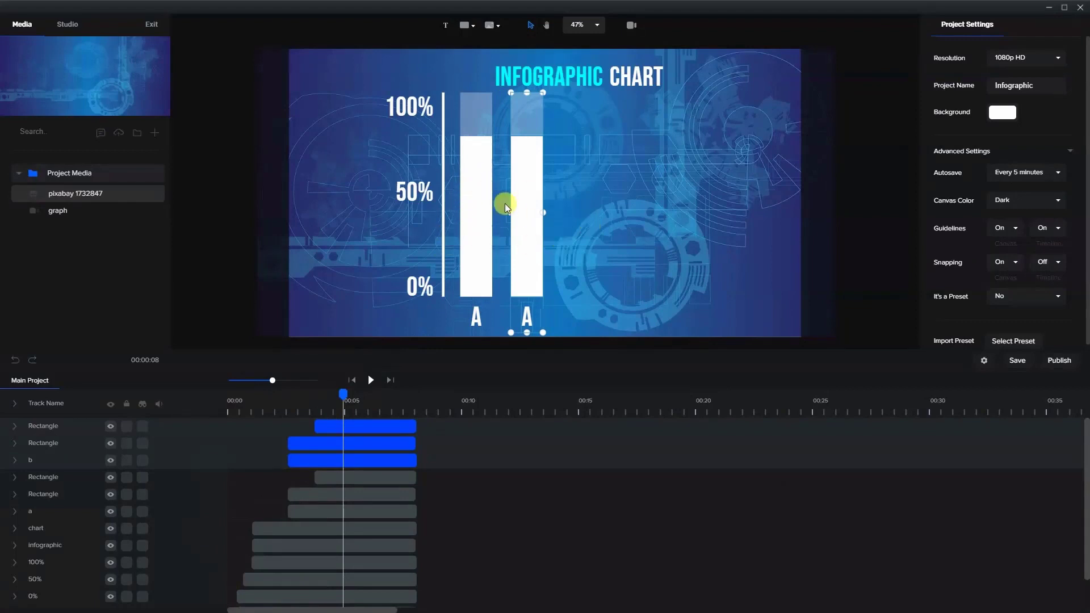
# - Change the text of the label under the second bar to "B"
pyautogui.click(582, 265)
pyautogui.click(528, 317)
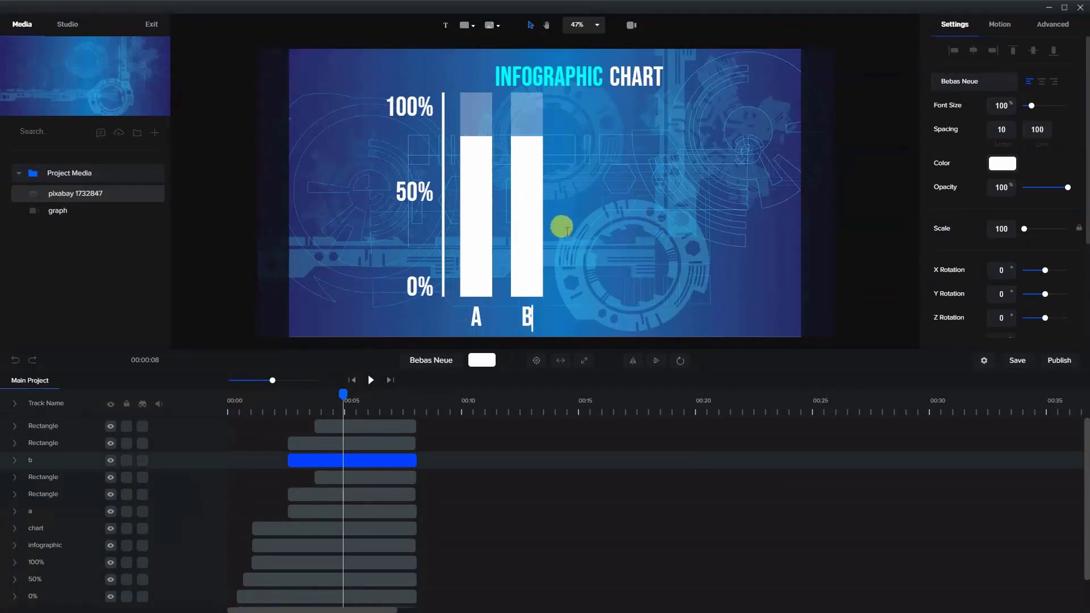
# - Shorten the opaque "B" bar from its upper end to a Scale Y of about 60, keeping its base at 0%
pyautogui.click(567, 194)
pyautogui.click(538, 170)
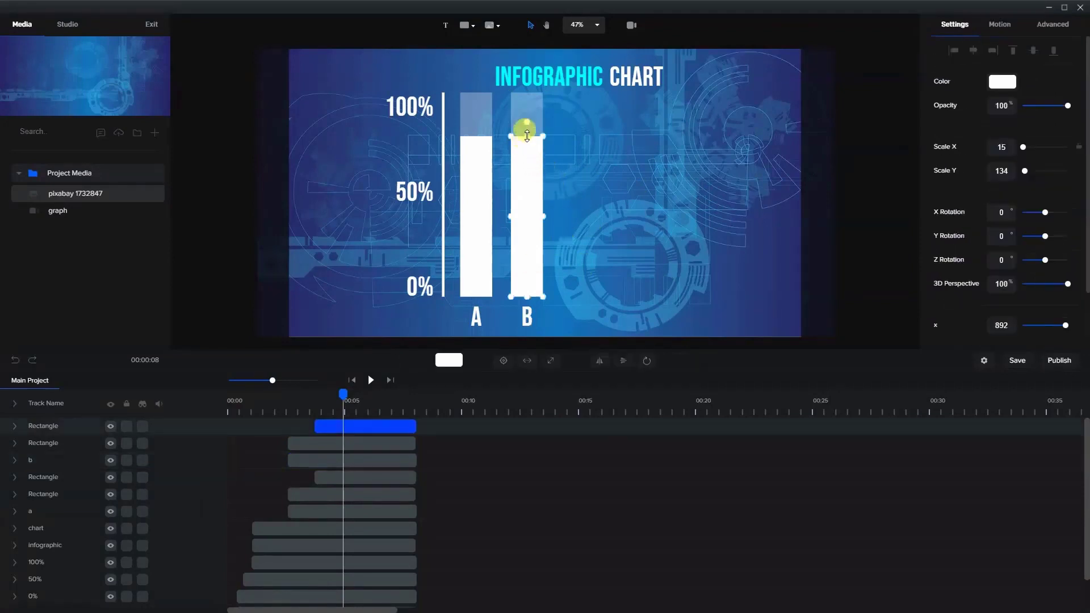
pyautogui.moveTo(526, 136); pyautogui.dragTo(527, 228)
pyautogui.click(559, 226)
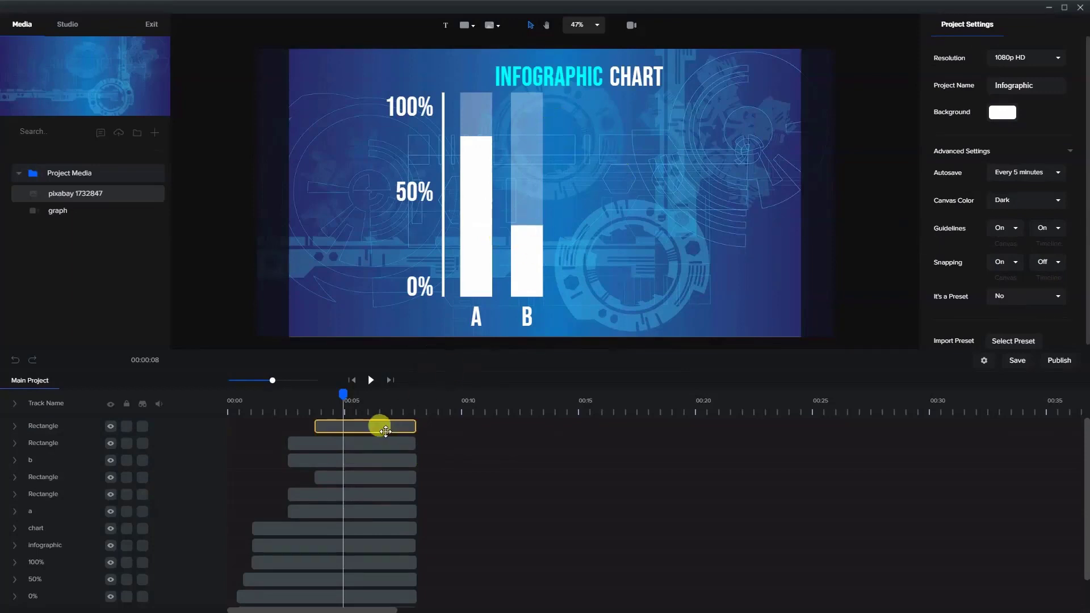
# - Duplicate the two "B" bar clips together with the "B" label's clip
pyautogui.click(360, 458)
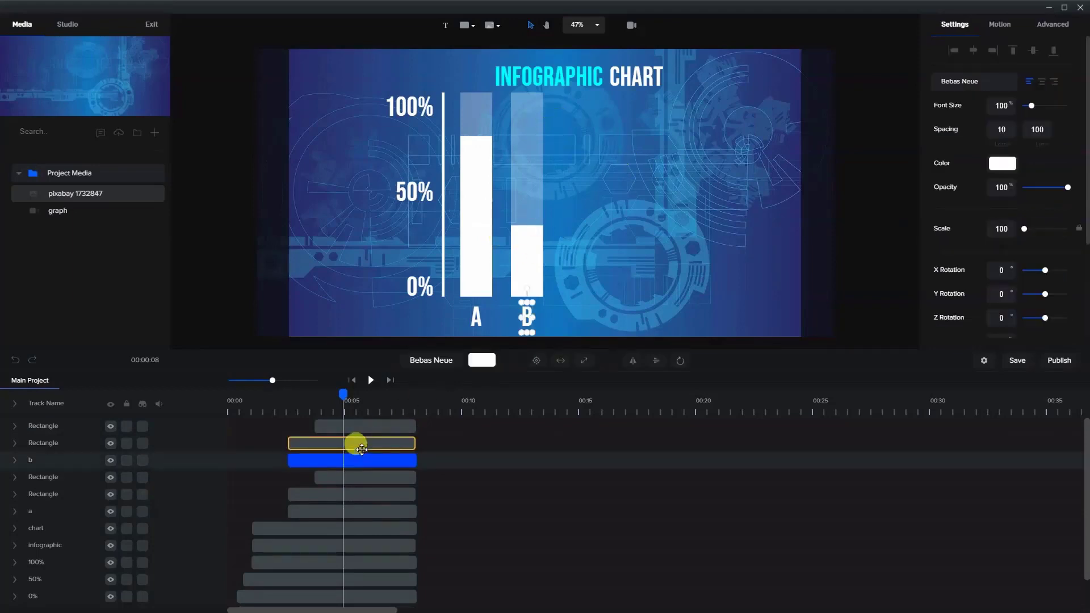
pyautogui.keyDown('shift'); pyautogui.click(356, 444); pyautogui.keyUp('shift')
pyautogui.keyDown('shift'); pyautogui.click(365, 430); pyautogui.keyUp('shift')
pyautogui.rightClick(365, 430)
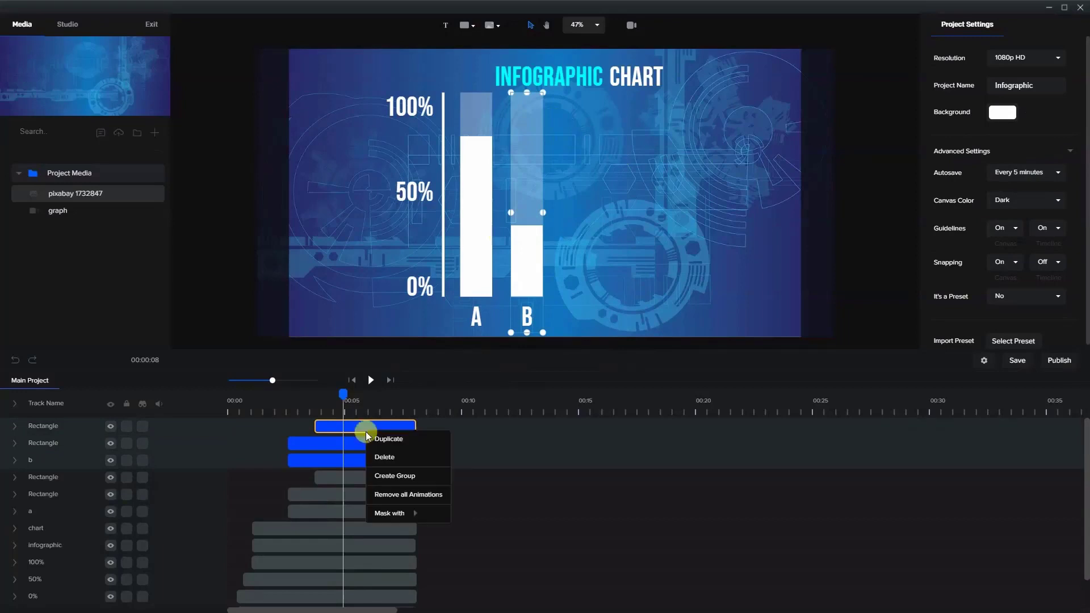
pyautogui.click(371, 439)
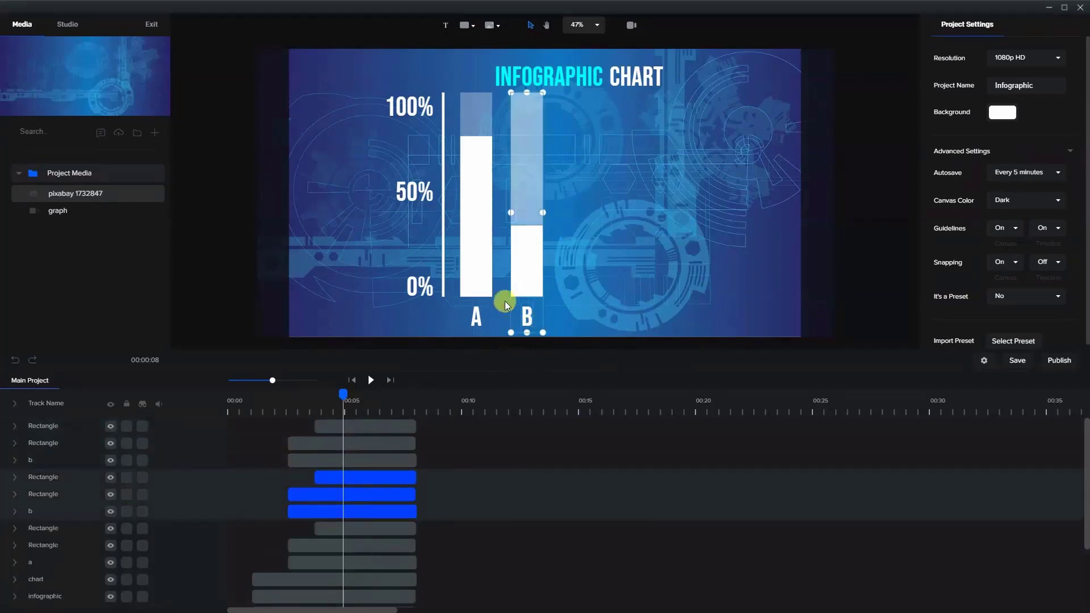
# - Move the upper copies of the two bars and the label horizontally to the right of the "B" bar, leaving a small gap
pyautogui.click(381, 453)
pyautogui.click(372, 426)
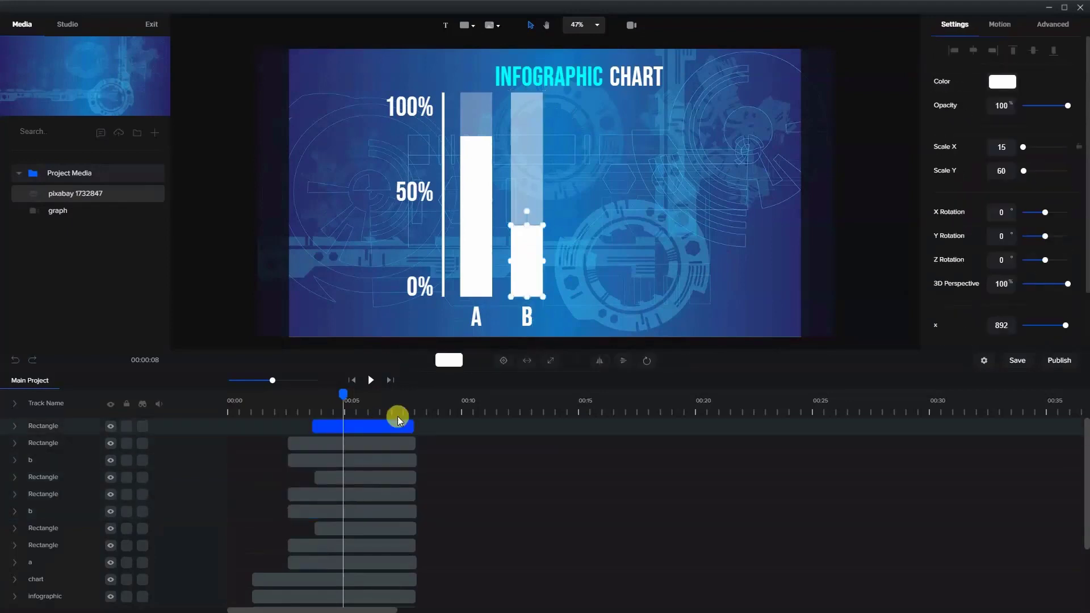
pyautogui.keyDown('shift'); pyautogui.click(356, 444); pyautogui.keyUp('shift')
pyautogui.keyDown('shift'); pyautogui.click(364, 457); pyautogui.keyUp('shift')
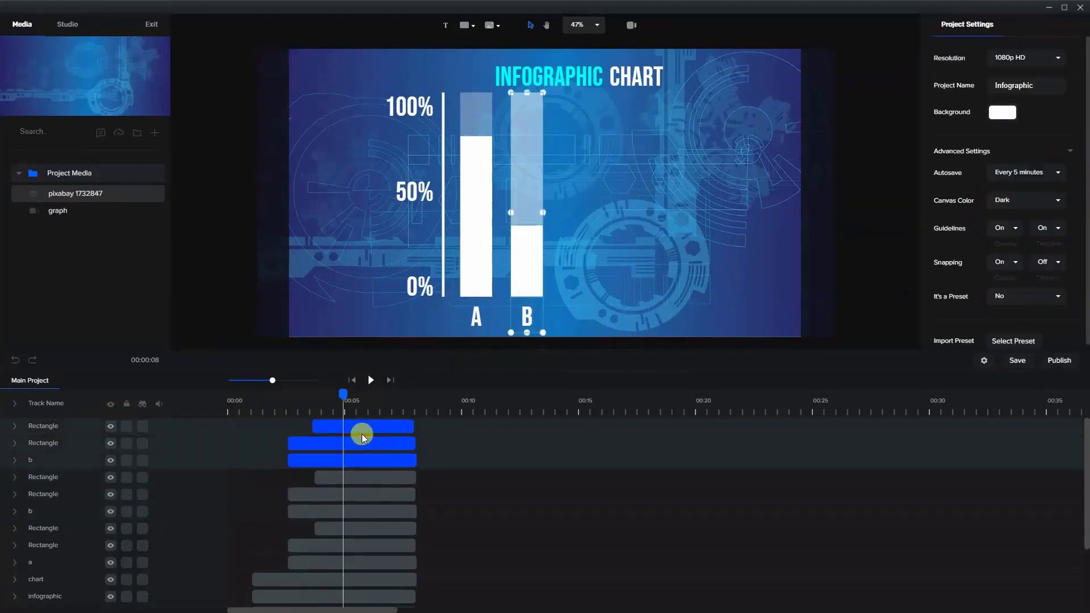
pyautogui.press('Right')
pyautogui.press('Right')
pyautogui.press('Right')
pyautogui.press('Right')
pyautogui.press('Right')
pyautogui.press('Right')
pyautogui.press('Right')
pyautogui.press('Right')
pyautogui.press('Right')
pyautogui.press('Right')
pyautogui.press('Right')
pyautogui.press('Right')
pyautogui.press('Right')
pyautogui.press('Right')
pyautogui.press('Right')
pyautogui.press('Right')
pyautogui.press('Right')
pyautogui.press('Right')
pyautogui.press('Right')
pyautogui.press('Right')
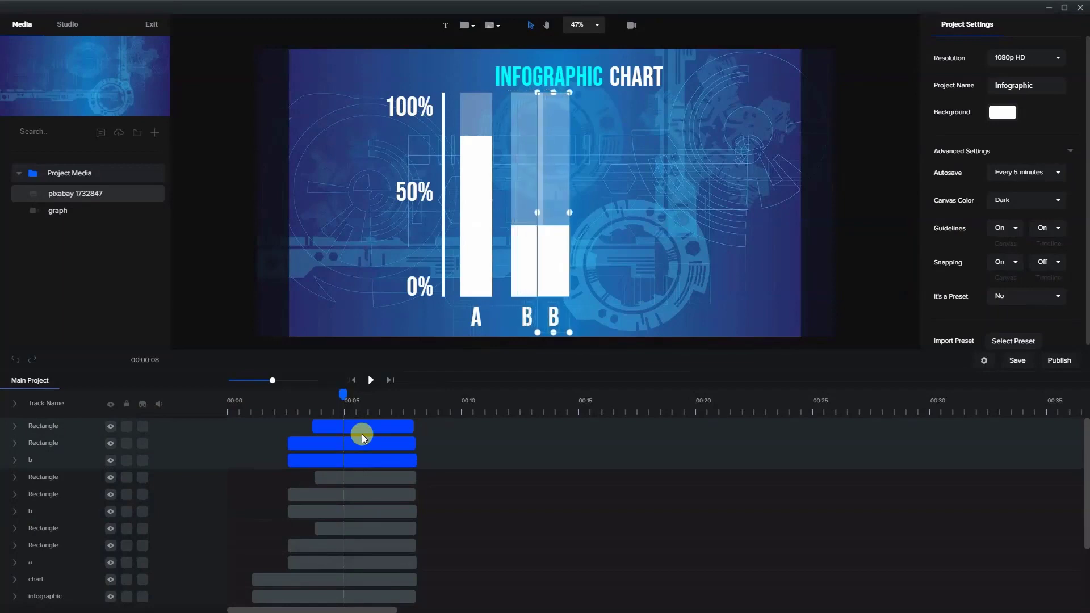
pyautogui.press('Right')
pyautogui.press('Right')
pyautogui.press('Right')
pyautogui.press('Right')
pyautogui.press('Right')
pyautogui.press('Right')
pyautogui.press('Right')
pyautogui.press('Right')
pyautogui.press('Right')
pyautogui.press('Right')
pyautogui.press('Right')
pyautogui.press('Right')
pyautogui.press('Right')
pyautogui.press('Right')
pyautogui.press('Right')
pyautogui.press('Right')
pyautogui.press('Right')
pyautogui.press('Right')
pyautogui.press('Right')
pyautogui.press('Right')
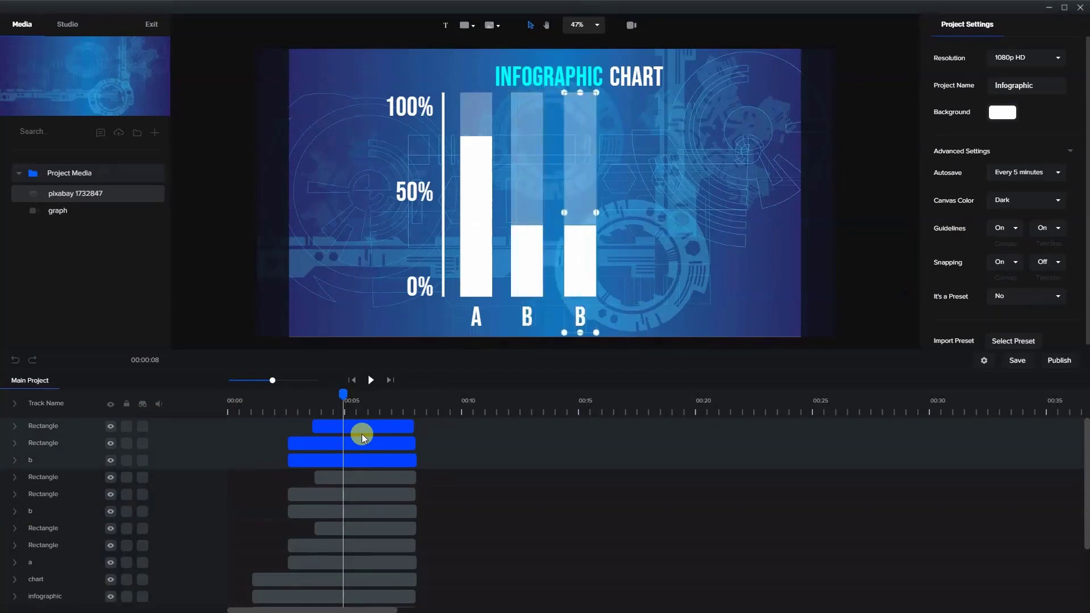
# - Rename the upper label track to "c" and change the text under the third bar to "C"
pyautogui.doubleClick(28, 462)
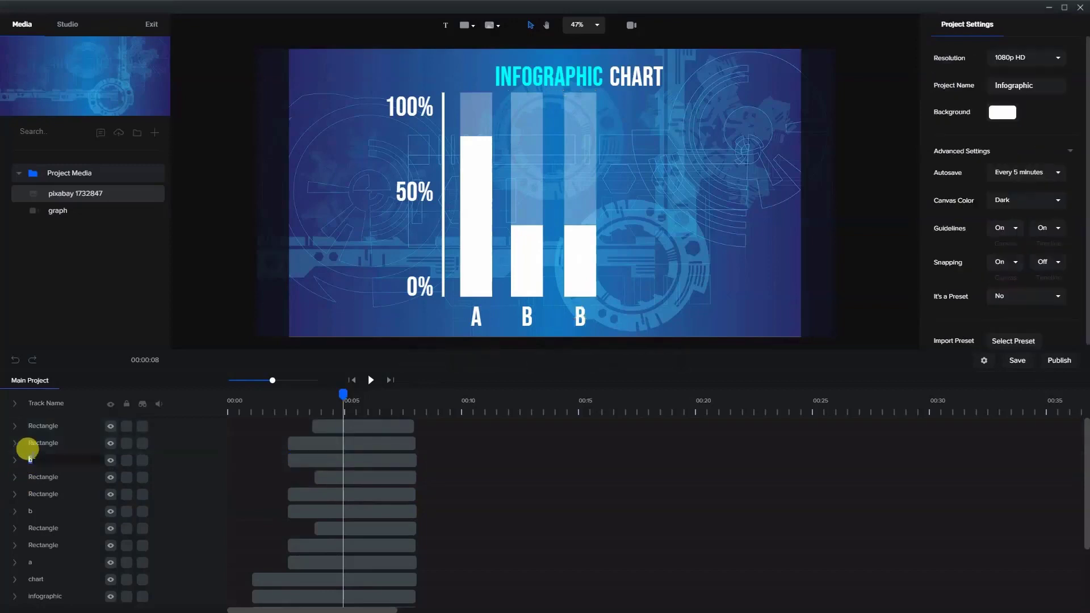
pyautogui.write('c')
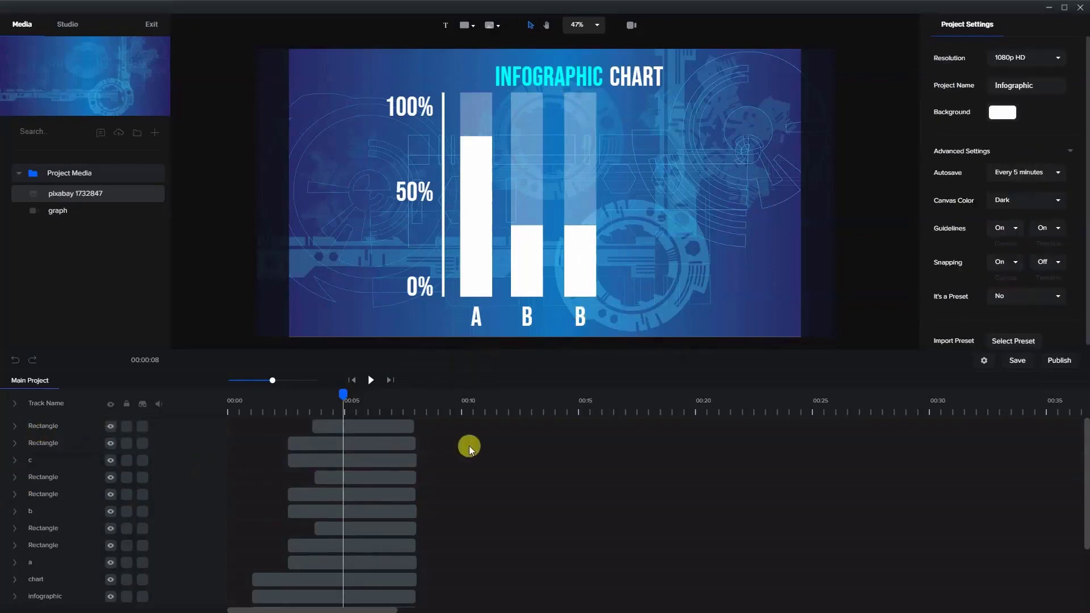
pyautogui.doubleClick(582, 323)
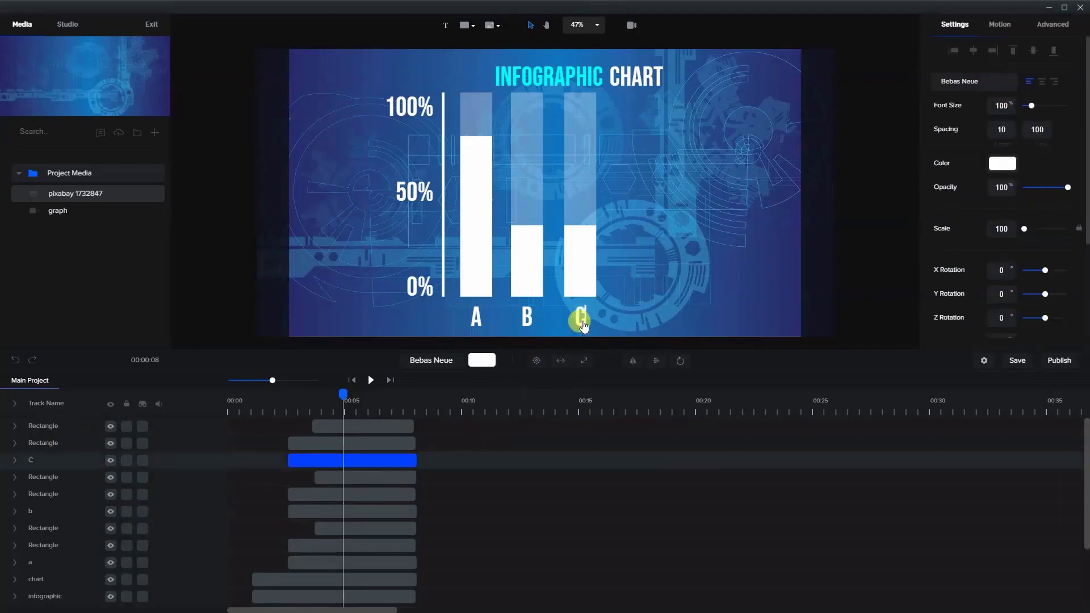
pyautogui.click(650, 227)
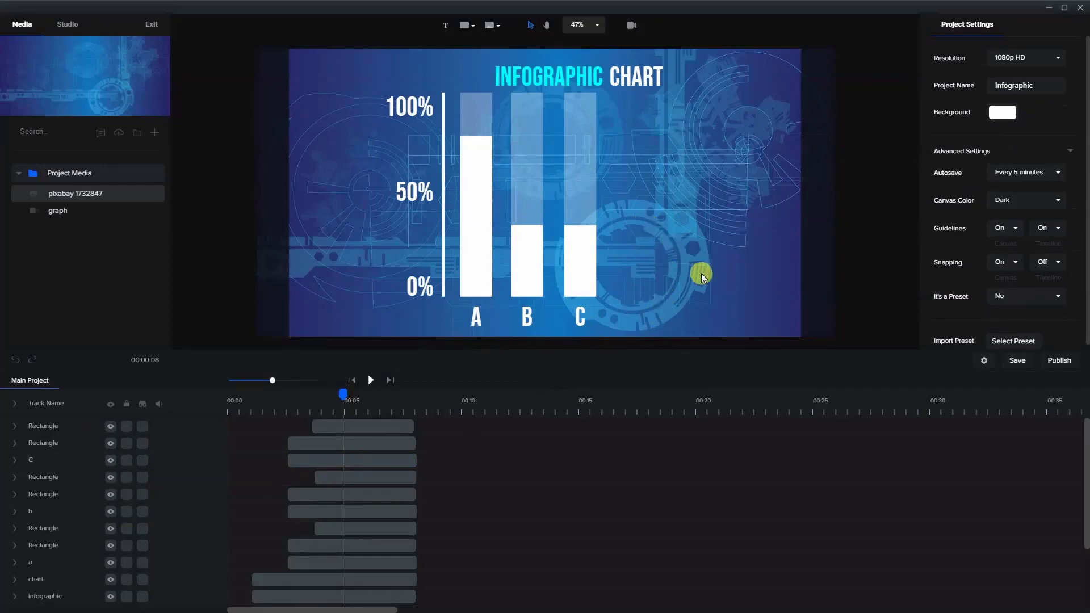
# - Recolour the "C" label with the cyan sampled from the word "INFOGRAPHIC" in the title
pyautogui.click(577, 319)
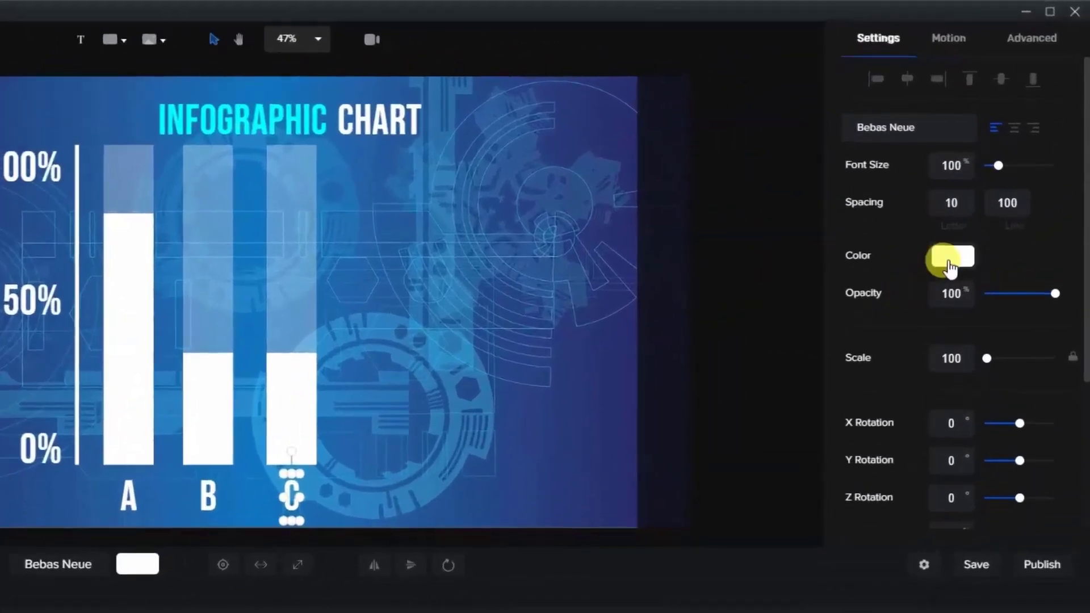
pyautogui.click(997, 163)
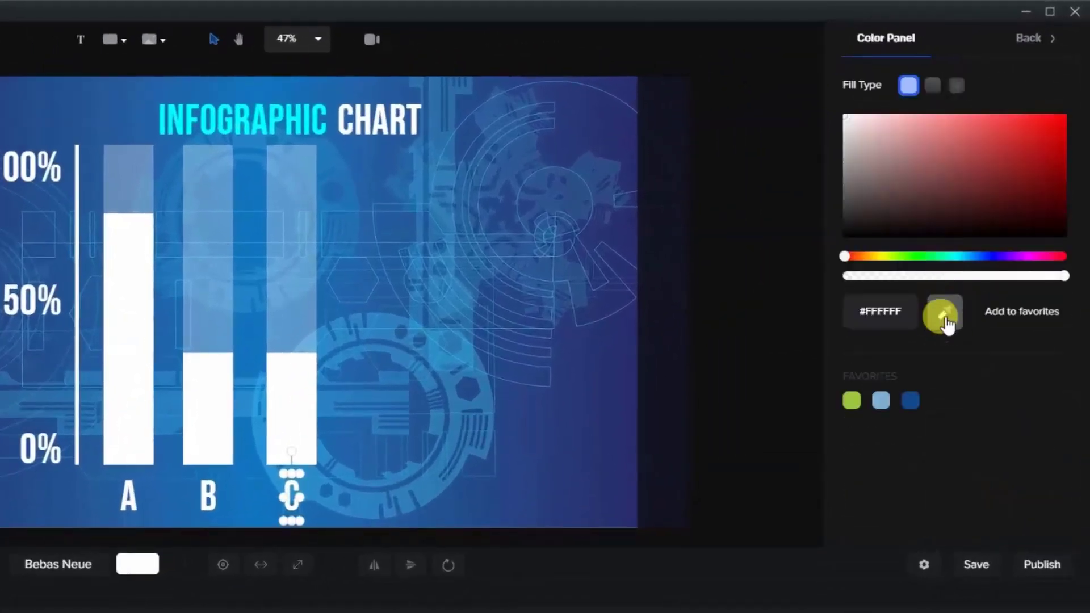
pyautogui.click(940, 314)
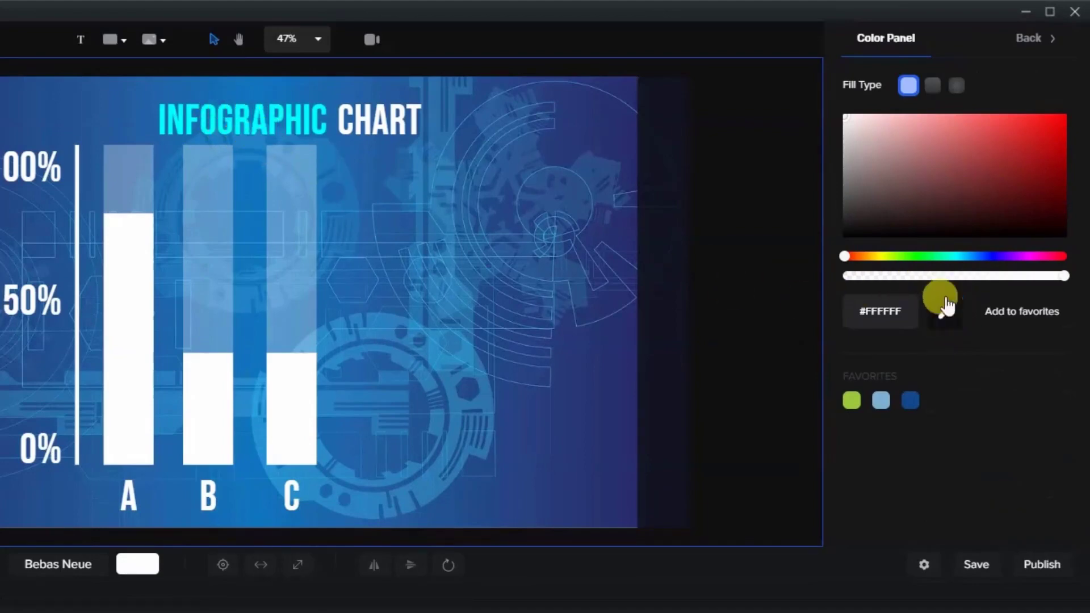
pyautogui.click(309, 136)
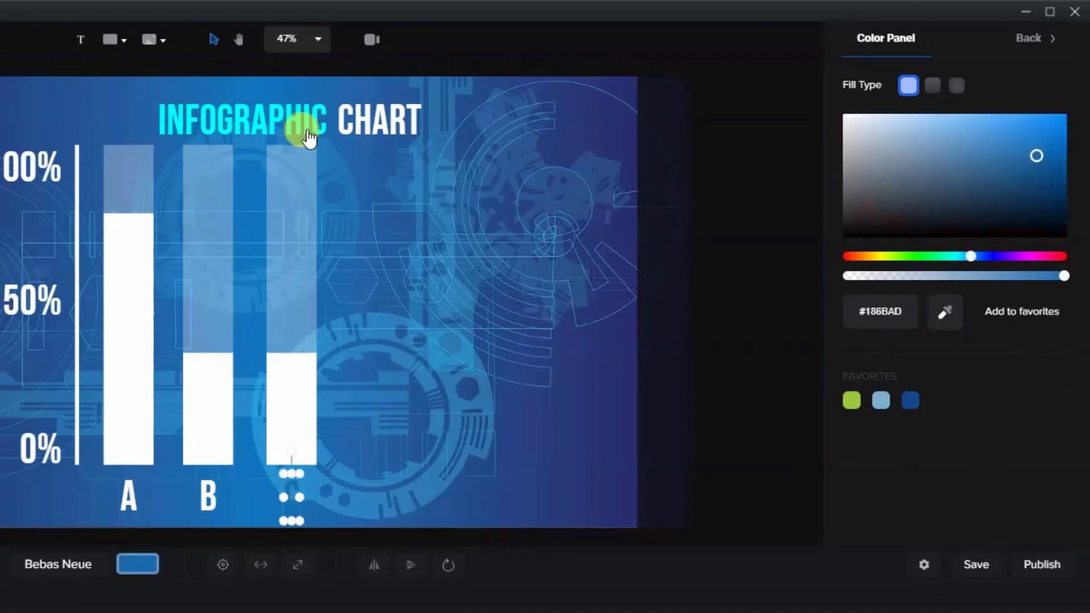
pyautogui.click(938, 322)
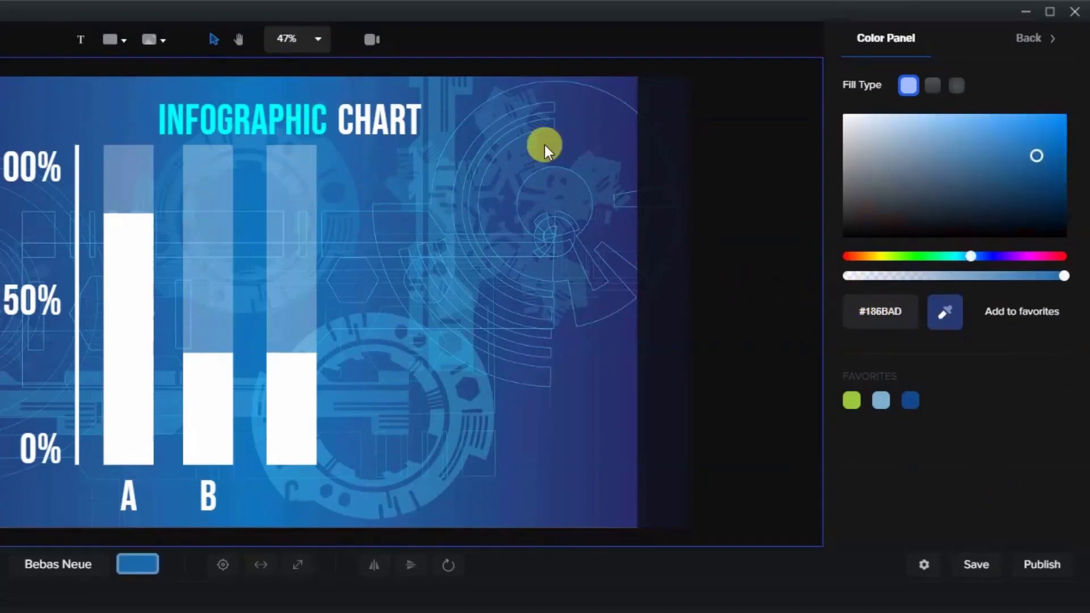
pyautogui.click(312, 134)
pyautogui.click(304, 408)
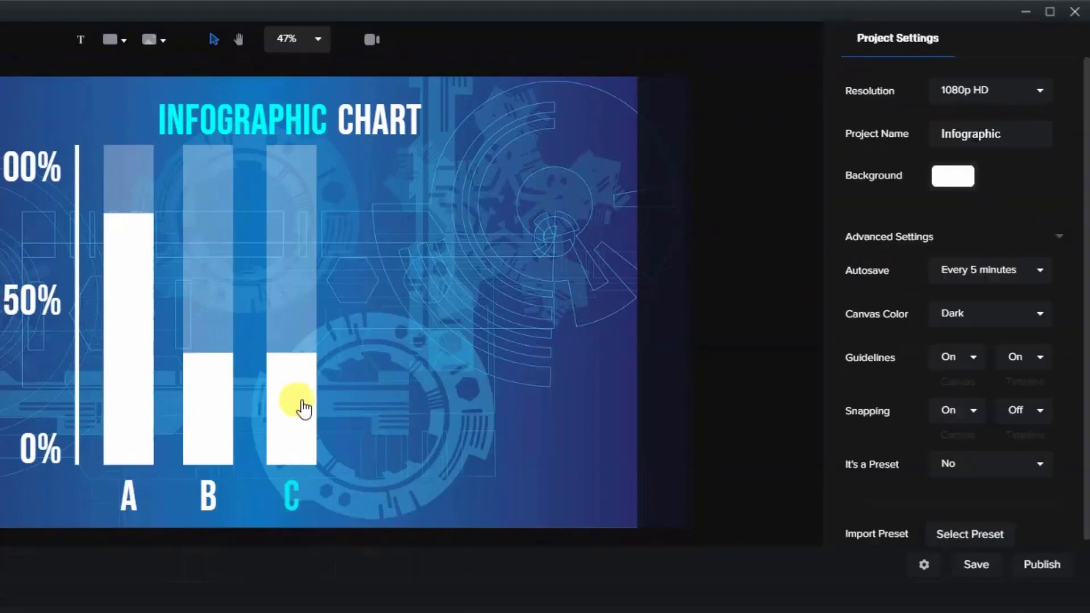
# - Recolour the opaque "C" bar with the cyan #04E9EE sampled from its label
pyautogui.click(304, 408)
pyautogui.click(938, 129)
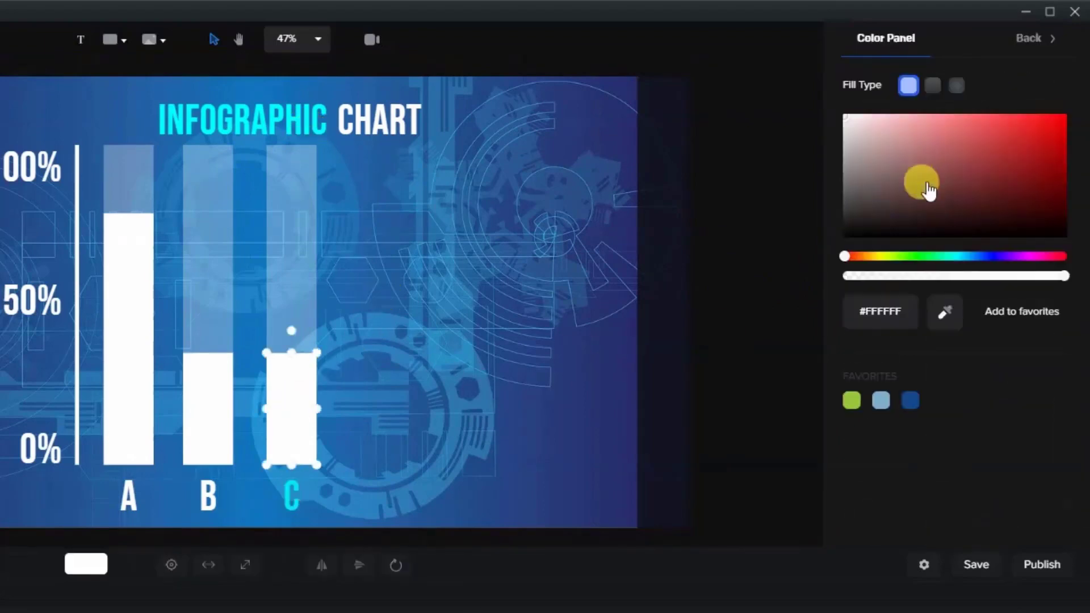
pyautogui.click(290, 500)
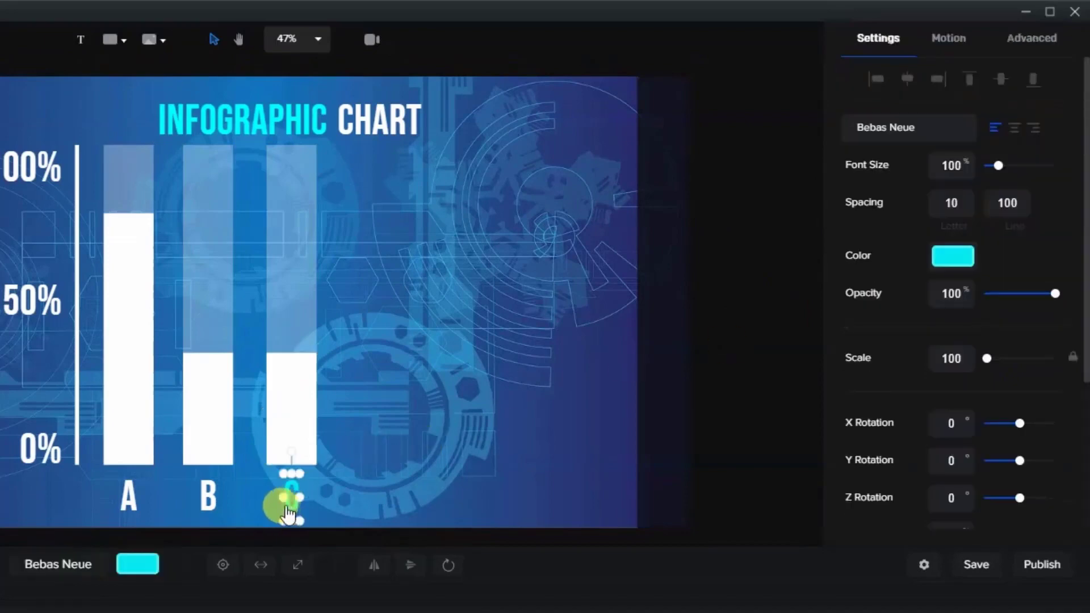
pyautogui.click(275, 419)
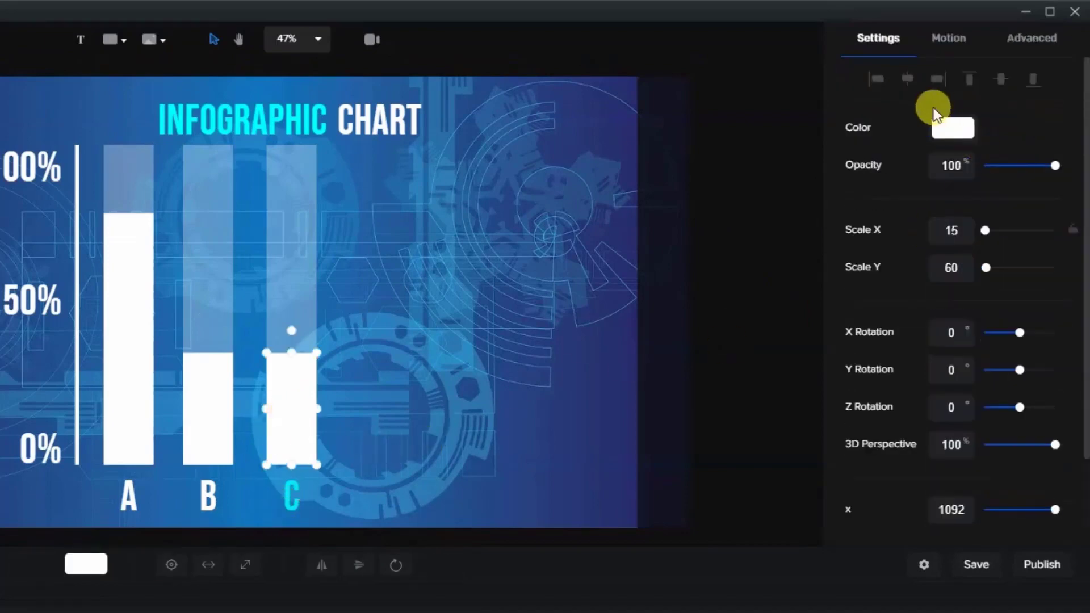
pyautogui.click(940, 136)
pyautogui.click(945, 311)
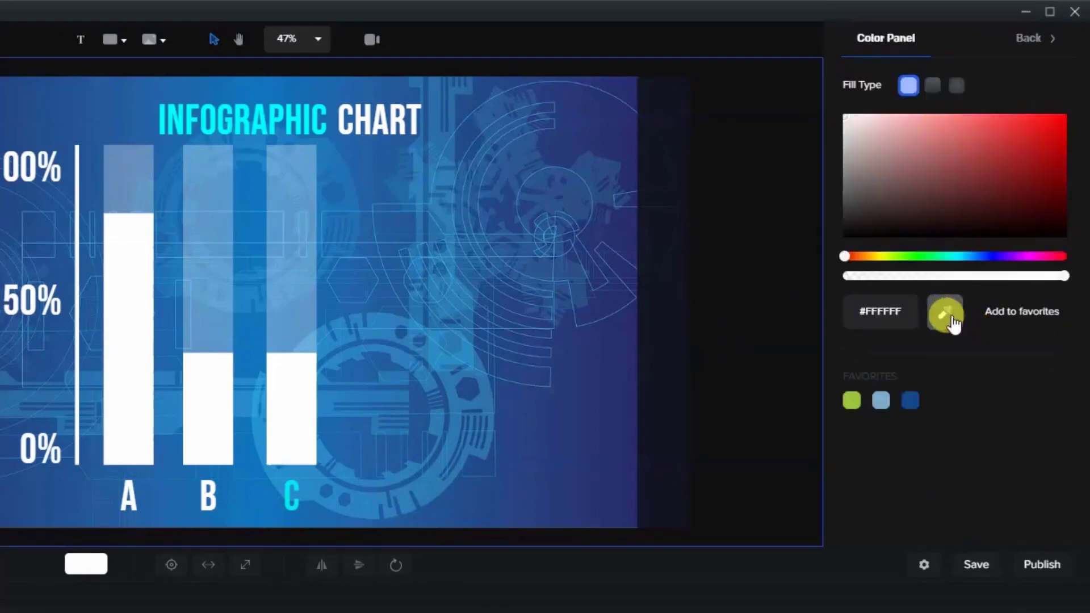
pyautogui.click(289, 508)
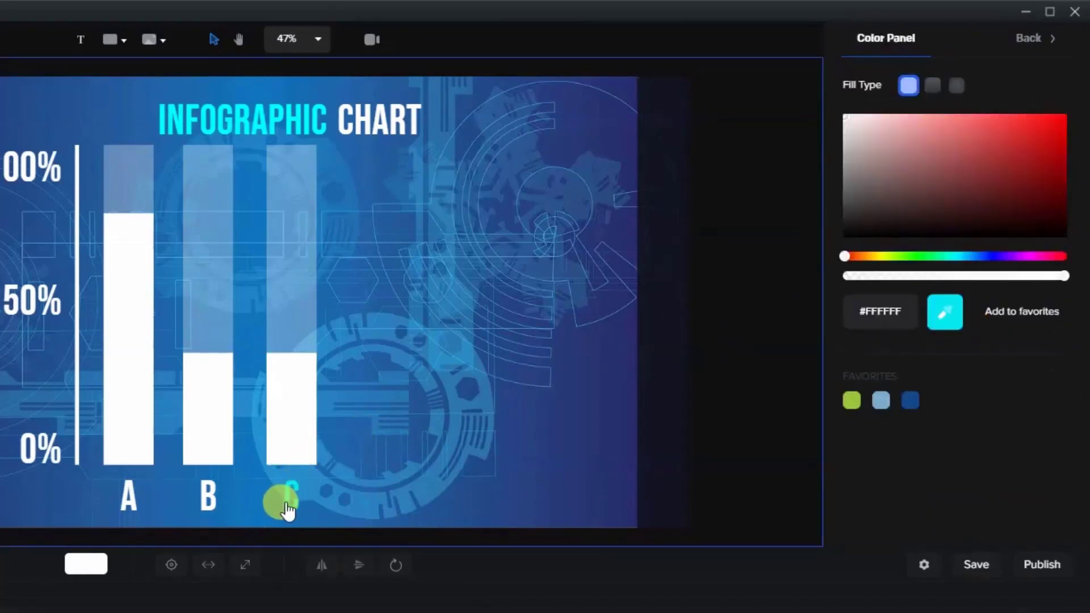
pyautogui.click(360, 397)
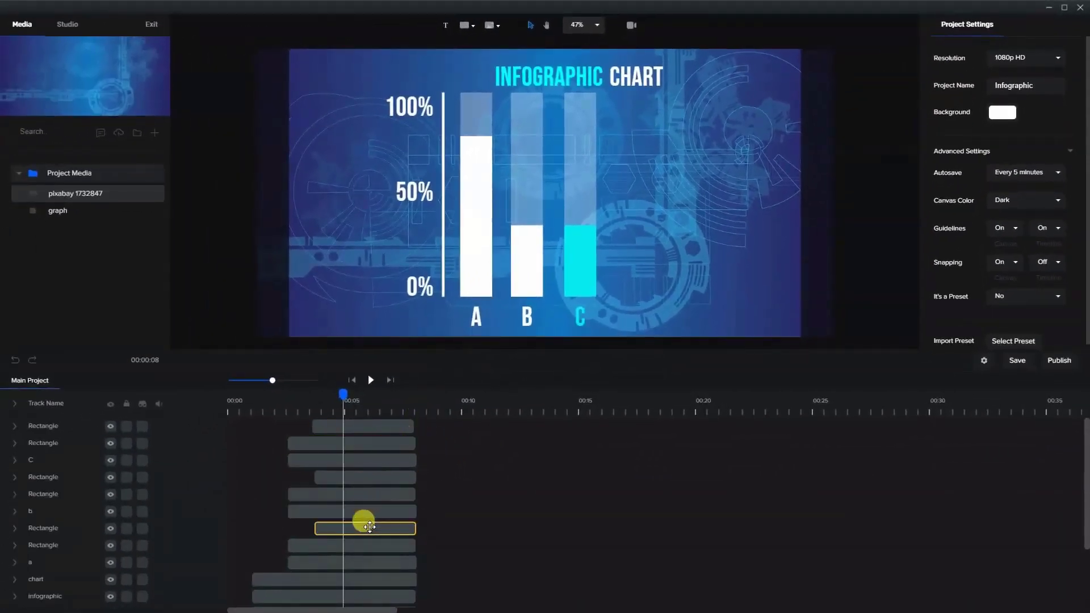
# - Duplicate the two "C" bar clips together with the label's clip, and rename the upper label track to "D"
pyautogui.click(364, 460)
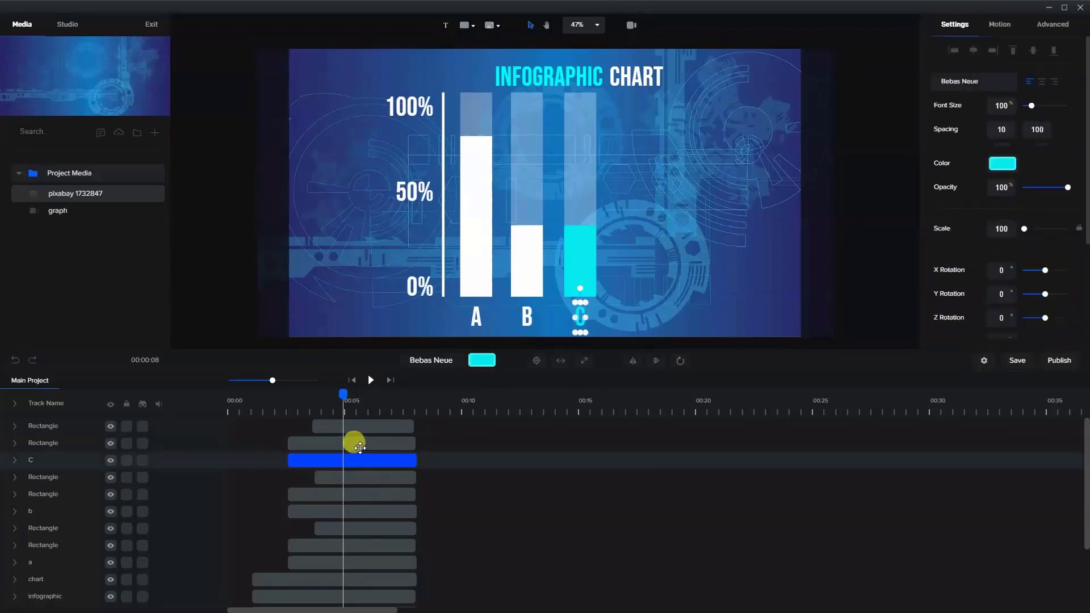
pyautogui.keyDown('ctrl'); pyautogui.click(357, 442); pyautogui.keyUp('ctrl')
pyautogui.keyDown('ctrl'); pyautogui.click(357, 426); pyautogui.keyUp('ctrl')
pyautogui.rightClick(364, 430)
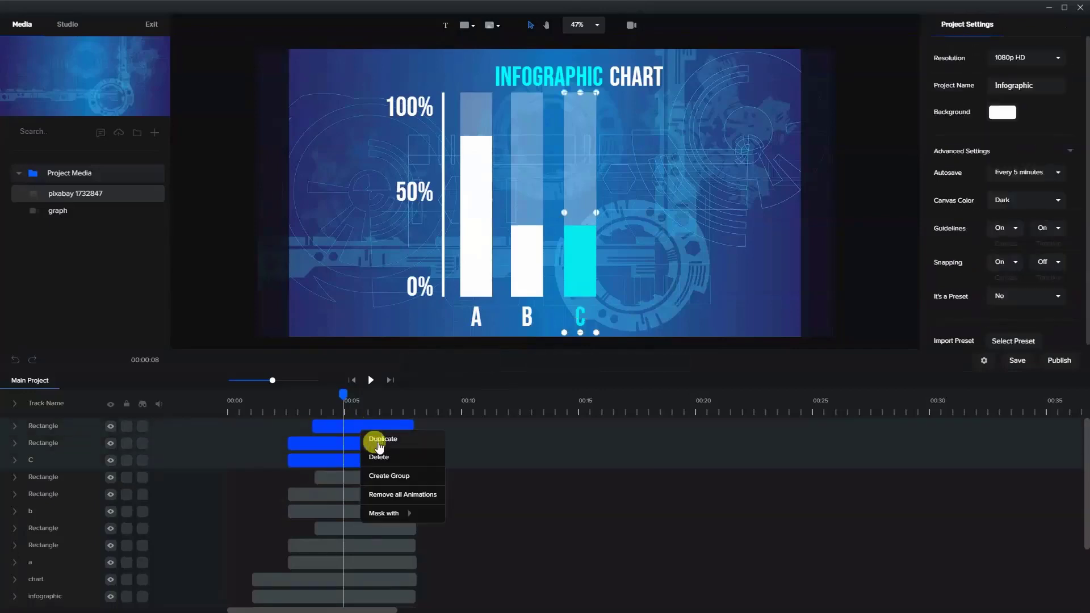
pyautogui.click(372, 439)
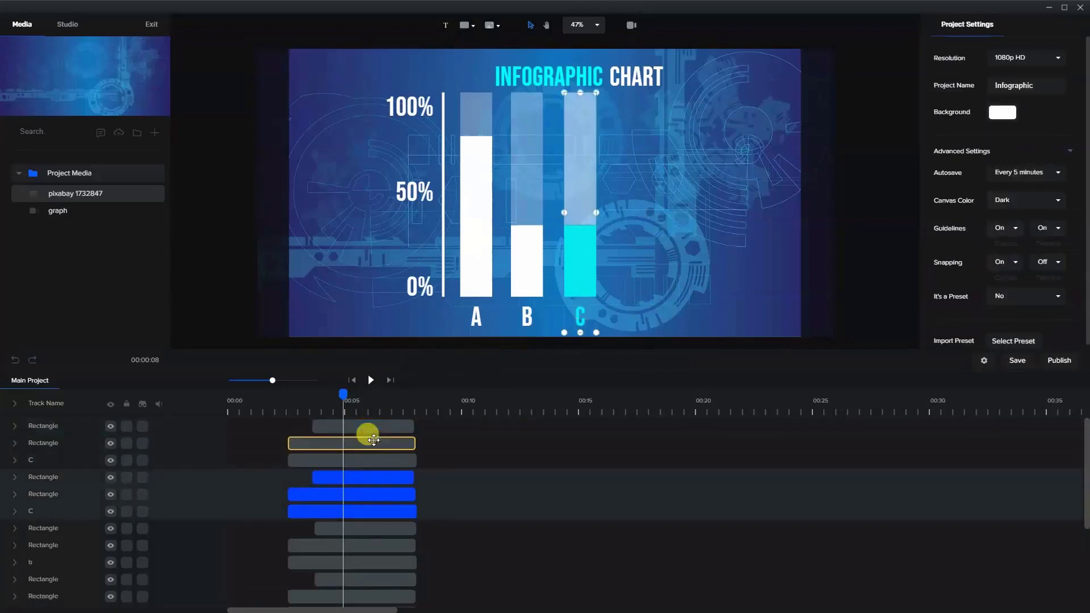
pyautogui.doubleClick(31, 457)
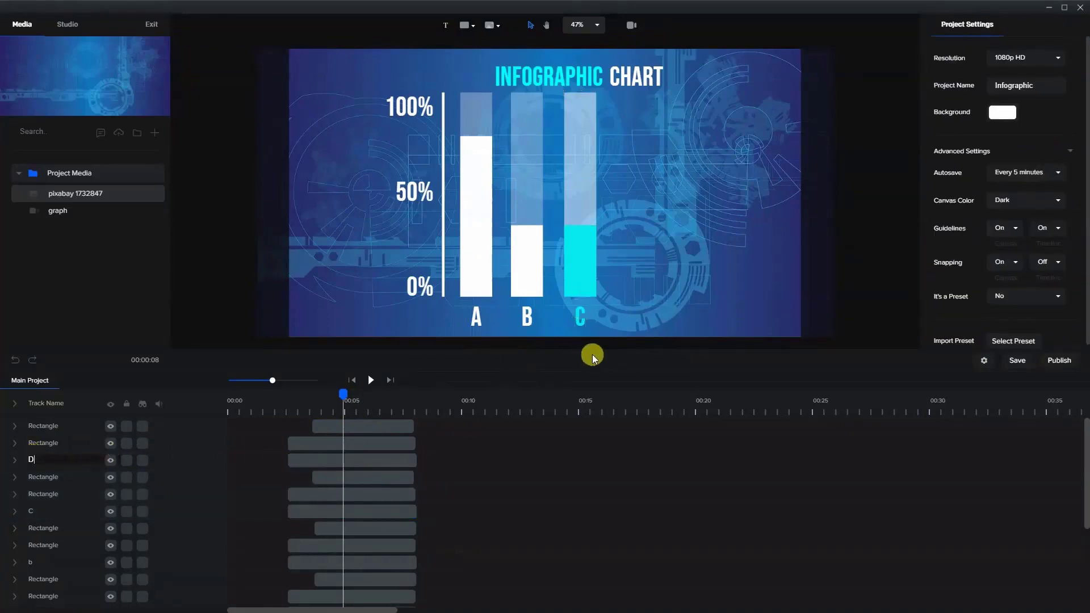
# - Move the "D" label and its two bars horizontally to the right of the "C" bar, matching the gap between the other bars
pyautogui.click(393, 458)
pyautogui.keyDown('ctrl'); pyautogui.click(389, 445); pyautogui.keyUp('ctrl')
pyautogui.keyDown('ctrl'); pyautogui.click(386, 427); pyautogui.keyUp('ctrl')
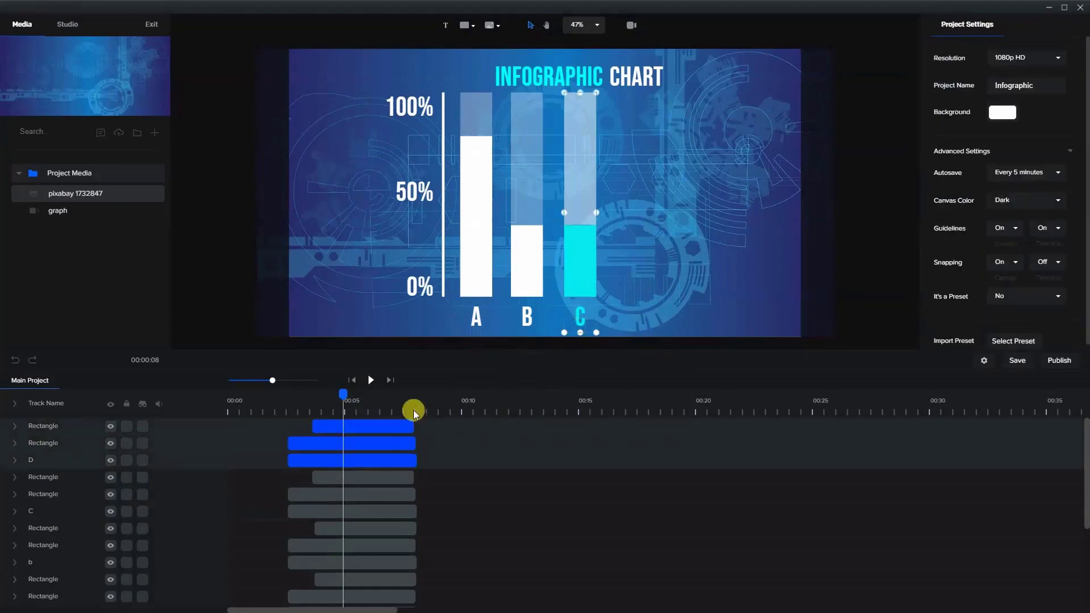
pyautogui.press('Right')
pyautogui.press('Right')
pyautogui.press('Right')
pyautogui.press('Right')
pyautogui.press('Right')
pyautogui.press('Right')
pyautogui.press('Right')
pyautogui.press('Right')
pyautogui.press('Right')
pyautogui.press('Right')
pyautogui.press('Right')
pyautogui.press('Right')
pyautogui.press('Right')
pyautogui.press('Right')
pyautogui.press('Right')
pyautogui.press('Right')
pyautogui.press('Right')
pyautogui.press('Right')
pyautogui.press('Right')
pyautogui.press('Right')
pyautogui.press('Right')
pyautogui.press('Right')
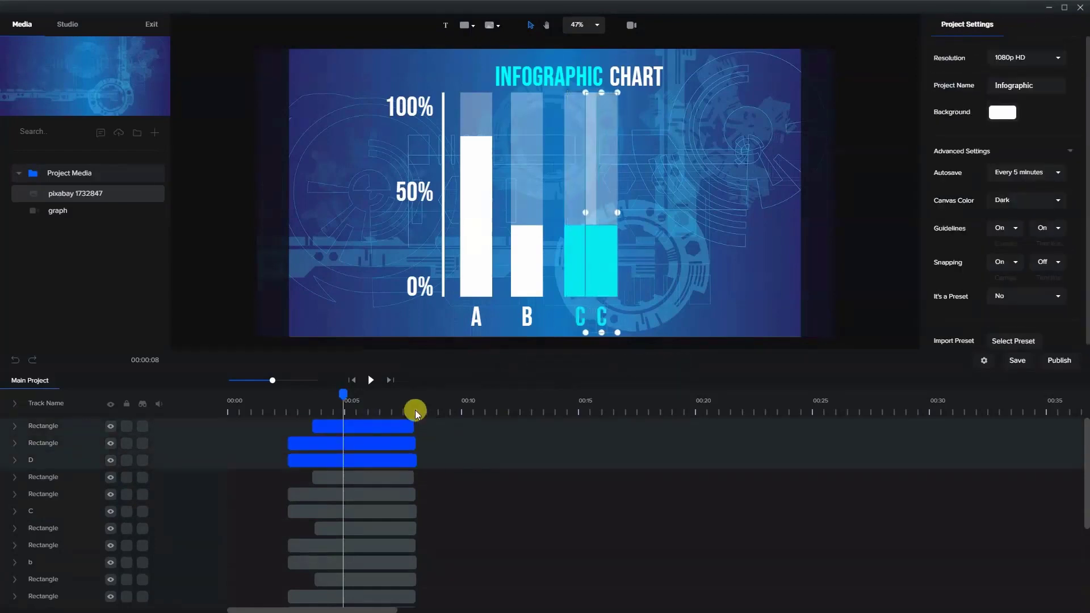
pyautogui.press('Right')
pyautogui.press('Right')
pyautogui.press('Right')
pyautogui.press('Right')
pyautogui.press('Right')
pyautogui.press('Right')
pyautogui.press('Right')
pyautogui.press('Right')
pyautogui.press('Right')
pyautogui.press('Right')
pyautogui.press('Right')
pyautogui.press('Right')
pyautogui.press('Right')
pyautogui.press('Right')
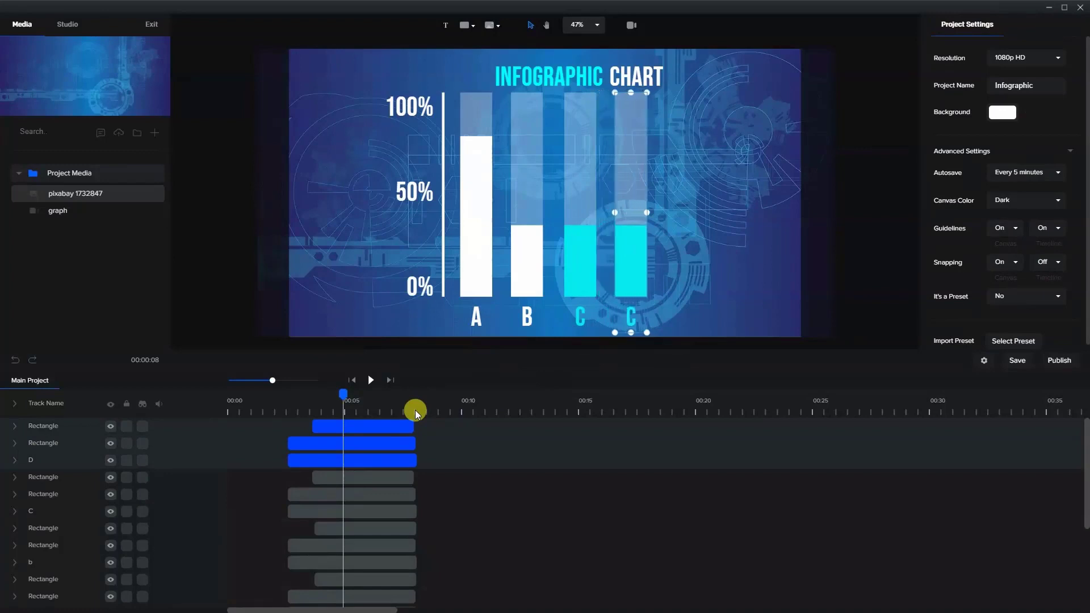
pyautogui.click(669, 224)
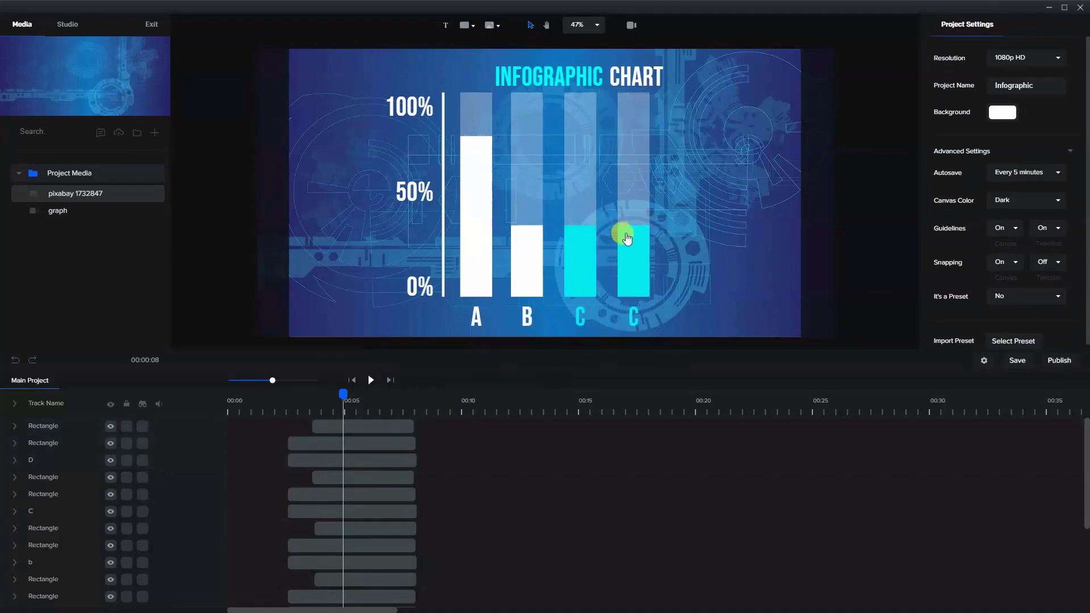
# - Set the colour of the fourth opaque bar to white, #FFFFFF
pyautogui.click(627, 237)
pyautogui.click(997, 82)
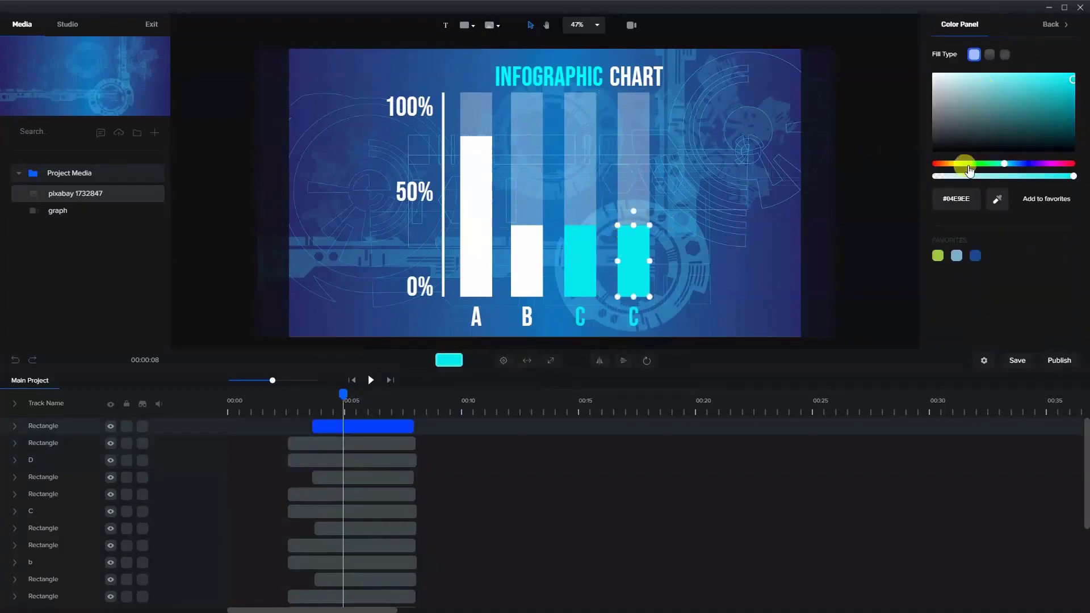
pyautogui.moveTo(953, 97); pyautogui.dragTo(922, 66)
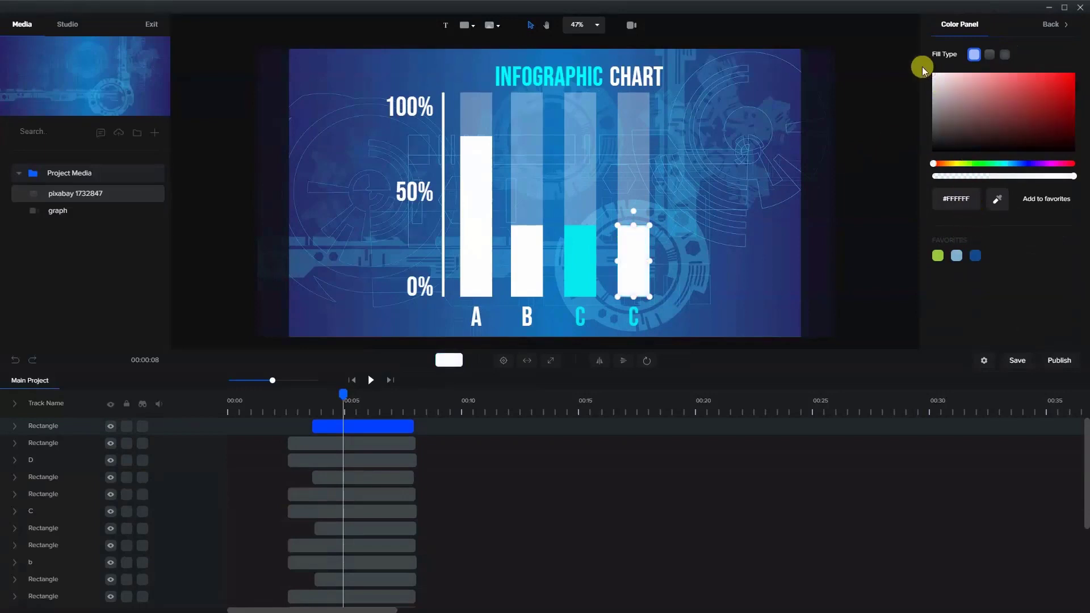
# - Set the fourth bar's label colour to white, #FFFFFF, and change its text to "D"
pyautogui.click(682, 280)
pyautogui.click(634, 317)
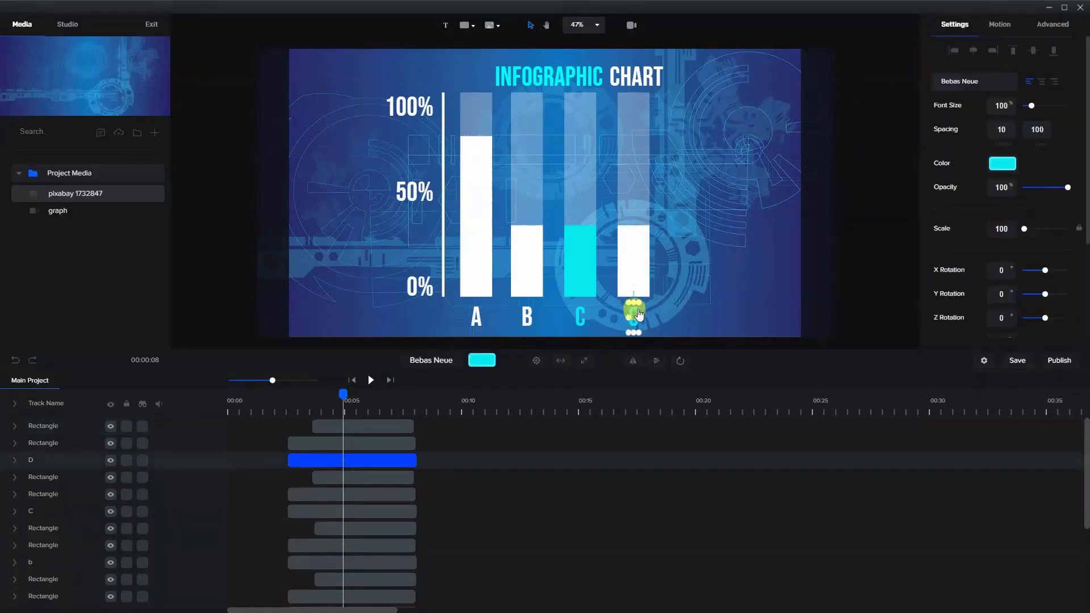
pyautogui.click(1000, 164)
pyautogui.moveTo(973, 112); pyautogui.dragTo(918, 64)
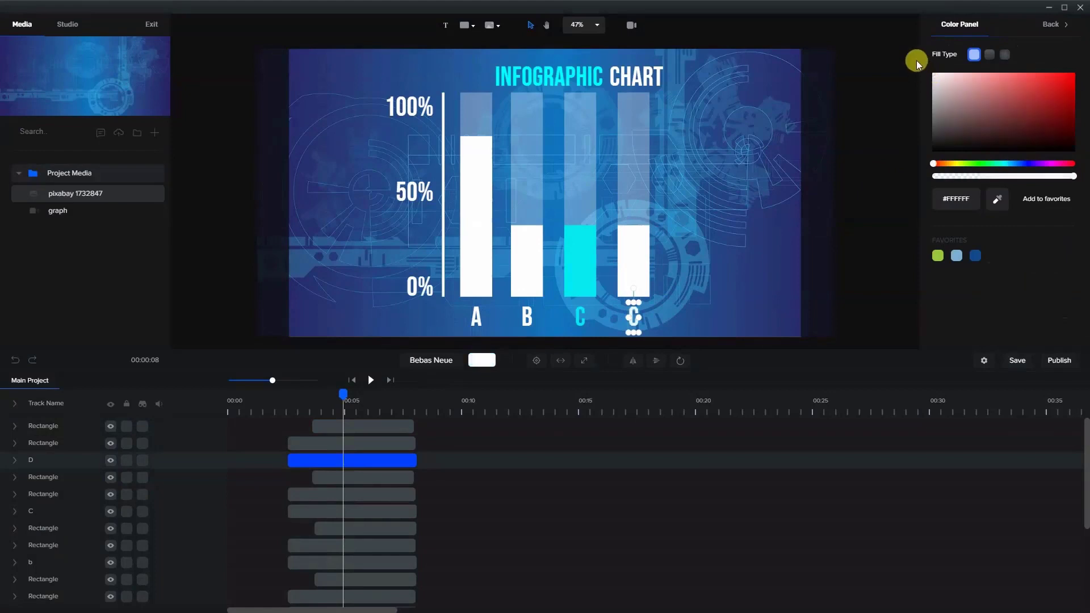
pyautogui.click(745, 165)
pyautogui.doubleClick(633, 321)
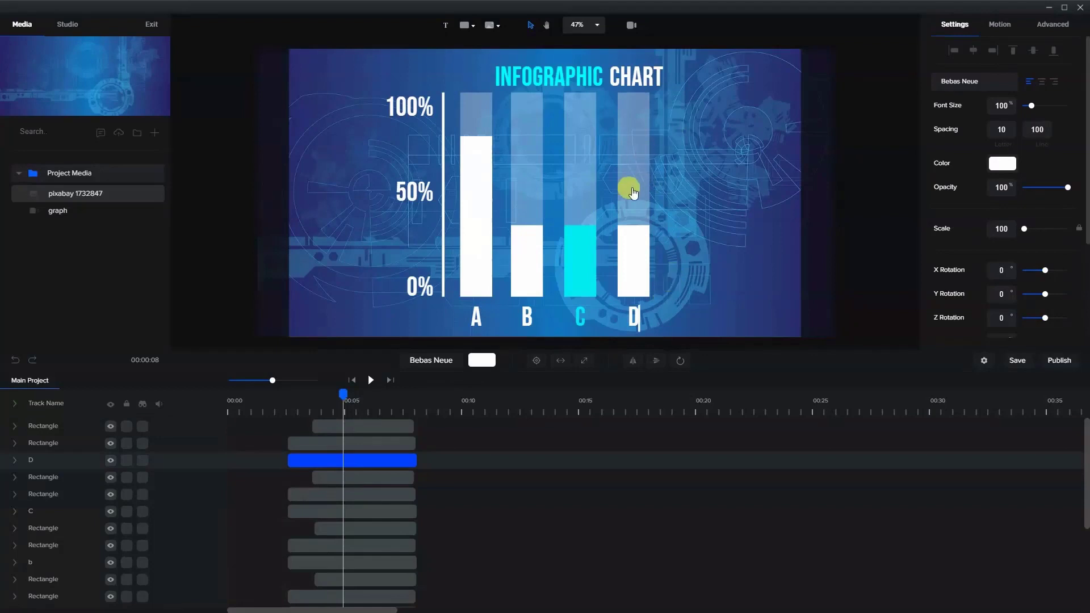
pyautogui.click(692, 207)
# - Stretch the opaque "D" bar upward to a Scale Y of 133 and the cyan "C" bar to a Scale Y of 154
pyautogui.click(641, 249)
pyautogui.moveTo(632, 219); pyautogui.dragTo(627, 135)
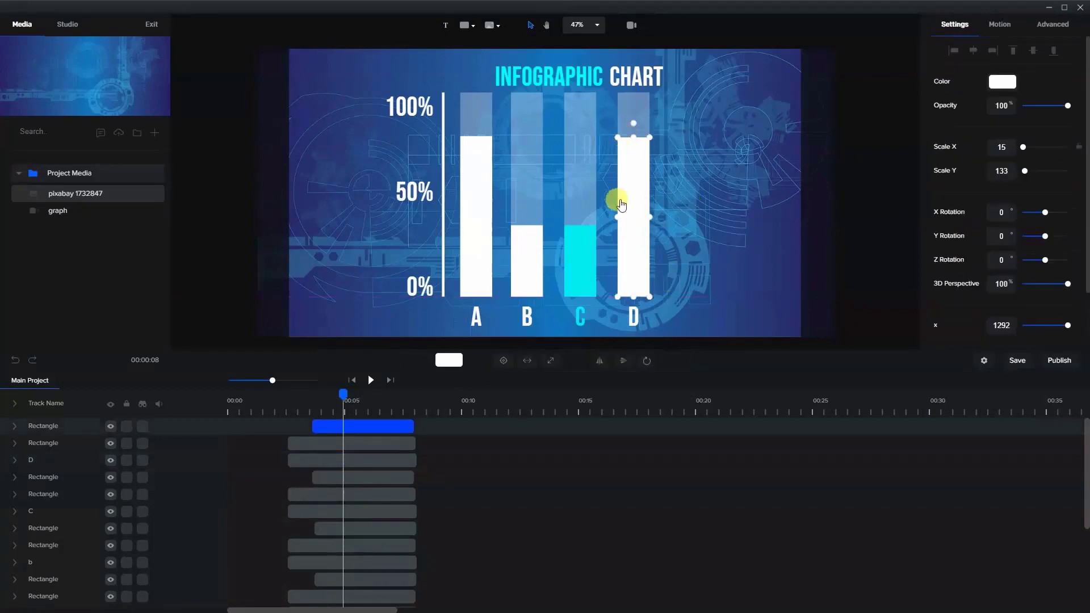
pyautogui.click(576, 238)
pyautogui.moveTo(580, 223); pyautogui.dragTo(579, 112)
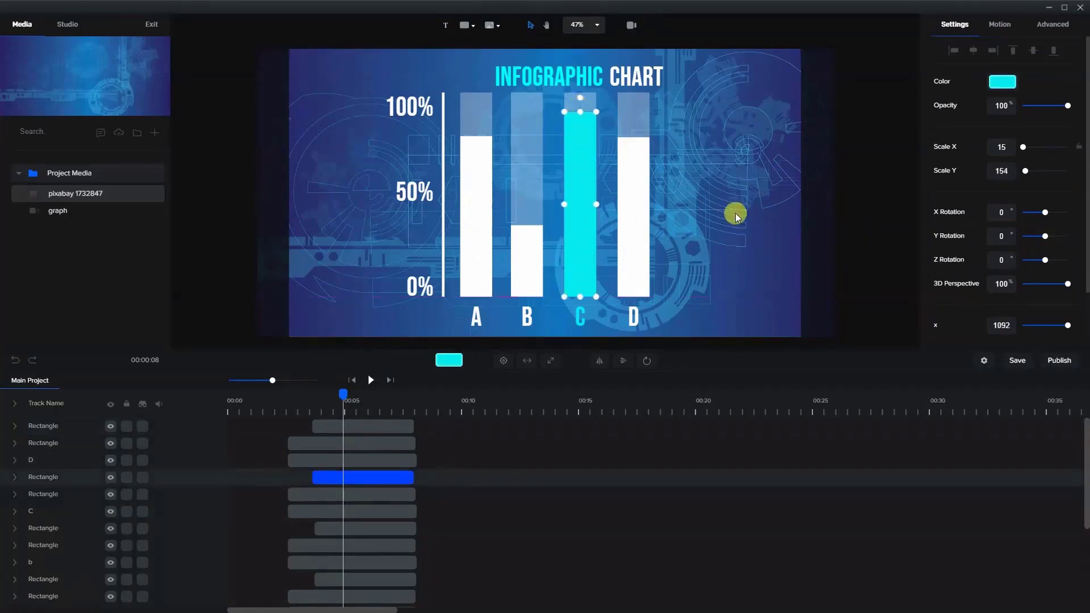
pyautogui.click(735, 214)
# - Duplicate the two "D" bar clips together with the label's clip, and rename the upper label track to "E"
pyautogui.click(395, 454)
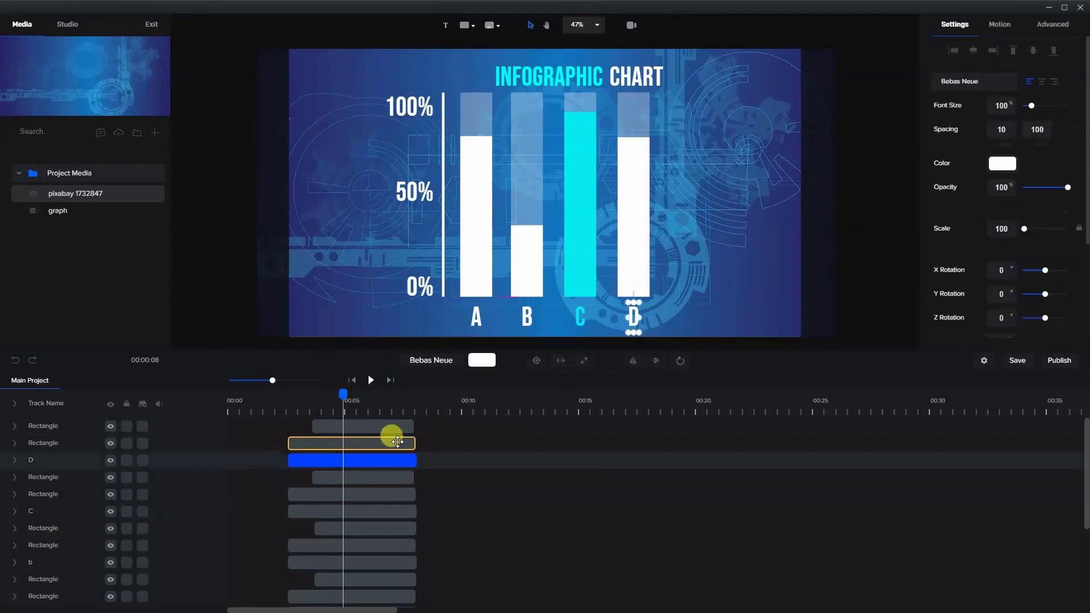
pyautogui.keyDown('shift'); pyautogui.click(398, 443); pyautogui.keyUp('shift')
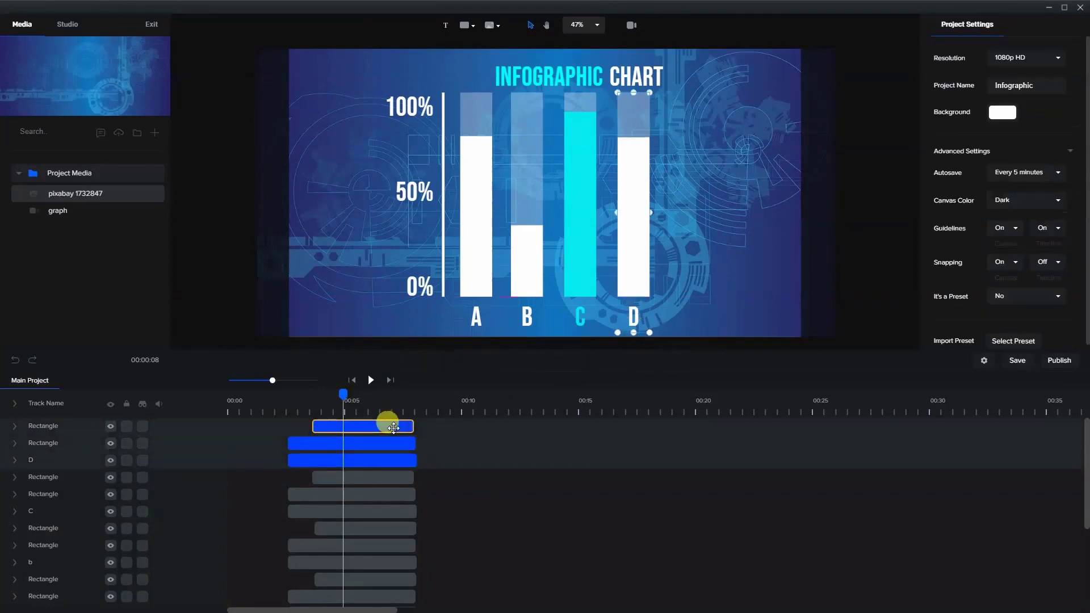
pyautogui.rightClick(396, 430)
pyautogui.click(406, 436)
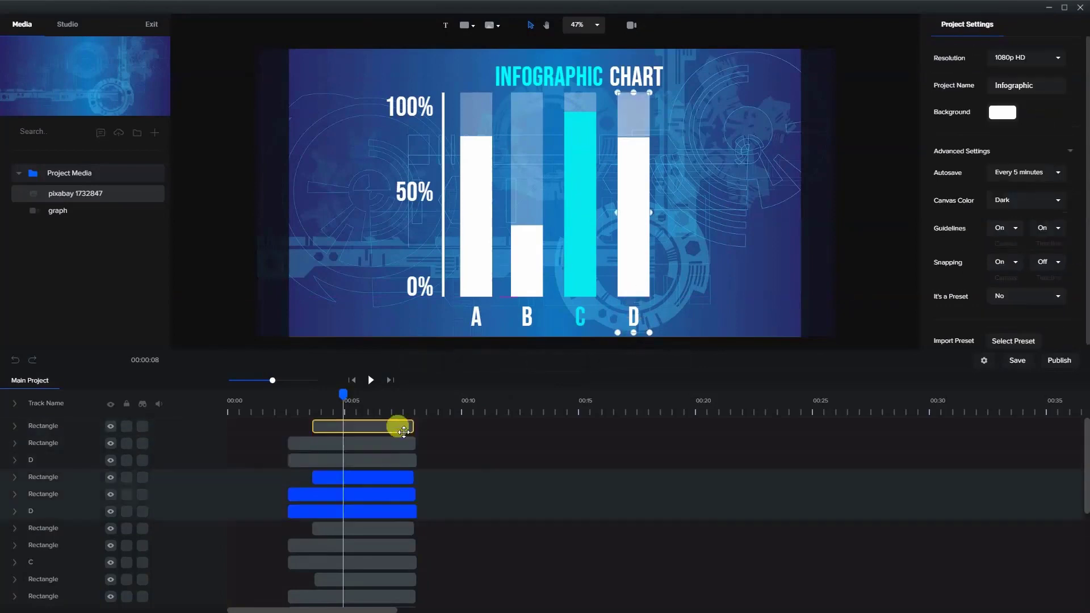
pyautogui.doubleClick(56, 457)
pyautogui.write('e')
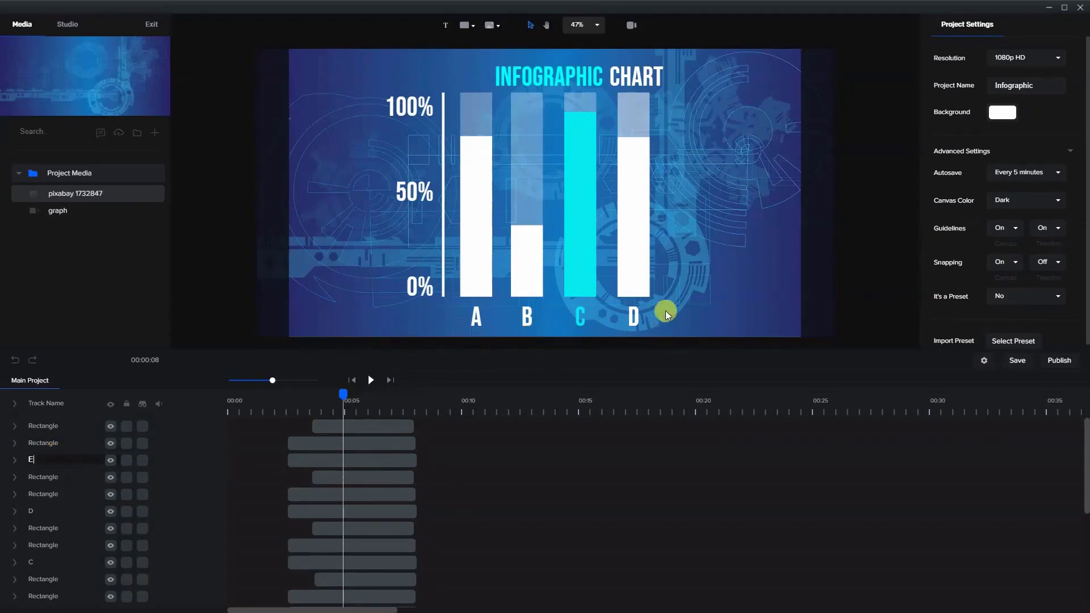
pyautogui.press('Return')
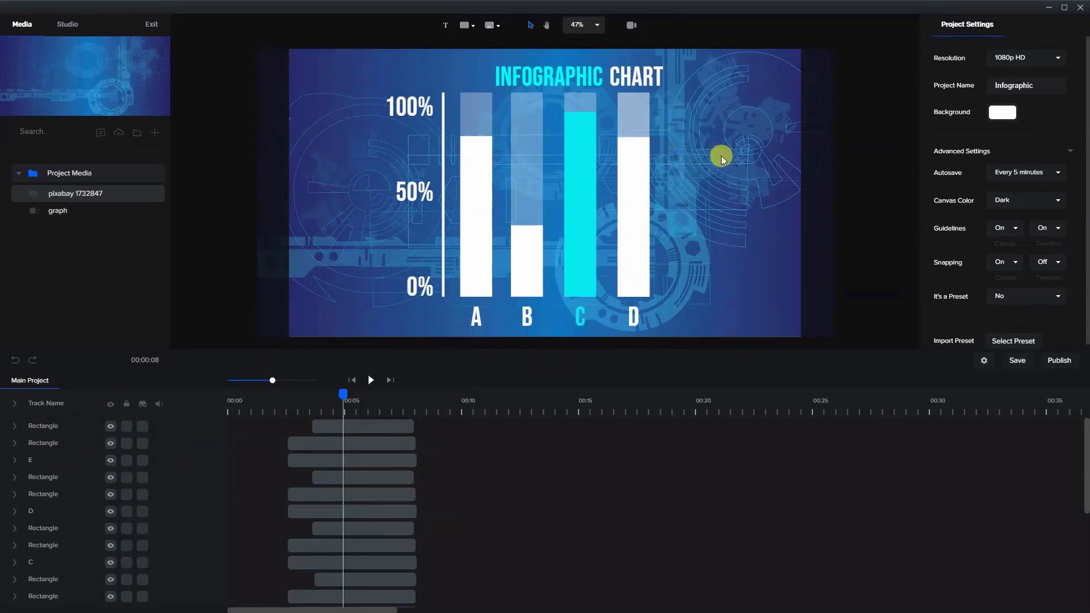
# - Move the duplicated "E" label and its two bars horizontally to the right of the "D" bar, matching the existing gap
pyautogui.click(377, 458)
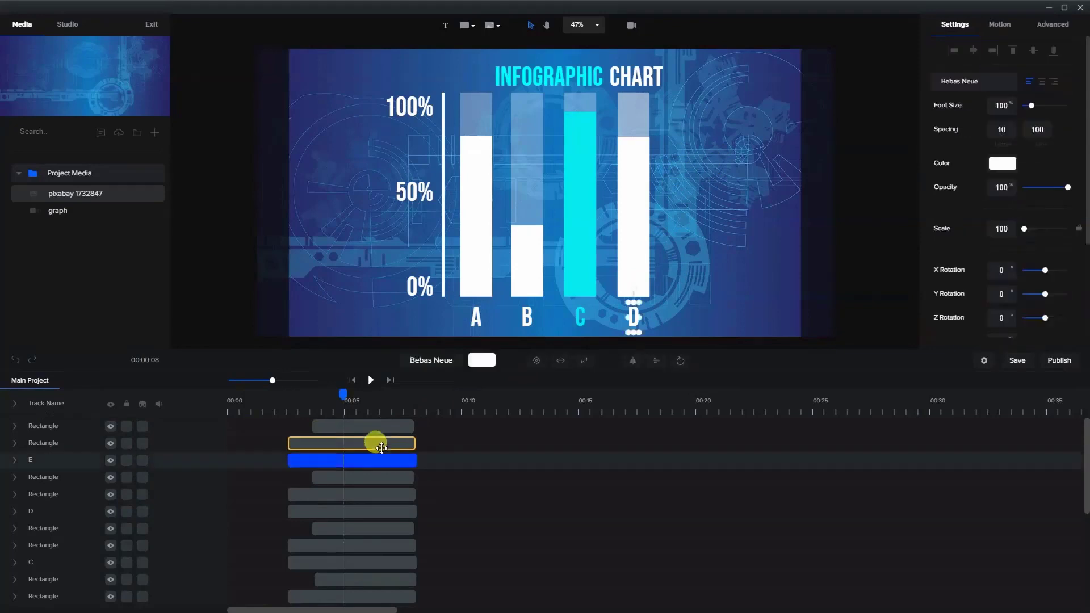
pyautogui.keyDown('shift'); pyautogui.click(380, 442); pyautogui.keyUp('shift')
pyautogui.keyDown('shift'); pyautogui.click(380, 427); pyautogui.keyUp('shift')
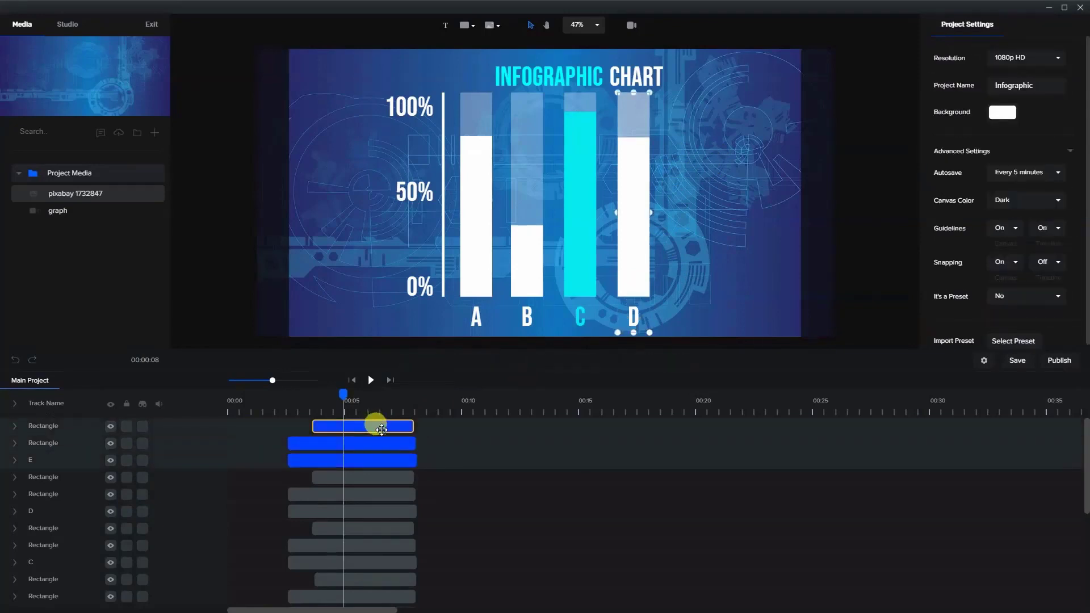
pyautogui.press('Right')
pyautogui.press('Right')
pyautogui.press('Right')
pyautogui.press('Right')
pyautogui.press('Right')
pyautogui.press('Right')
pyautogui.press('Right')
pyautogui.press('Right')
pyautogui.press('Right')
pyautogui.press('Right')
pyautogui.press('Right')
pyautogui.press('Right')
pyautogui.press('Right')
pyautogui.press('Right')
pyautogui.press('Right')
pyautogui.press('Right')
pyautogui.press('Right')
pyautogui.press('Right')
pyautogui.press('Right')
pyautogui.press('Right')
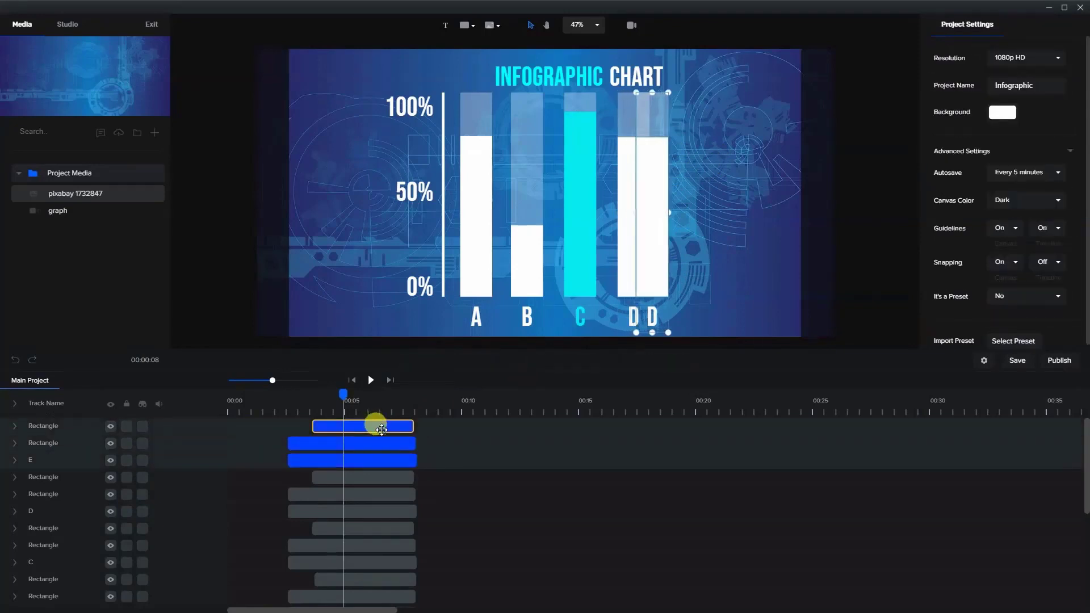
pyautogui.press('Right')
pyautogui.press('Right')
pyautogui.press('Right')
pyautogui.press('Right')
pyautogui.press('Right')
pyautogui.press('Right')
pyautogui.press('Right')
pyautogui.press('Right')
pyautogui.press('Right')
pyautogui.press('Right')
pyautogui.press('Right')
pyautogui.press('Right')
pyautogui.press('Right')
pyautogui.press('Right')
pyautogui.press('Right')
pyautogui.press('Right')
pyautogui.press('Right')
pyautogui.press('Right')
pyautogui.press('Right')
pyautogui.press('Right')
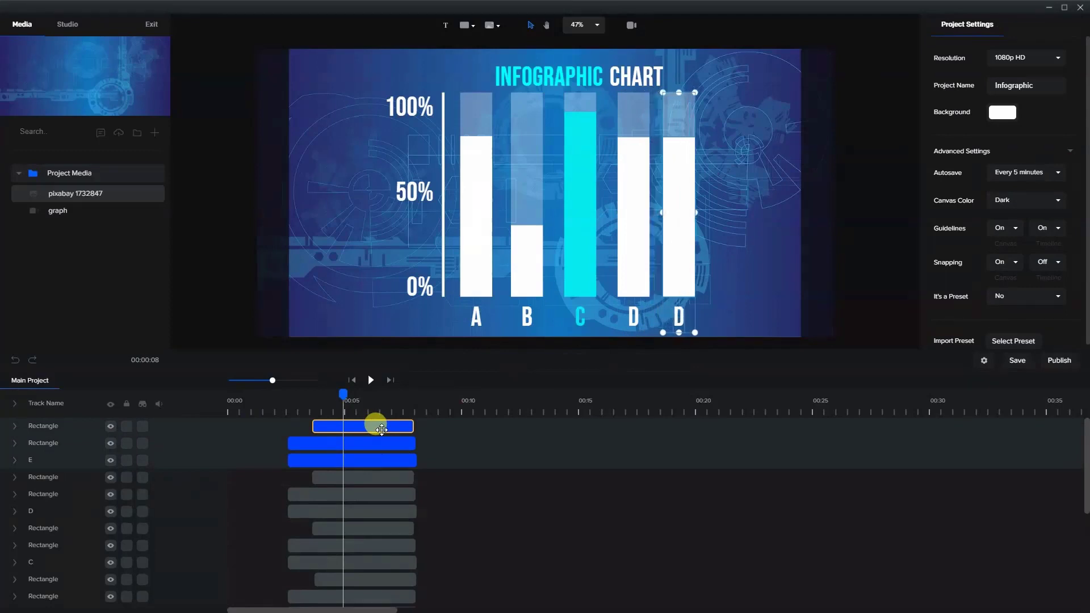
pyautogui.press('Right')
pyautogui.press('Right')
pyautogui.click(720, 232)
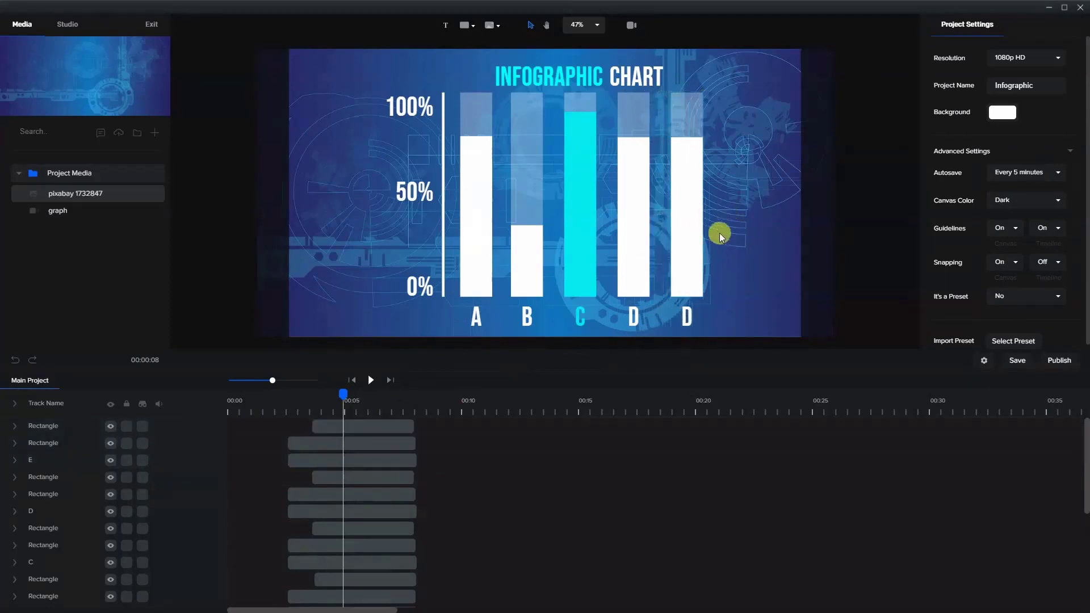
# - Change the text of the fifth bar's label to "E"
pyautogui.click(690, 317)
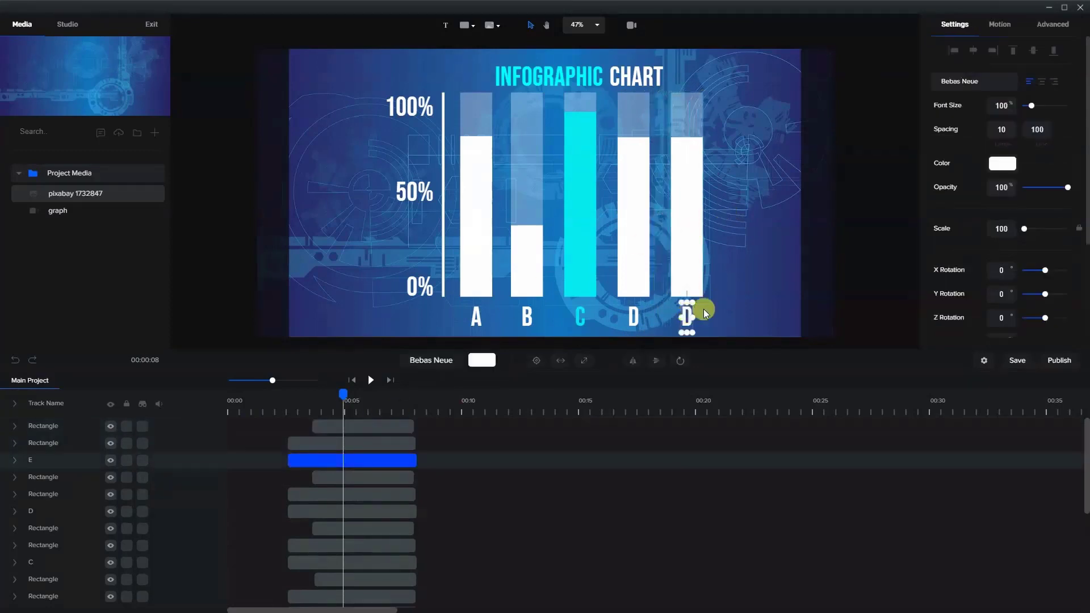
pyautogui.doubleClick(688, 311)
pyautogui.click(752, 234)
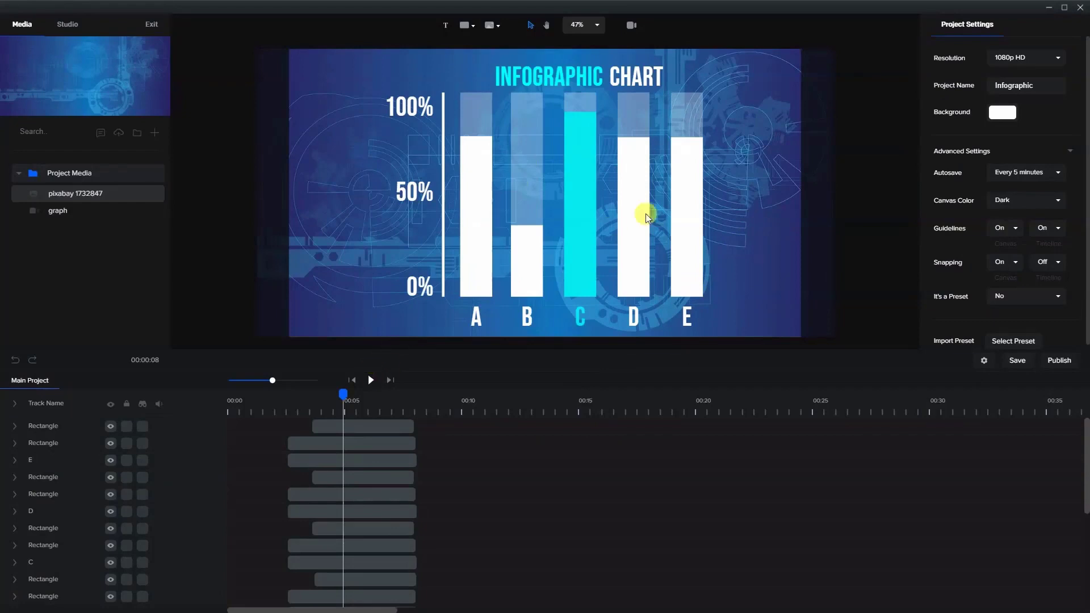
# - Play the animation from about 2 s to check how all five bars slide in and fill
pyautogui.moveTo(343, 398); pyautogui.dragTo(269, 407)
pyautogui.click(369, 381)
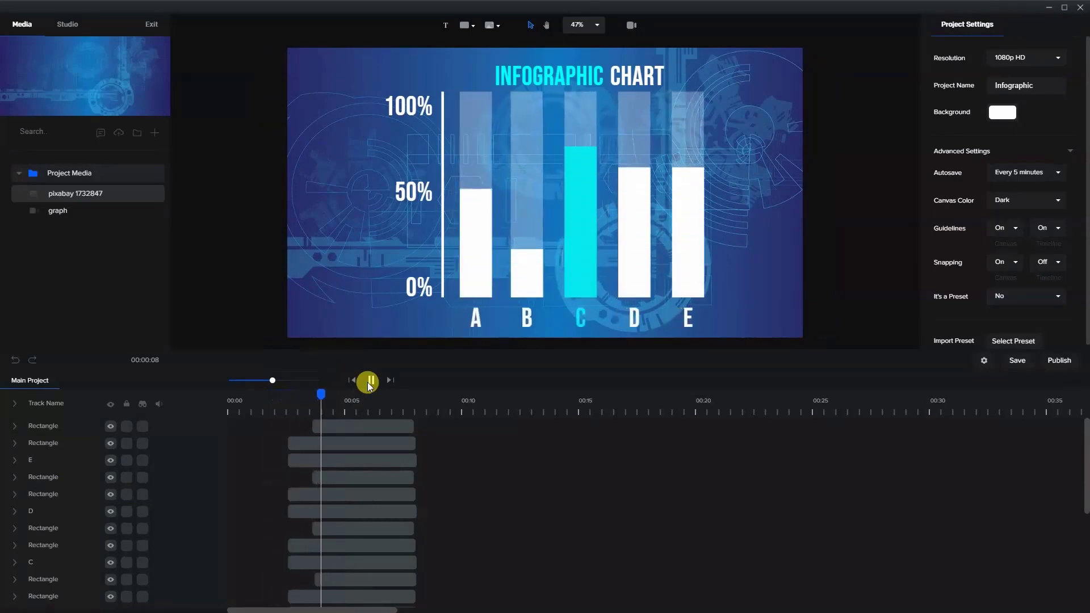
pyautogui.click(368, 383)
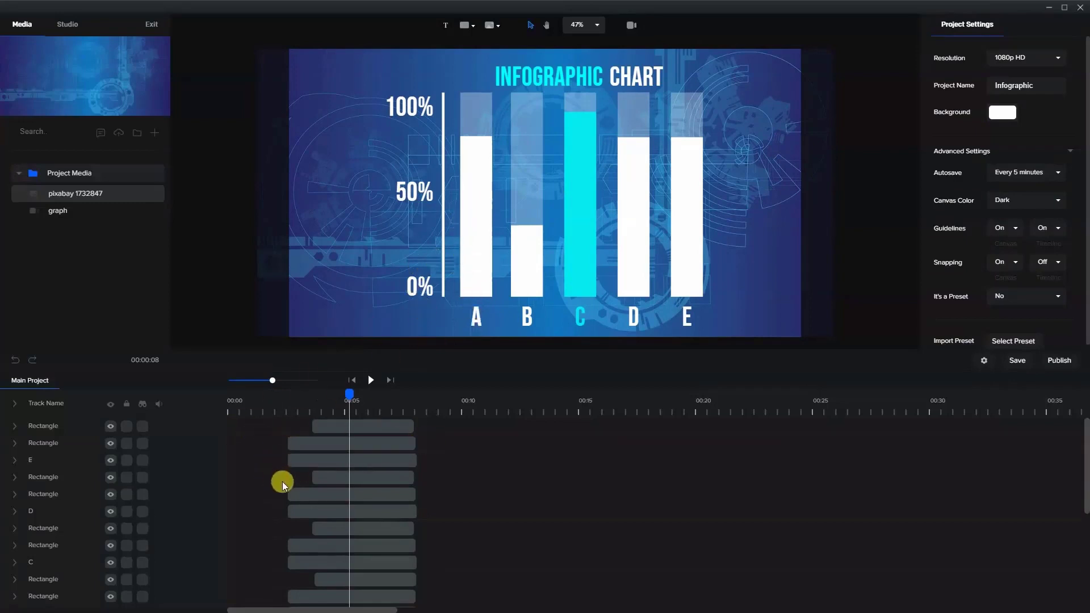
# - Expand all timeline tracks to show the animations under each clip
pyautogui.scroll(-10, 281, 491)
pyautogui.click(302, 493)
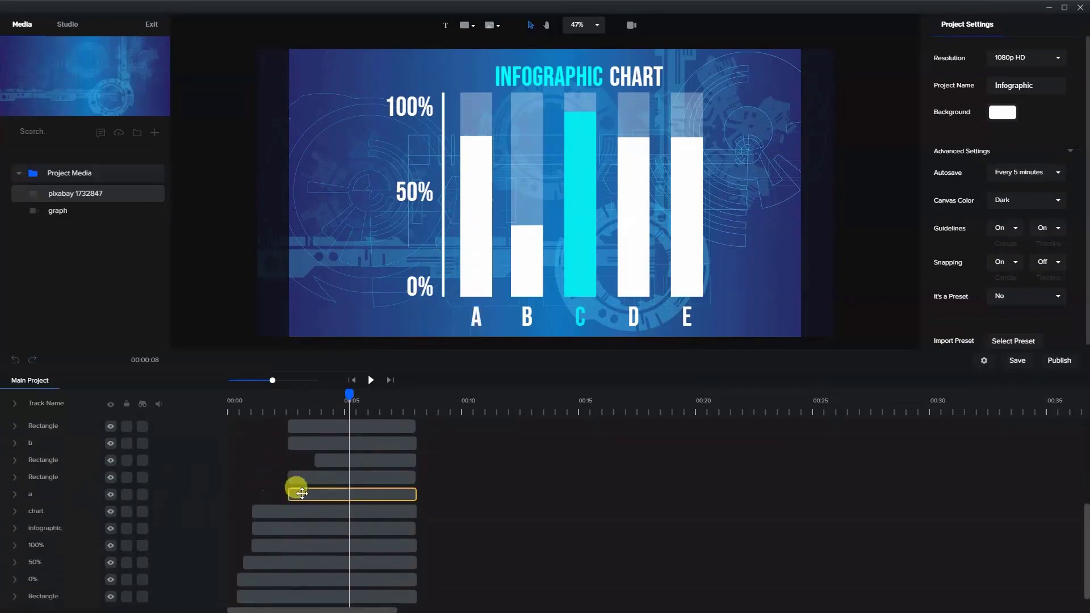
pyautogui.click(16, 494)
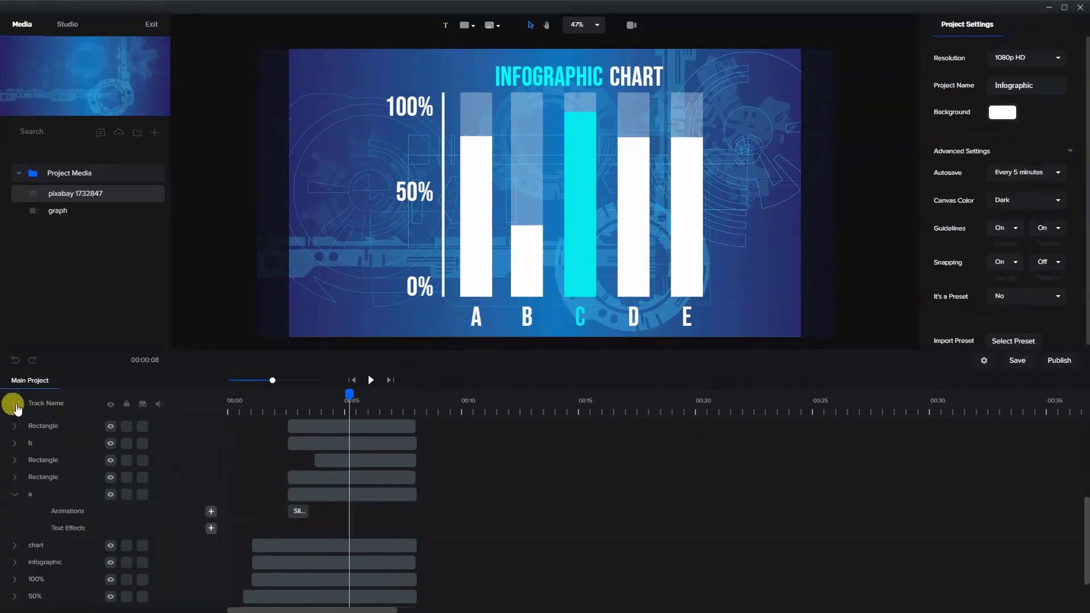
pyautogui.click(16, 404)
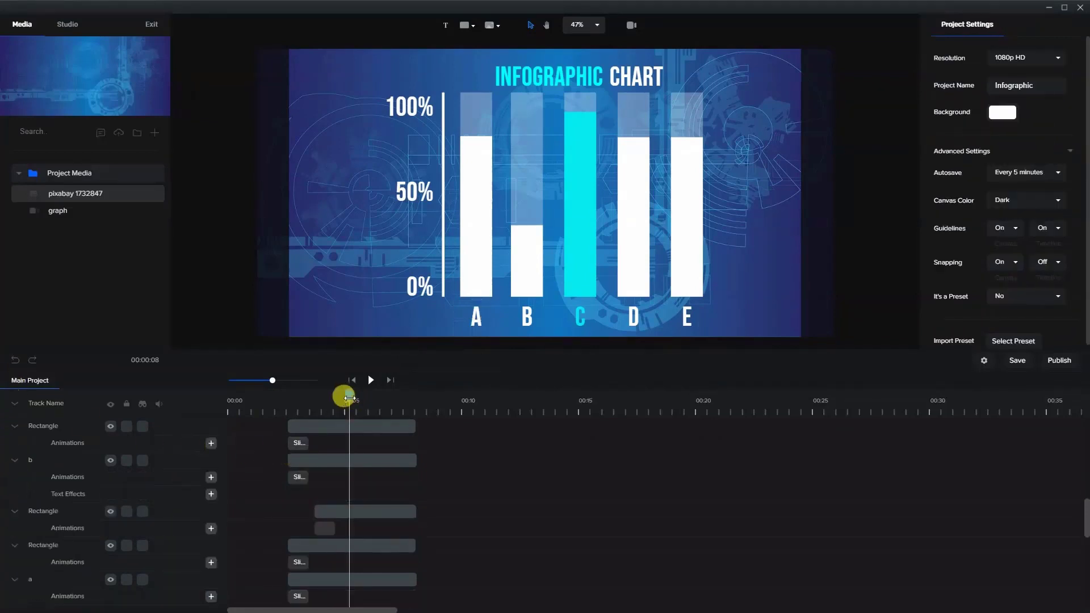
# - Trim the start of the translucent "B" bar's clip to about 3 s, midway through the "A" bar's slide animation
pyautogui.moveTo(349, 399); pyautogui.dragTo(299, 406)
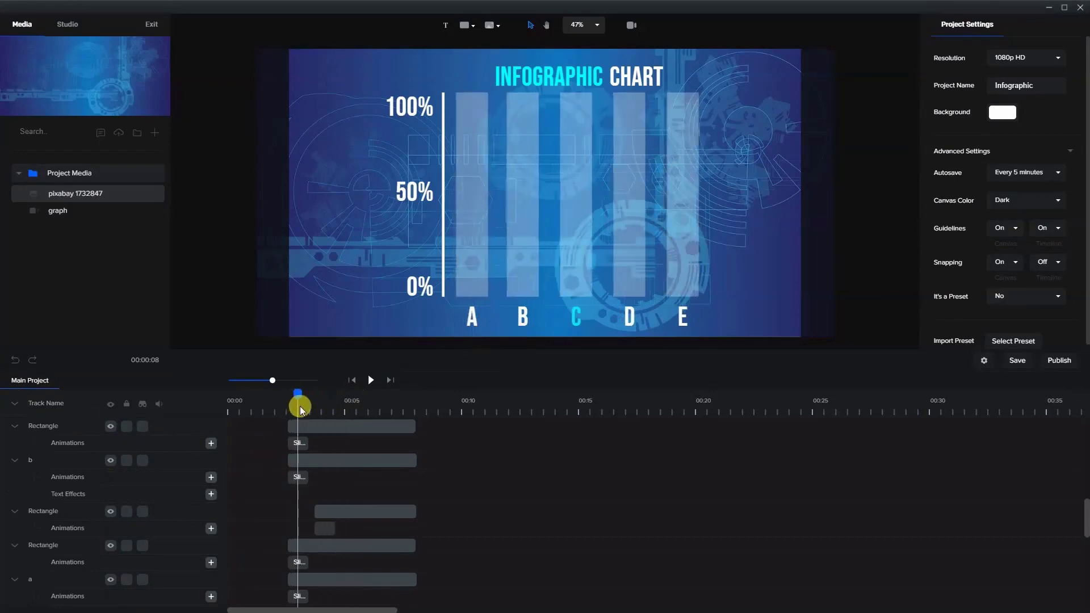
pyautogui.scroll(-3, 434, 309)
pyautogui.scroll(3, 438, 301)
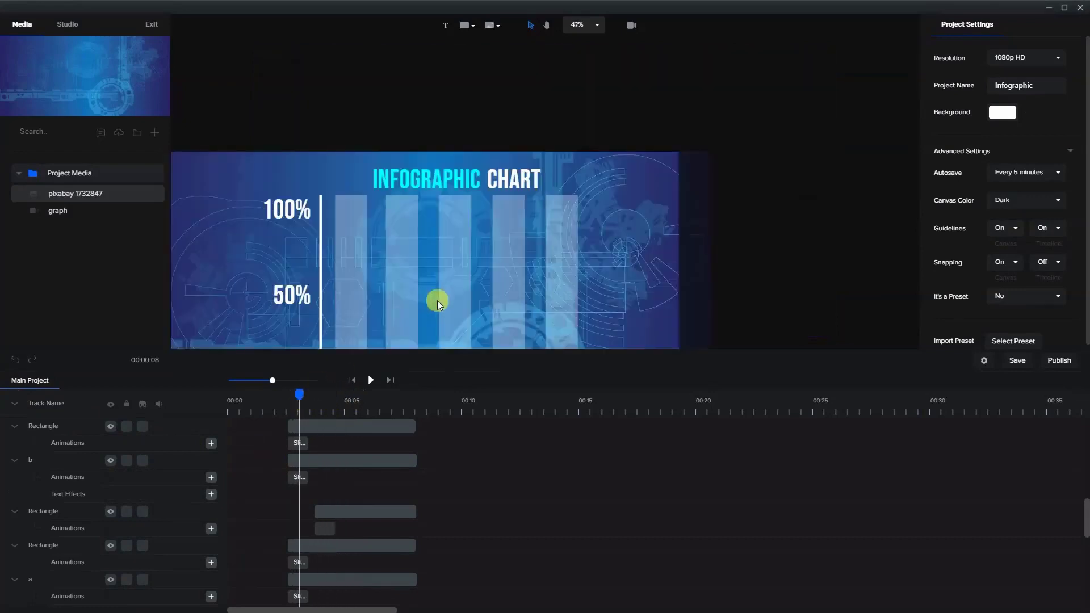
pyautogui.click(464, 342)
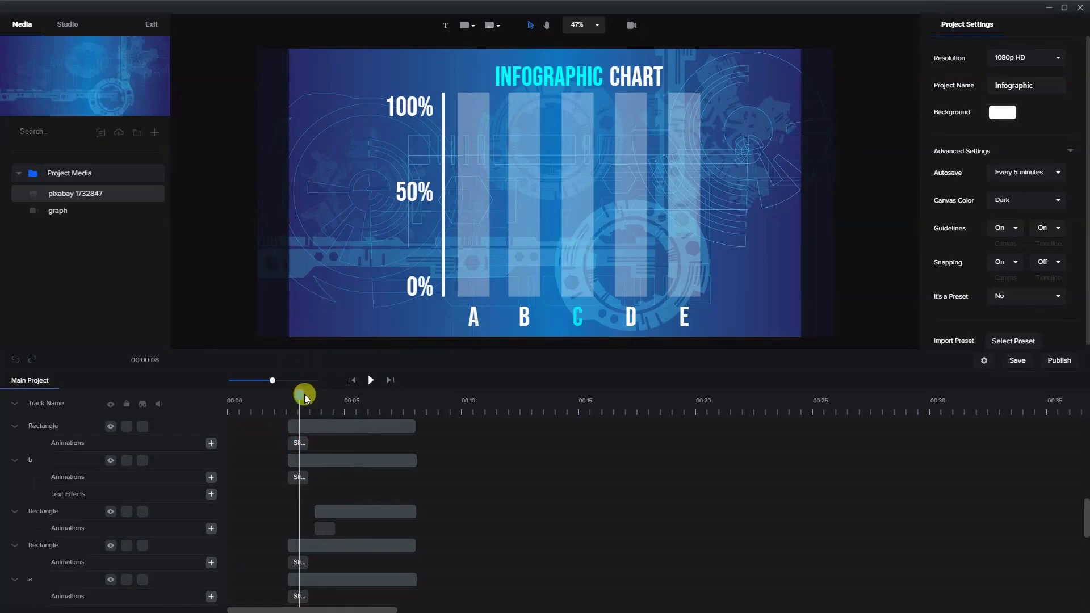
pyautogui.moveTo(300, 398)
pyautogui.mouseDown()
pyautogui.moveTo(325, 394)
pyautogui.moveTo(294, 392)
pyautogui.moveTo(303, 394)
pyautogui.mouseUp()
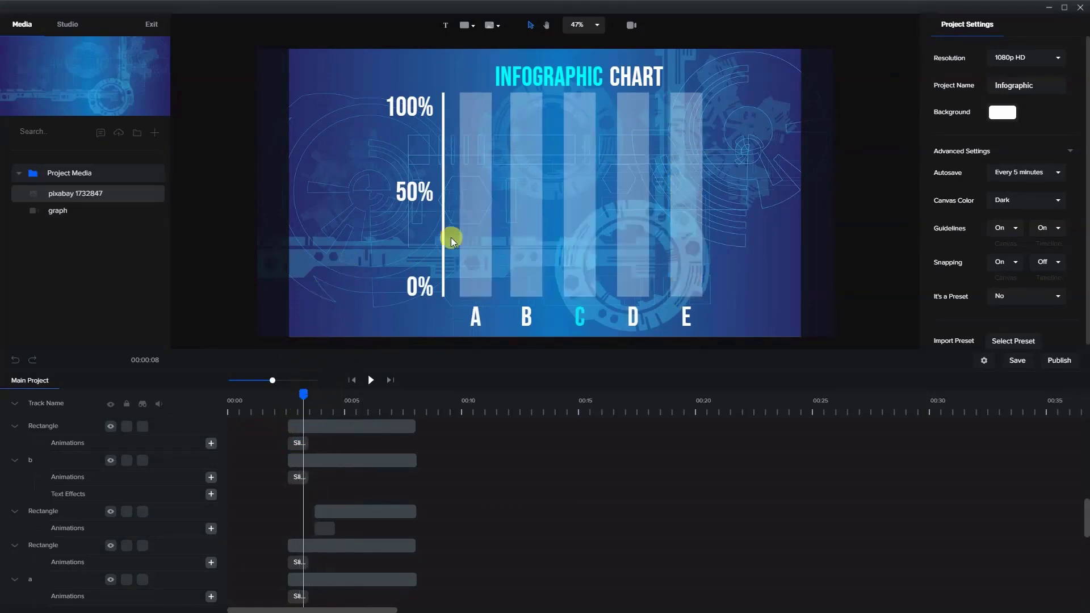
pyautogui.click(466, 241)
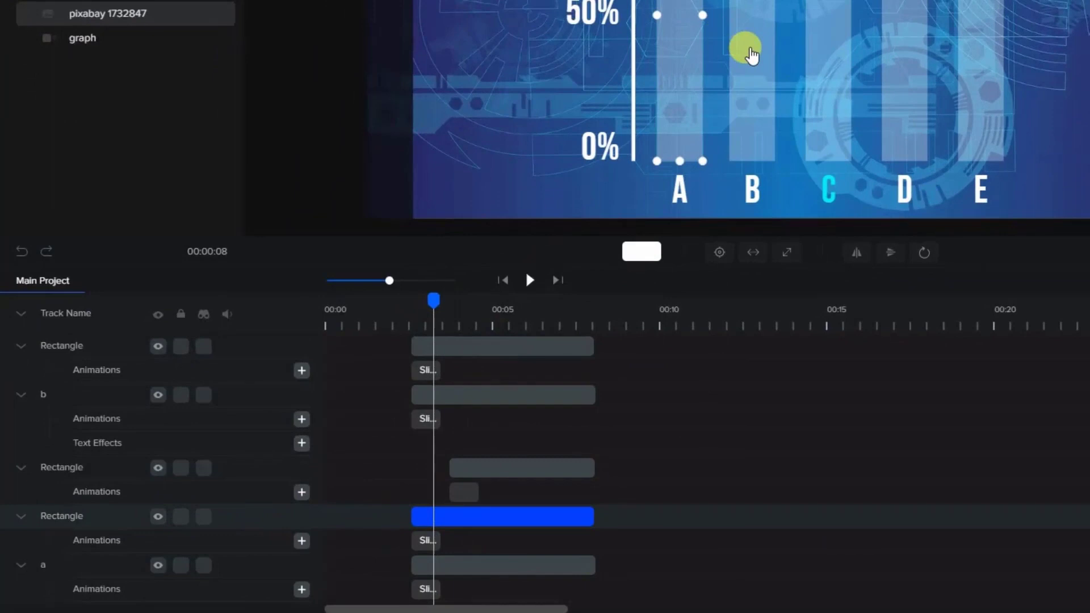
pyautogui.click(750, 55)
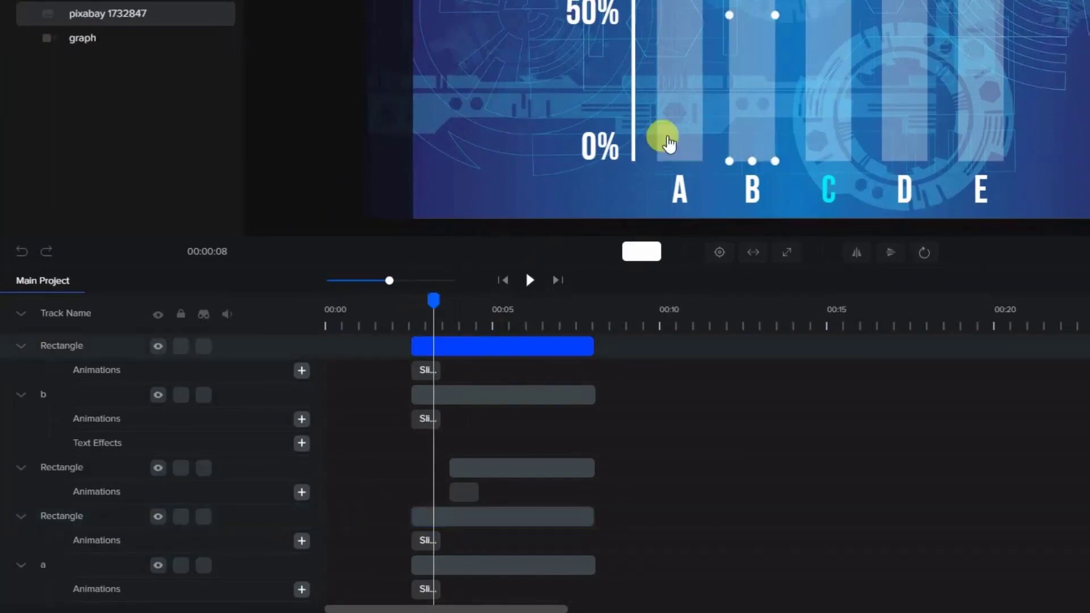
pyautogui.click(667, 142)
pyautogui.moveTo(430, 299); pyautogui.dragTo(428, 300)
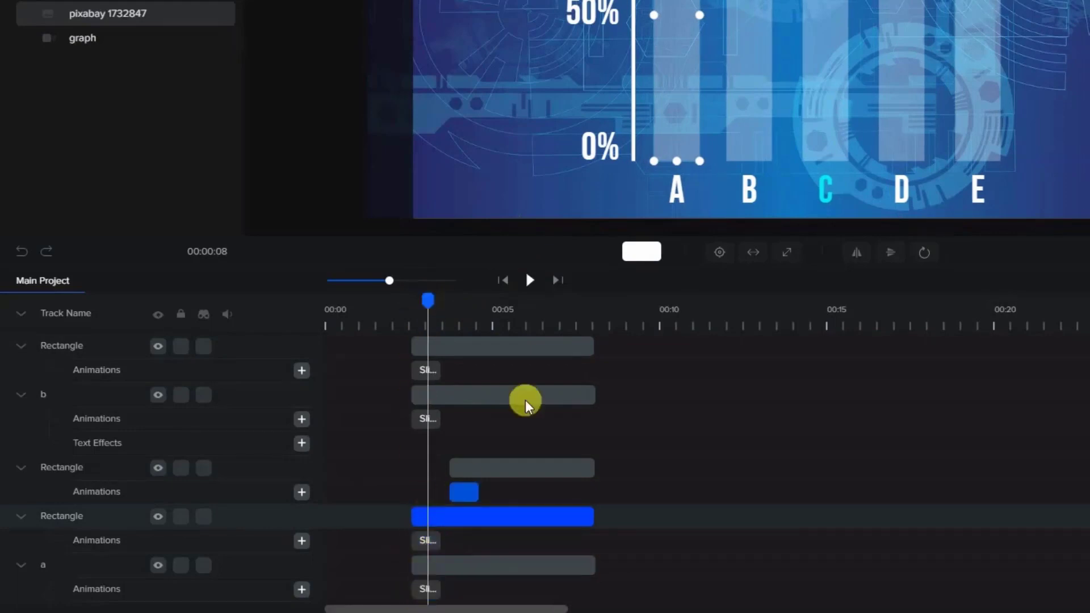
pyautogui.click(736, 85)
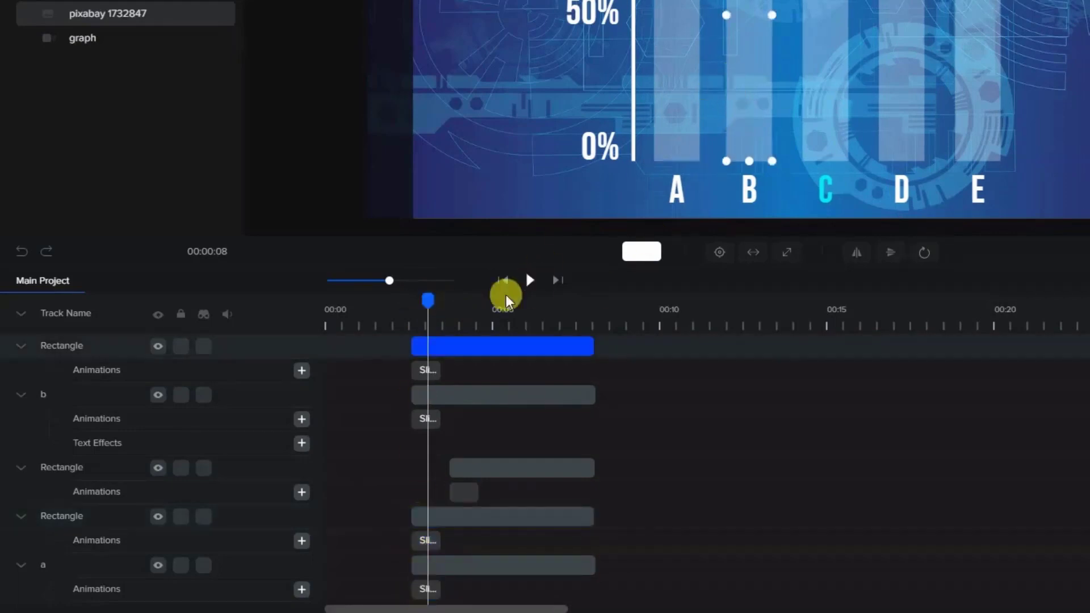
pyautogui.moveTo(412, 346); pyautogui.dragTo(427, 347)
pyautogui.click(440, 371)
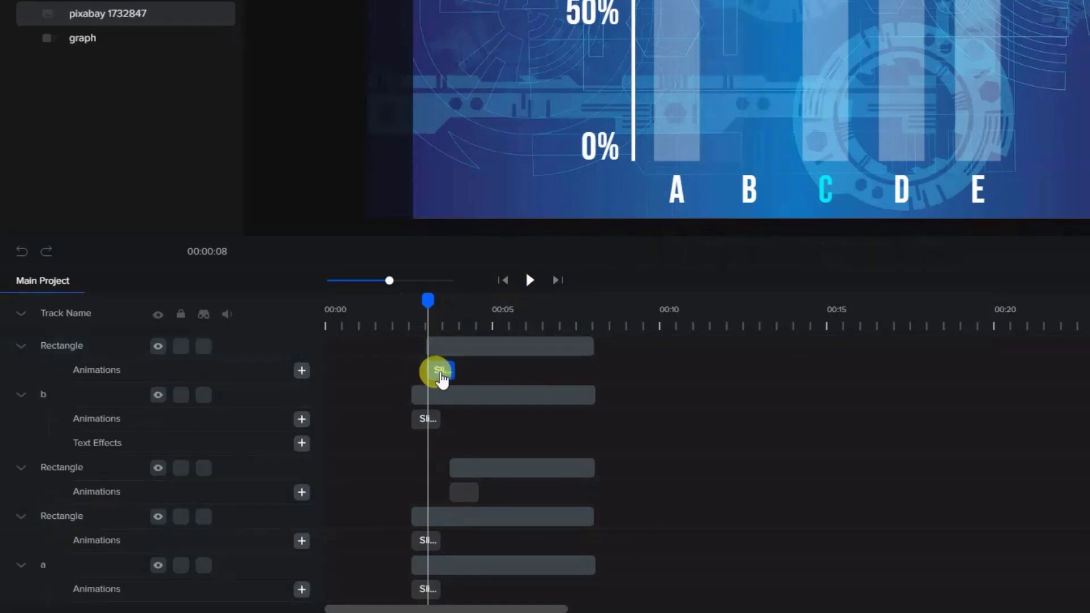
# - Trim the start of the translucent "C" bar's clip to about 3.5 s, midway through the "B" bar's slide animation
pyautogui.moveTo(425, 299); pyautogui.dragTo(442, 297)
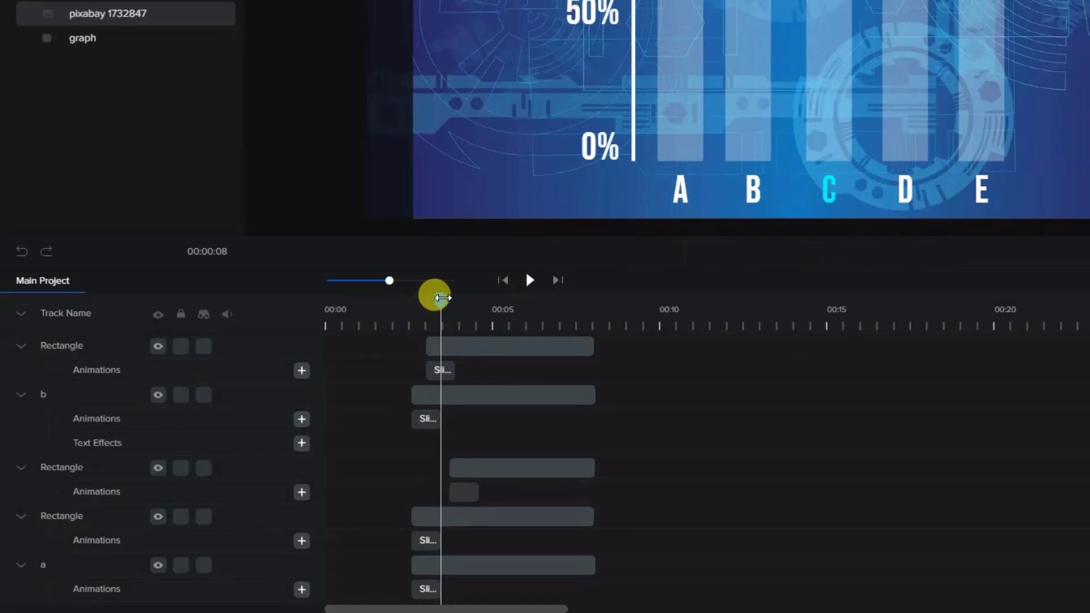
pyautogui.scroll(3, 455, 409)
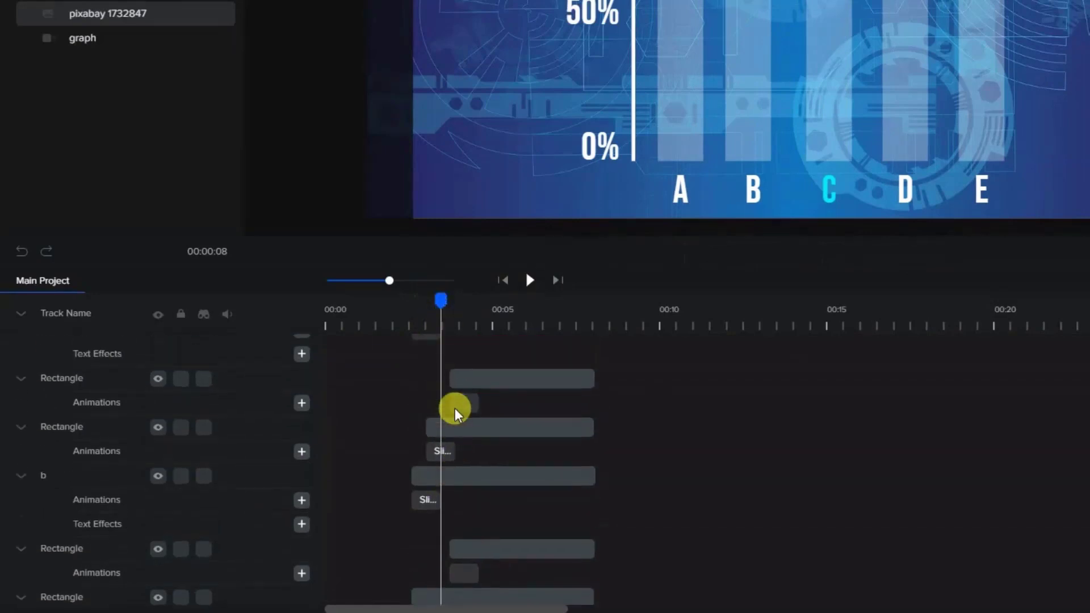
pyautogui.scroll(3, 455, 409)
pyautogui.click(839, 4)
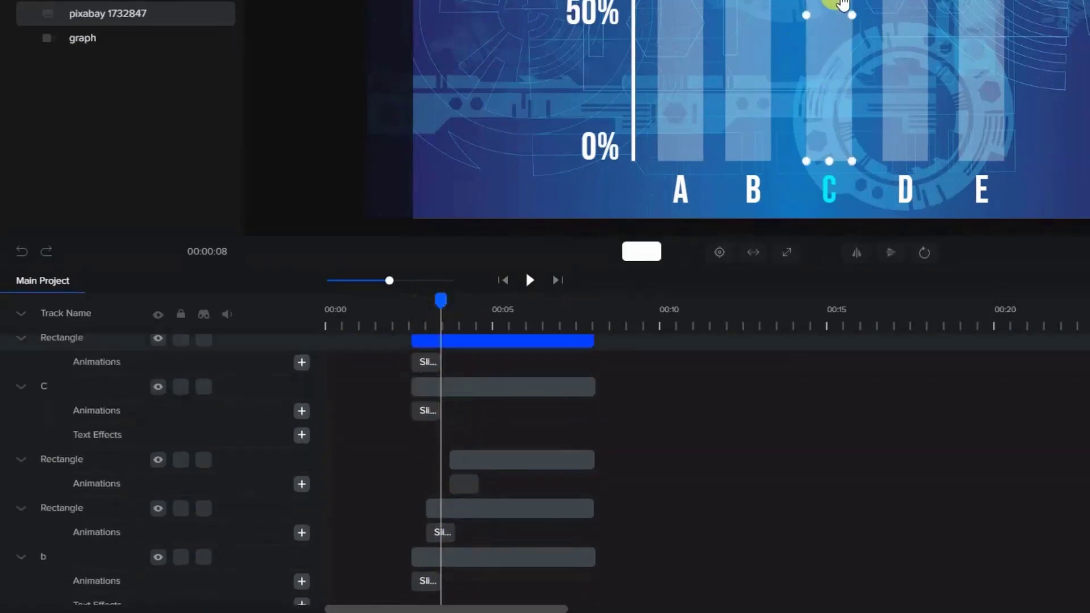
pyautogui.moveTo(410, 340); pyautogui.dragTo(441, 342)
pyautogui.scroll(1, 457, 400)
pyautogui.click(324, 464)
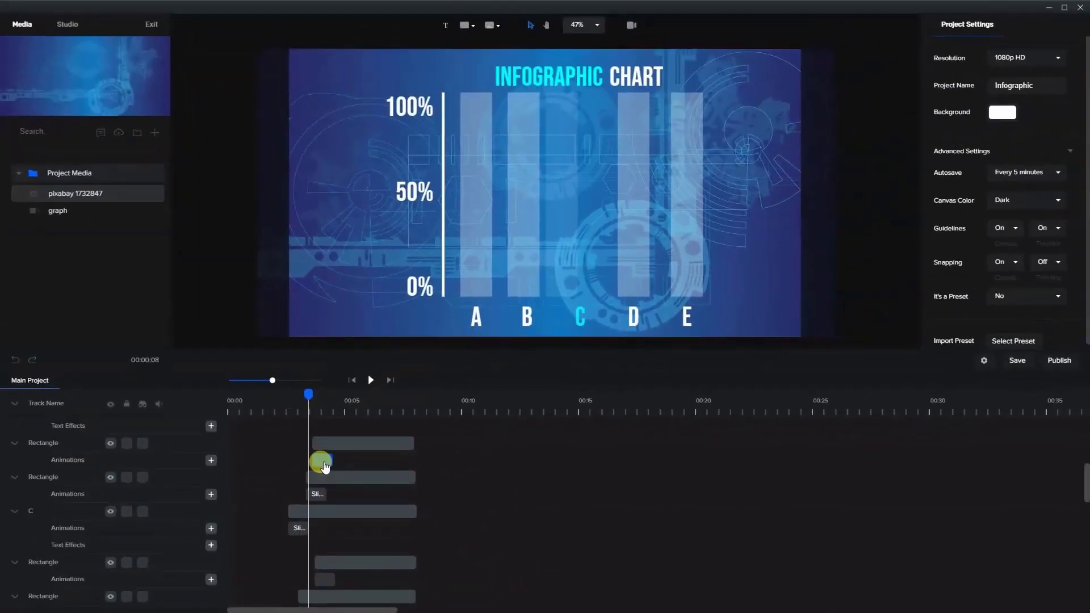
# - Align the start of the translucent "C" bar's clip, with its slide animation, to the playhead at about 3.5 s
pyautogui.click(311, 479)
pyautogui.moveTo(307, 479); pyautogui.dragTo(309, 482)
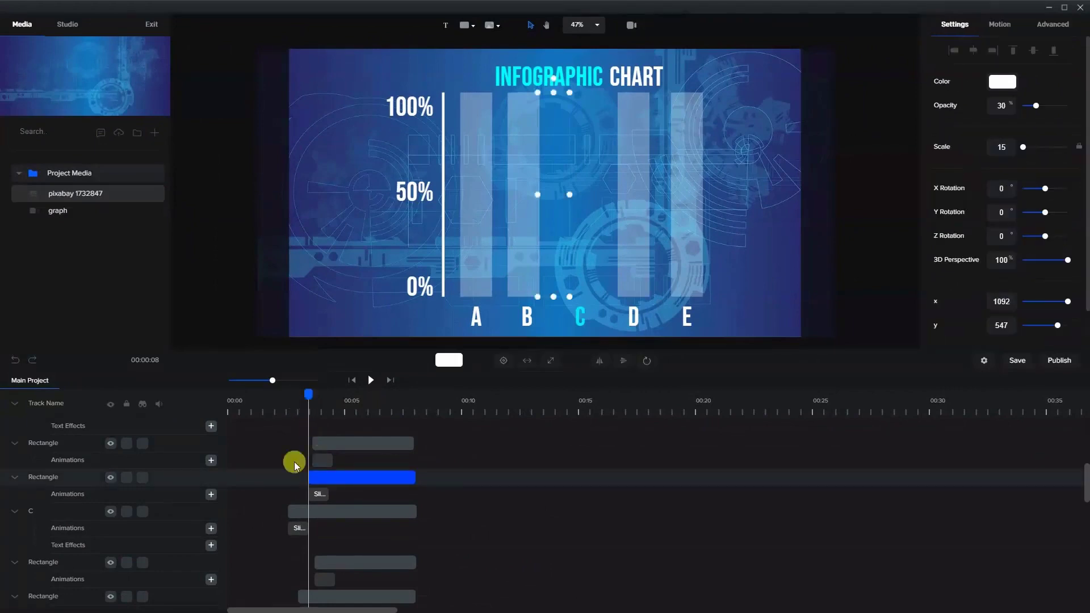
pyautogui.click(320, 494)
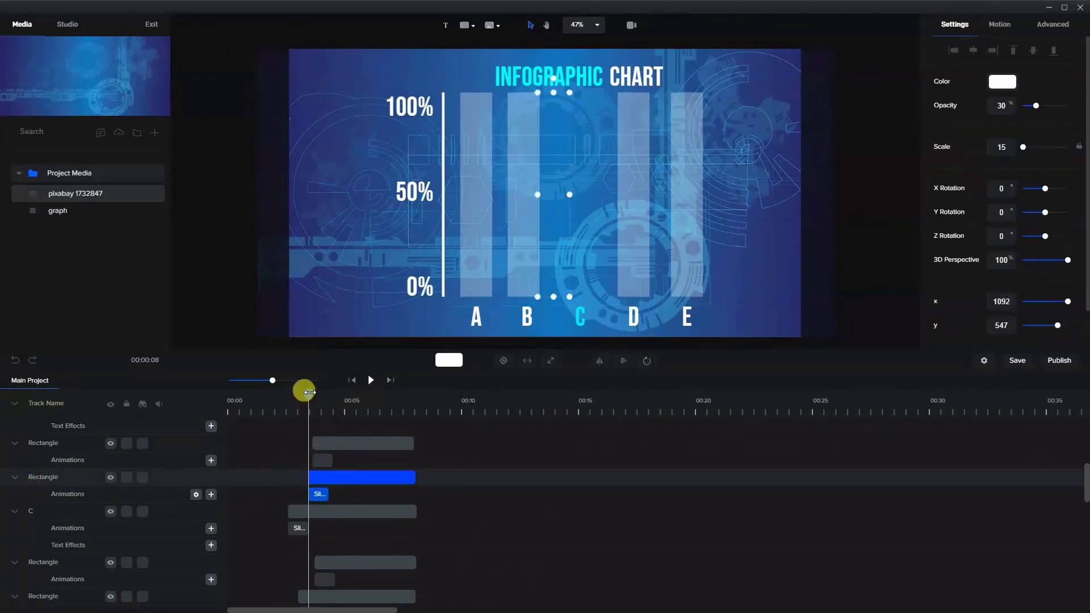
# - Trim the start of the translucent "D" bar's clip to about 4 s, midway through the "C" bar's slide animation
pyautogui.moveTo(307, 391); pyautogui.dragTo(323, 396)
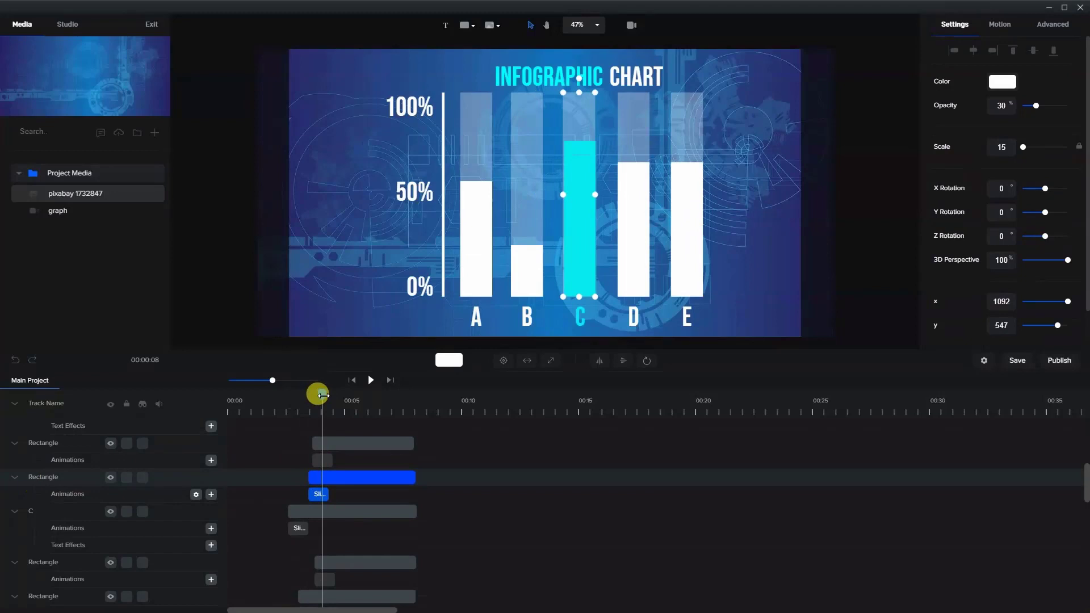
pyautogui.click(634, 108)
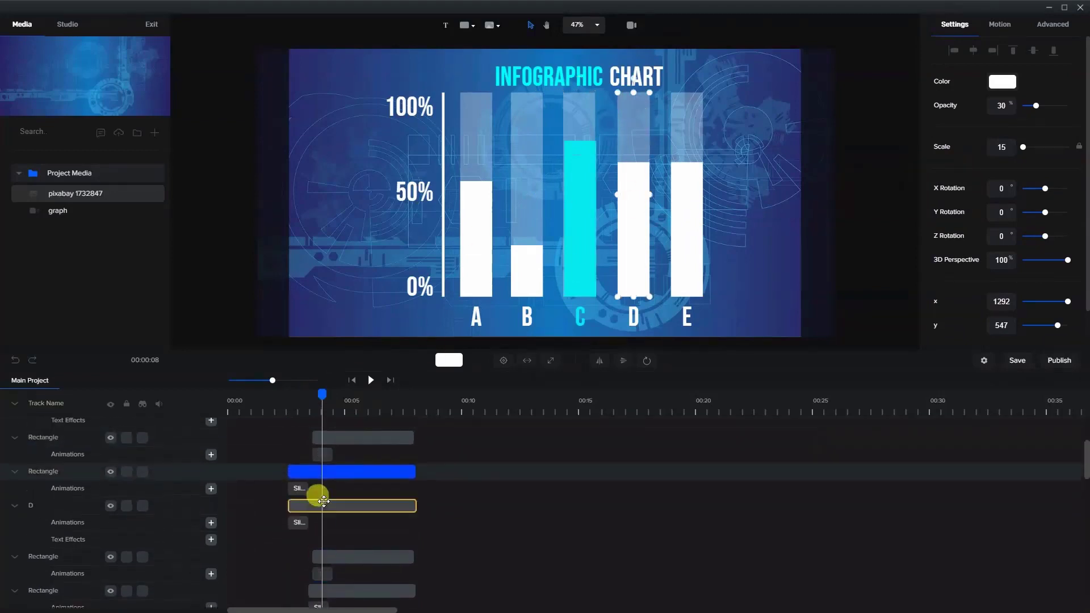
pyautogui.moveTo(288, 470); pyautogui.dragTo(321, 470)
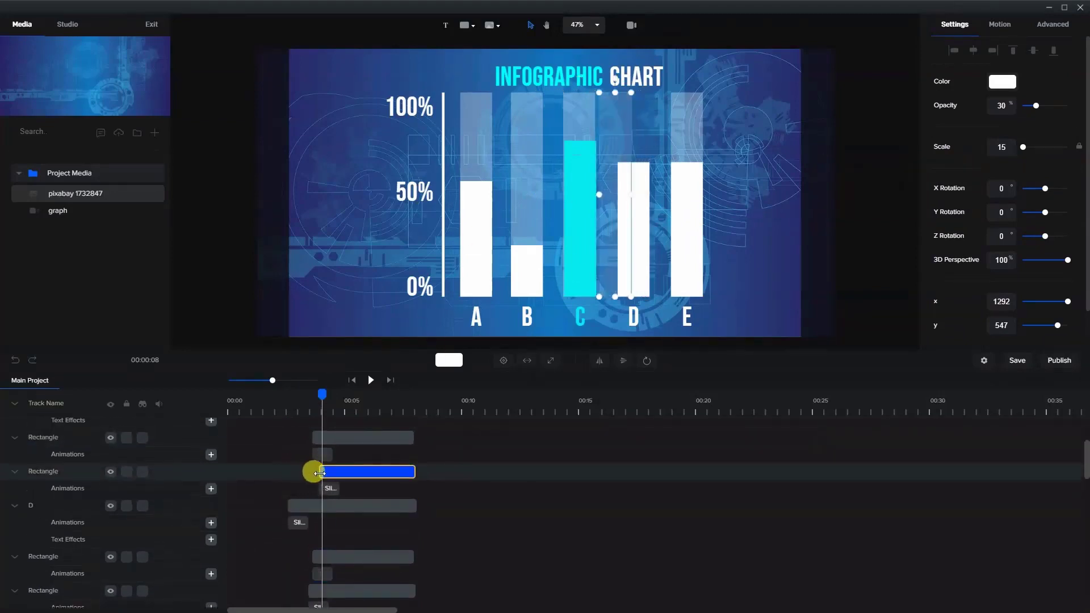
pyautogui.click(467, 376)
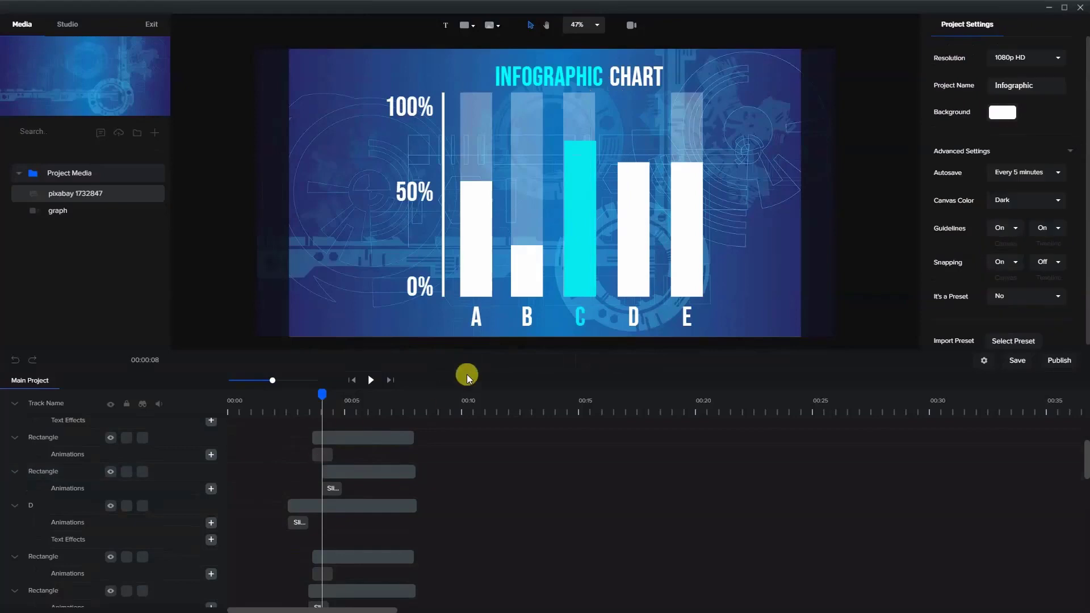
# - Trim the start of the translucent "E" bar's clip to about 4.5 s, midway through the "D" bar's slide animation
pyautogui.click(686, 130)
pyautogui.moveTo(324, 391); pyautogui.dragTo(331, 392)
pyautogui.scroll(1, 352, 474)
pyautogui.scroll(1, 351, 475)
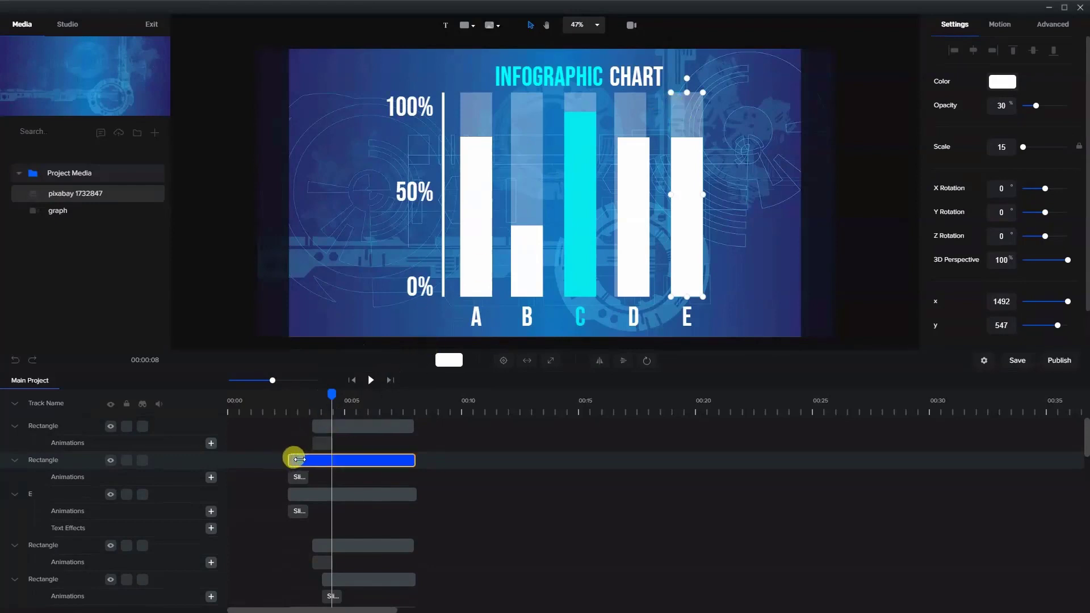
pyautogui.moveTo(299, 459); pyautogui.dragTo(333, 466)
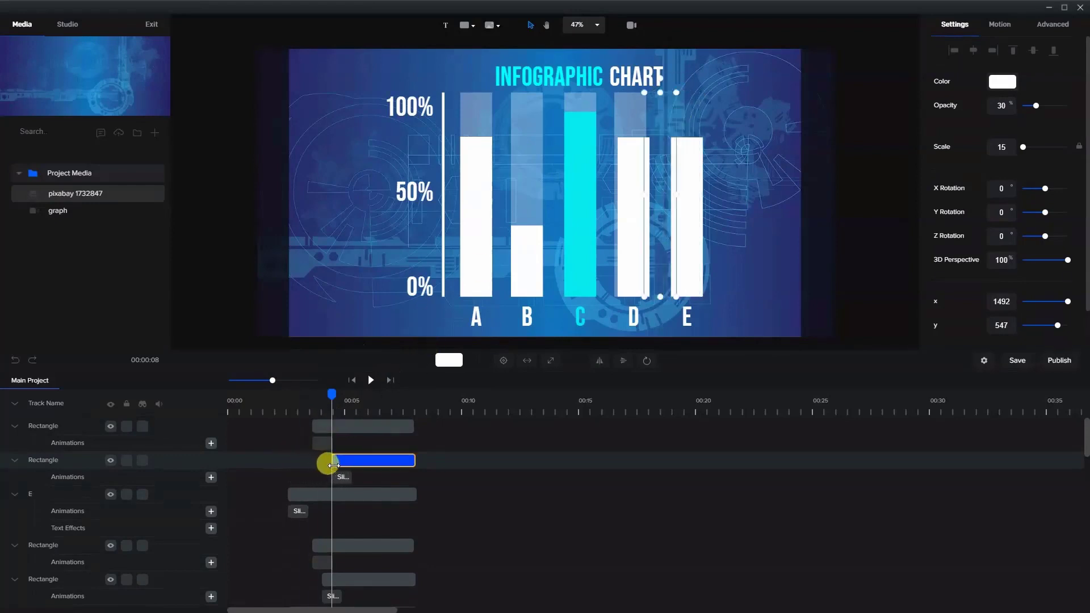
pyautogui.click(471, 244)
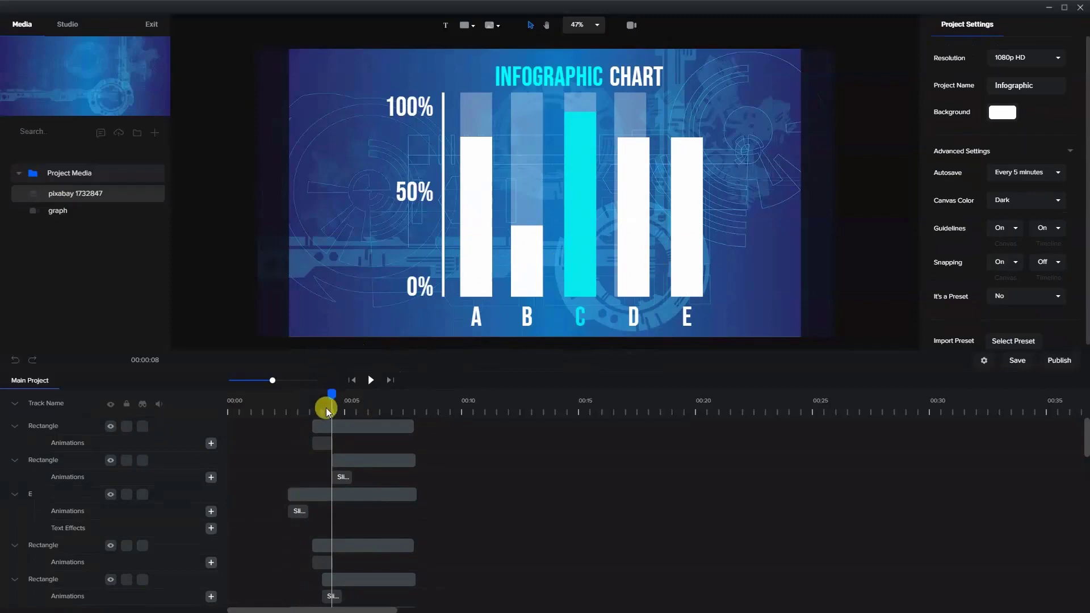
# - Scrub the timeline forward to about 5.5 s to check the staggered entrance of the bars
pyautogui.moveTo(318, 395); pyautogui.dragTo(360, 442)
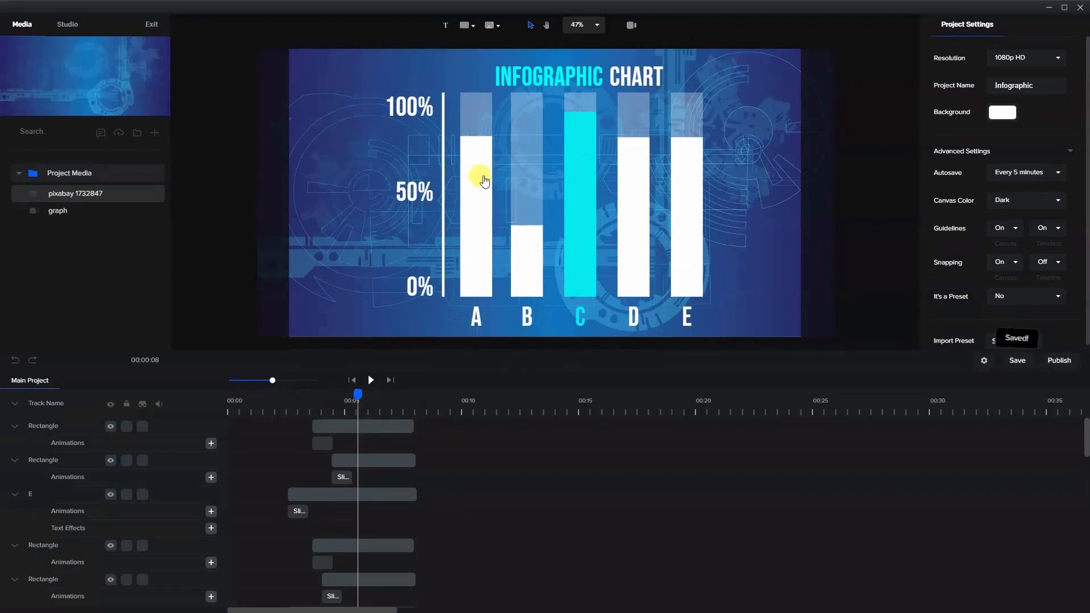
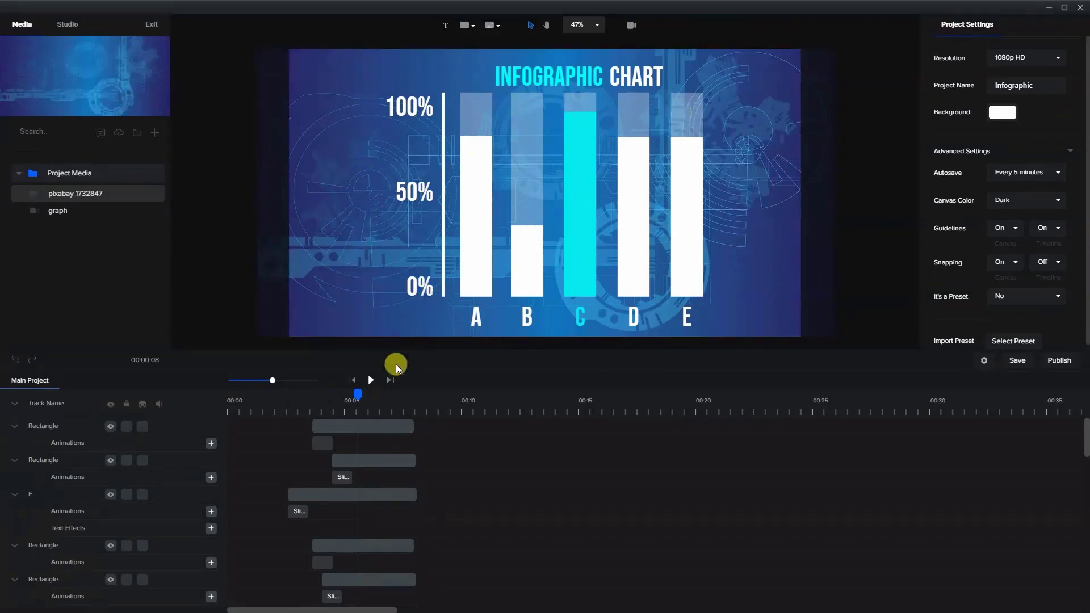
# - Trim the start of the letter "B" label's clip to about 3 s, level with the translucent "B" bar's clip
pyautogui.moveTo(352, 392)
pyautogui.mouseDown()
pyautogui.moveTo(321, 396)
pyautogui.moveTo(355, 409)
pyautogui.mouseUp()
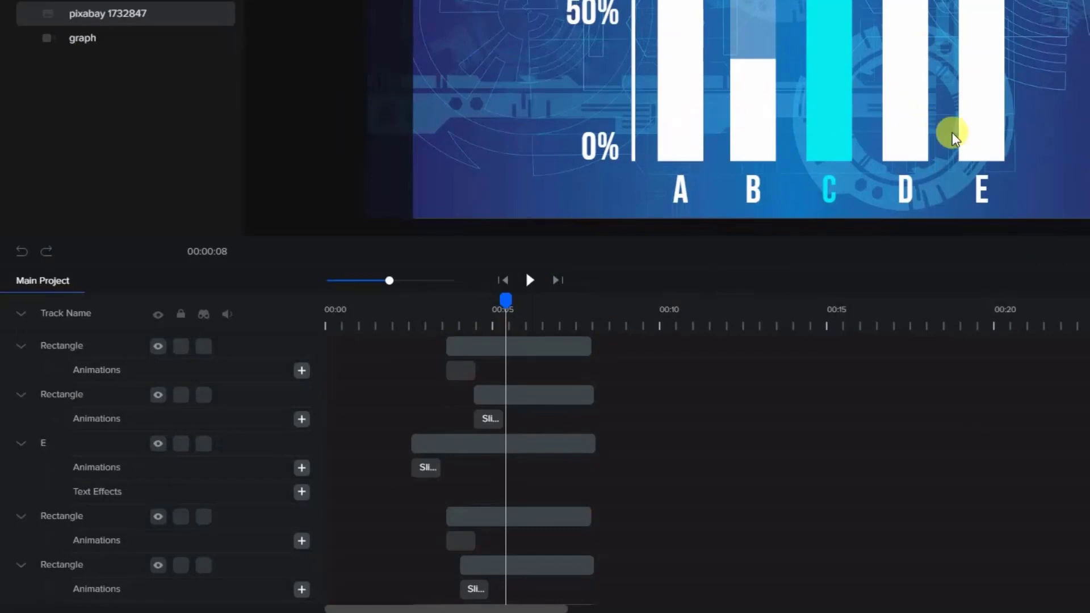
pyautogui.moveTo(505, 300); pyautogui.dragTo(456, 323)
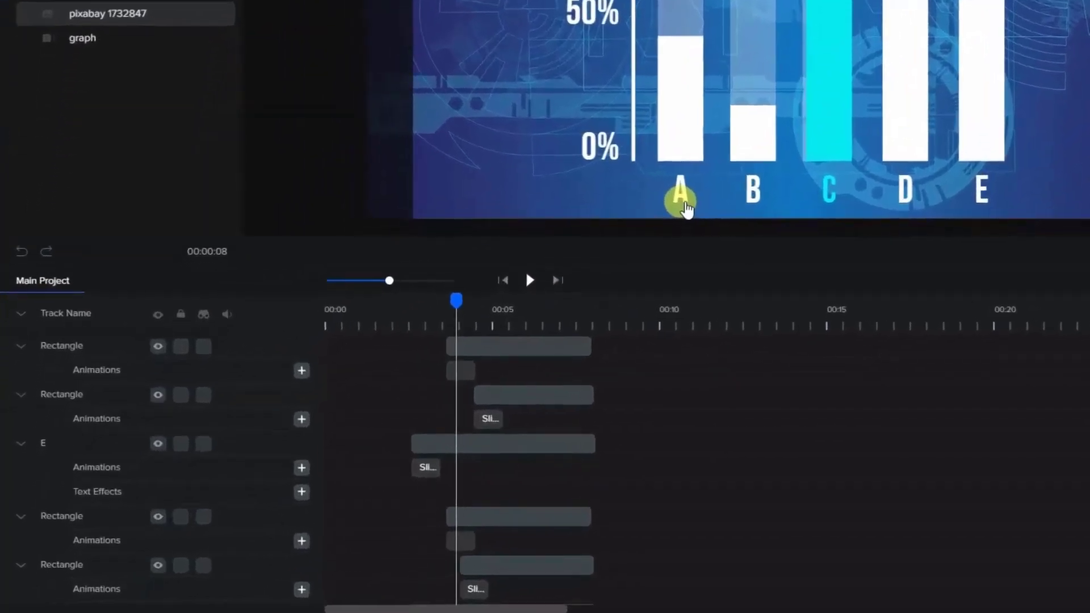
pyautogui.click(476, 318)
pyautogui.click(751, 199)
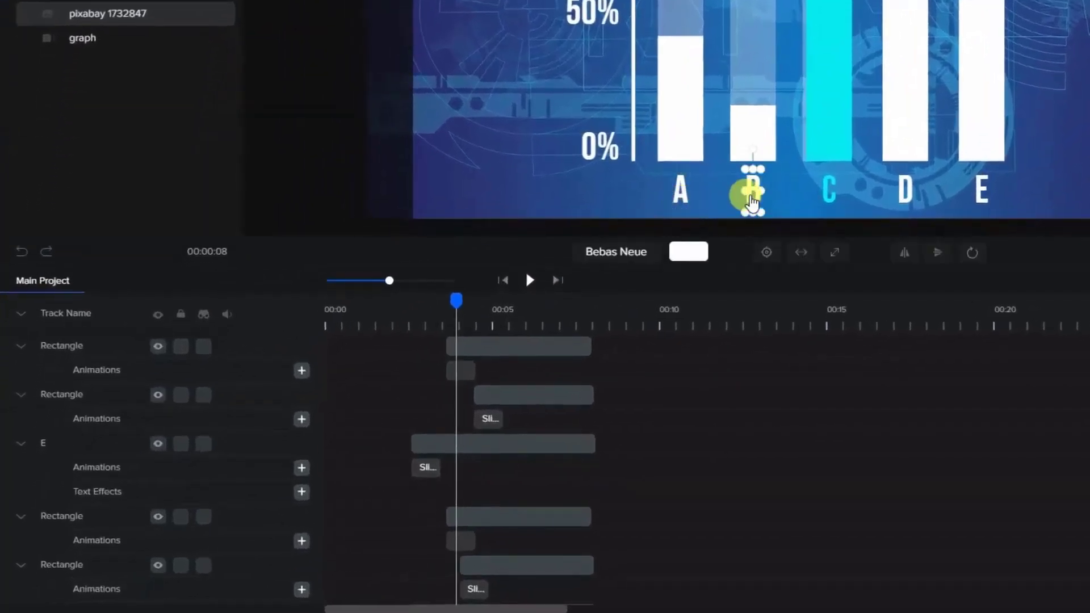
pyautogui.scroll(-5, 433, 428)
pyautogui.scroll(-5, 448, 472)
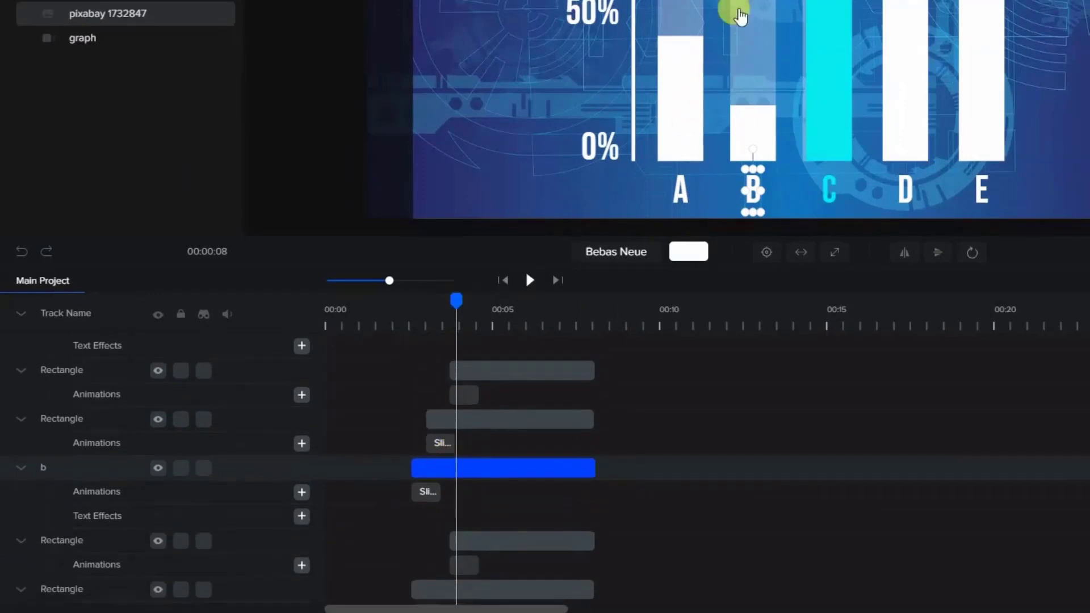
pyautogui.click(734, 9)
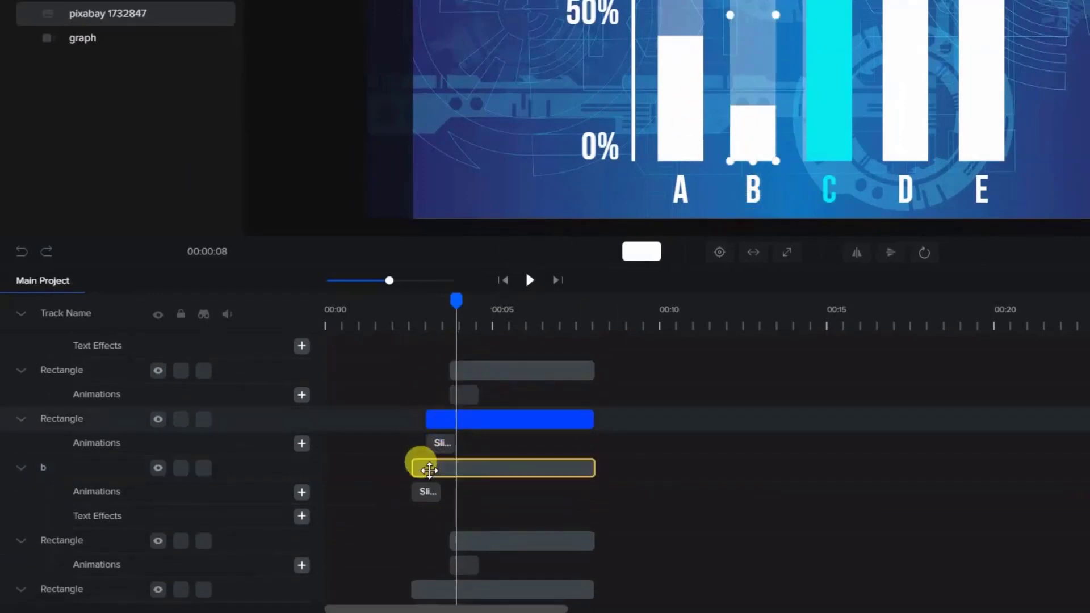
pyautogui.click(412, 467)
pyautogui.moveTo(409, 468)
pyautogui.mouseDown()
pyautogui.moveTo(432, 470)
pyautogui.moveTo(418, 467)
pyautogui.mouseUp()
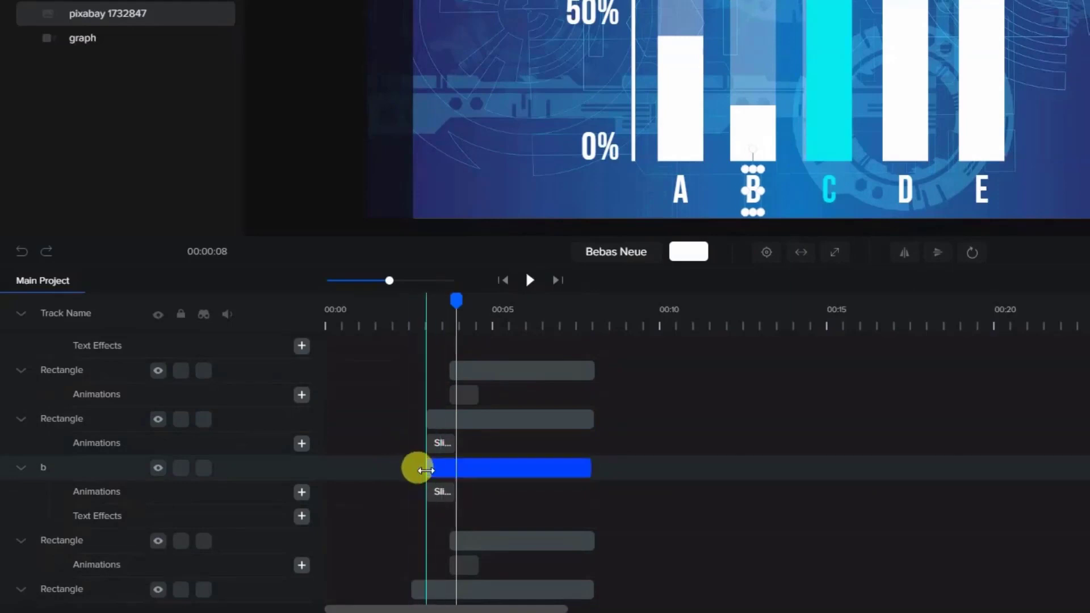
pyautogui.moveTo(588, 468); pyautogui.dragTo(589, 469)
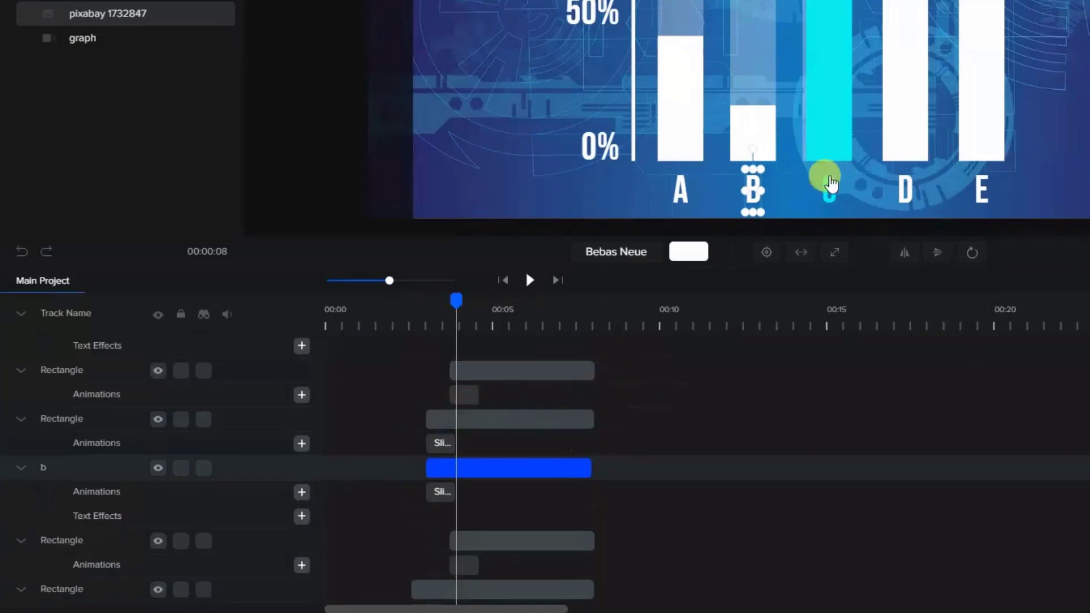
# - Trim the start of the letter "C" label's clip to about 3.5 s, level with the translucent "C" bar's clip
pyautogui.click(829, 187)
pyautogui.click(449, 447)
pyautogui.scroll(2, 454, 454)
pyautogui.scroll(2, 454, 454)
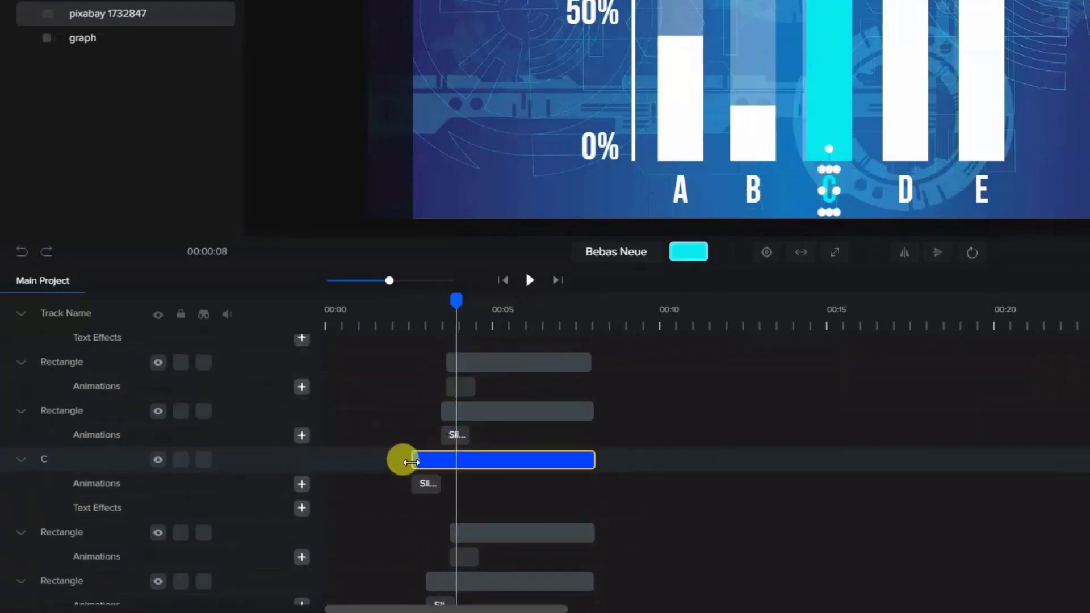
pyautogui.moveTo(414, 466); pyautogui.dragTo(434, 467)
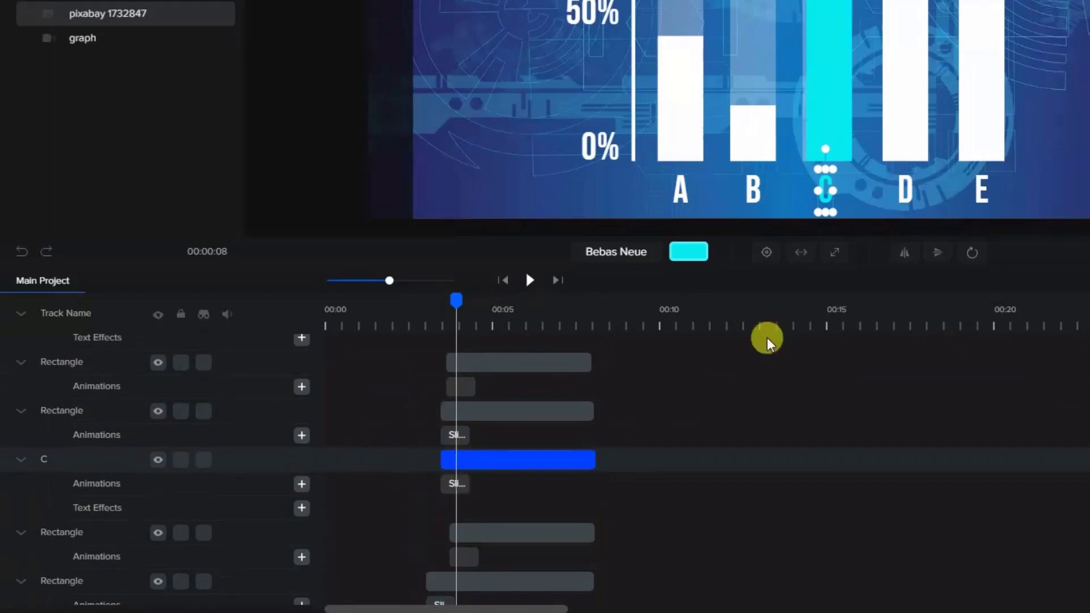
# - Trim the start of the letter "D" label's clip to about 4 s, level with the translucent "D" bar's clip
pyautogui.click(905, 205)
pyautogui.scroll(4, 536, 461)
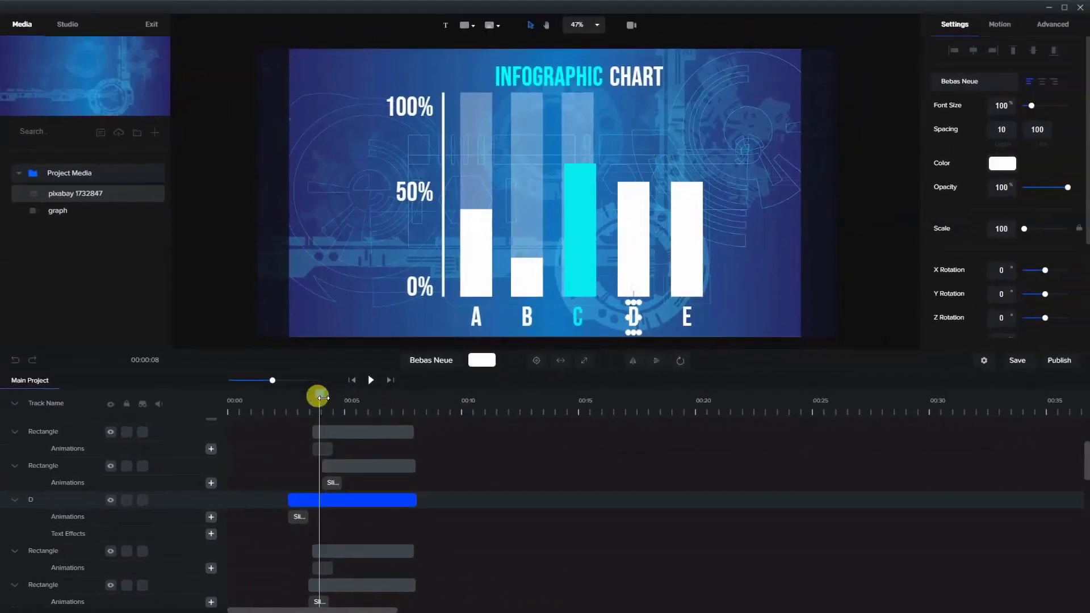
pyautogui.moveTo(322, 397); pyautogui.dragTo(354, 396)
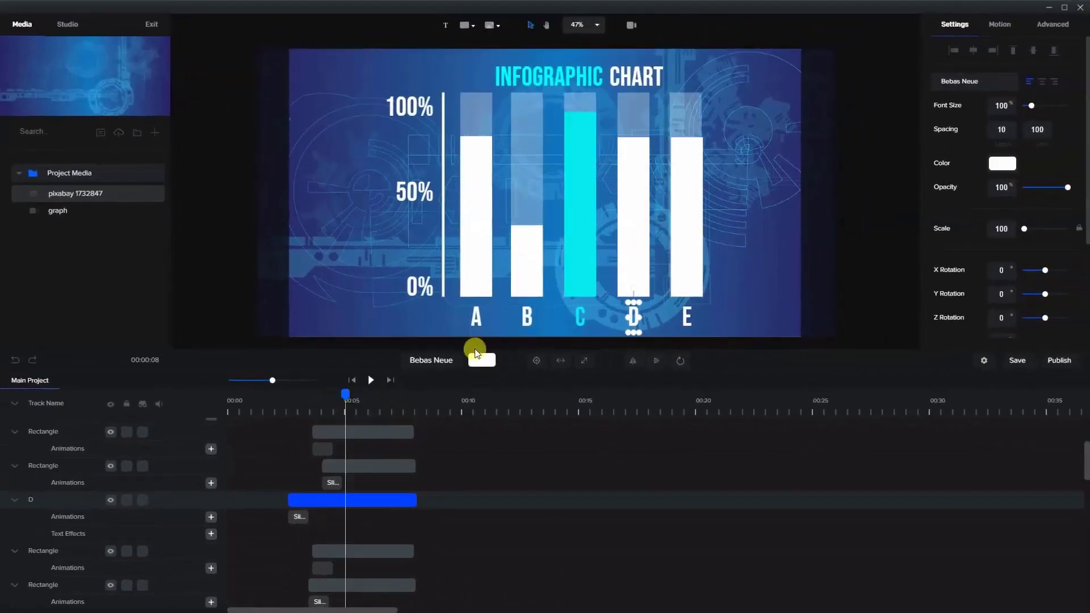
pyautogui.click(622, 112)
pyautogui.moveTo(313, 500); pyautogui.dragTo(326, 503)
pyautogui.click(443, 430)
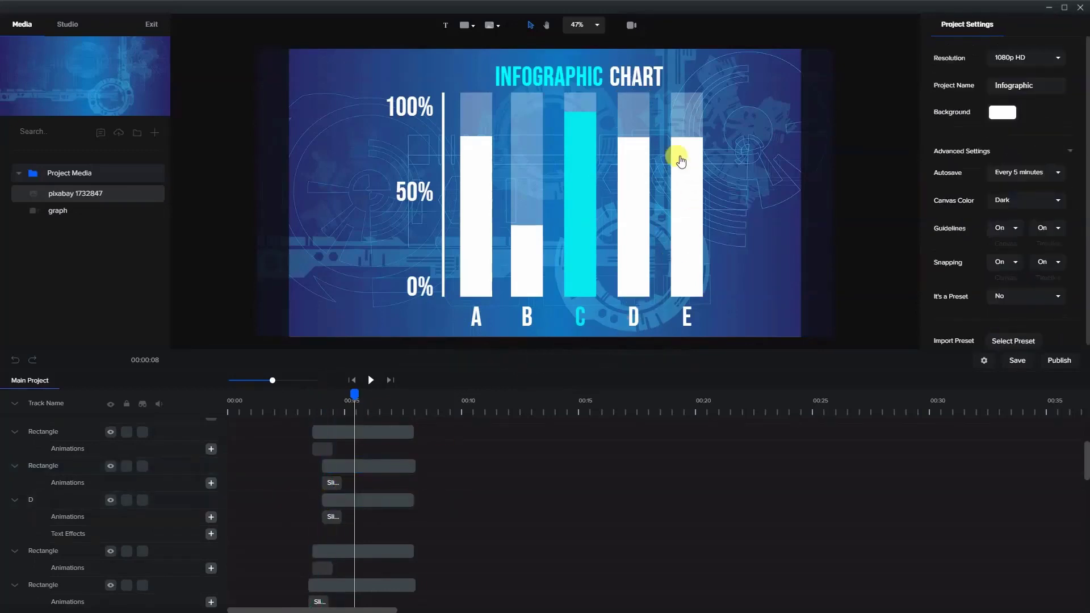
# - Trim the start of the letter "E" label's clip to about 4.5 s, level with the translucent "E" bar's clip
pyautogui.click(679, 116)
pyautogui.scroll(3, 359, 486)
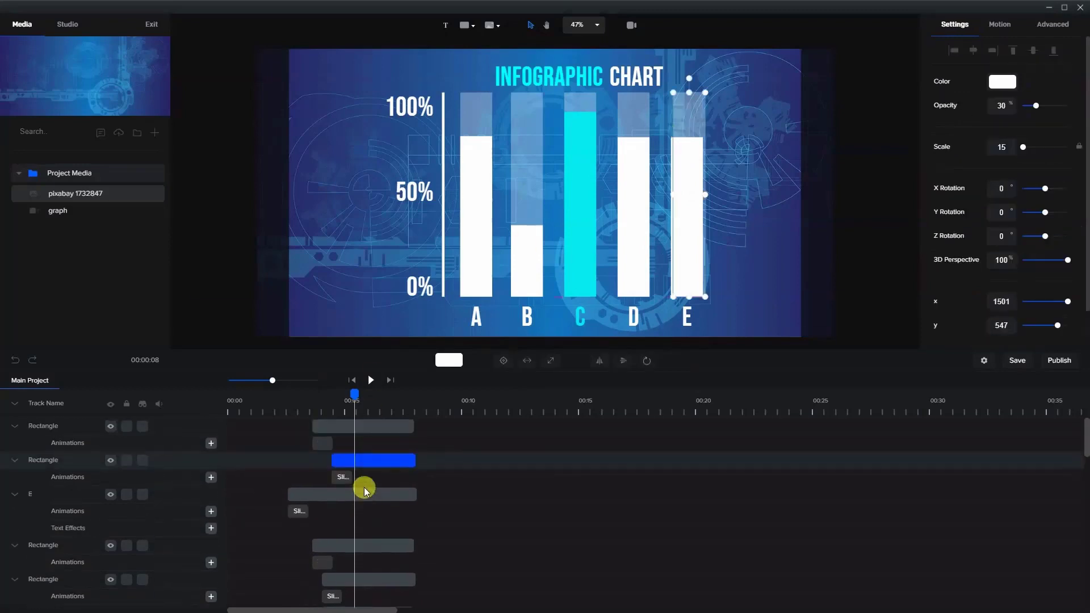
pyautogui.click(290, 492)
pyautogui.moveTo(282, 493); pyautogui.dragTo(330, 498)
# - Scrub the timeline to about 7 s and nudge the solid white "E" bar into line with its translucent bar
pyautogui.moveTo(348, 391); pyautogui.dragTo(379, 450)
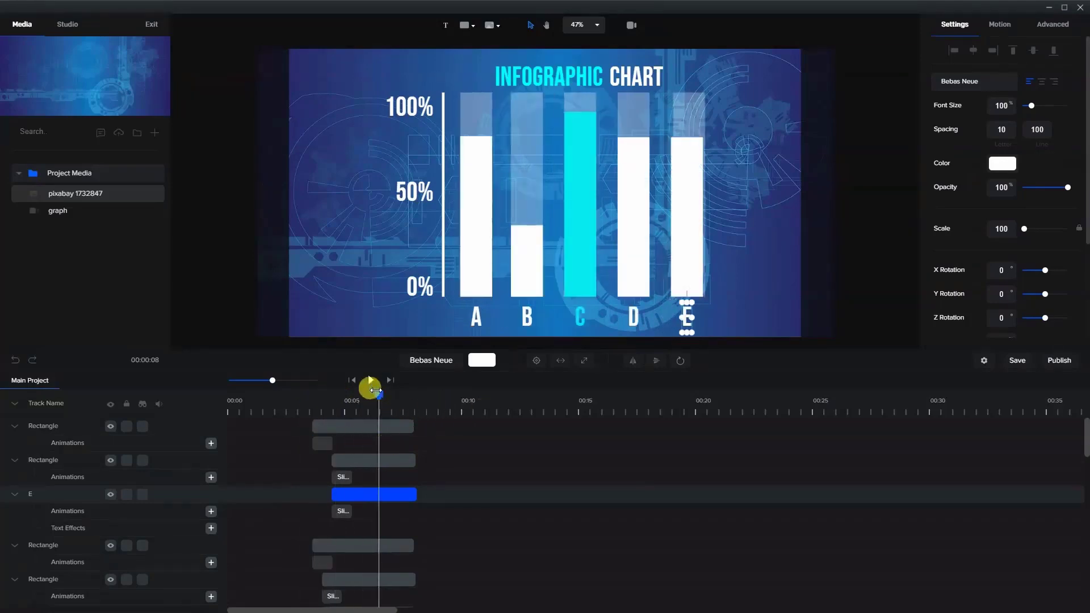
pyautogui.moveTo(378, 394); pyautogui.dragTo(390, 393)
pyautogui.click(688, 232)
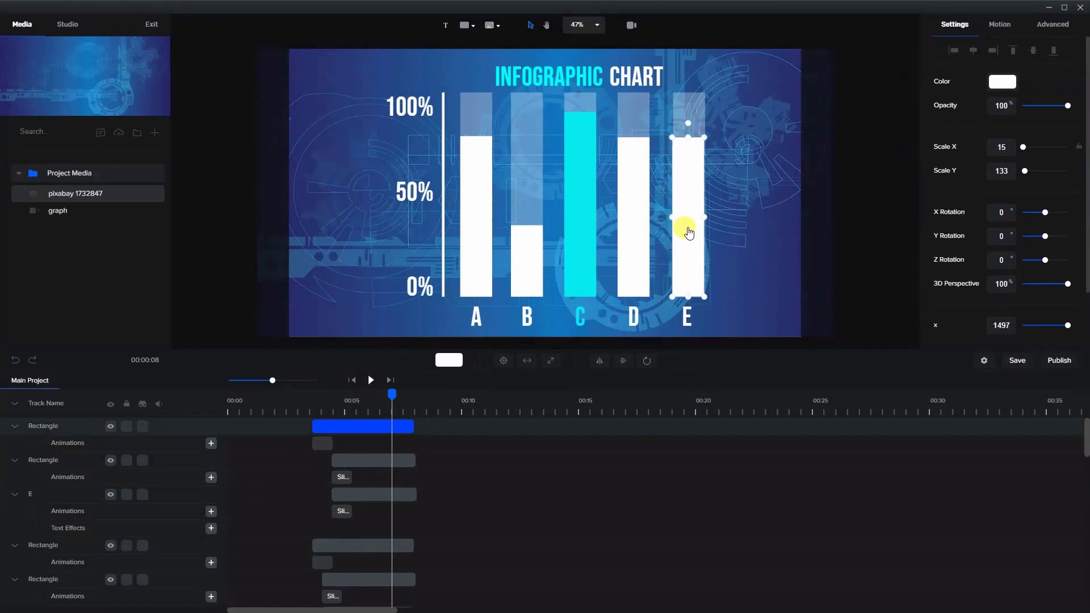
pyautogui.click(755, 234)
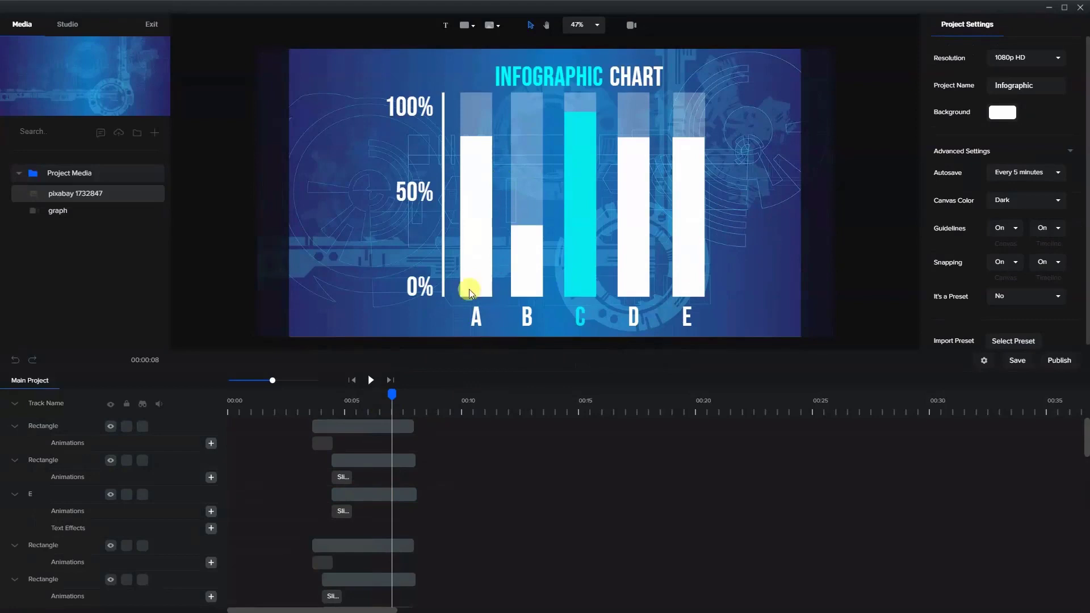
# - Trim the start of the solid white "A" bar's clip to the playhead at about 5.6 s
pyautogui.moveTo(391, 397); pyautogui.dragTo(360, 411)
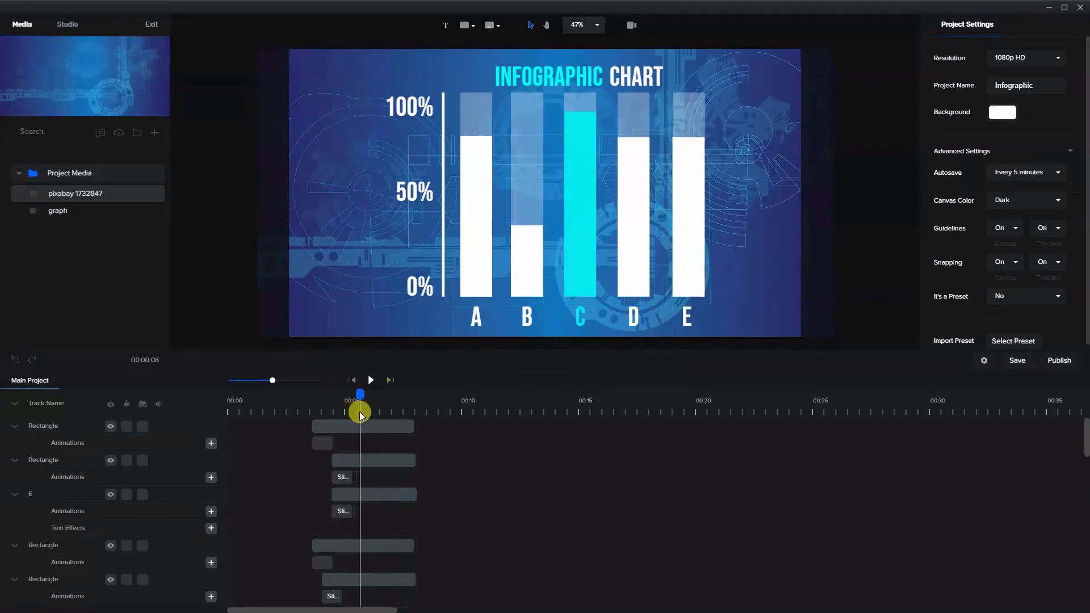
pyautogui.click(482, 221)
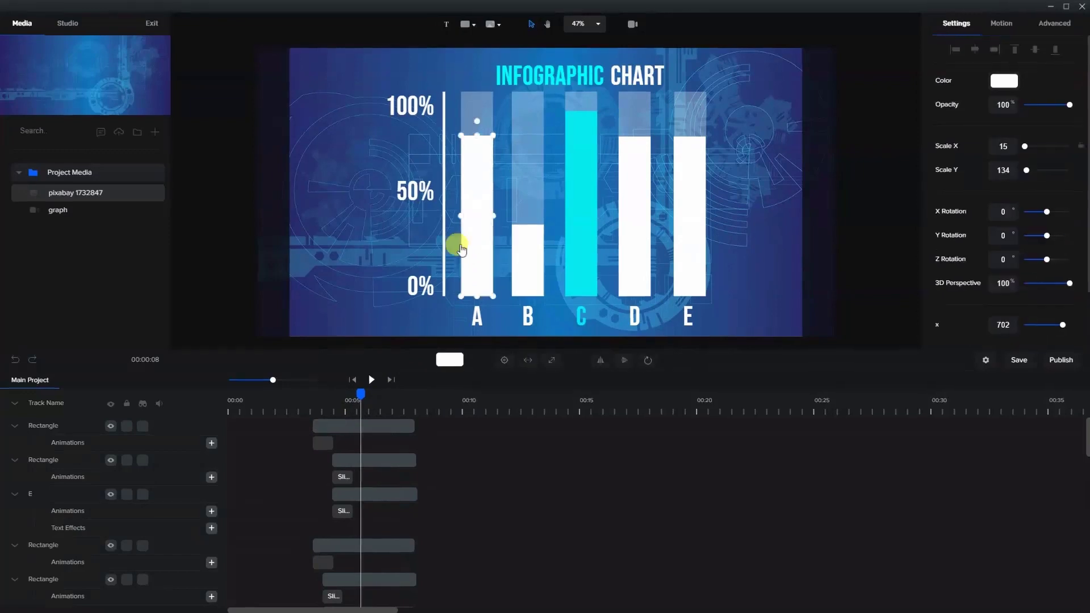
pyautogui.scroll(-5, 381, 545)
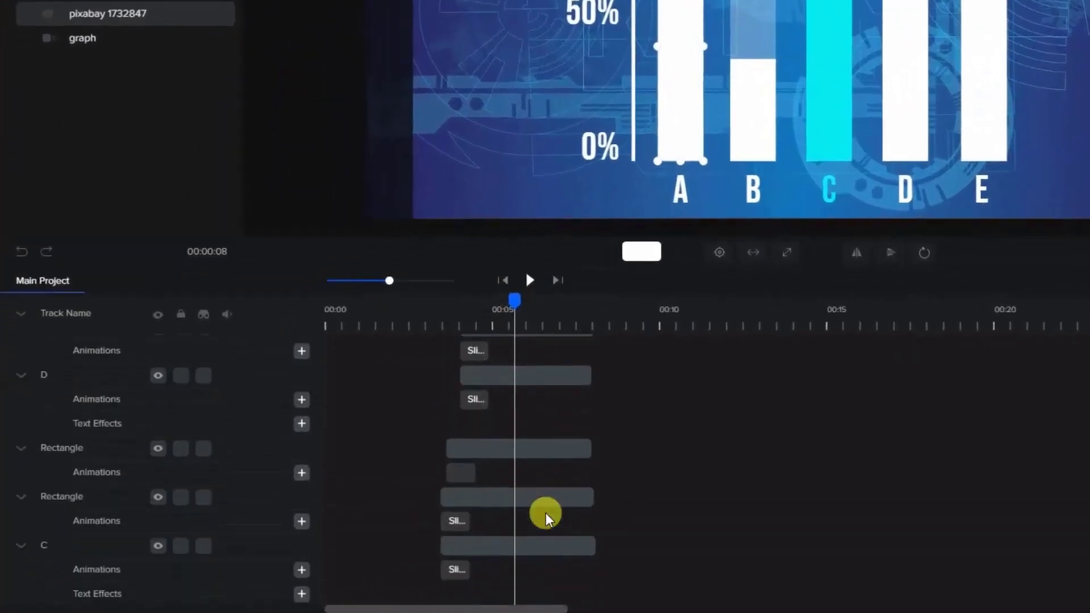
pyautogui.scroll(-5, 544, 516)
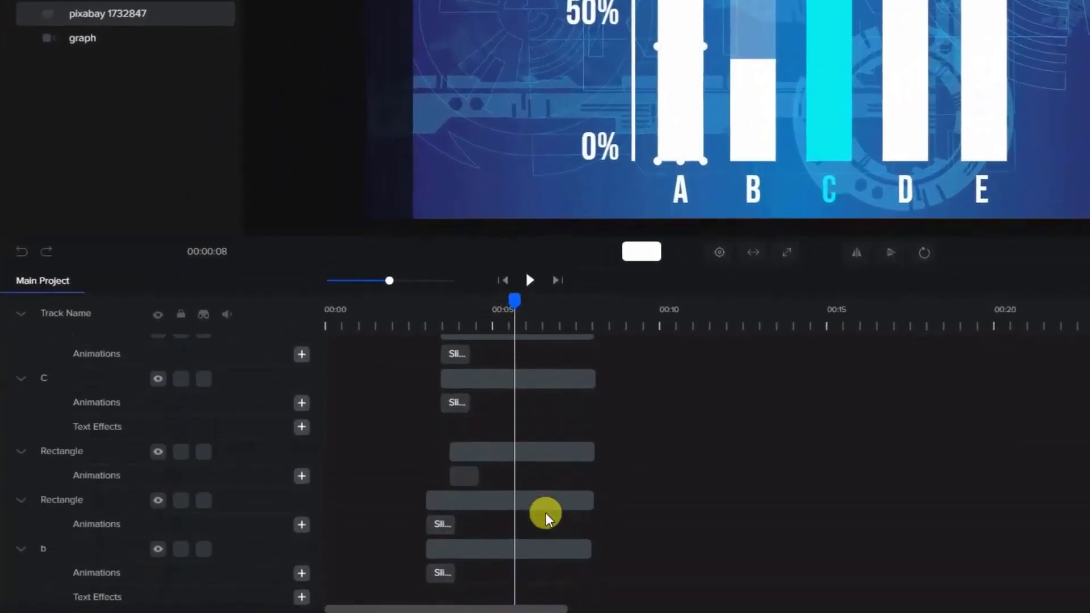
pyautogui.click(545, 514)
pyautogui.moveTo(454, 467); pyautogui.dragTo(518, 472)
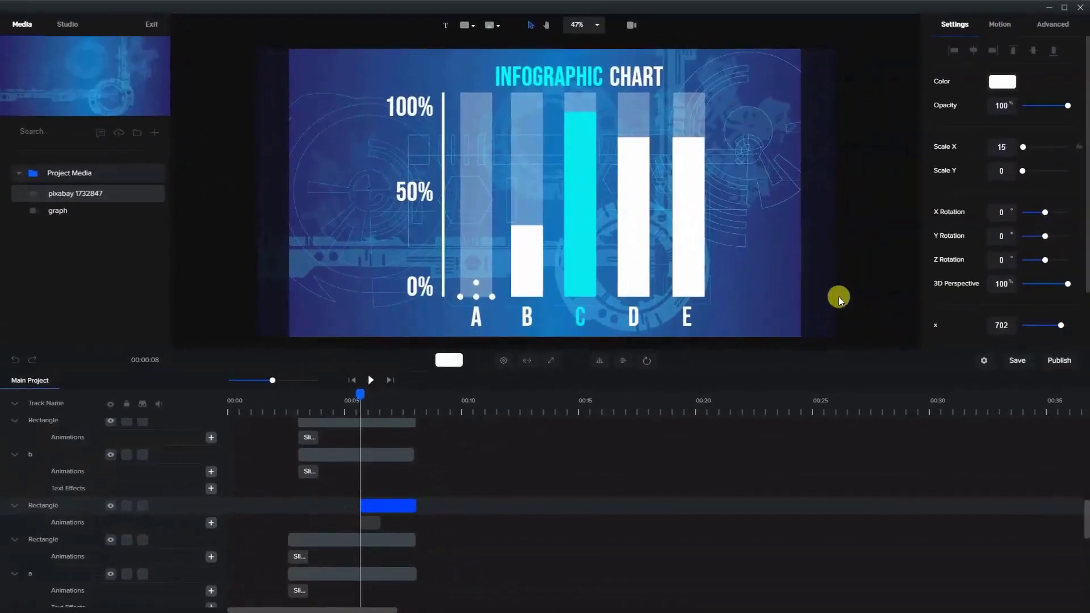
pyautogui.click(976, 241)
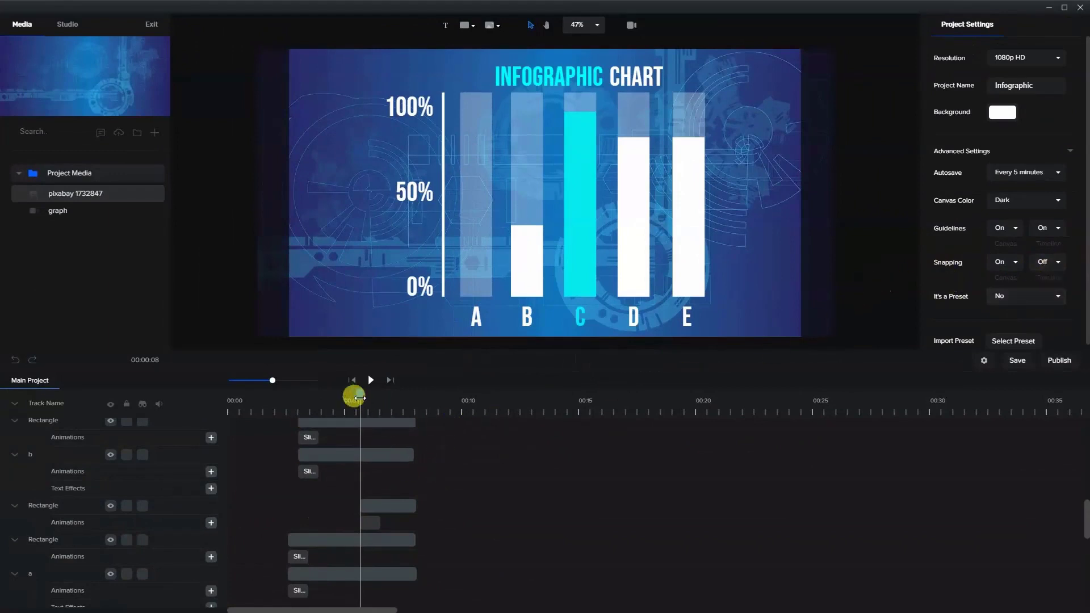
# - Trim the start of the solid white "B" bar's clip to about 6 s, midway through the "A" bar's fill animation
pyautogui.moveTo(353, 399); pyautogui.dragTo(369, 400)
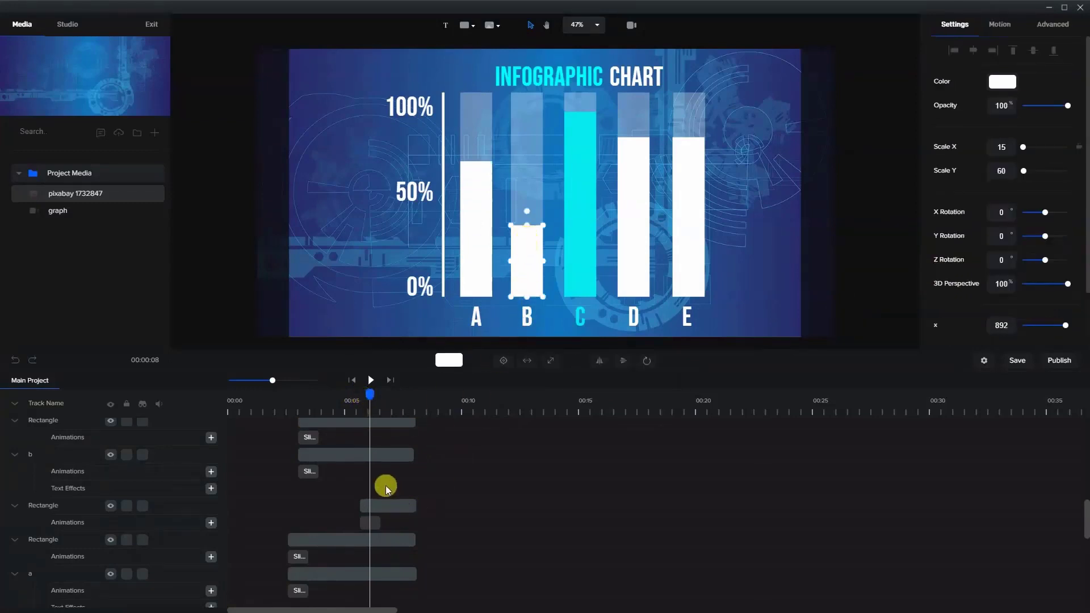
pyautogui.scroll(2, 386, 487)
pyautogui.scroll(-2, 386, 482)
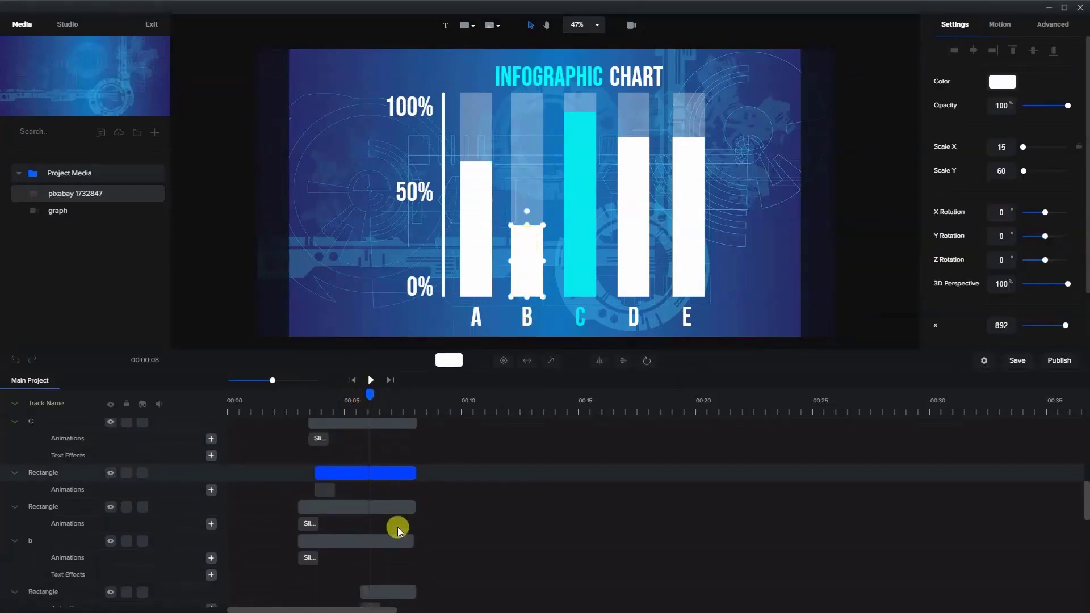
pyautogui.scroll(2, 379, 477)
pyautogui.scroll(1, 380, 488)
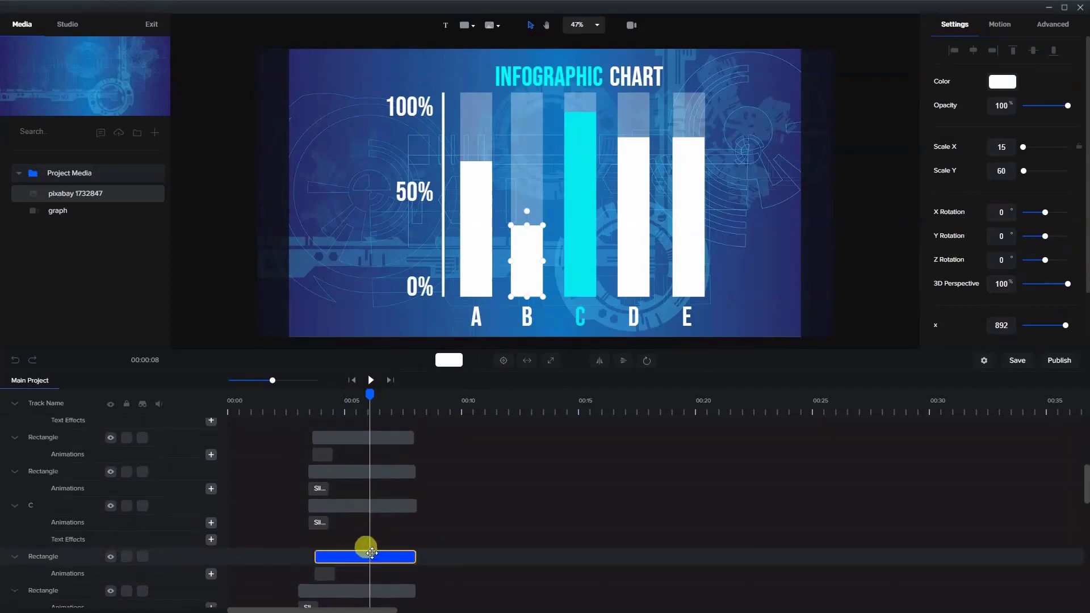
pyautogui.moveTo(318, 556); pyautogui.dragTo(370, 564)
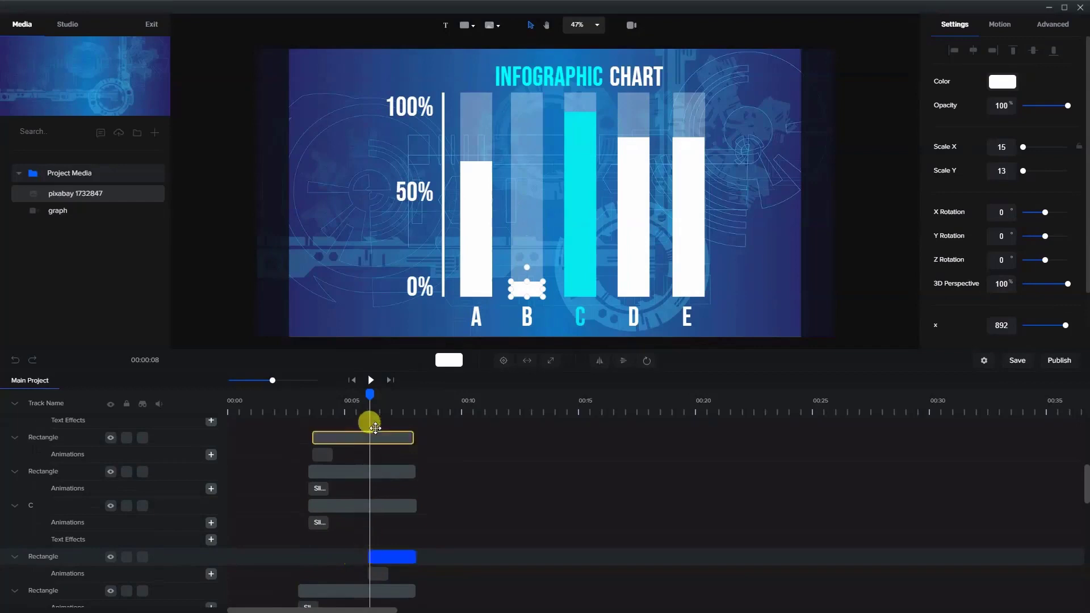
# - Trim the start of the solid cyan "C" bar's clip to about 6.5 s, midway through the "B" bar's fill animation
pyautogui.moveTo(370, 394); pyautogui.dragTo(379, 399)
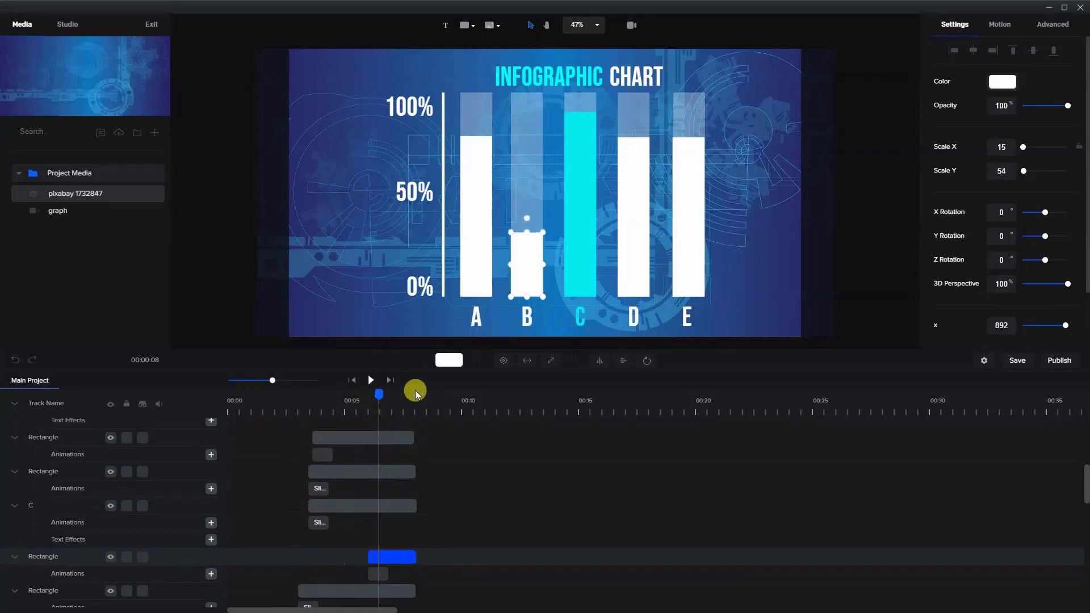
pyautogui.click(587, 225)
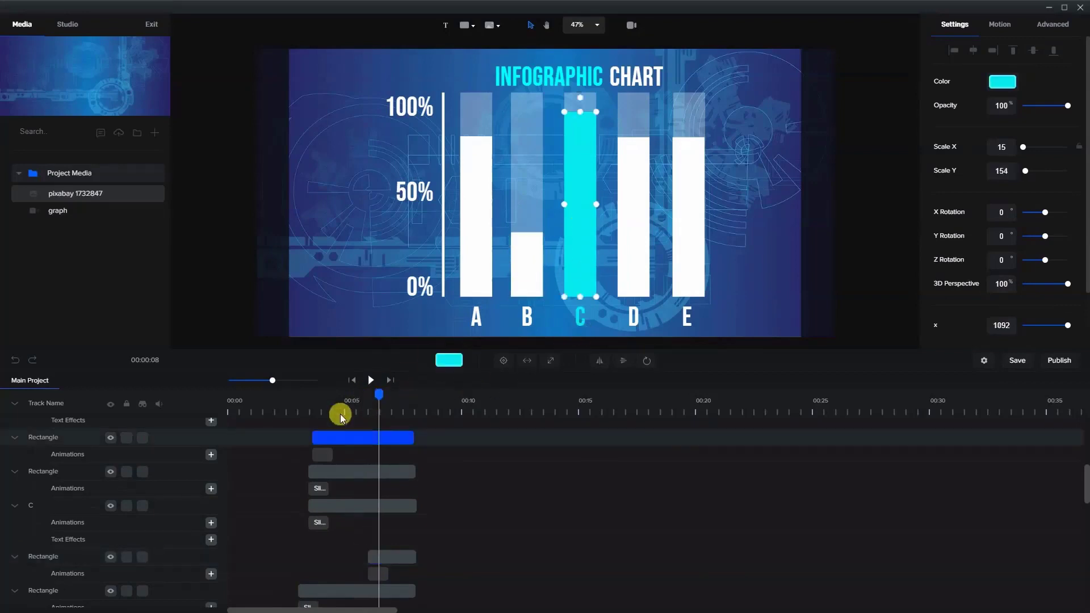
pyautogui.moveTo(314, 439); pyautogui.dragTo(377, 439)
pyautogui.click(538, 389)
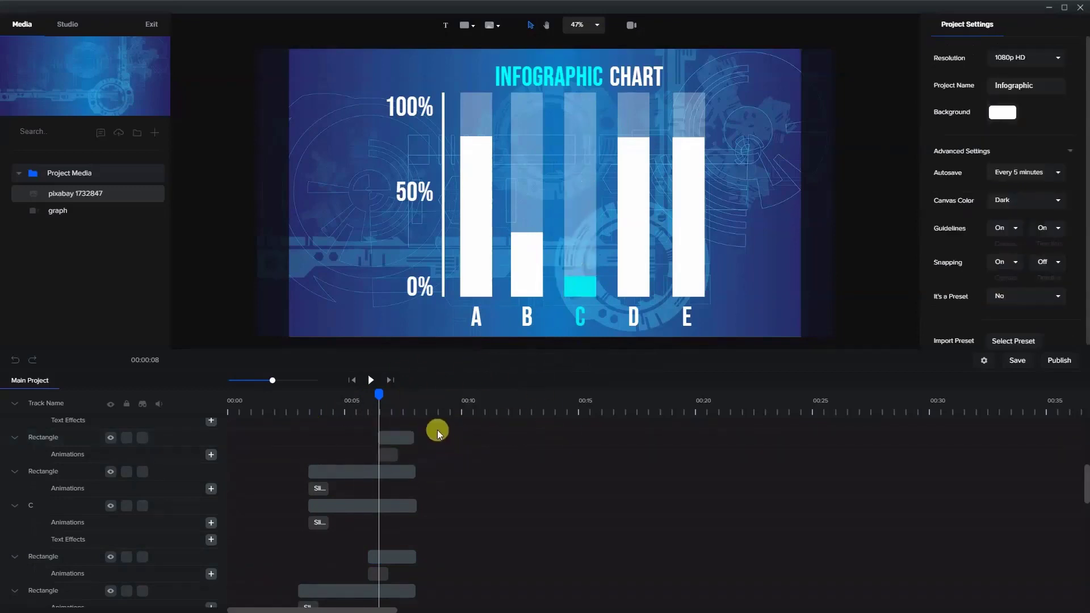
# - Scrub the timeline to about 6.9 s and select the solid white "D" bar with its clip
pyautogui.scroll(3, 418, 474)
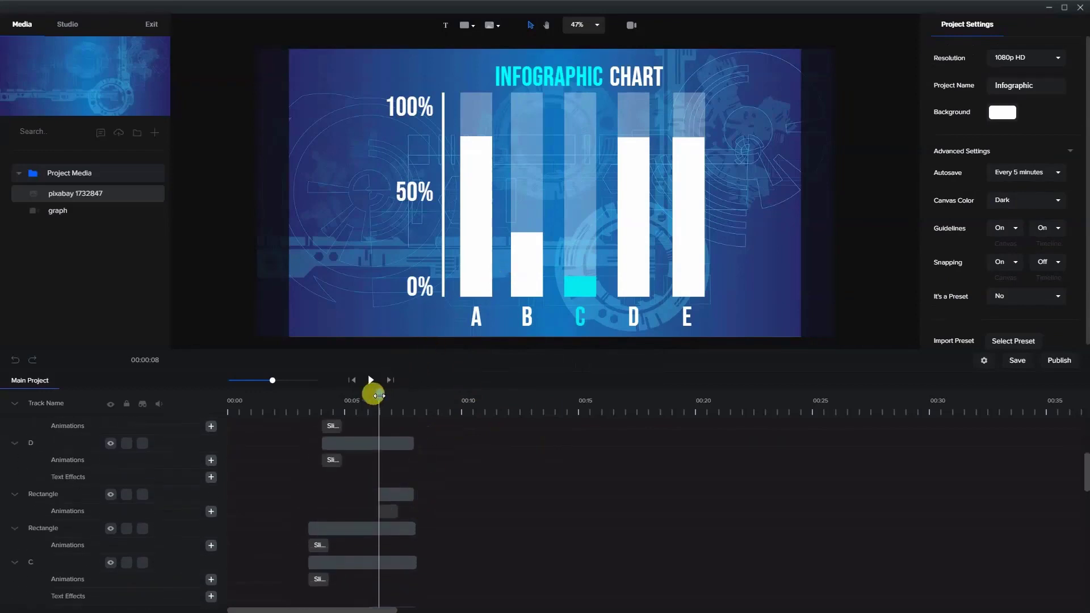
pyautogui.moveTo(379, 396); pyautogui.dragTo(388, 399)
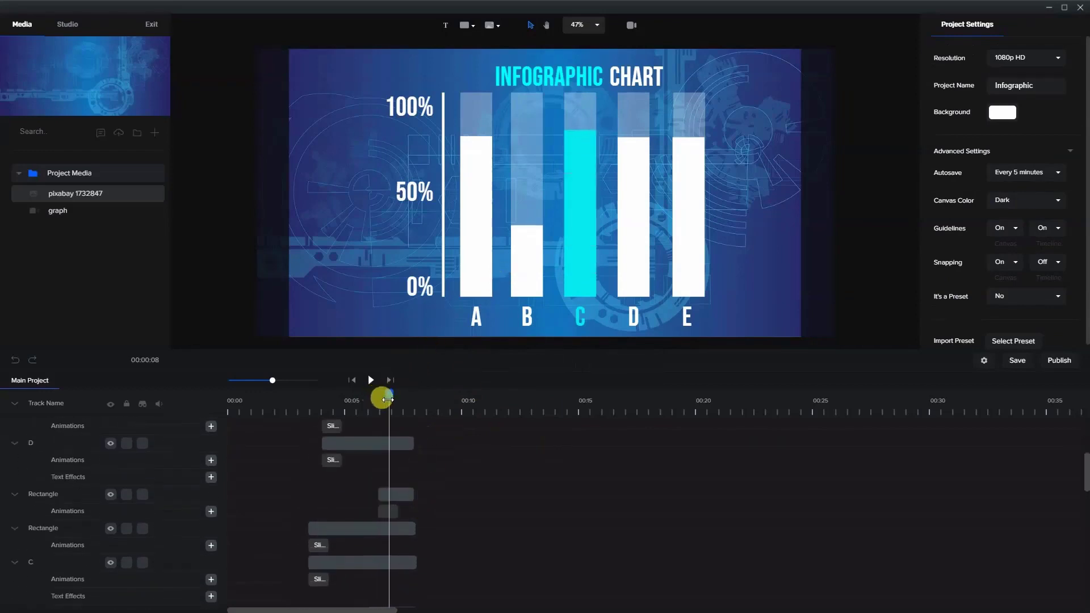
pyautogui.click(635, 272)
pyautogui.scroll(6, 414, 503)
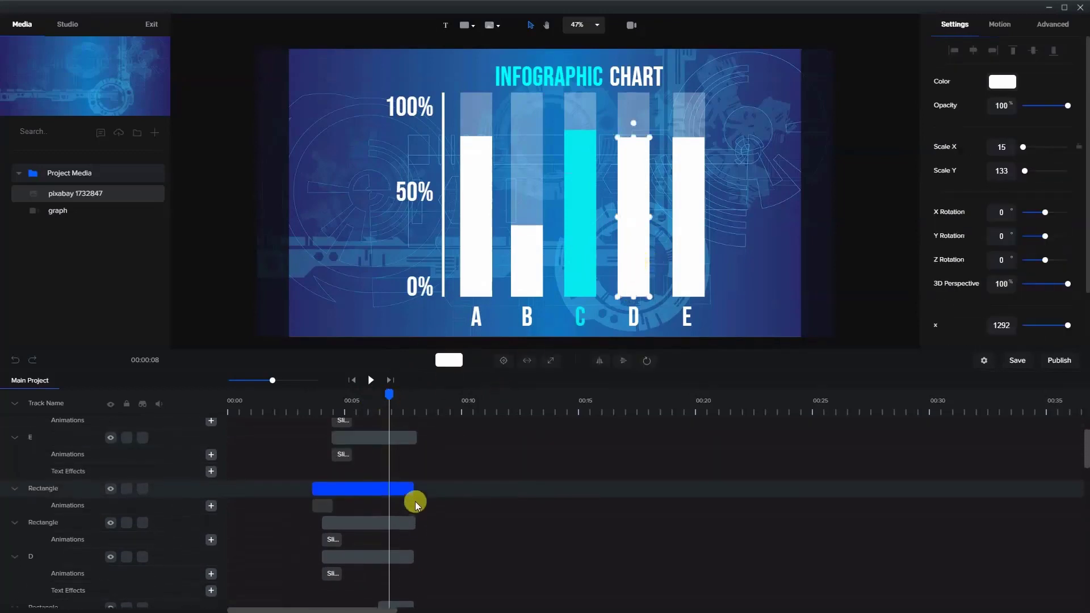
# - Unlock the "pixabay 1732847" background and extend its clip and the vertical axis line's clip to about 9.4 s
pyautogui.scroll(-5, 404, 499)
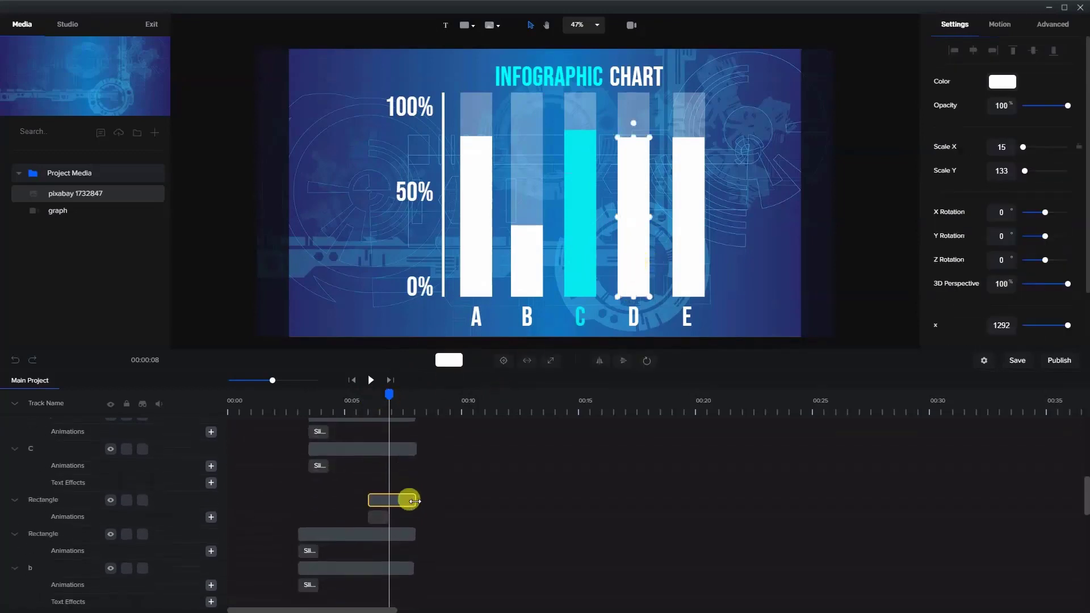
pyautogui.scroll(-6, 414, 501)
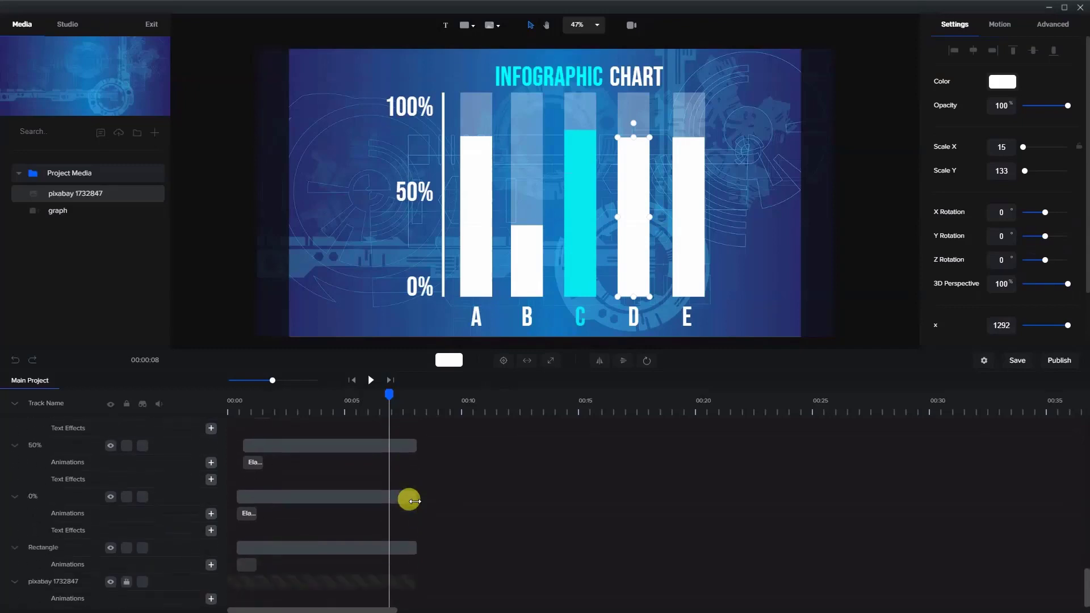
pyautogui.scroll(1, 122, 582)
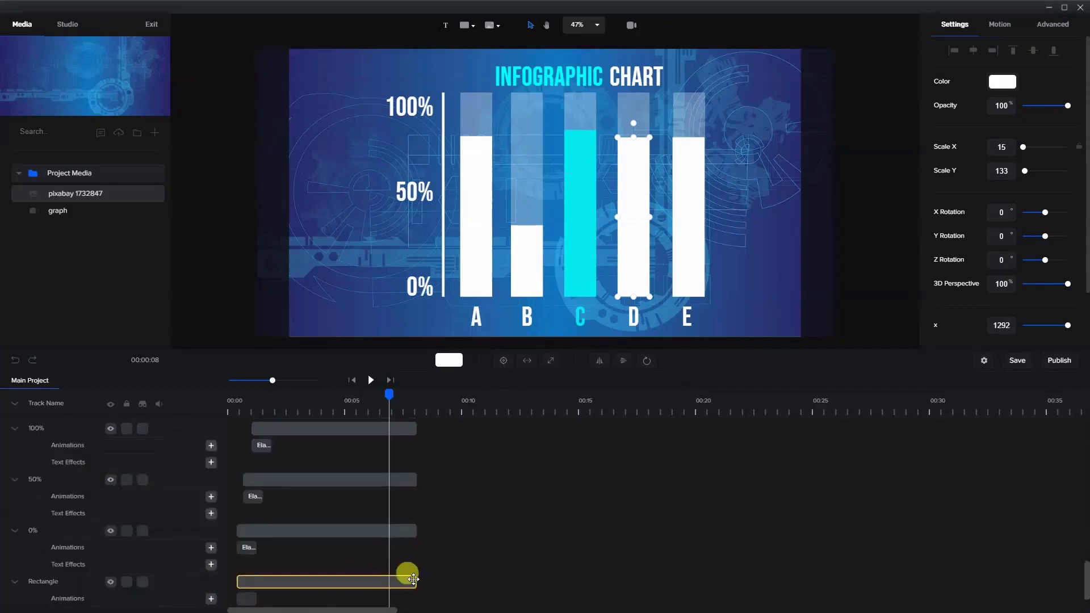
pyautogui.scroll(-2, 377, 556)
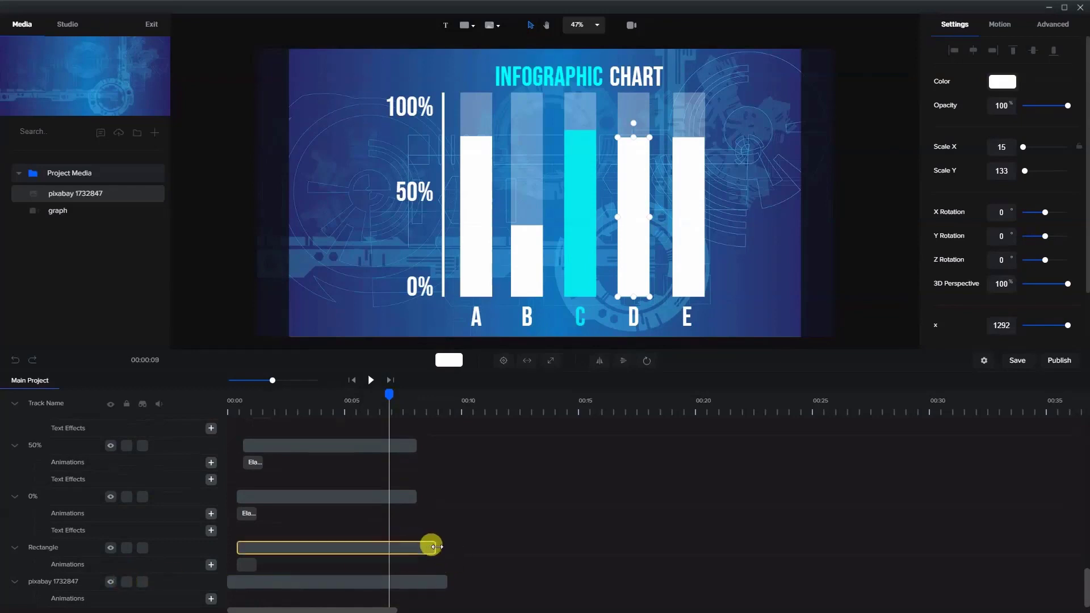
pyautogui.moveTo(449, 549)
pyautogui.mouseDown()
pyautogui.moveTo(437, 546)
pyautogui.moveTo(447, 547)
pyautogui.mouseUp()
pyautogui.click(876, 321)
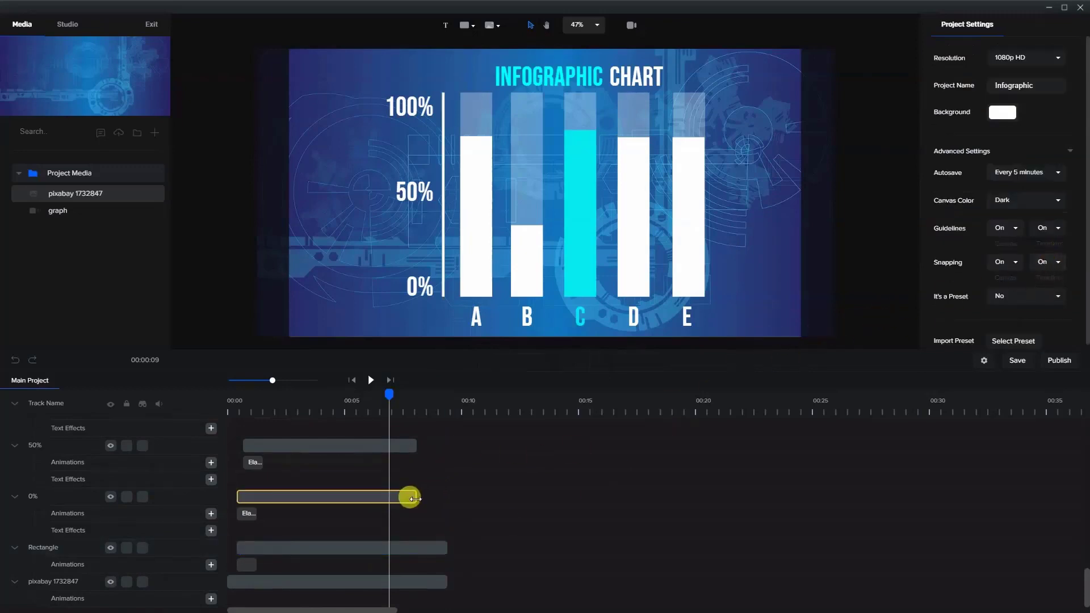
# - Extend the clips of the 0%, 50% and 100% labels and the "infographic" and "chart" title texts to about 9.4 s
pyautogui.moveTo(415, 498); pyautogui.dragTo(452, 500)
pyautogui.moveTo(413, 446); pyautogui.dragTo(442, 455)
pyautogui.scroll(1, 415, 477)
pyautogui.scroll(1, 424, 471)
pyautogui.scroll(1, 424, 471)
pyautogui.scroll(2, 423, 471)
pyautogui.moveTo(411, 516); pyautogui.dragTo(447, 518)
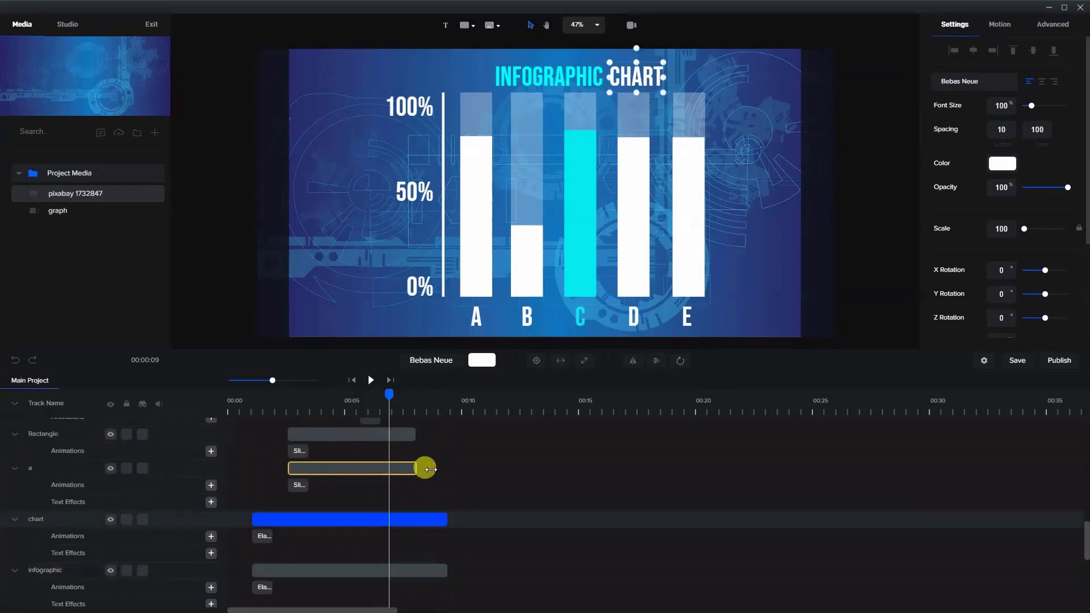
# - Extend the clips of the "A" and "B" letters and their transparent and solid bars to about 9.4 s
pyautogui.moveTo(429, 469)
pyautogui.mouseDown()
pyautogui.moveTo(446, 468)
pyautogui.moveTo(447, 488)
pyautogui.moveTo(447, 457)
pyautogui.mouseUp()
pyautogui.scroll(1, 415, 458)
pyautogui.scroll(2, 428, 454)
pyautogui.moveTo(413, 516); pyautogui.dragTo(447, 485)
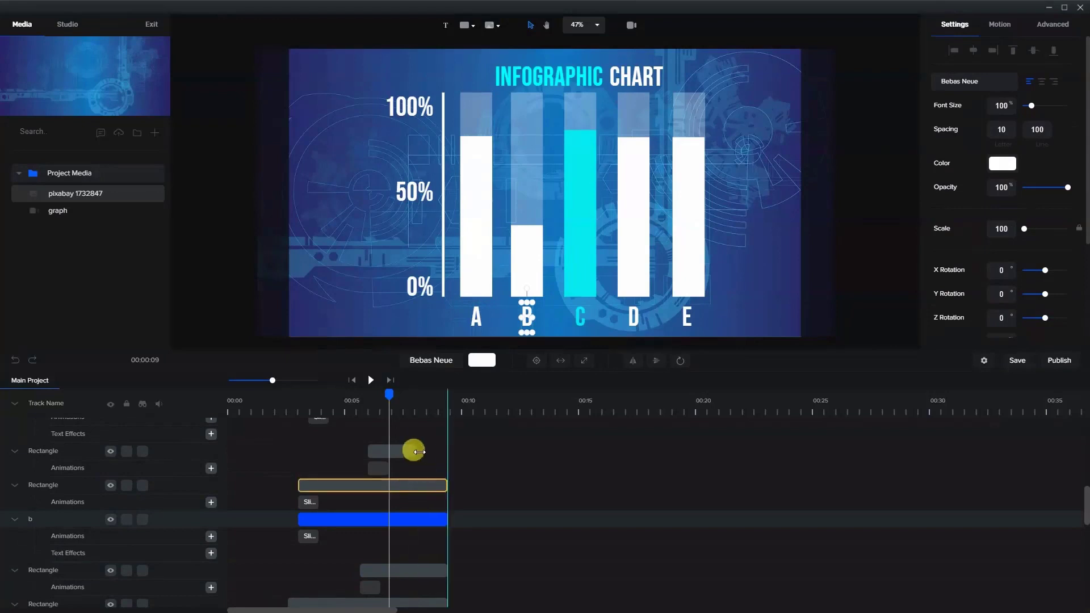
pyautogui.moveTo(406, 451); pyautogui.dragTo(443, 454)
# - Extend the clips of the "C" letter, its transparent bar and its cyan bar to about 9.4 s
pyautogui.scroll(1, 428, 473)
pyautogui.scroll(2, 399, 547)
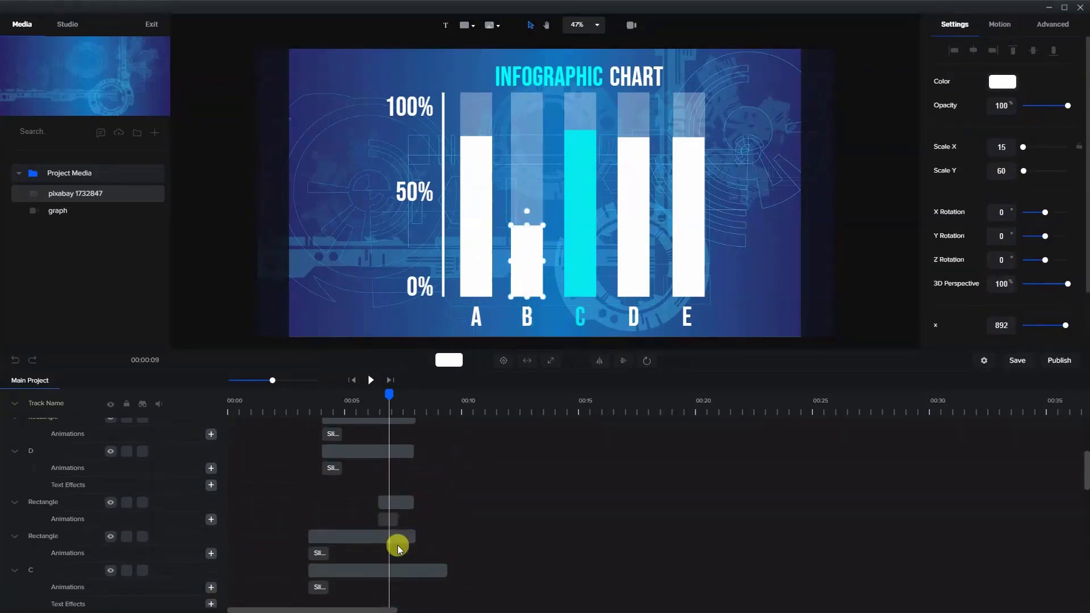
pyautogui.moveTo(399, 544); pyautogui.dragTo(447, 539)
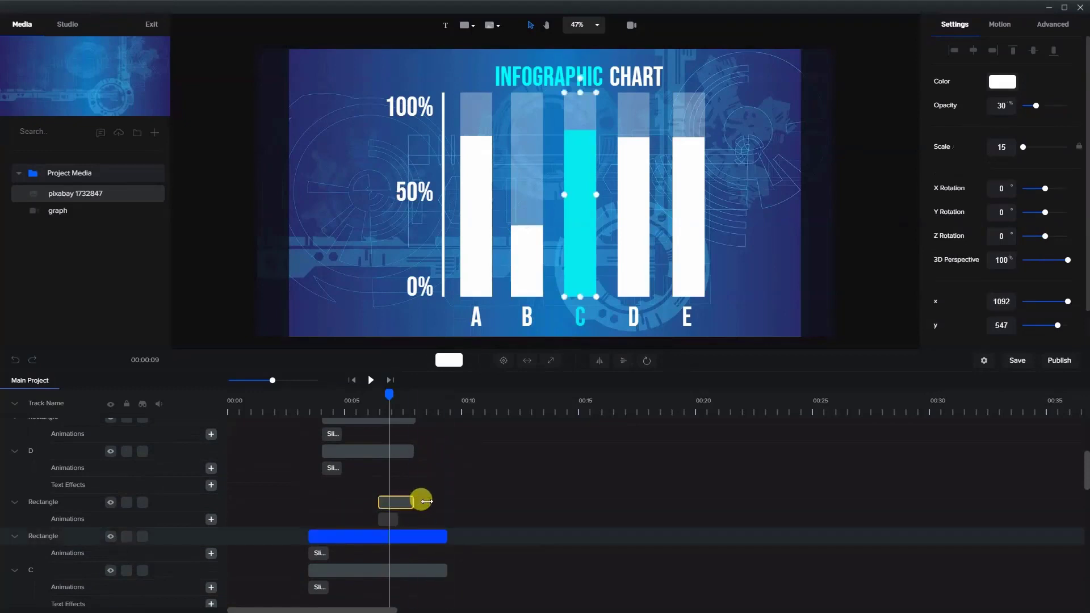
pyautogui.moveTo(426, 501); pyautogui.dragTo(426, 499)
# - Extend the clips of the "D" and "E" letters and their transparent and solid bars to about 9.4 s
pyautogui.moveTo(413, 451); pyautogui.dragTo(437, 452)
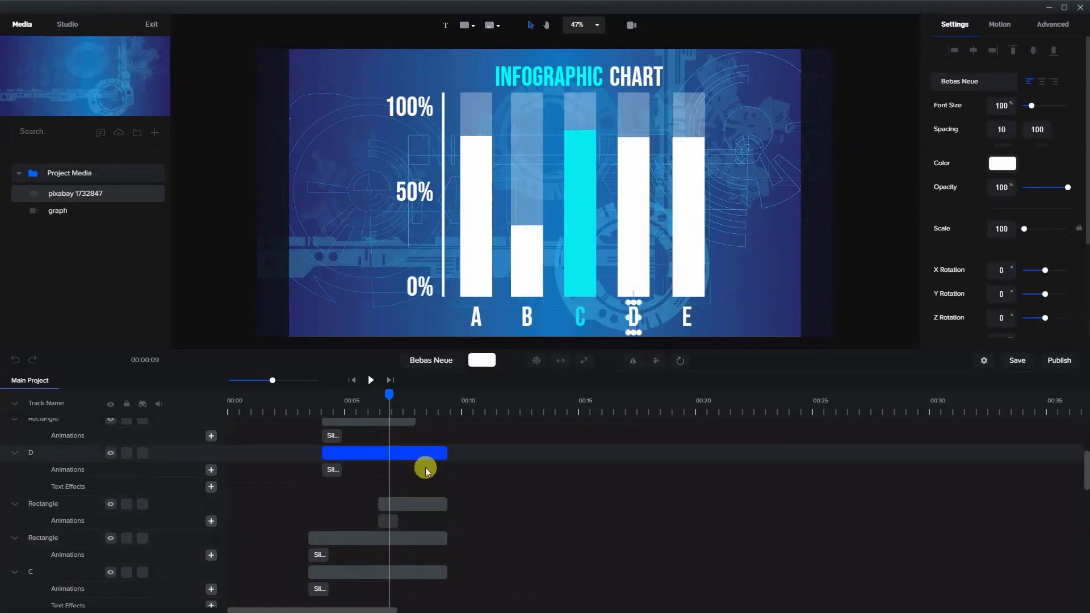
pyautogui.scroll(2, 426, 470)
pyautogui.moveTo(413, 529); pyautogui.dragTo(440, 496)
pyautogui.moveTo(416, 447); pyautogui.dragTo(447, 451)
pyautogui.scroll(1, 428, 477)
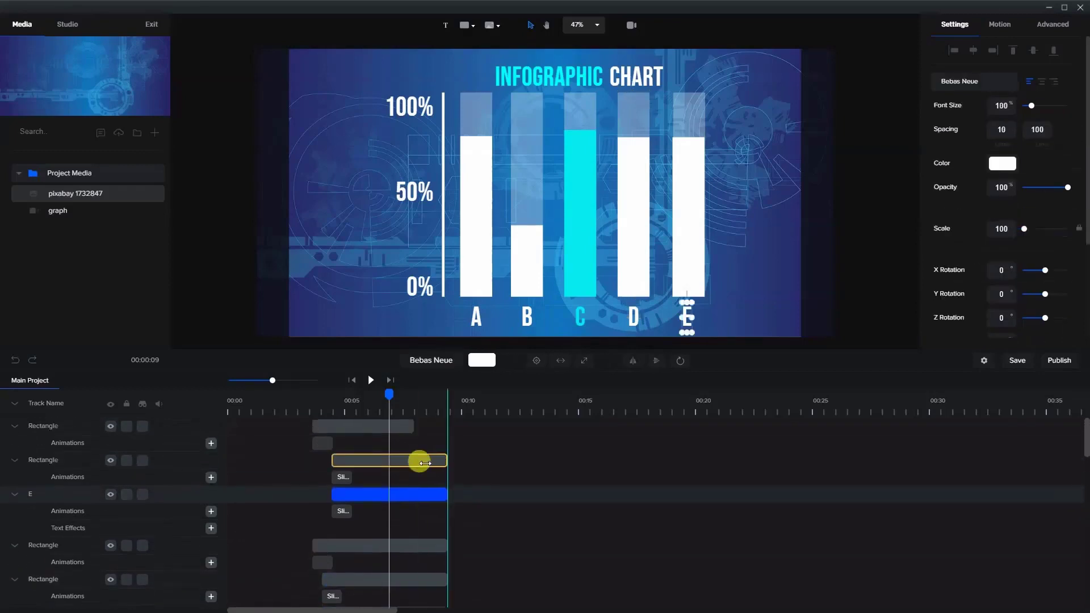
pyautogui.click(424, 462)
pyautogui.moveTo(410, 427); pyautogui.dragTo(448, 434)
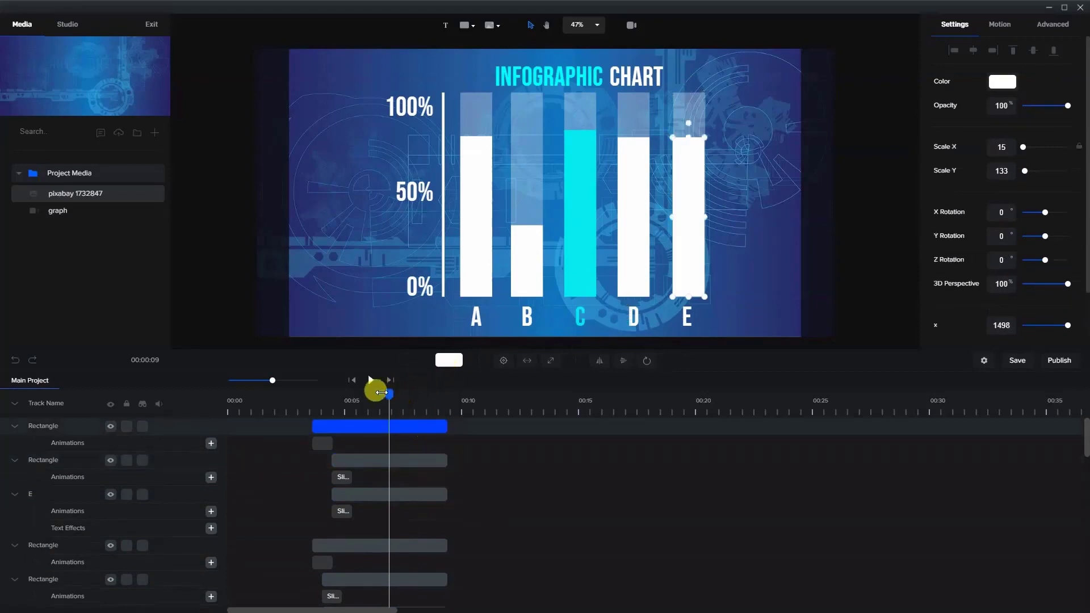
# - Locate the cyan "C" bar's clip and scrub to about 6.9 s, midway through its fill animation
pyautogui.moveTo(381, 392)
pyautogui.mouseDown()
pyautogui.moveTo(363, 391)
pyautogui.moveTo(382, 393)
pyautogui.mouseUp()
pyautogui.click(640, 276)
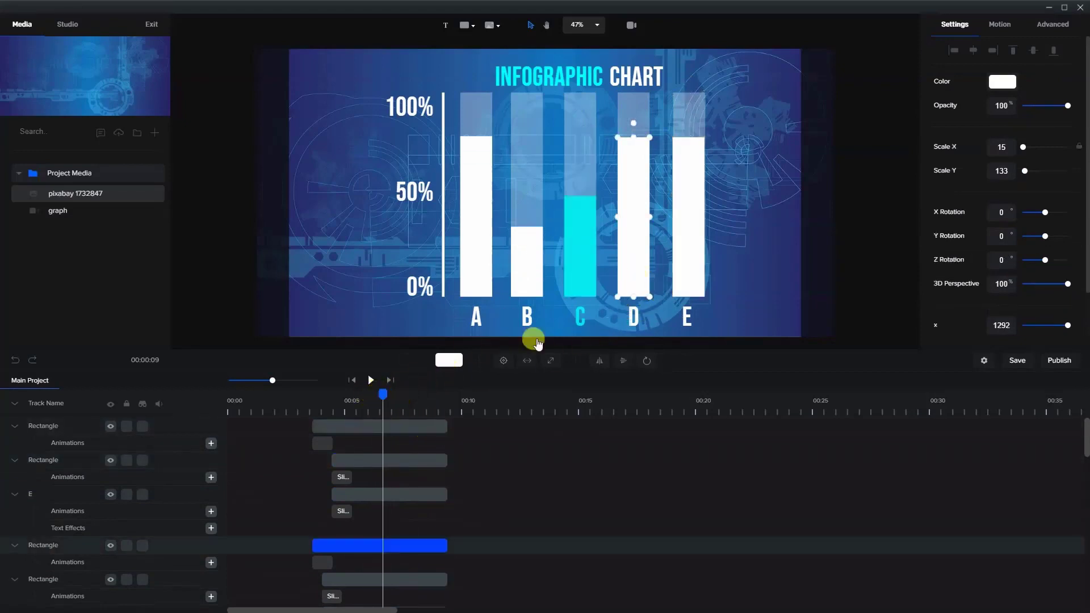
pyautogui.click(580, 212)
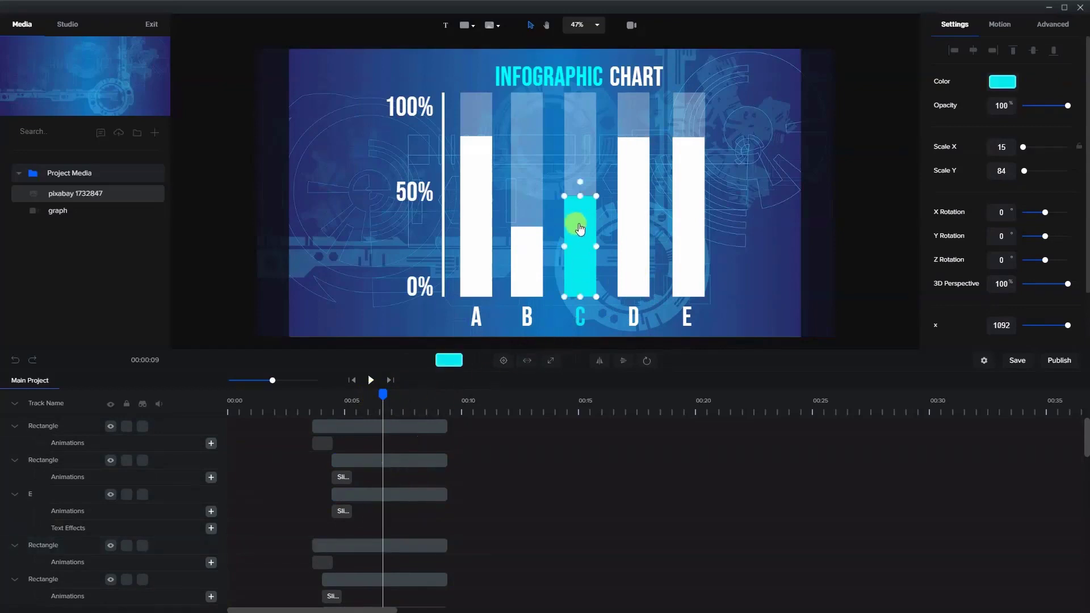
pyautogui.scroll(-2, 382, 540)
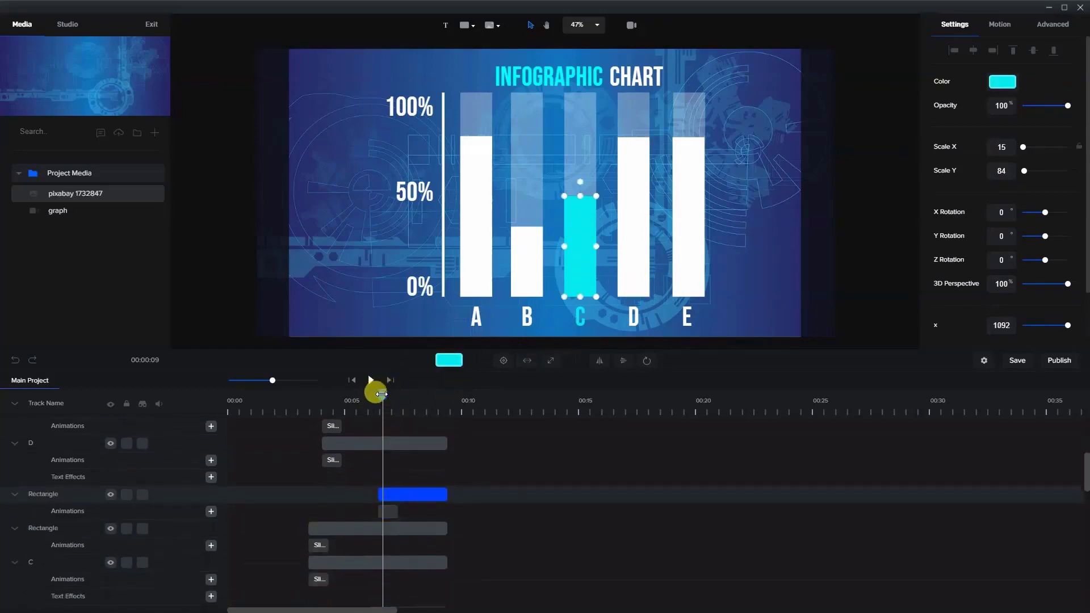
pyautogui.moveTo(382, 394); pyautogui.dragTo(390, 395)
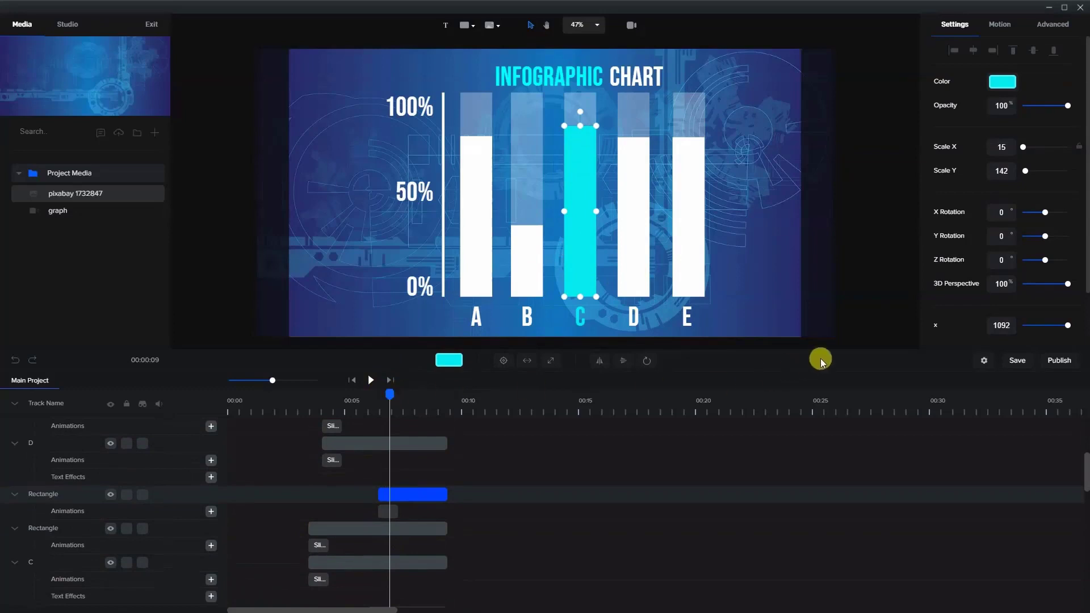
# - Turn off timeline snapping and trim the start of the solid white "D" bar's clip to the playhead at about 6.9 s
pyautogui.click(909, 303)
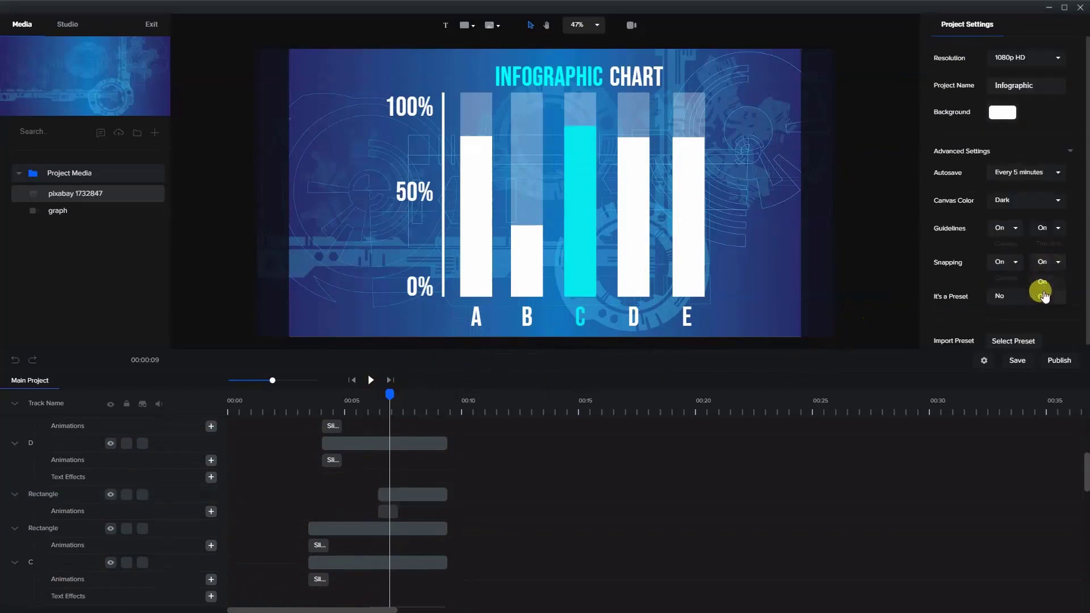
pyautogui.scroll(-4, 385, 492)
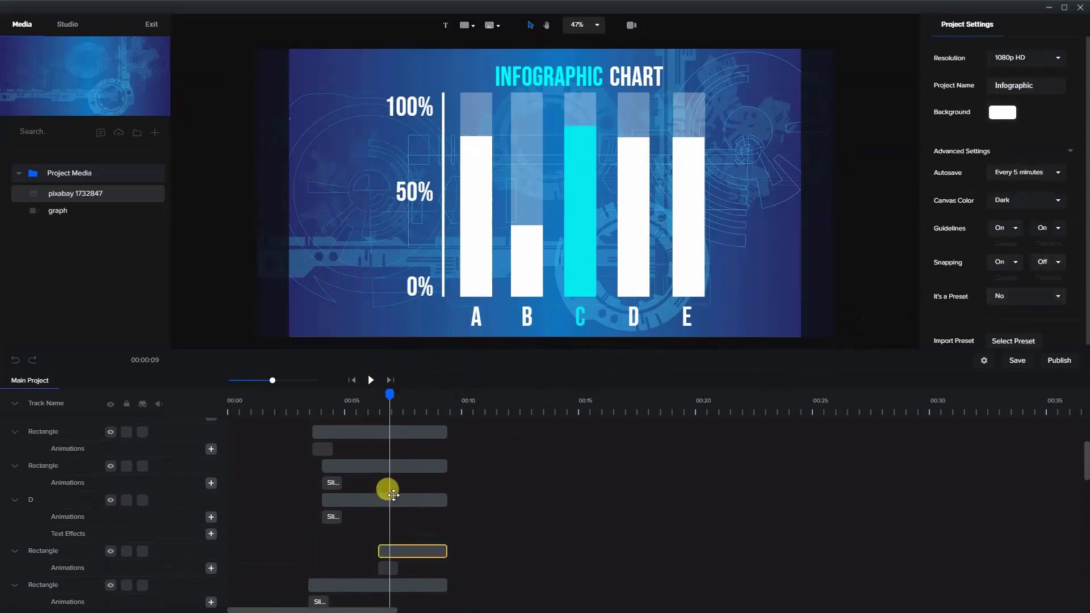
pyautogui.click(643, 284)
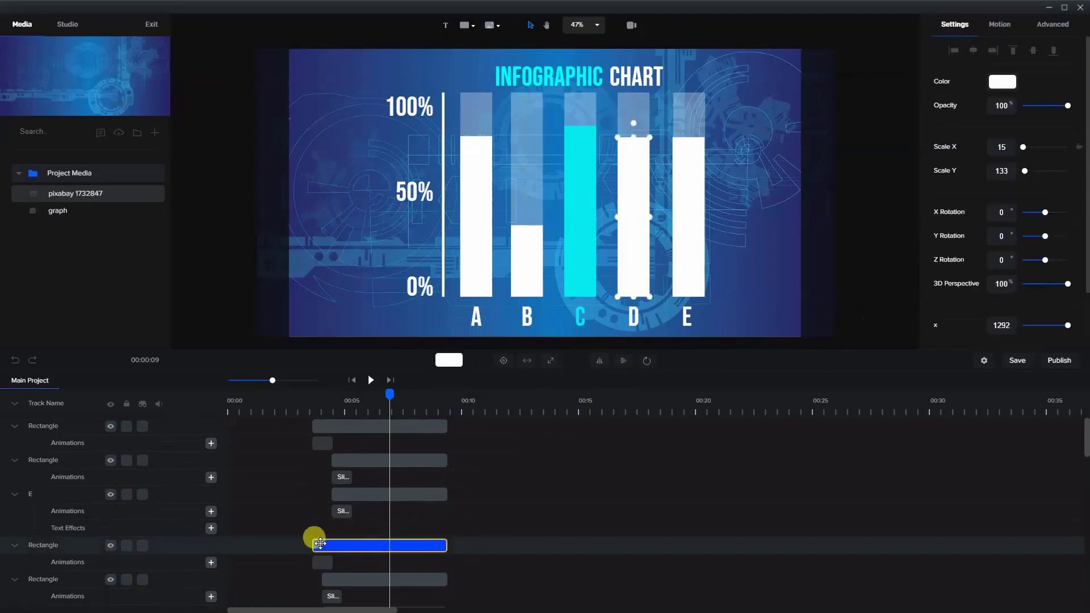
pyautogui.moveTo(322, 544); pyautogui.dragTo(388, 548)
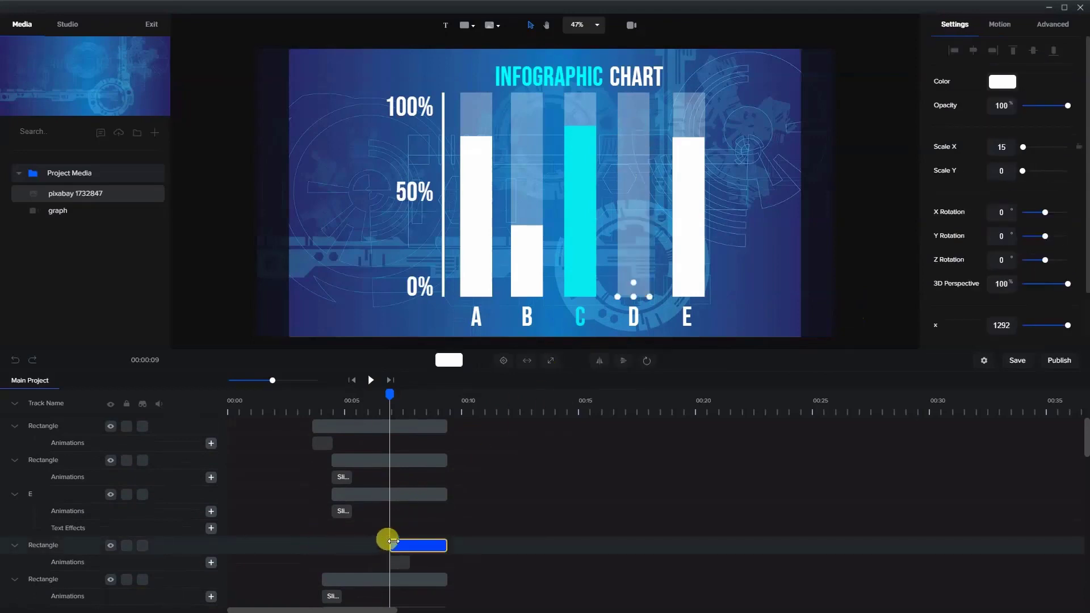
pyautogui.click(393, 416)
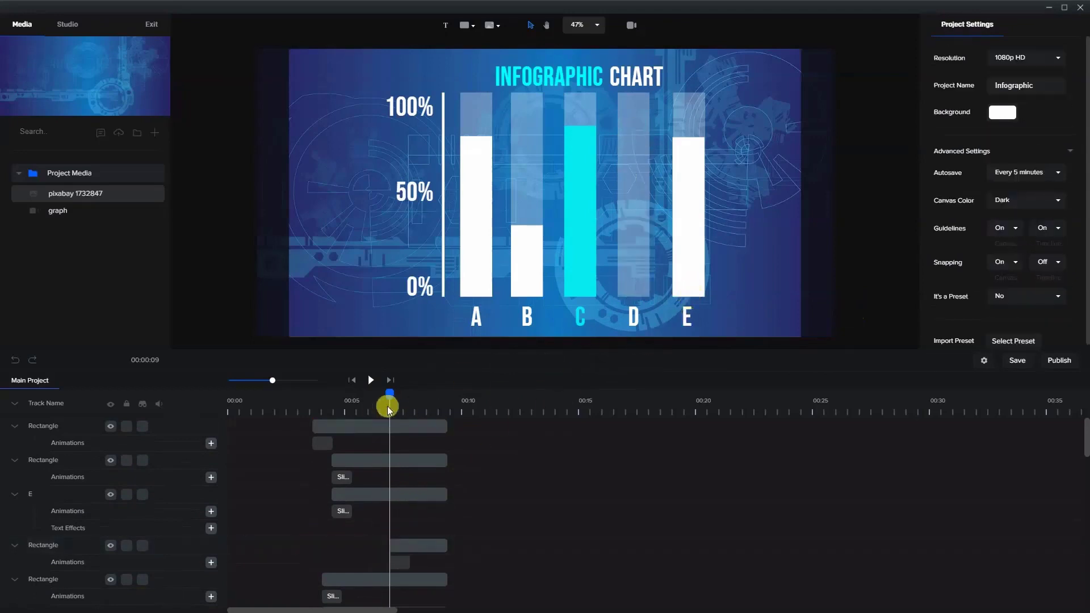
# - Trim the start of the solid white "E" bar's clip to about 7.4 s, midway through the "D" bar's fill animation
pyautogui.moveTo(390, 395); pyautogui.dragTo(401, 394)
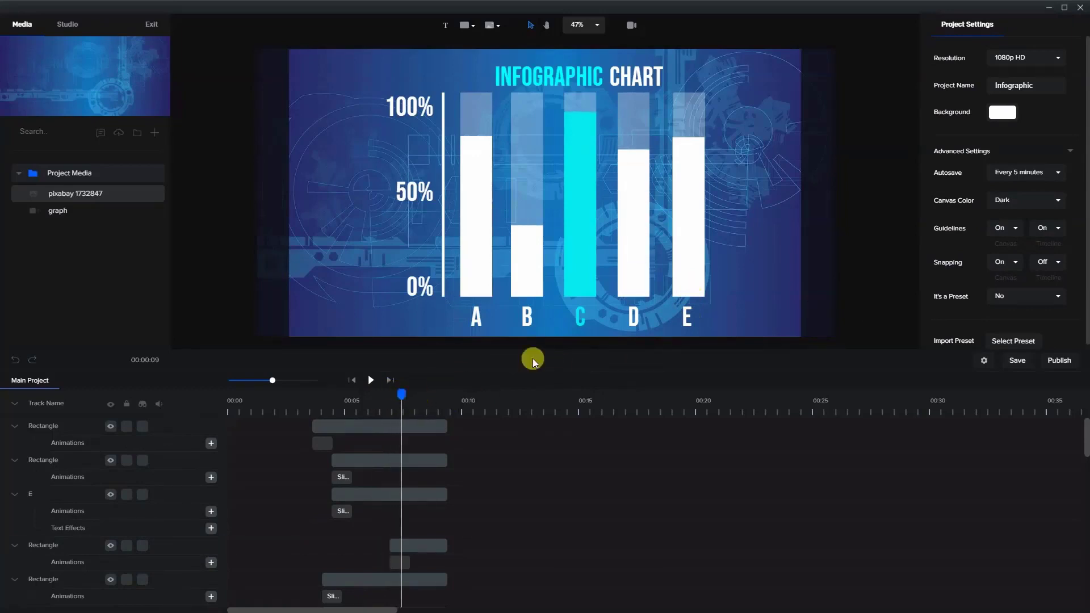
pyautogui.click(676, 284)
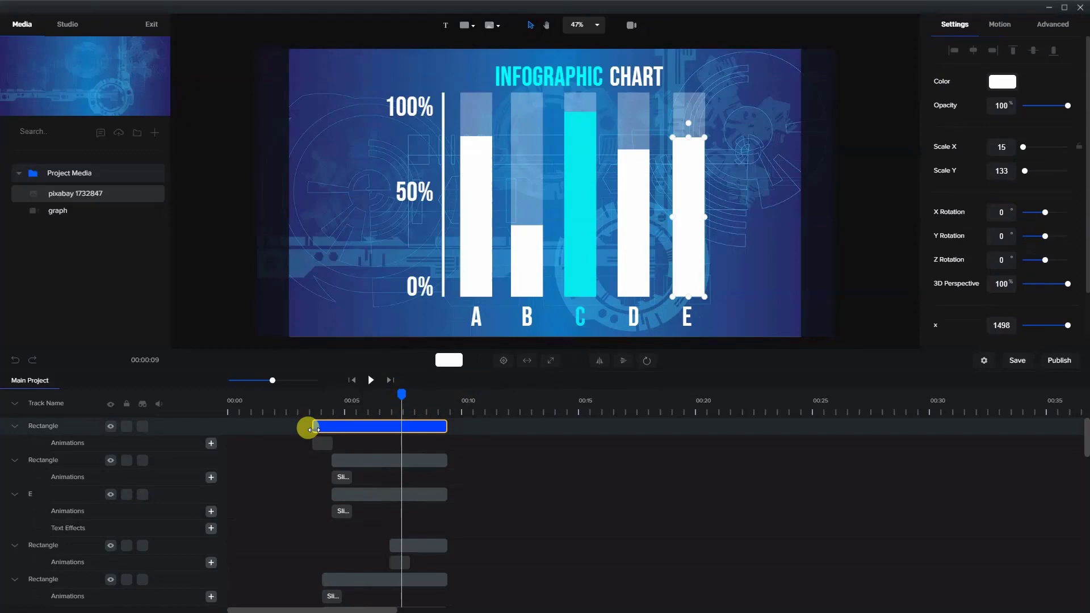
pyautogui.moveTo(316, 430); pyautogui.dragTo(403, 433)
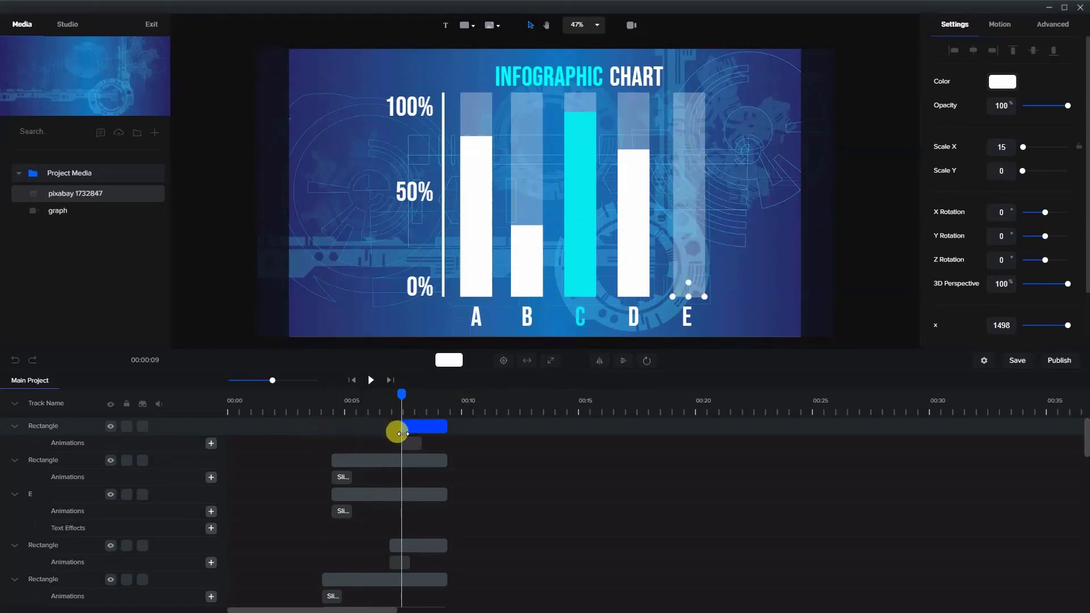
# - Play the chart animation from the beginning to check the timing of the bar fills
pyautogui.click(351, 379)
pyautogui.click(370, 380)
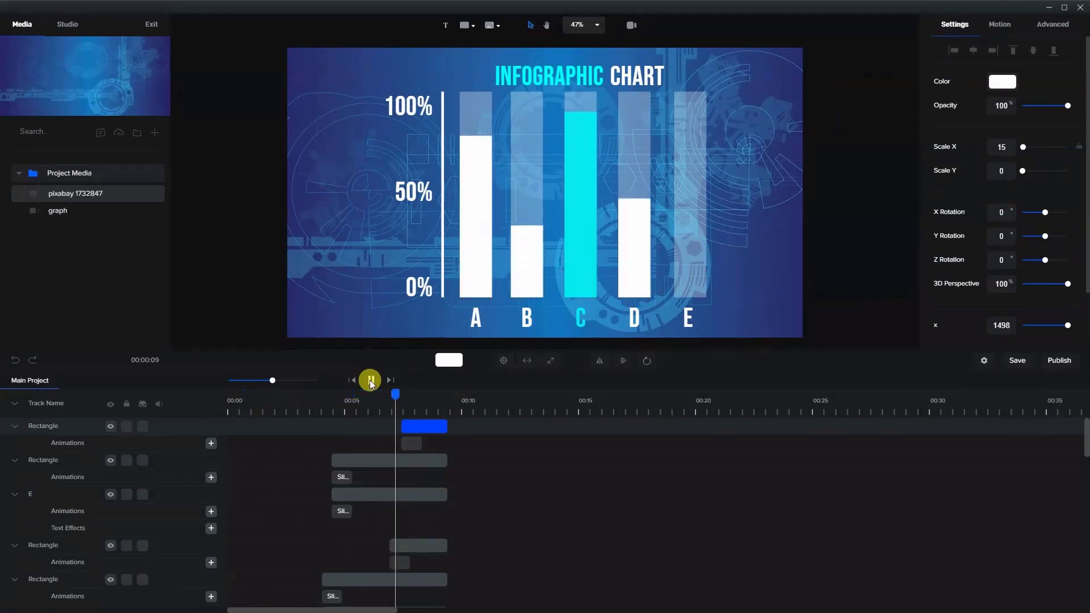
pyautogui.click(371, 380)
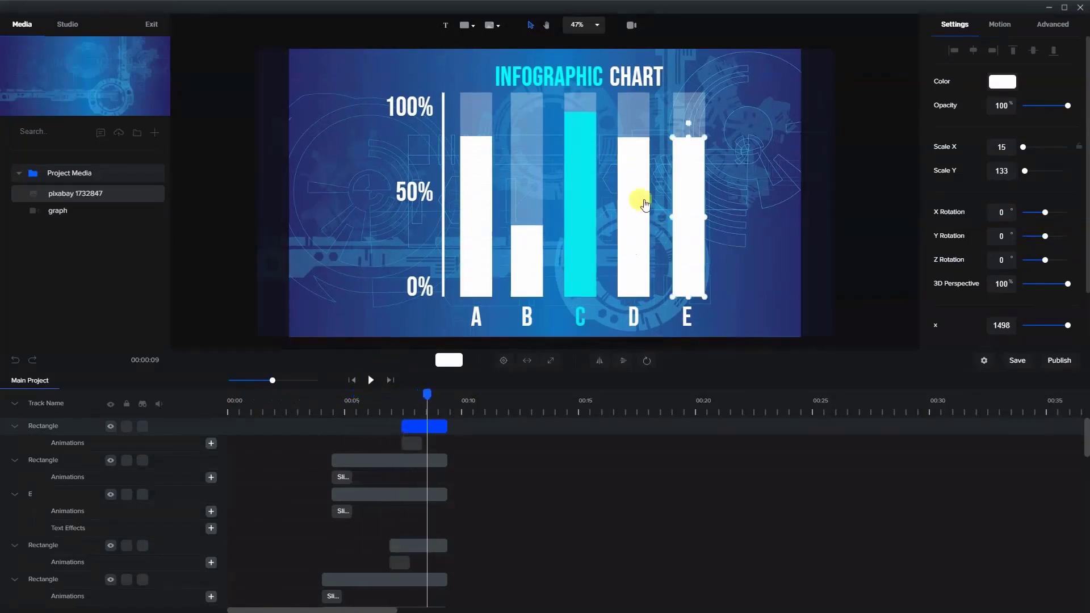
# - Lower the top of the solid white "E" bar to about the "B" bar's height, a Scale Y of about 61
pyautogui.click(689, 135)
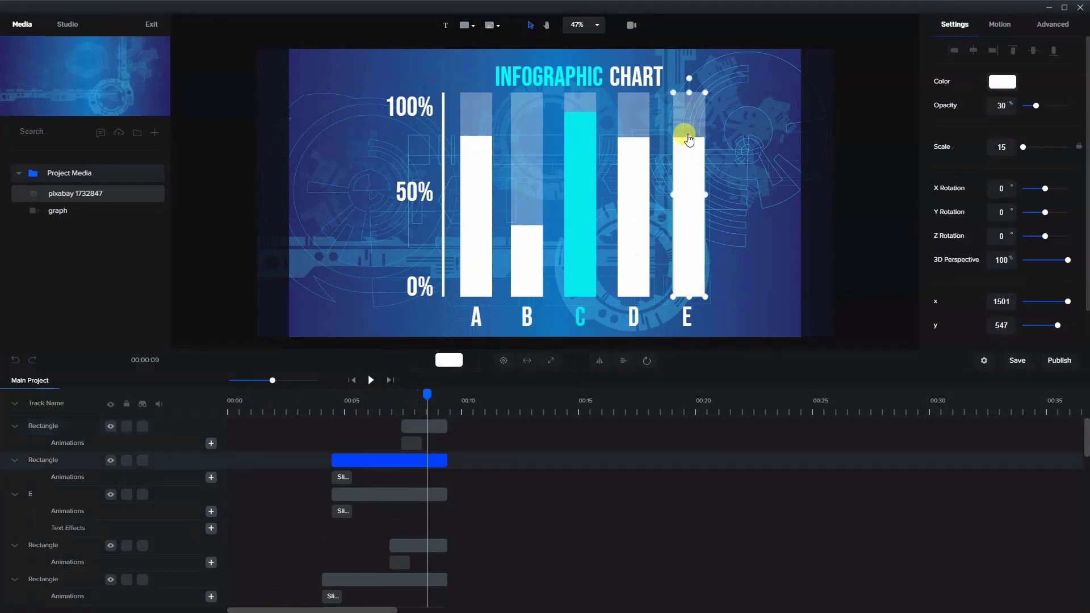
pyautogui.click(689, 138)
pyautogui.moveTo(688, 139); pyautogui.dragTo(688, 224)
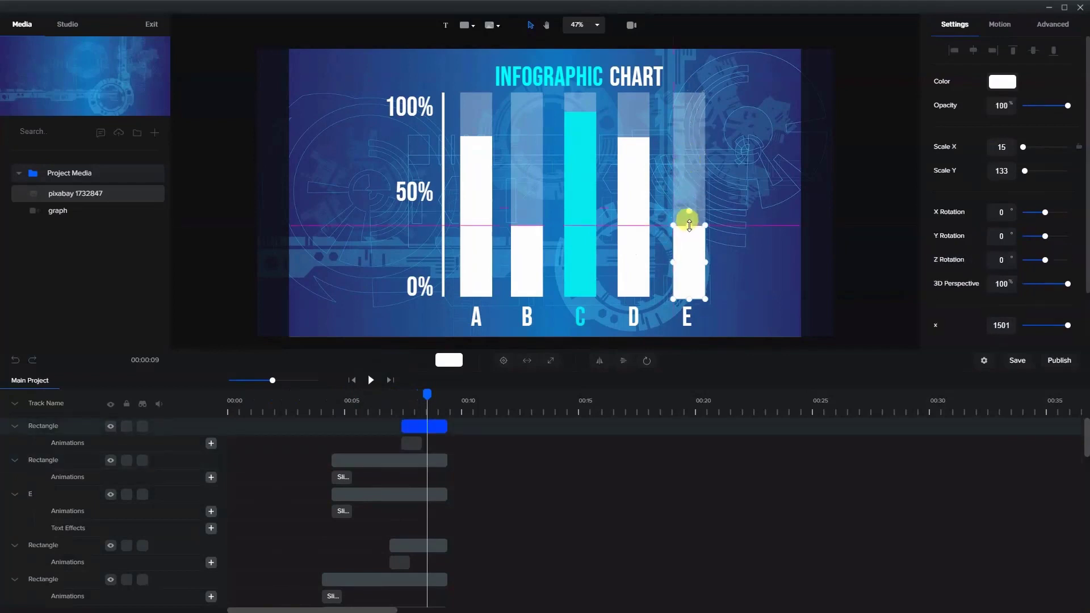
pyautogui.click(713, 292)
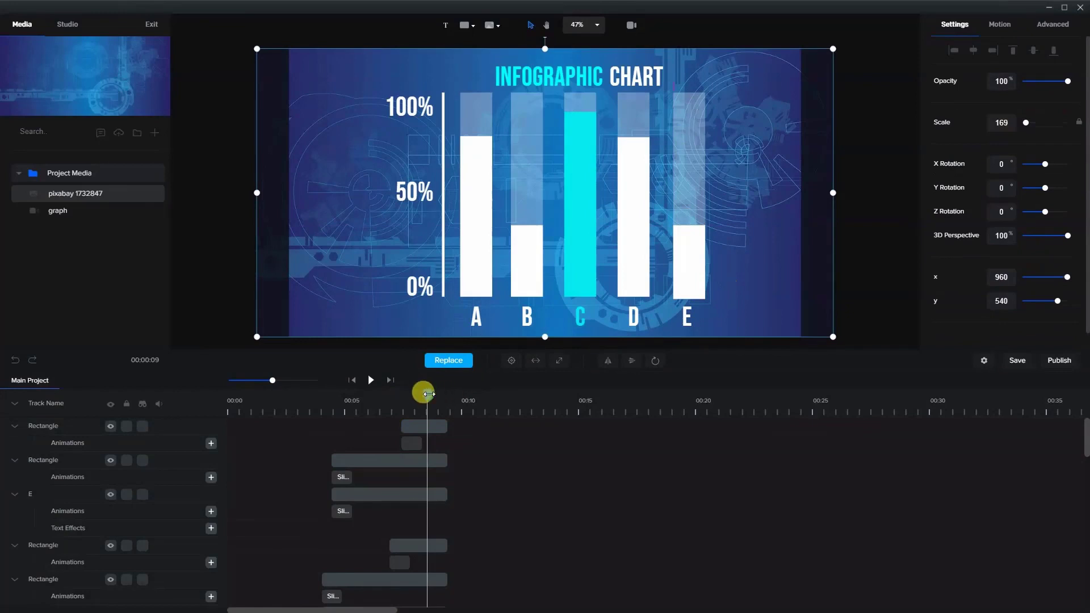
pyautogui.moveTo(428, 393); pyautogui.dragTo(432, 394)
pyautogui.click(852, 139)
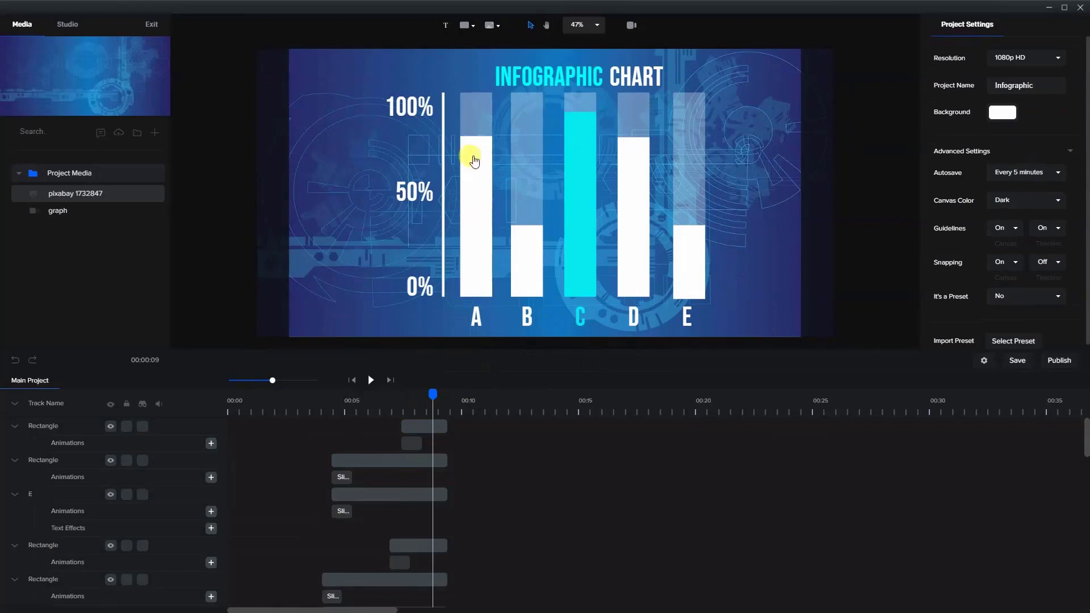
# - Undo the shift of the background image and lock the "pixabay 1732847" track
pyautogui.moveTo(362, 57)
pyautogui.mouseDown()
pyautogui.moveTo(382, 95)
pyautogui.moveTo(373, 48)
pyautogui.mouseUp()
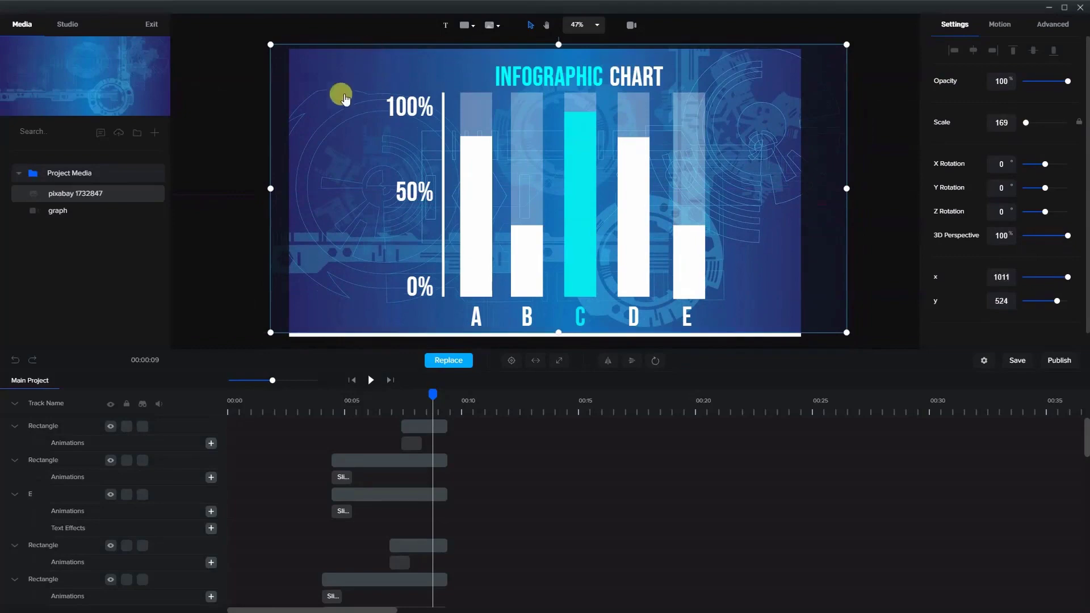
pyautogui.hotkey('ctrl', 'z')
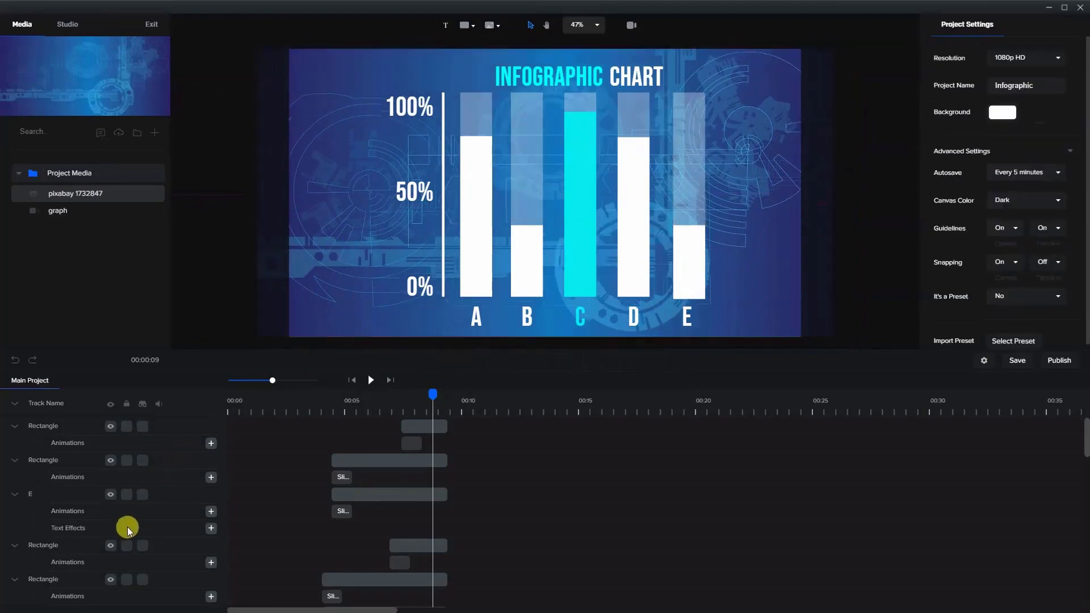
pyautogui.scroll(-13, 126, 529)
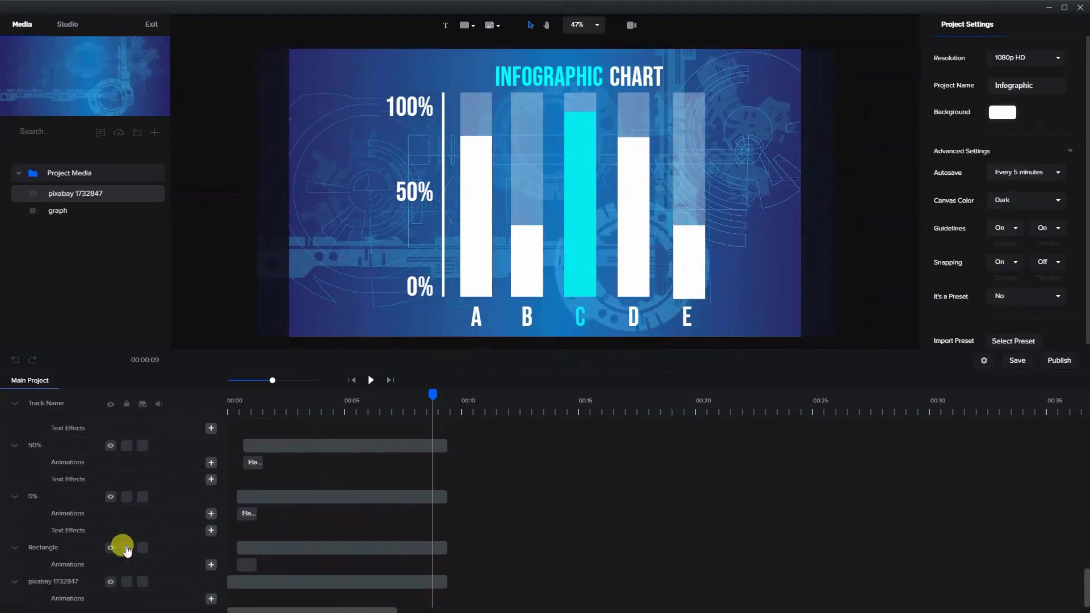
pyautogui.click(126, 582)
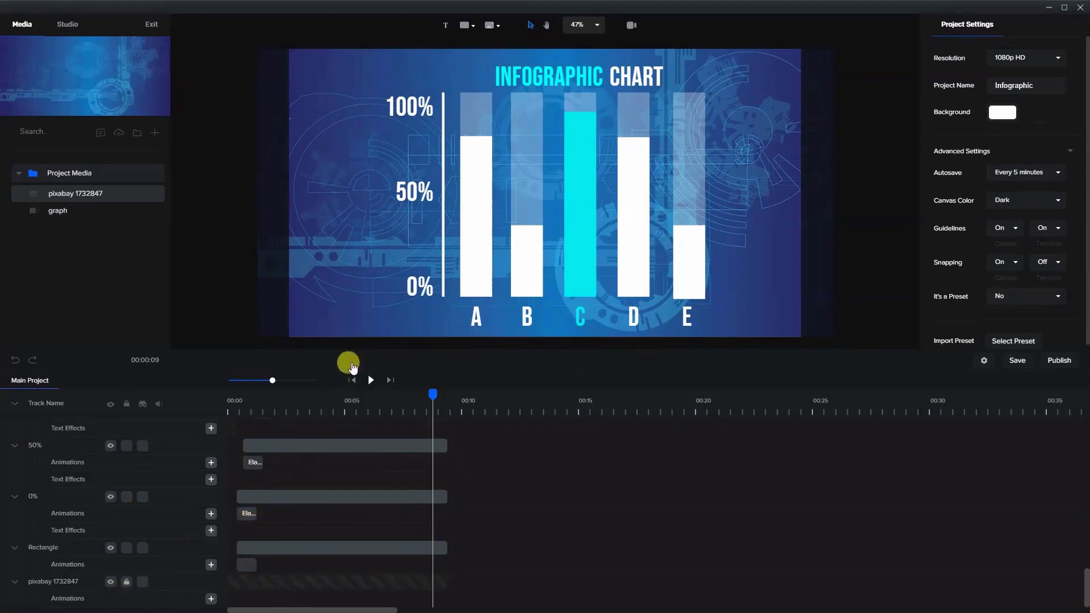
pyautogui.scroll(3, 474, 260)
pyautogui.scroll(-3, 475, 260)
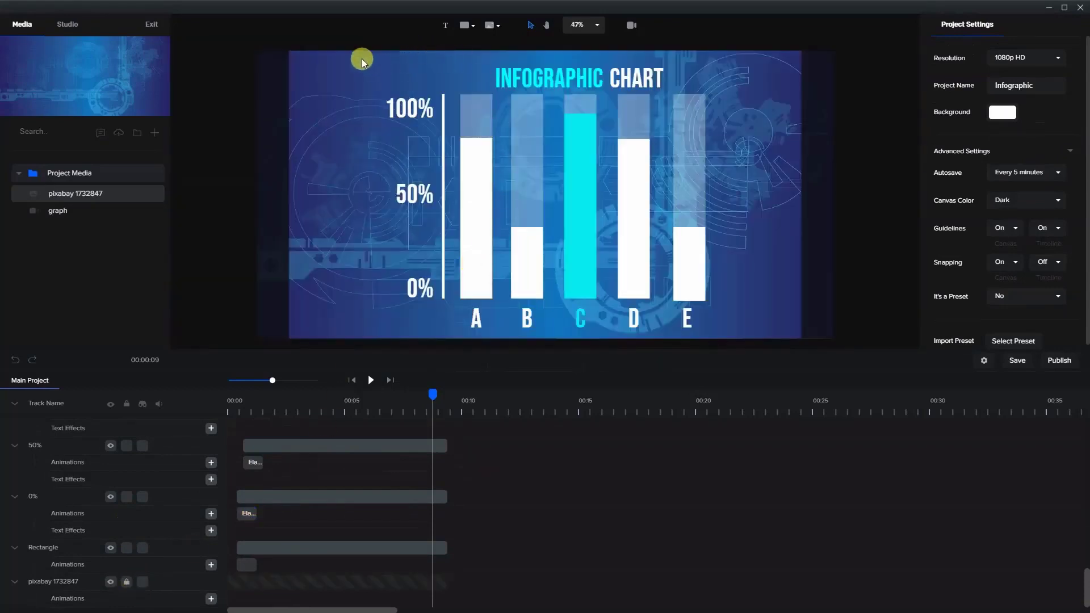
# - Scale all the chart elements together down to about 84 and centre them on the canvas over the locked background
pyautogui.moveTo(362, 59); pyautogui.dragTo(761, 335)
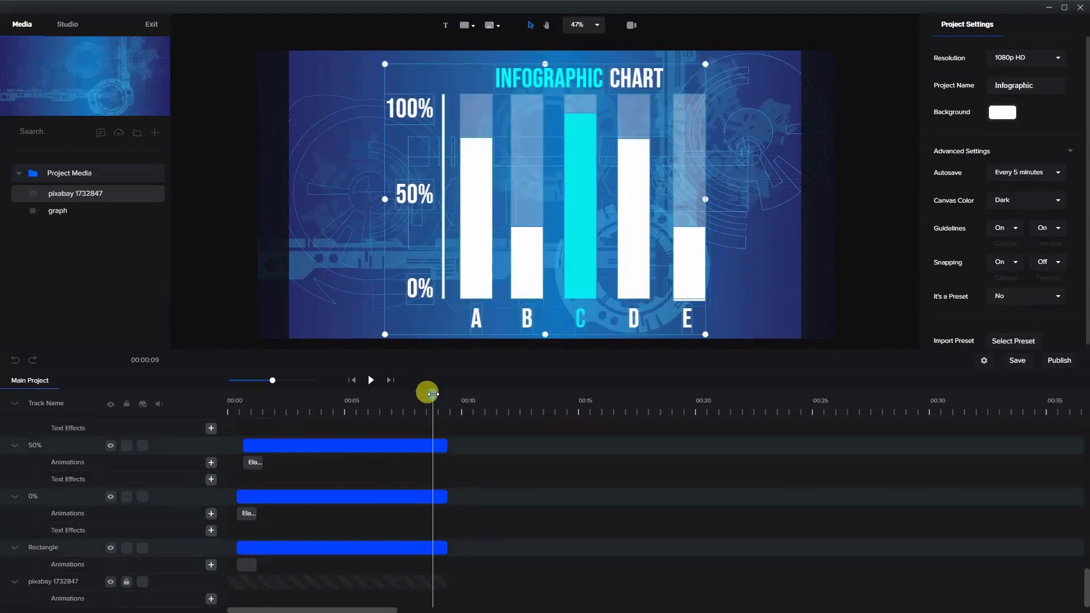
pyautogui.moveTo(433, 393); pyautogui.dragTo(404, 398)
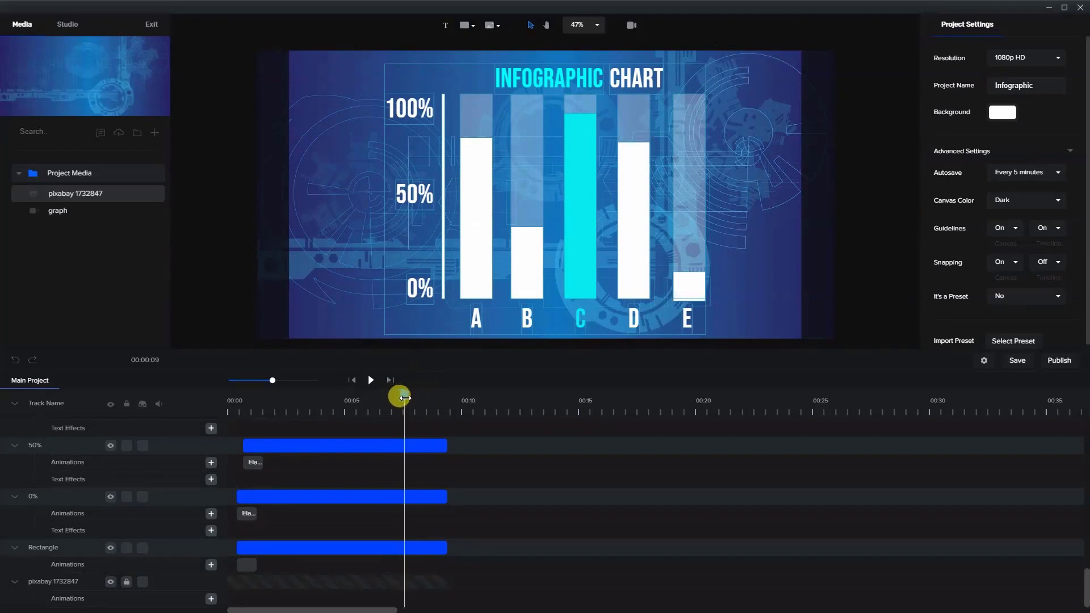
pyautogui.scroll(5, 391, 437)
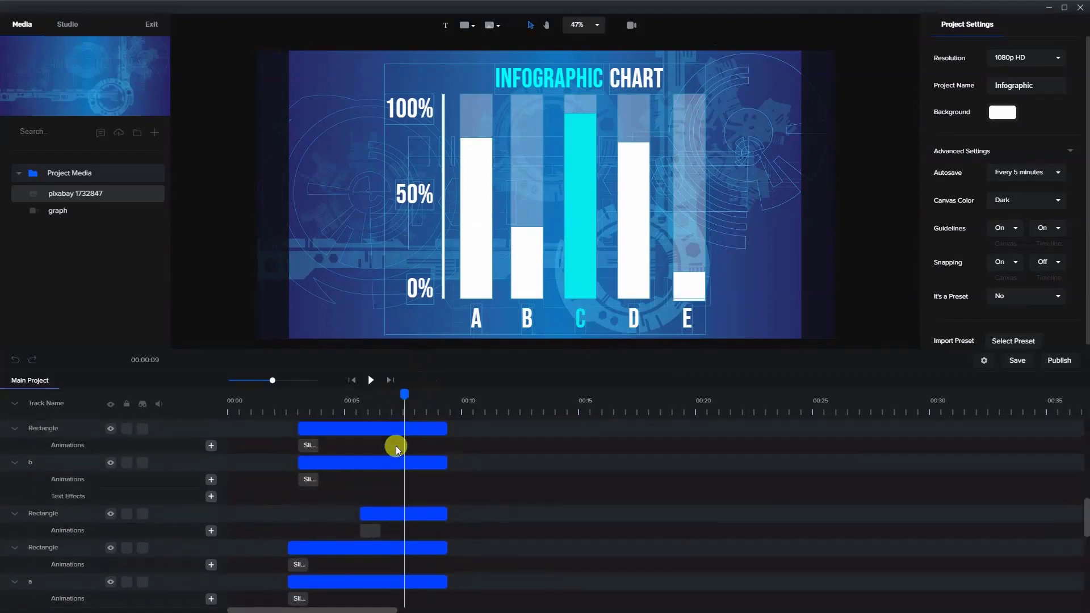
pyautogui.scroll(6, 396, 449)
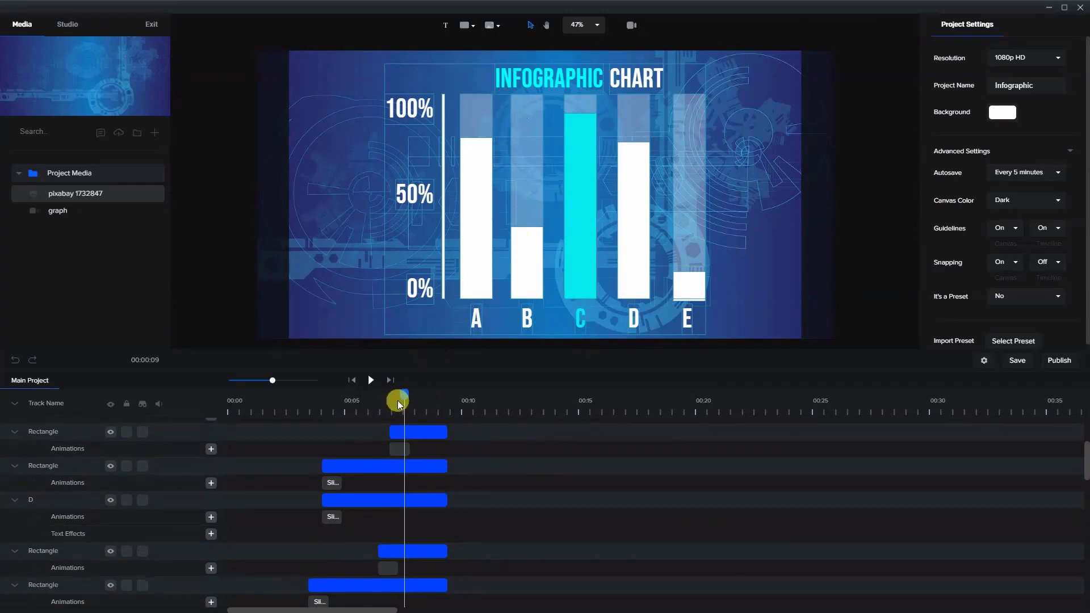
pyautogui.moveTo(397, 401); pyautogui.dragTo(428, 393)
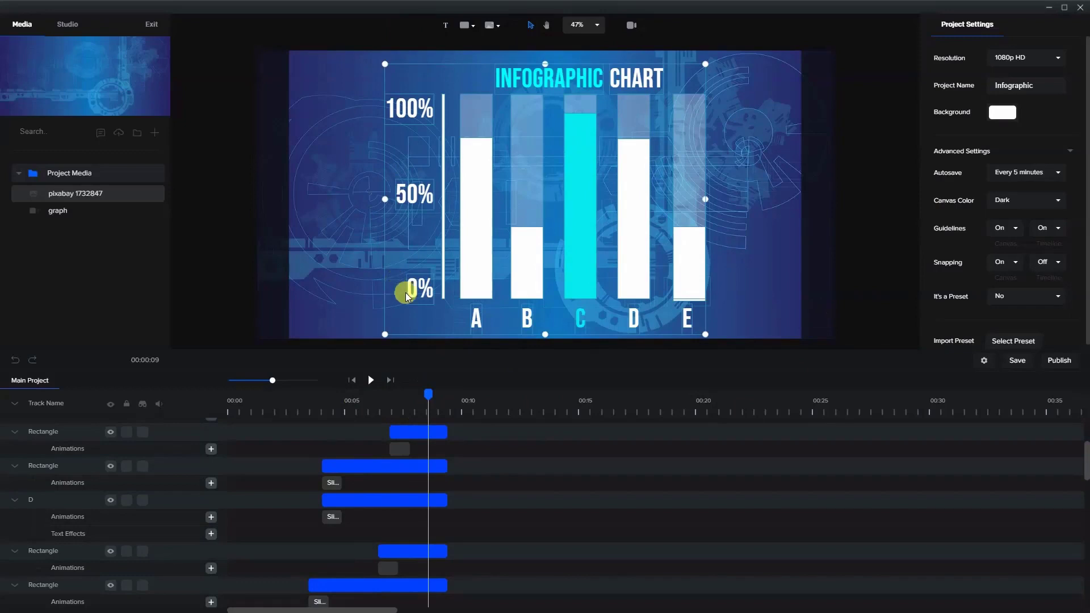
pyautogui.moveTo(385, 335); pyautogui.dragTo(435, 291)
pyautogui.moveTo(554, 165); pyautogui.dragTo(529, 183)
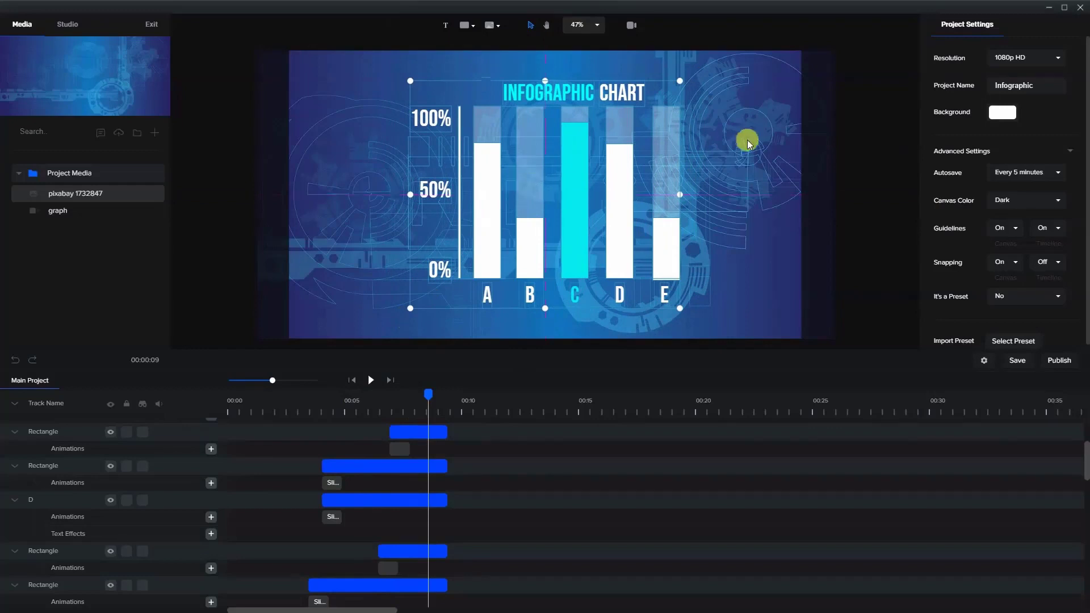
pyautogui.click(727, 132)
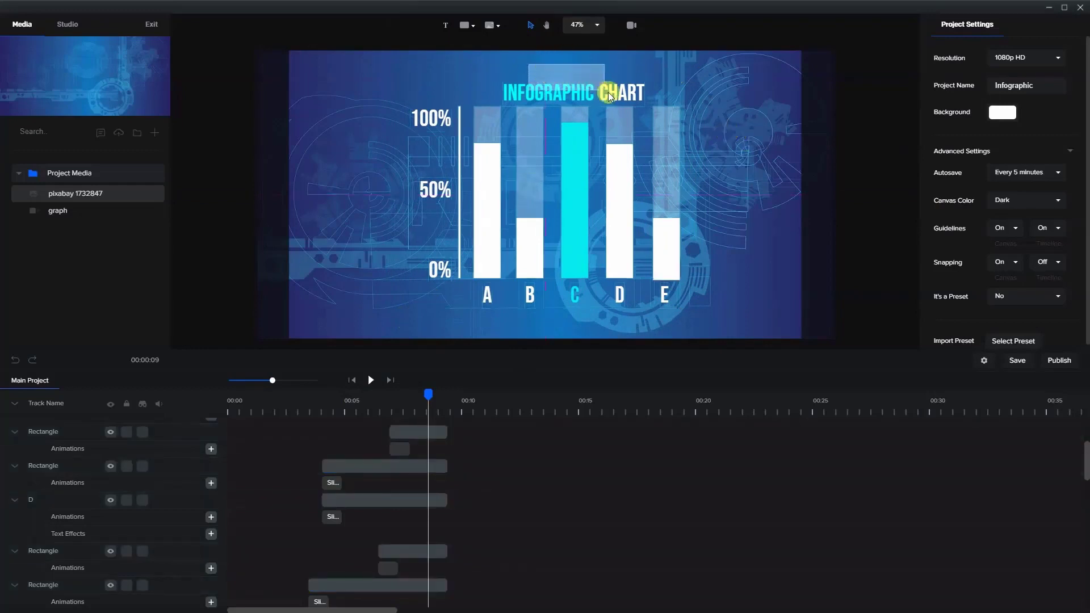
# - Widen the gap between "INFOGRAPHIC" and "CHART" slightly, and raise the whole title a little further above the bars
pyautogui.click(635, 90)
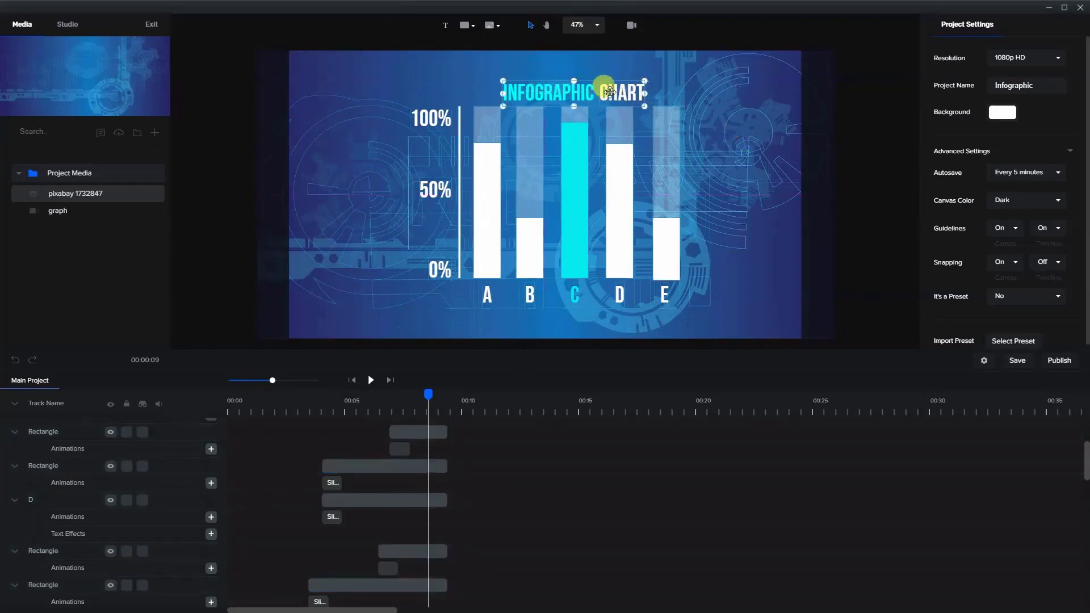
pyautogui.moveTo(612, 89)
pyautogui.mouseDown()
pyautogui.moveTo(604, 87)
pyautogui.moveTo(614, 88)
pyautogui.mouseUp()
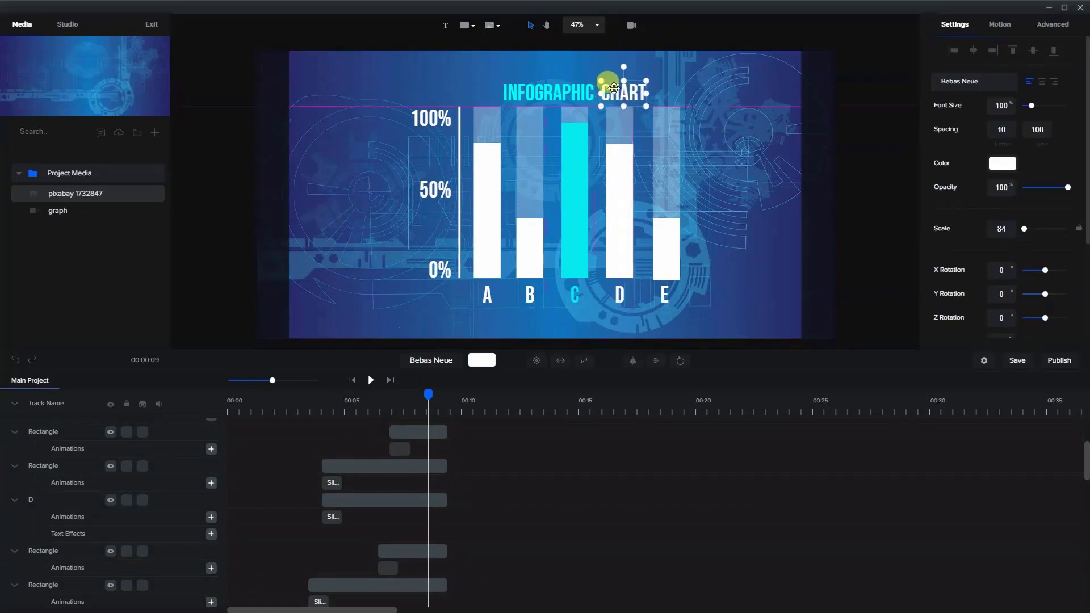
pyautogui.click(567, 58)
pyautogui.click(621, 91)
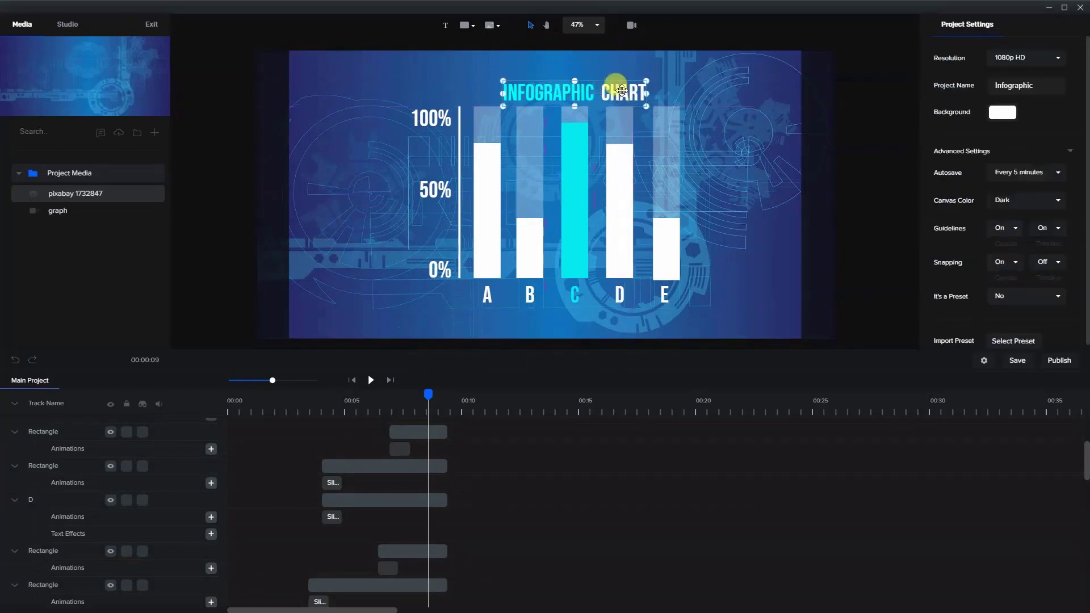
pyautogui.moveTo(621, 91)
pyautogui.mouseDown()
pyautogui.moveTo(596, 80)
pyautogui.moveTo(620, 80)
pyautogui.mouseUp()
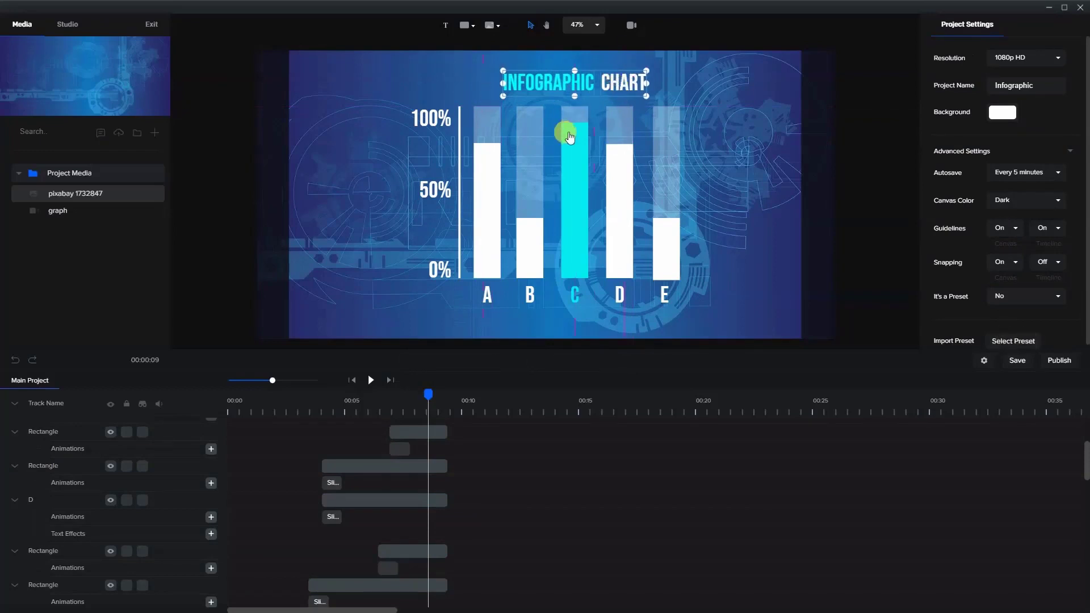
pyautogui.click(729, 123)
# - Recentre the title and chart together on the canvas, and preview the animation from the beginning
pyautogui.moveTo(375, 60); pyautogui.dragTo(742, 322)
pyautogui.moveTo(682, 260)
pyautogui.mouseDown()
pyautogui.moveTo(647, 251)
pyautogui.moveTo(667, 257)
pyautogui.mouseUp()
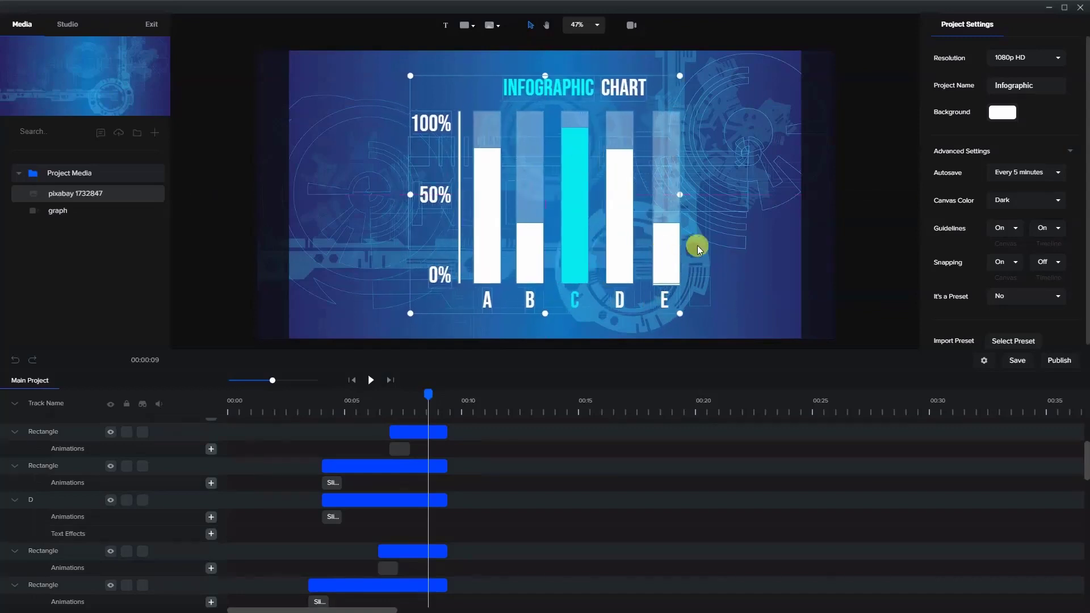
pyautogui.click(709, 260)
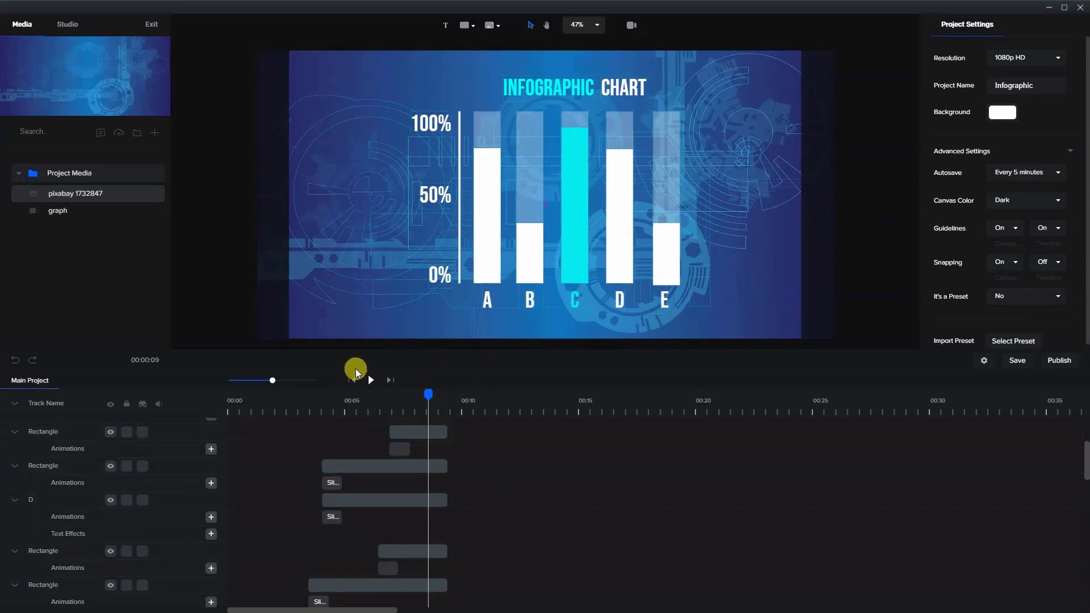
pyautogui.click(356, 370)
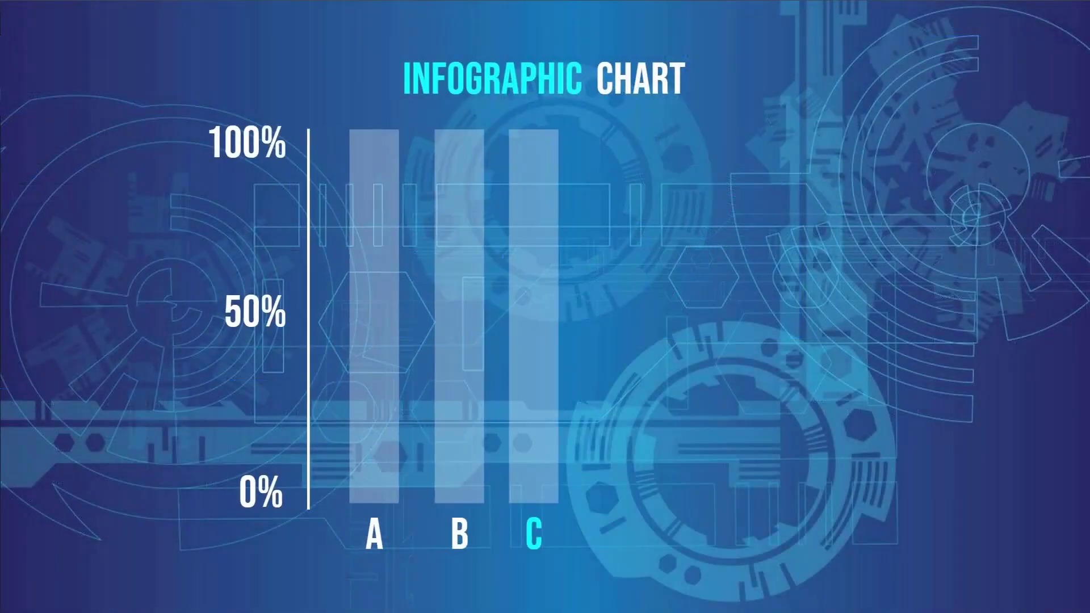